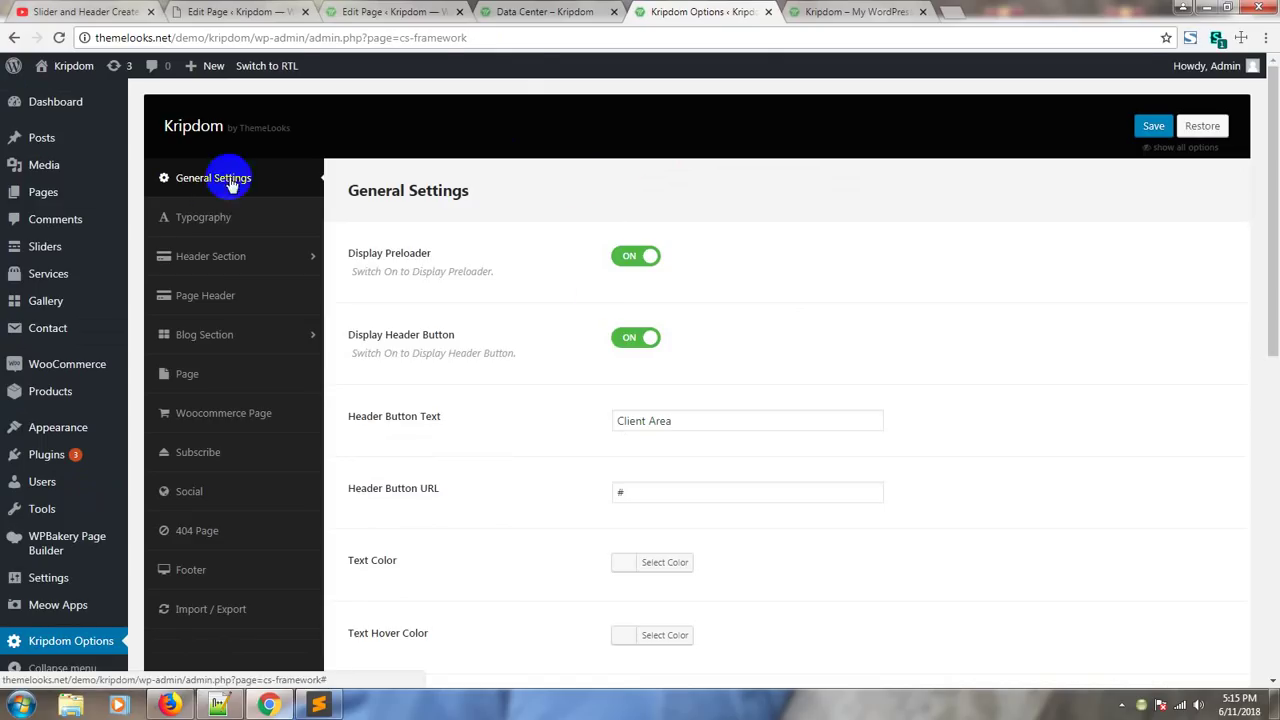
- Check the preloader on the live home page, and try the Display Header Button switch in General Settings
left_click(900, 11)
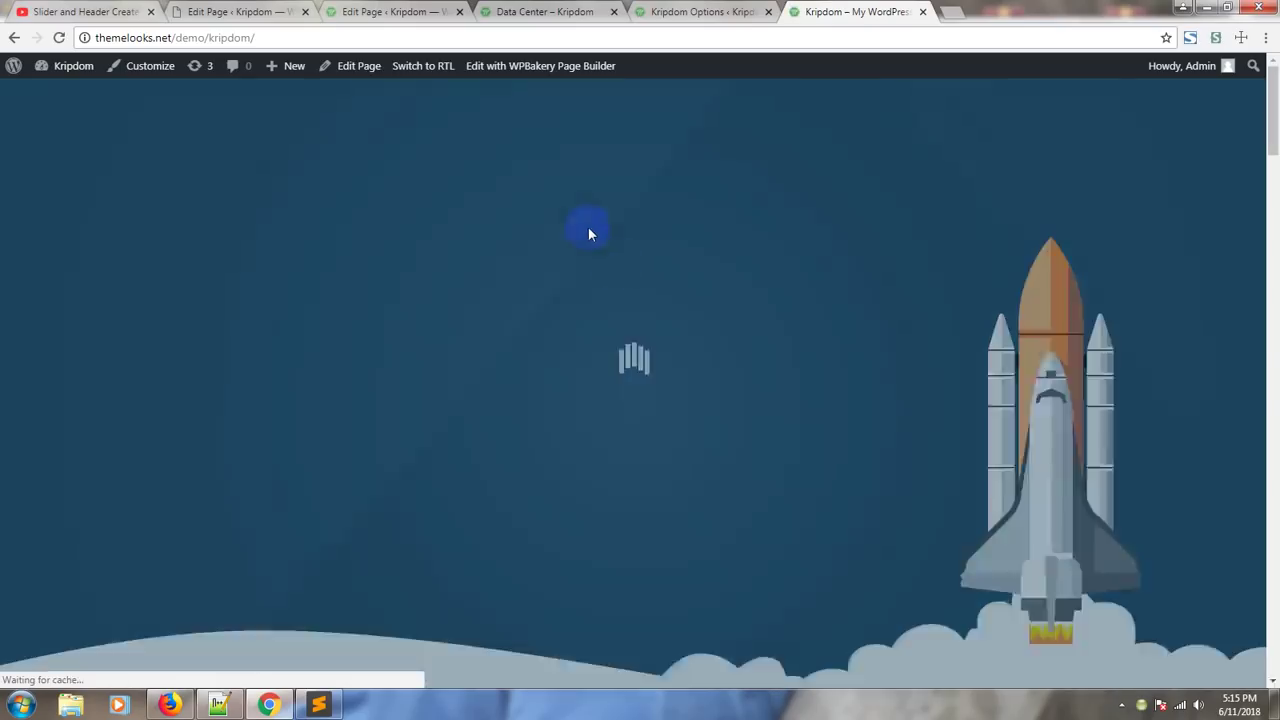
left_click(670, 8)
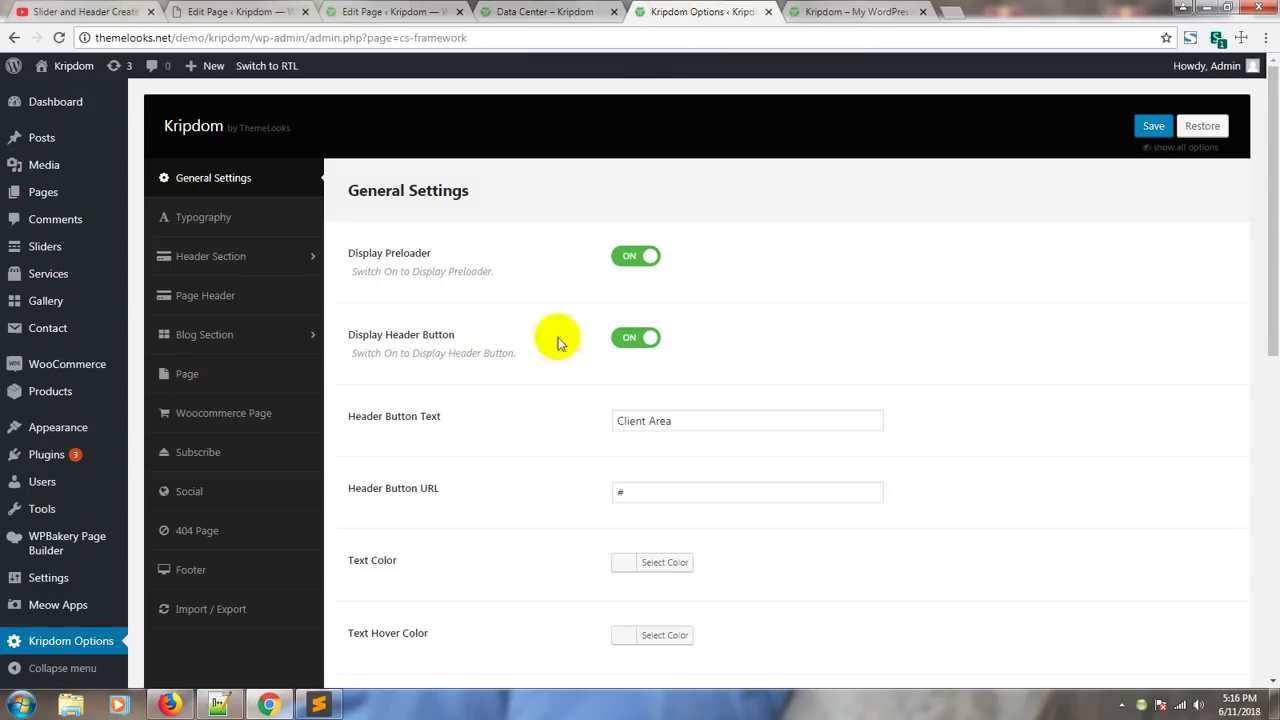
left_click(648, 346)
left_click(648, 346)
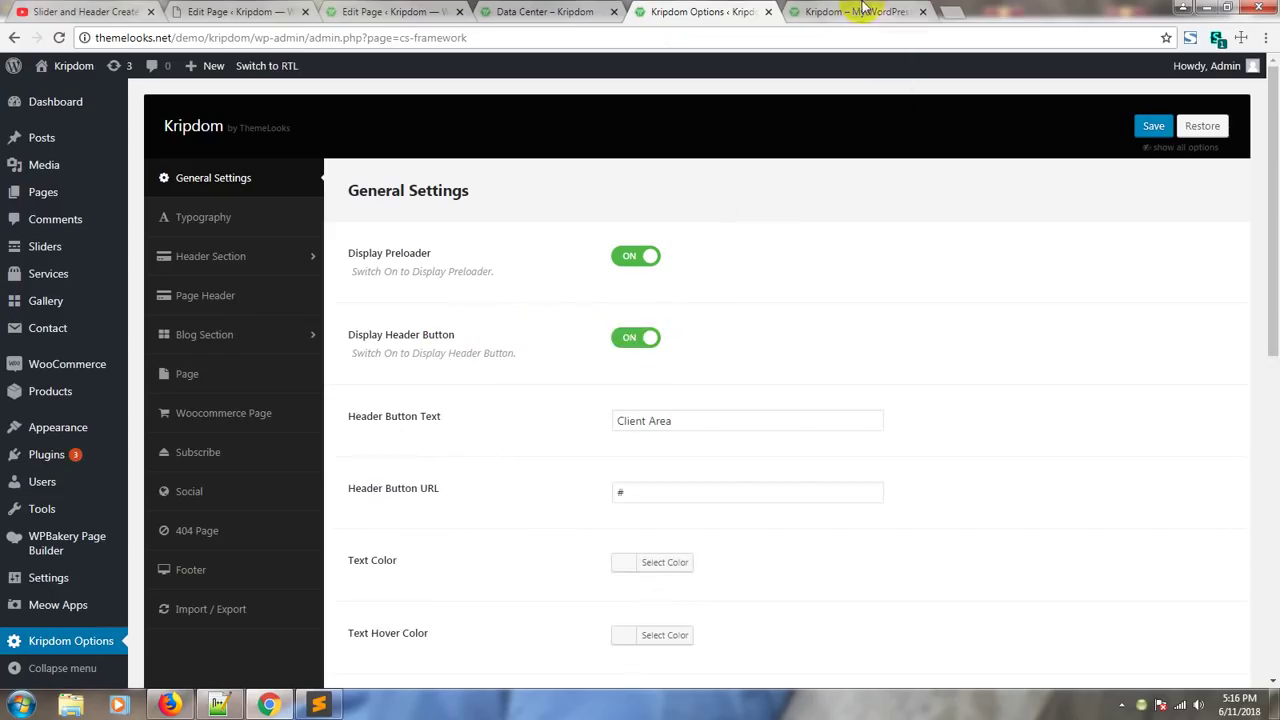
- Compare the Header Button Text and Header Button URL settings with the Client Area button on the live home page
left_click(491, 423)
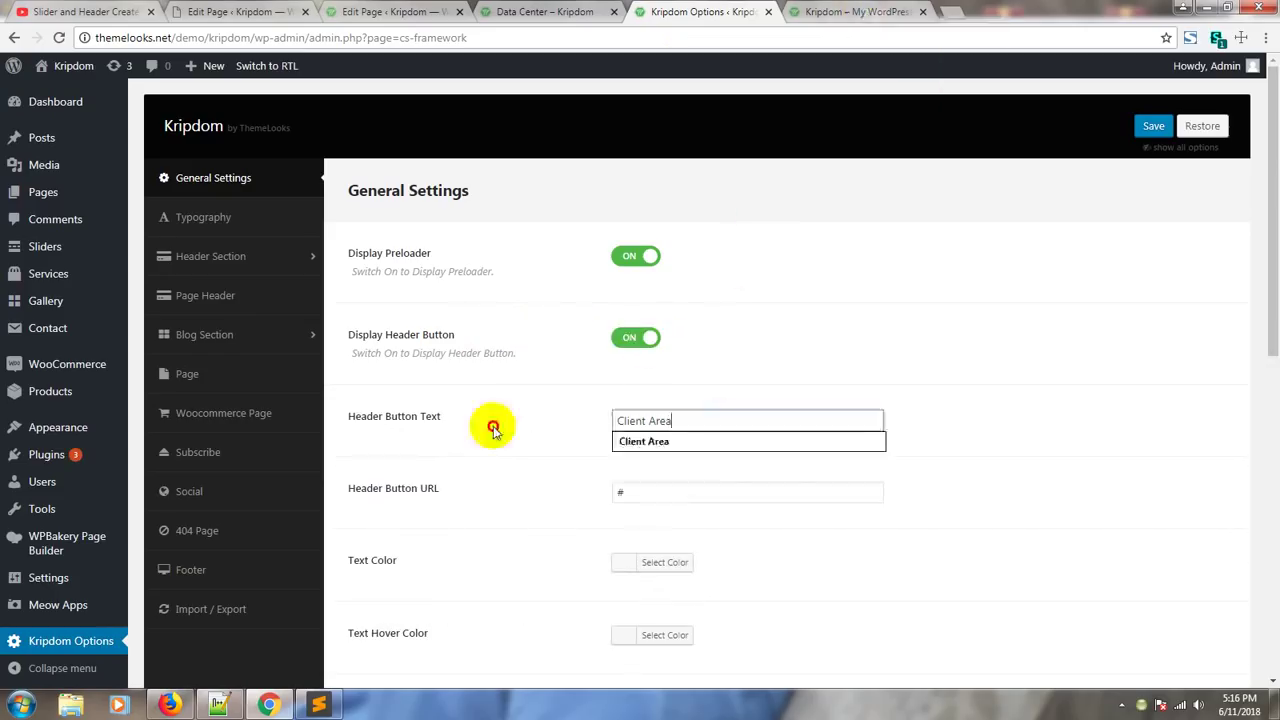
left_click(850, 11)
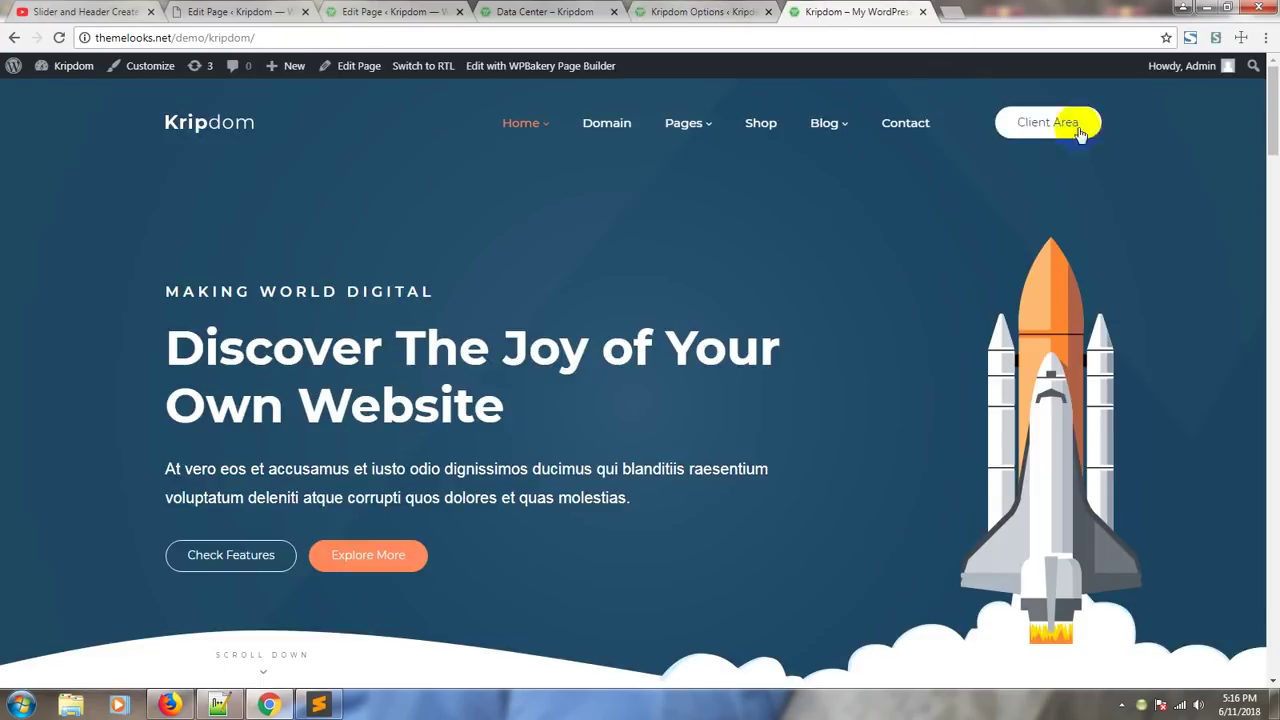
left_click(714, 10)
left_click(614, 496)
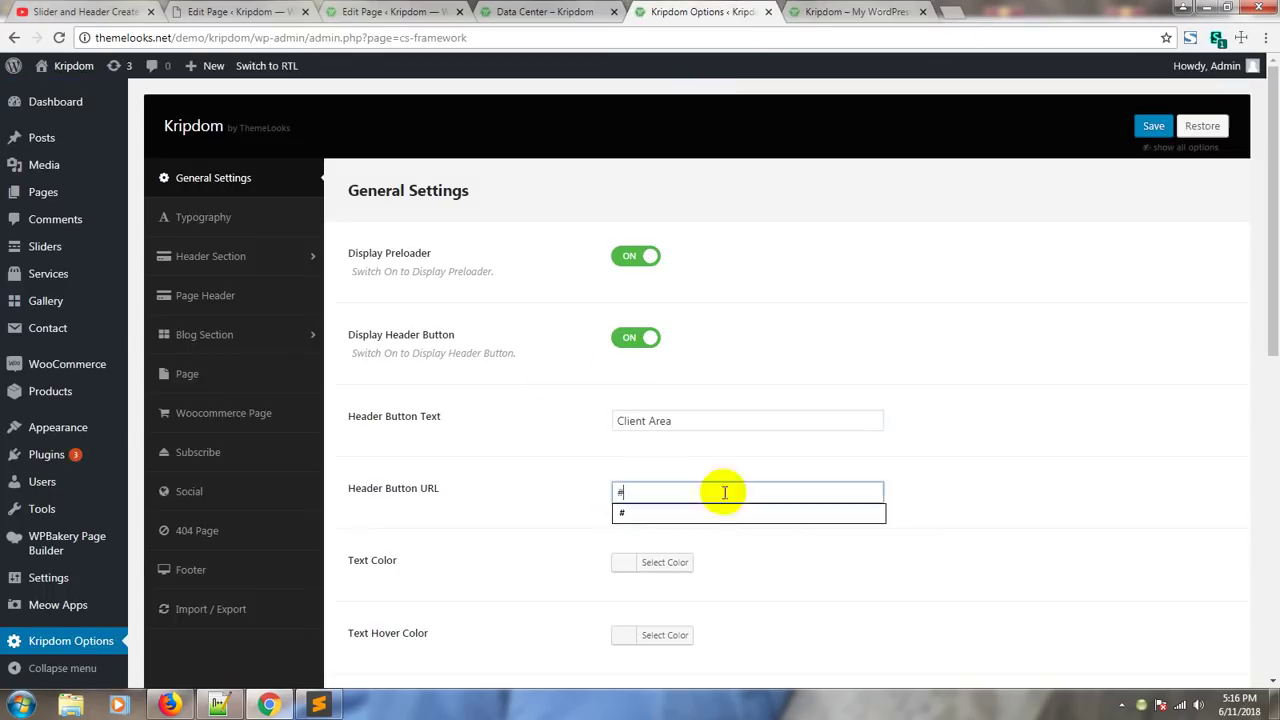
left_click(494, 496)
- Review the header button's text, text hover, background and background hover color options, down to the Display Back To Top Button setting
scroll(450, 533, "down", 1)
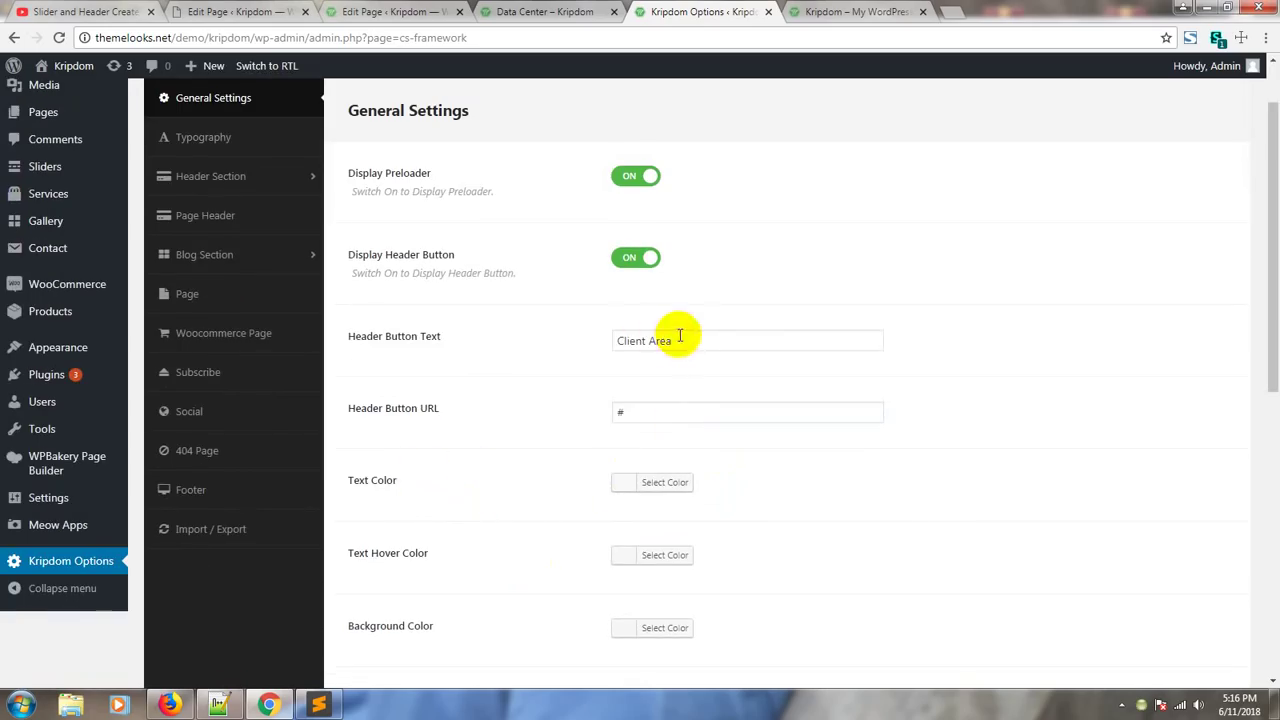
left_click(615, 340)
left_click(590, 522)
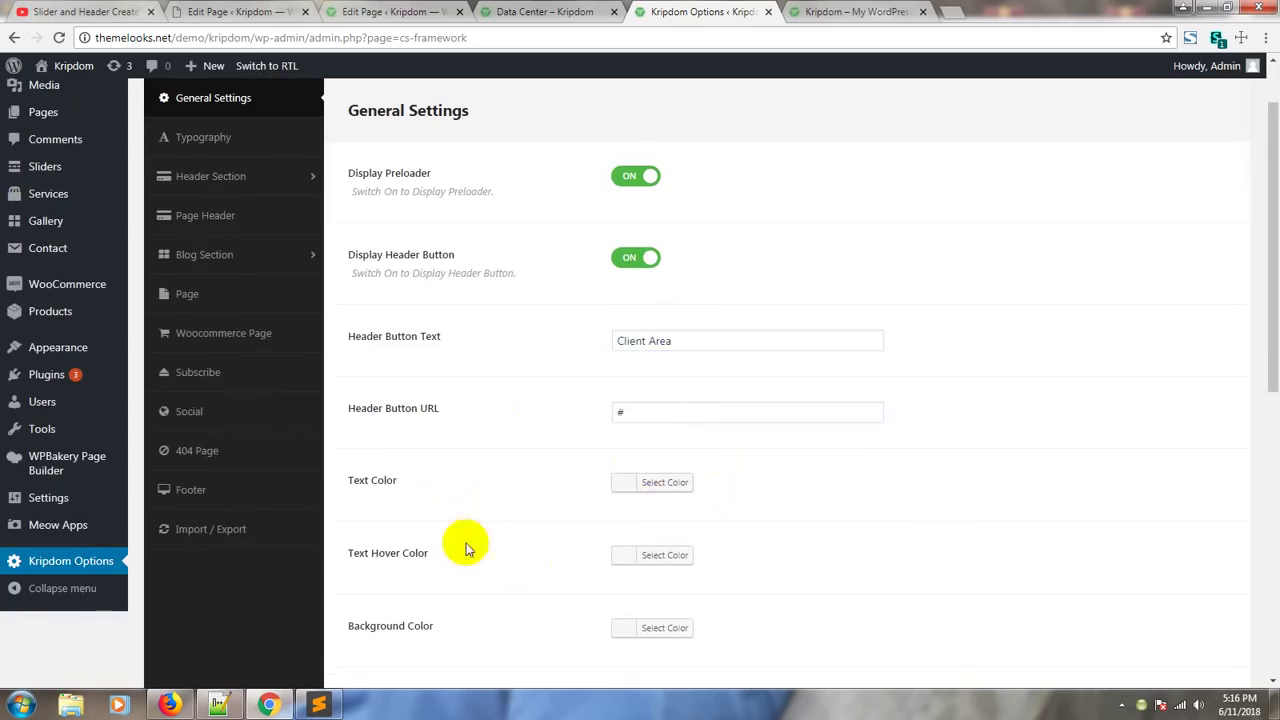
scroll(629, 517, "down", 2)
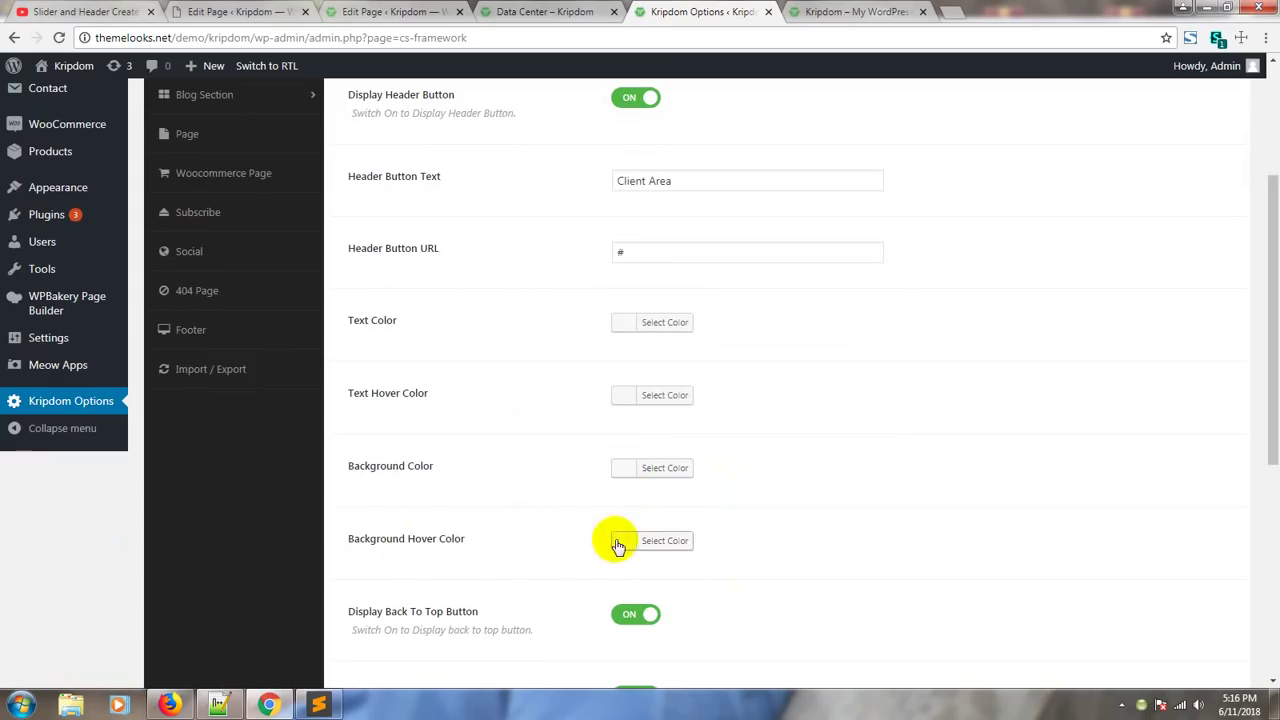
scroll(1047, 471, "down", 1)
scroll(1047, 471, "down", 1)
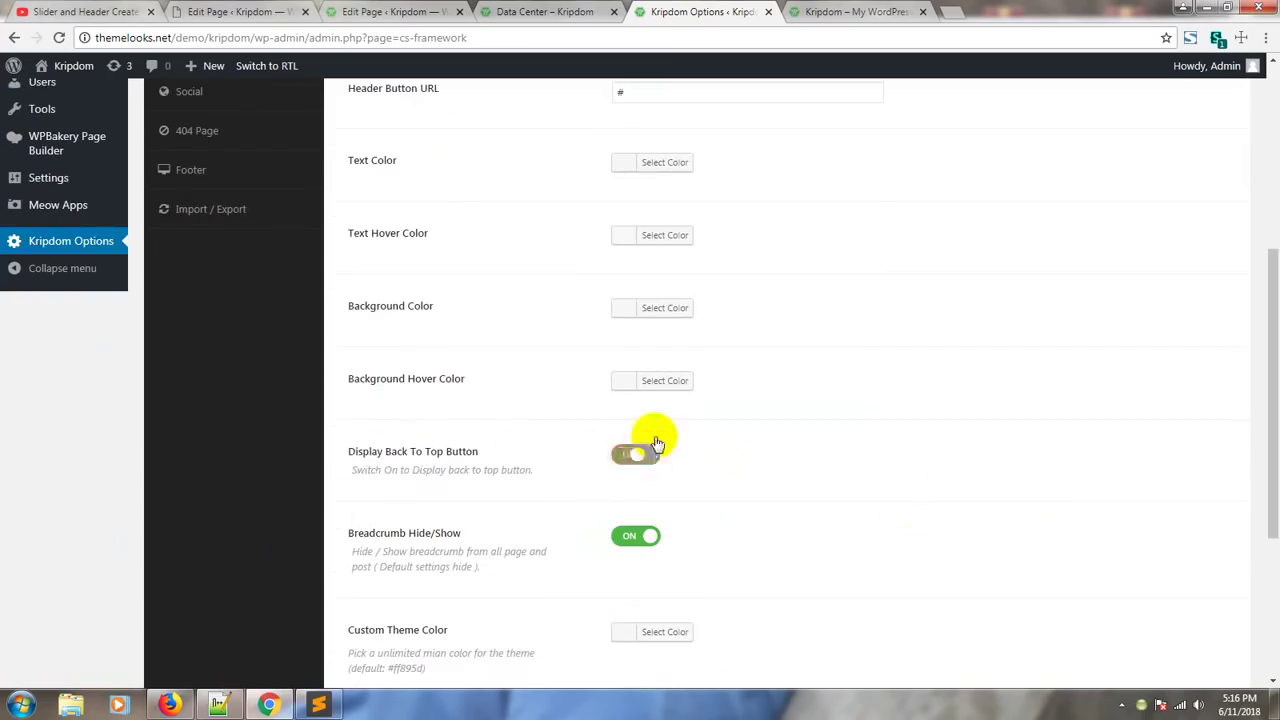
- Test the back-to-top button at the foot of the live home page and return to the theme options
left_click(824, 14)
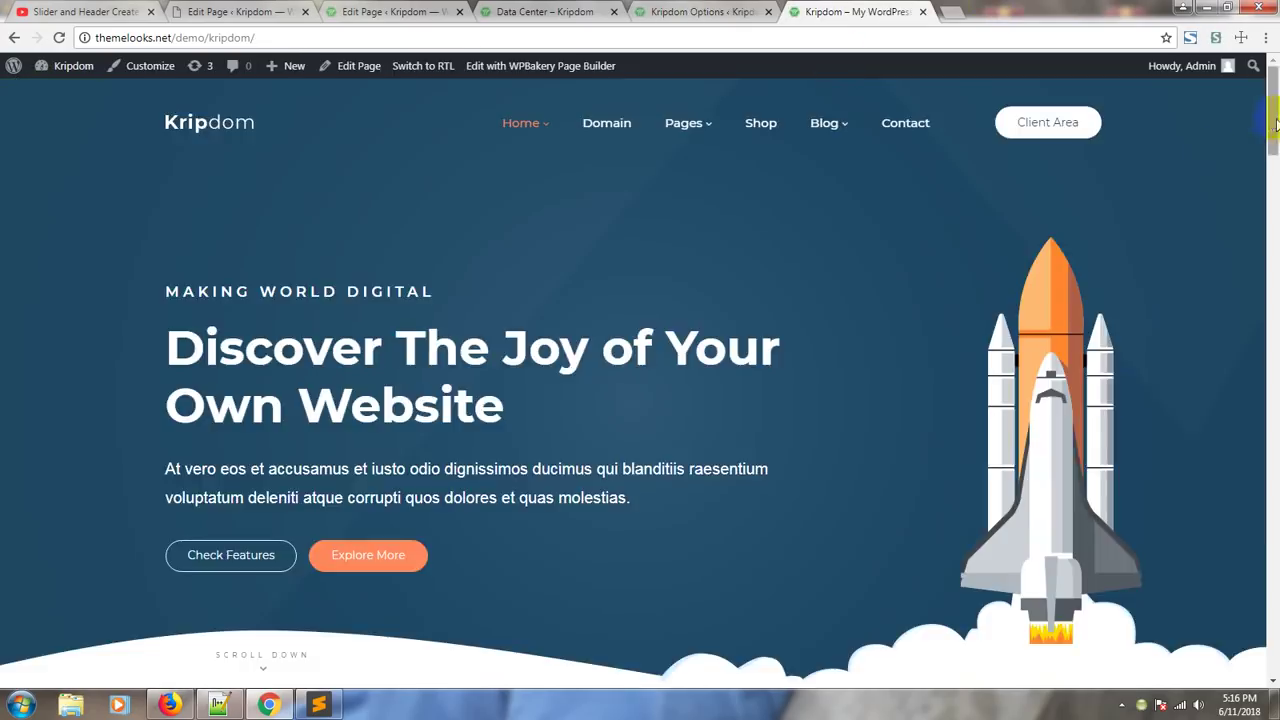
left_click_drag(1274, 122, 1271, 672)
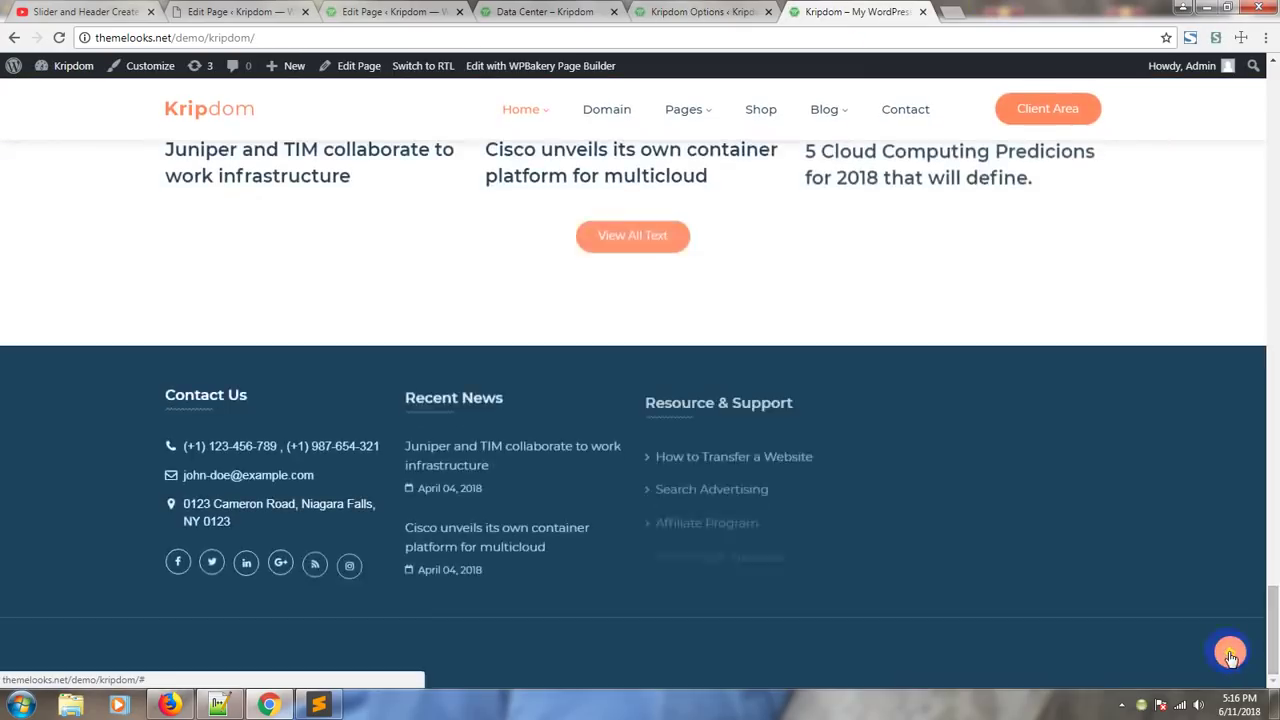
left_click(1231, 655)
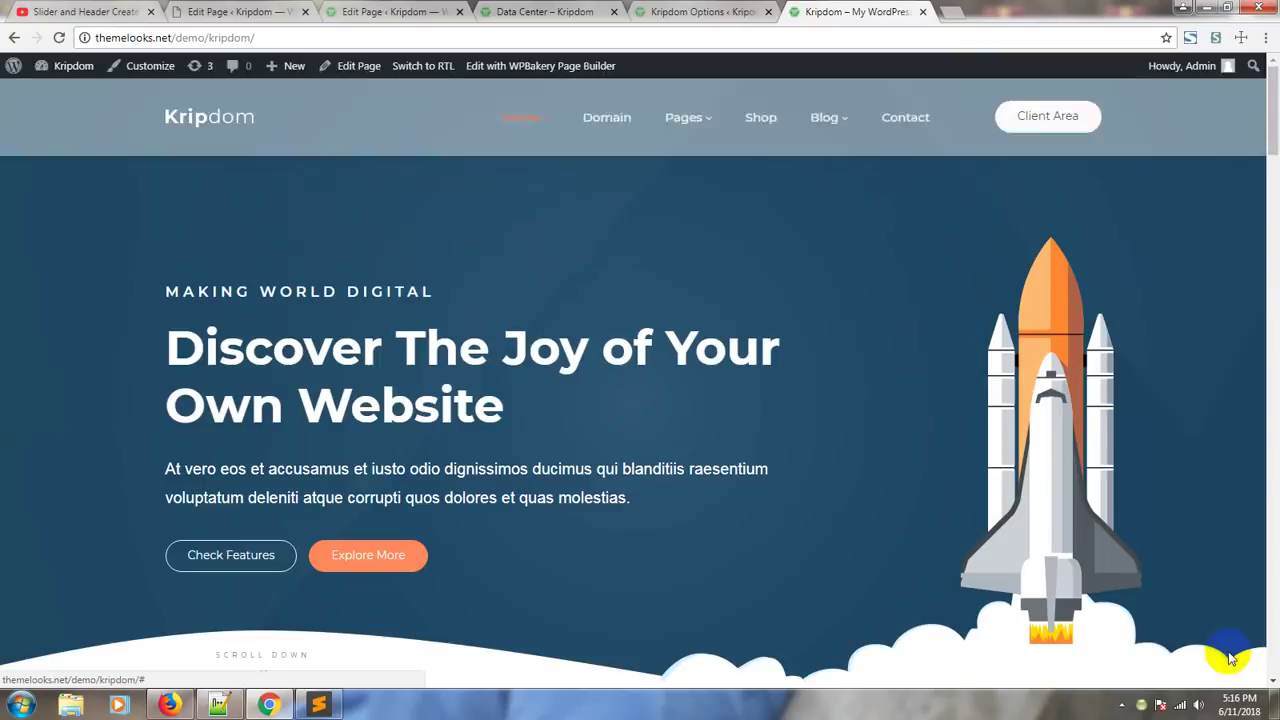
left_click(682, 12)
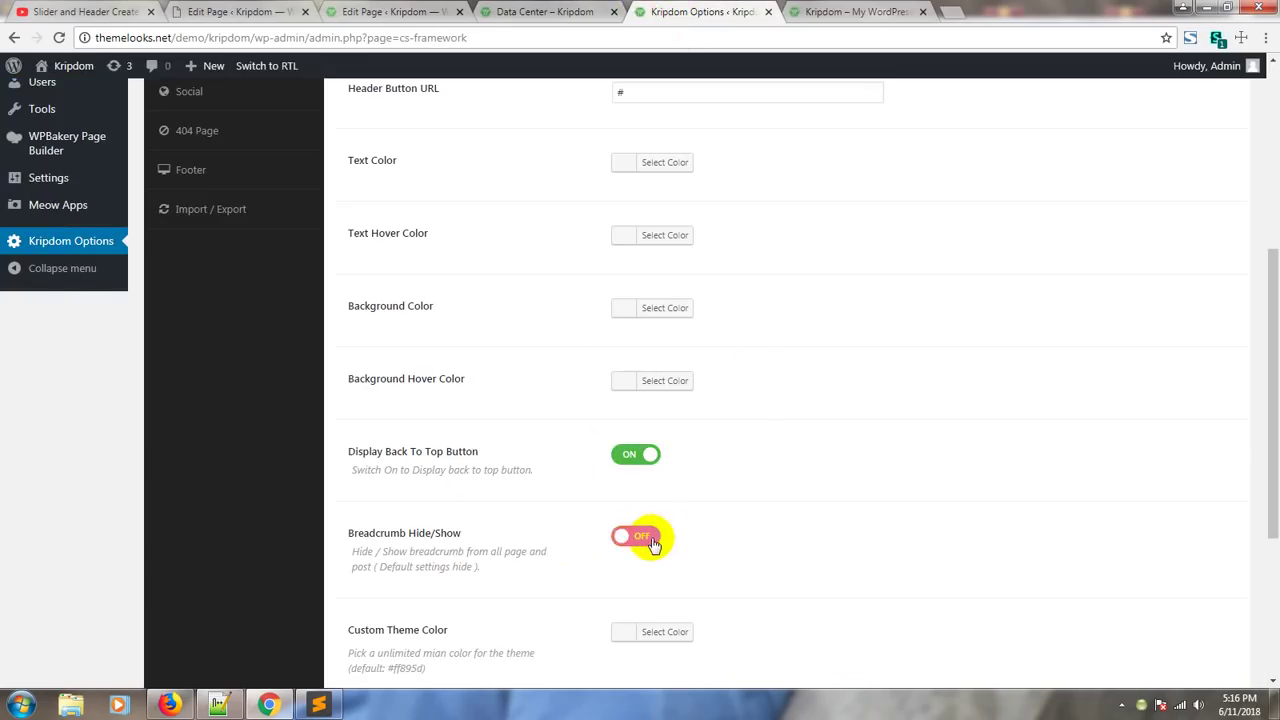
- Compare the Breadcrumb Hide/Show switch with the breadcrumb on the live About page, leaving the setting on
left_click(866, 11)
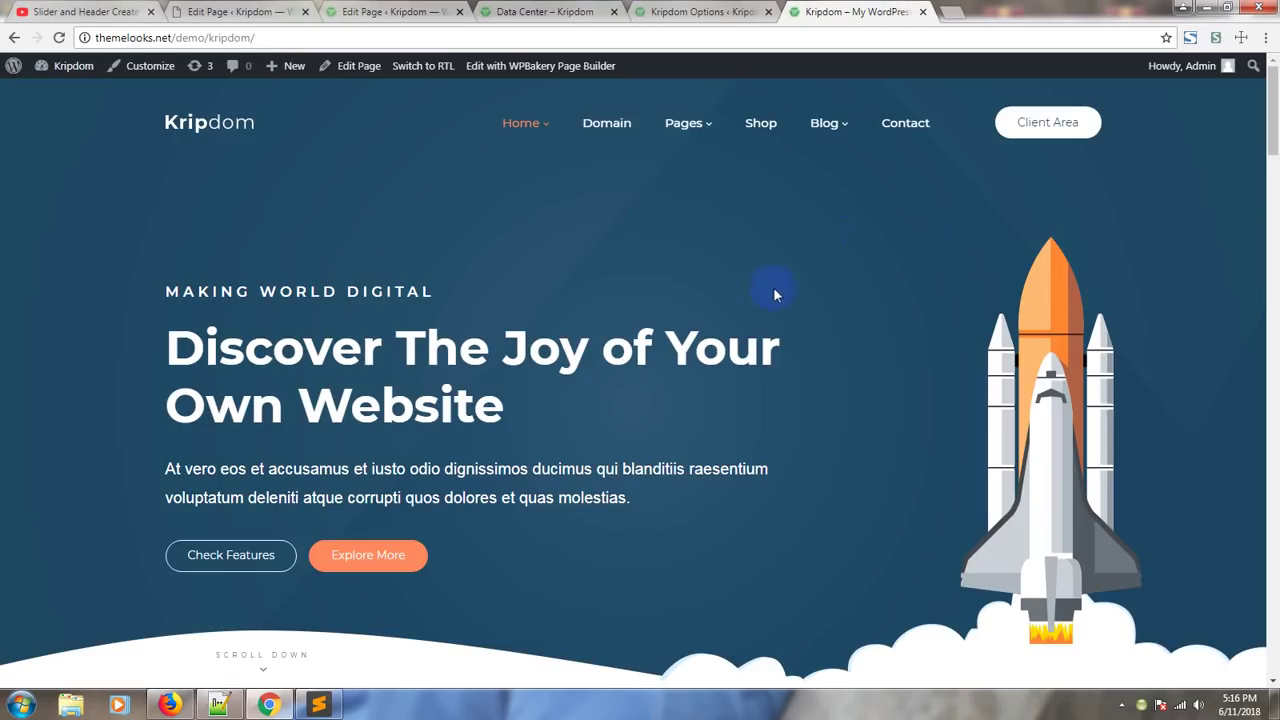
left_click(611, 128)
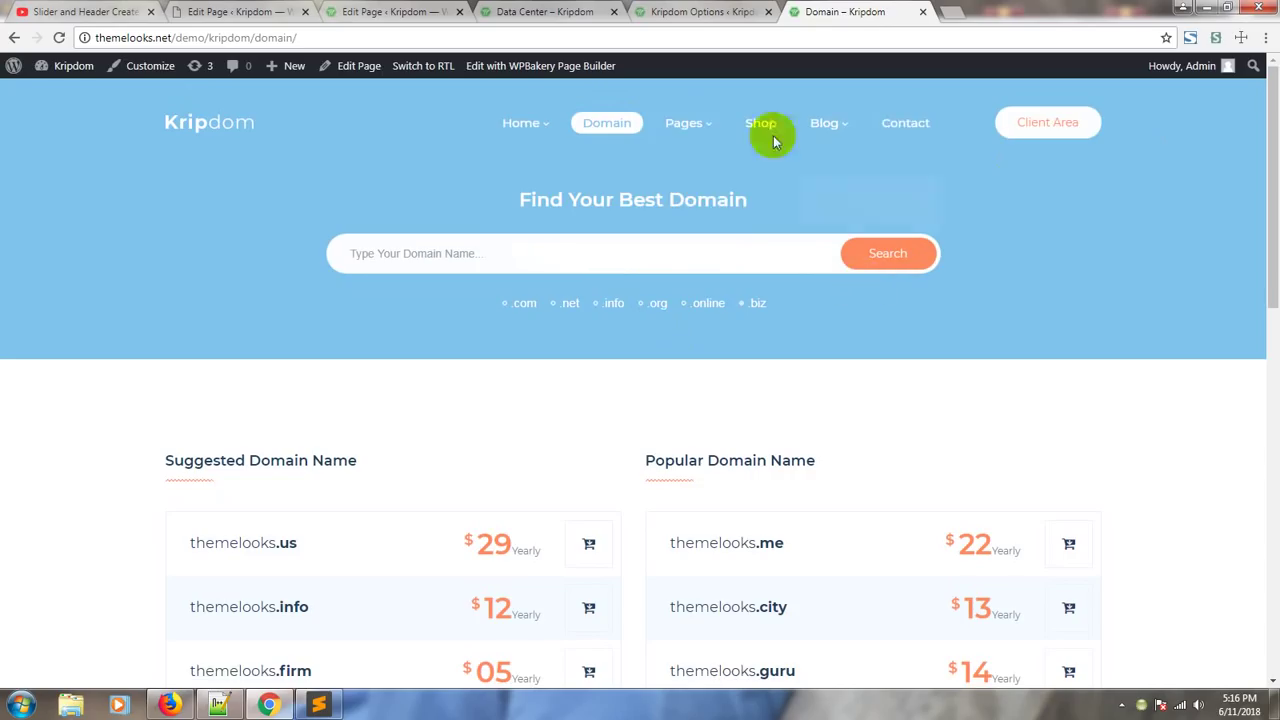
mouse_move(688, 130)
left_click(688, 164)
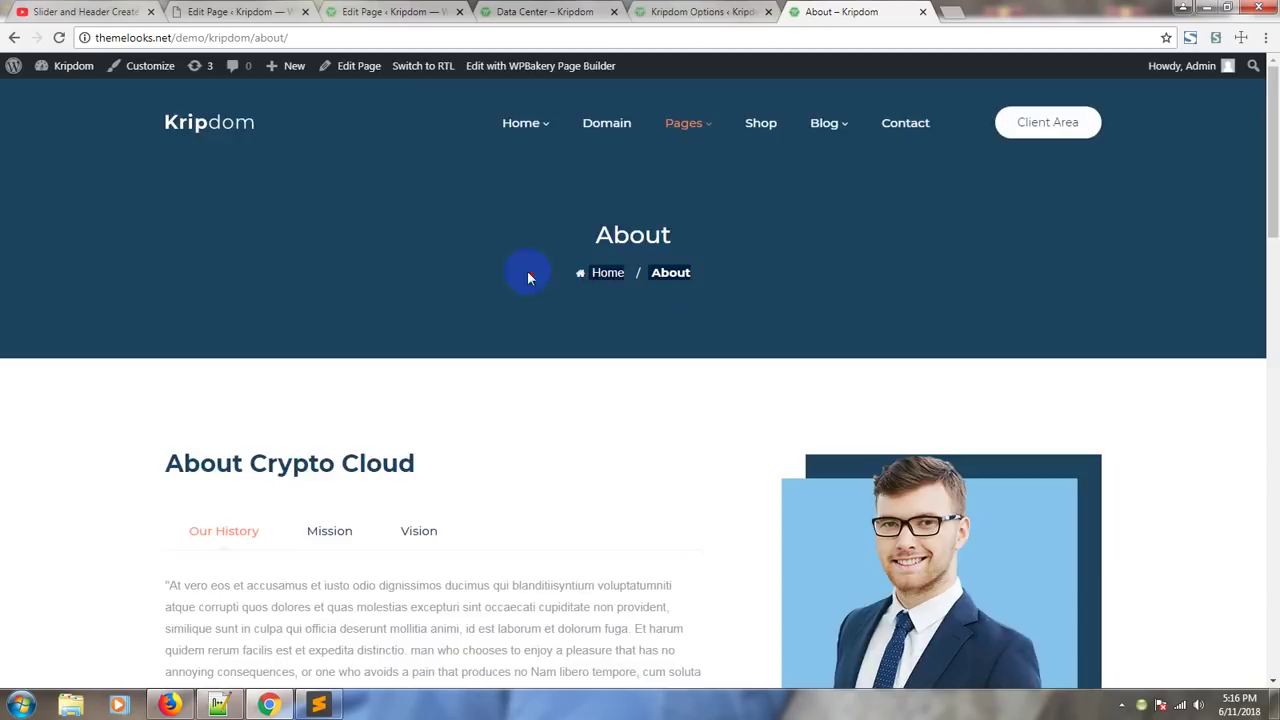
left_click(697, 10)
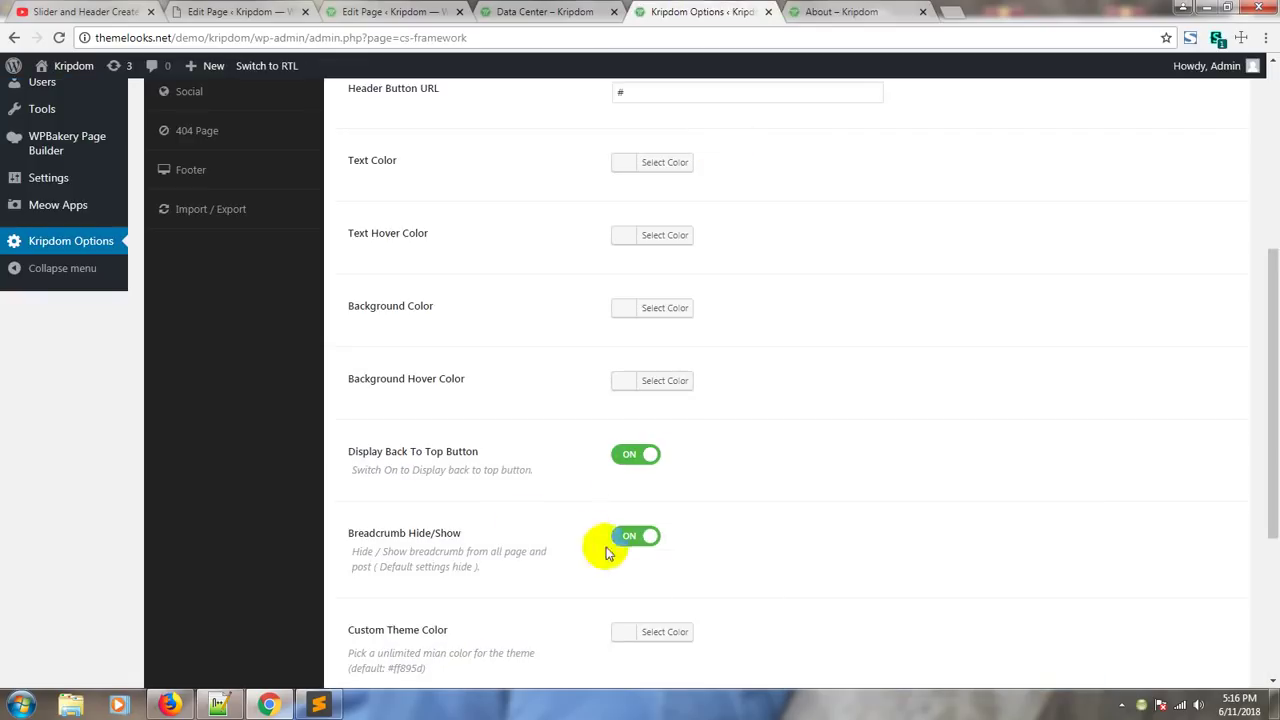
left_click(652, 545)
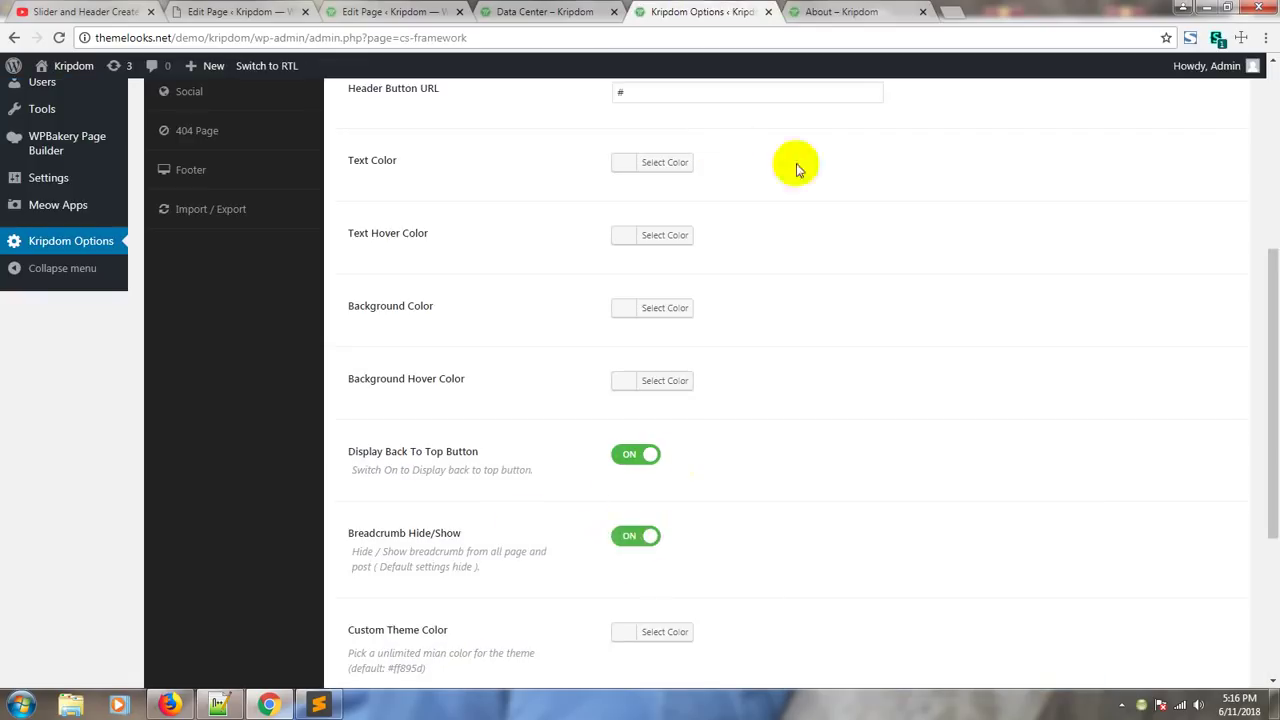
left_click(835, 11)
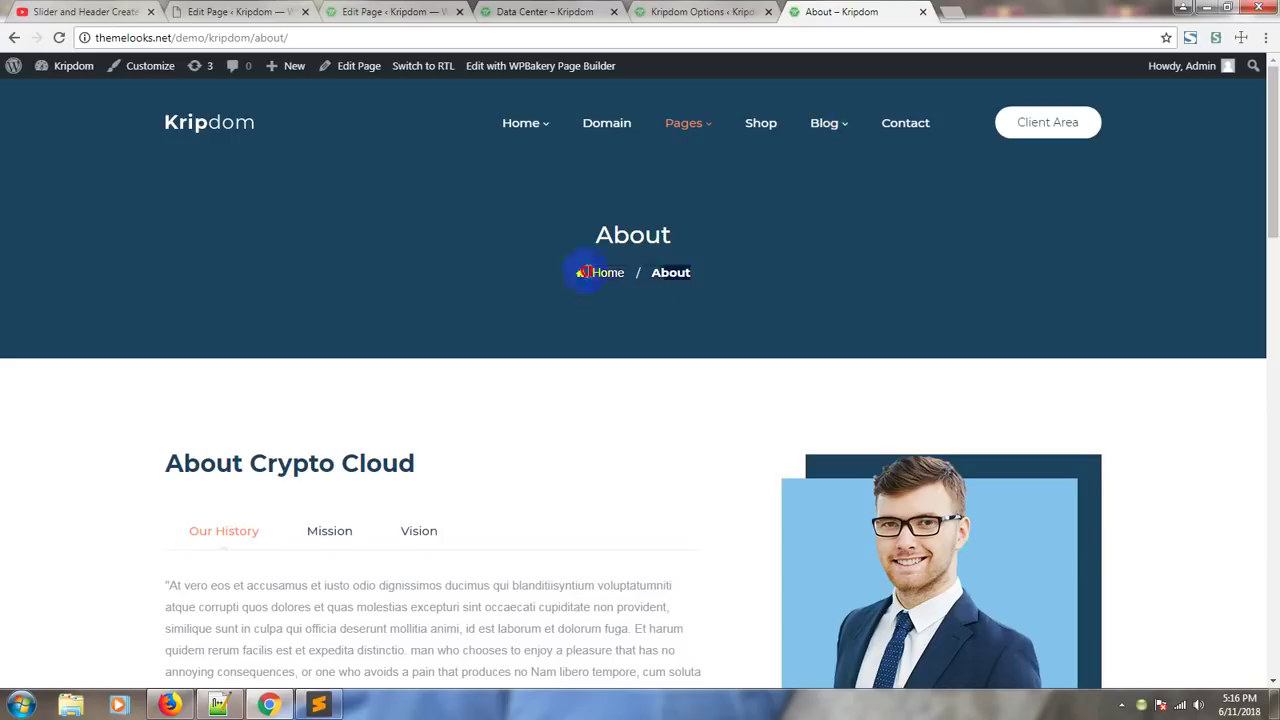
left_click(700, 11)
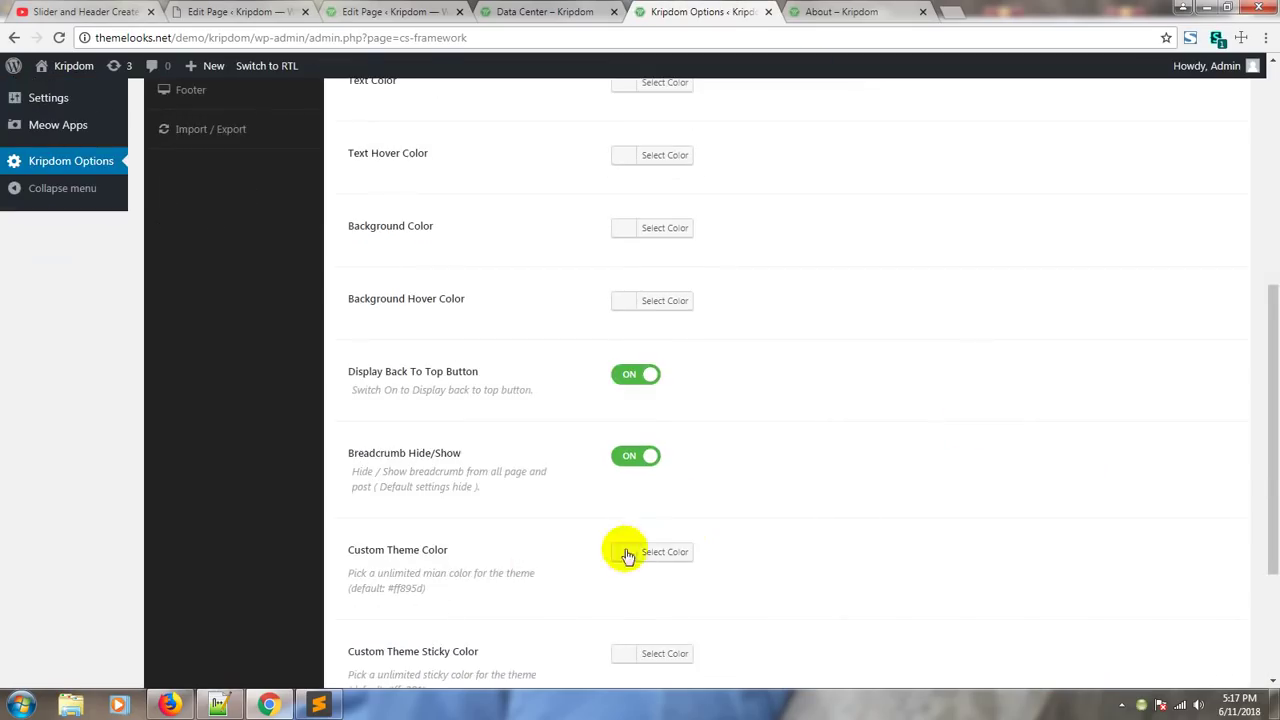
- Review the Custom Theme Color and Custom Theme Sticky Color options, comparing them with the live About page
left_click(860, 11)
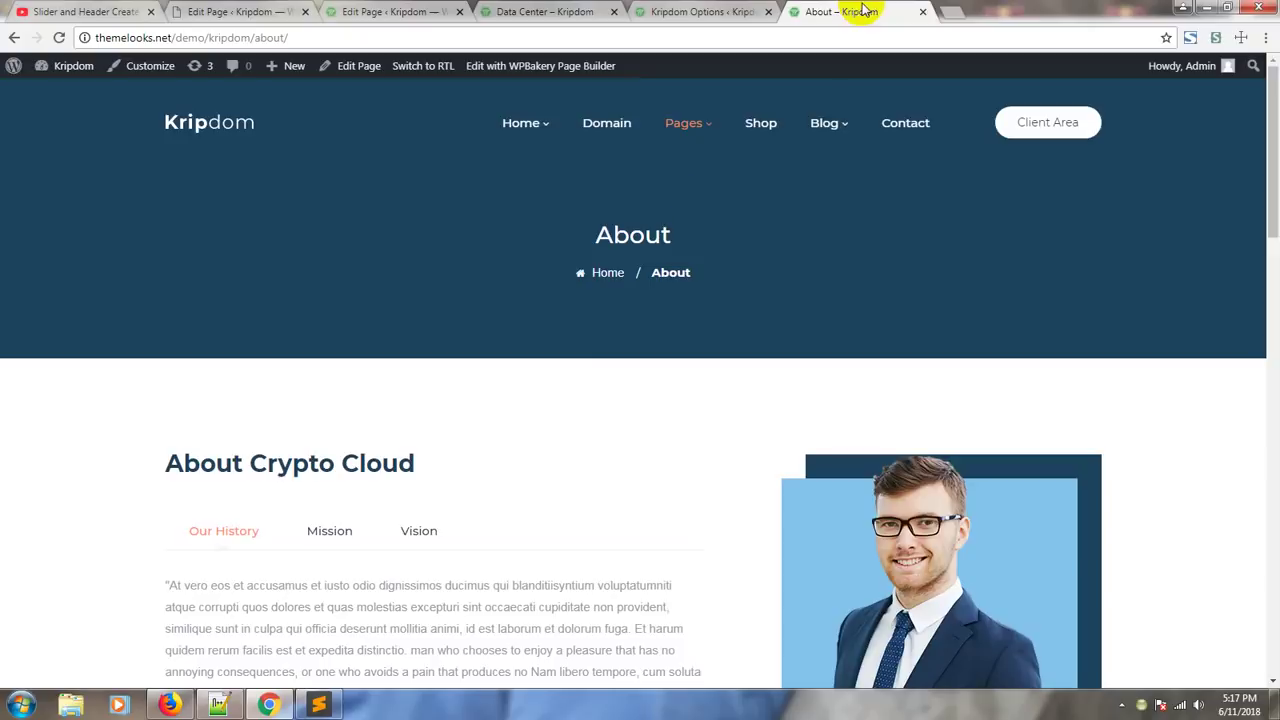
left_click(690, 12)
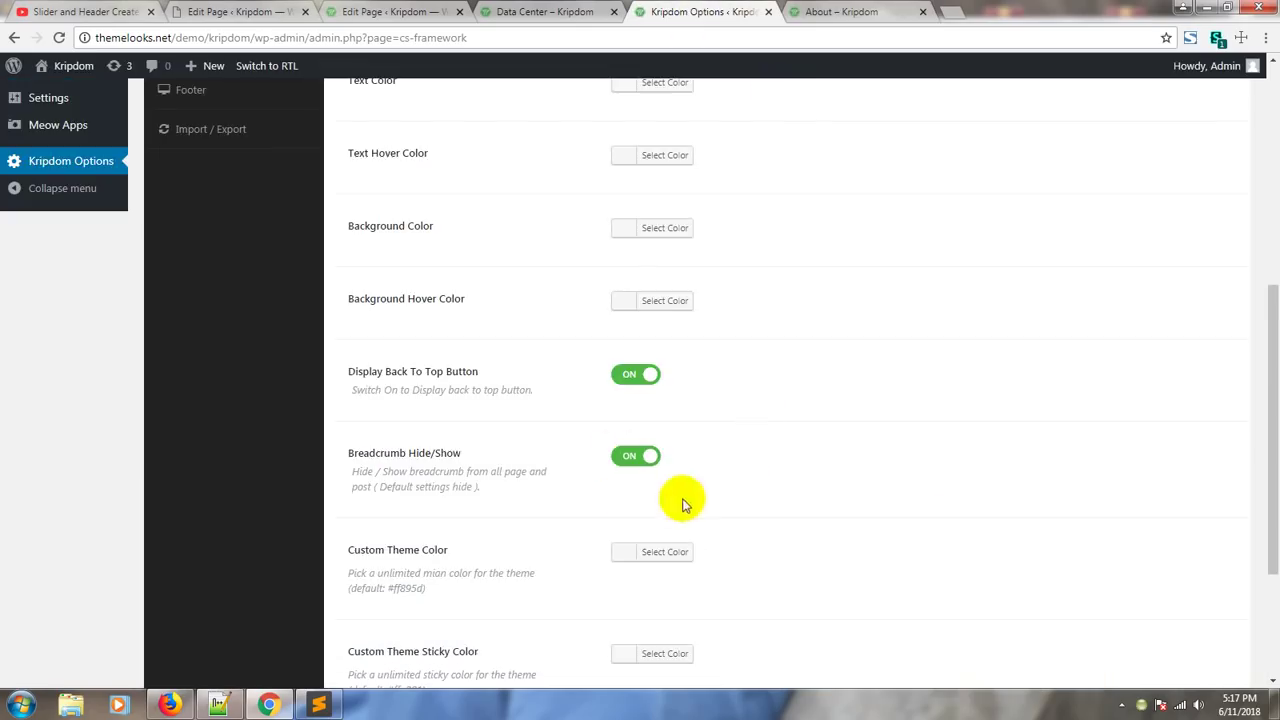
scroll(683, 510, "down", 3)
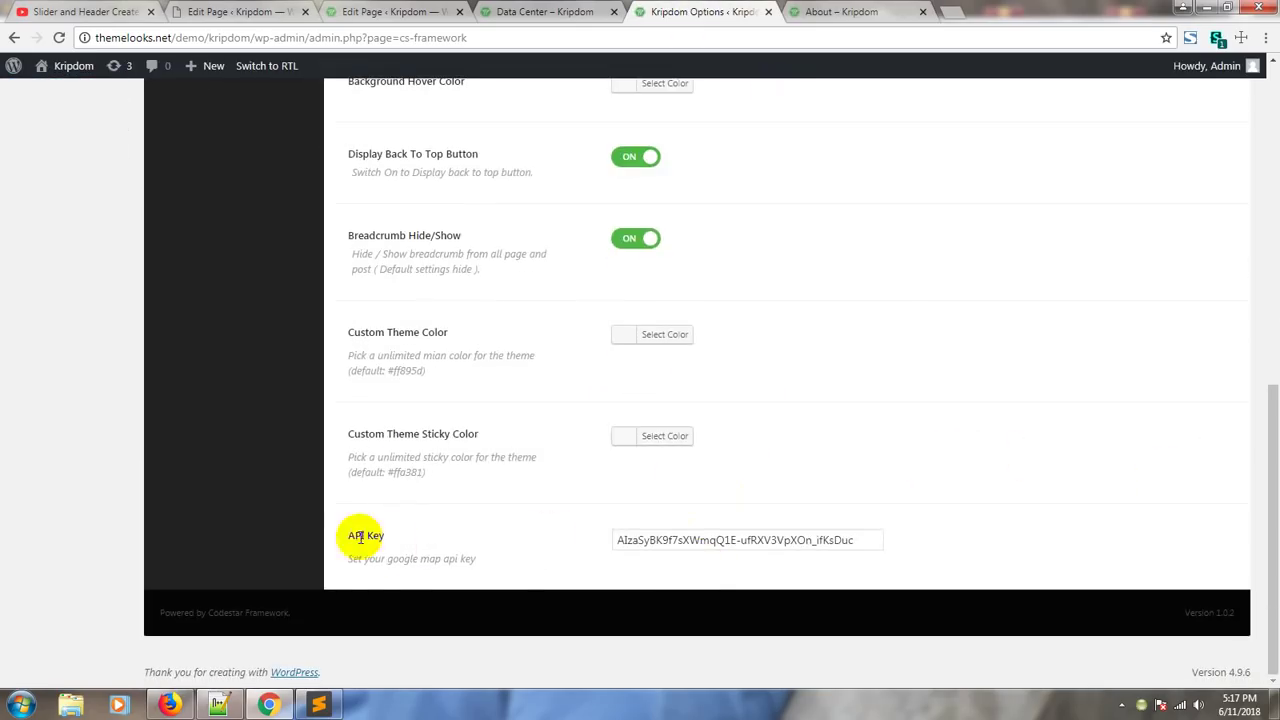
- Examine the Google Maps API Key setting and view the map it serves on the live Contact page
left_click_drag(866, 538, 652, 540)
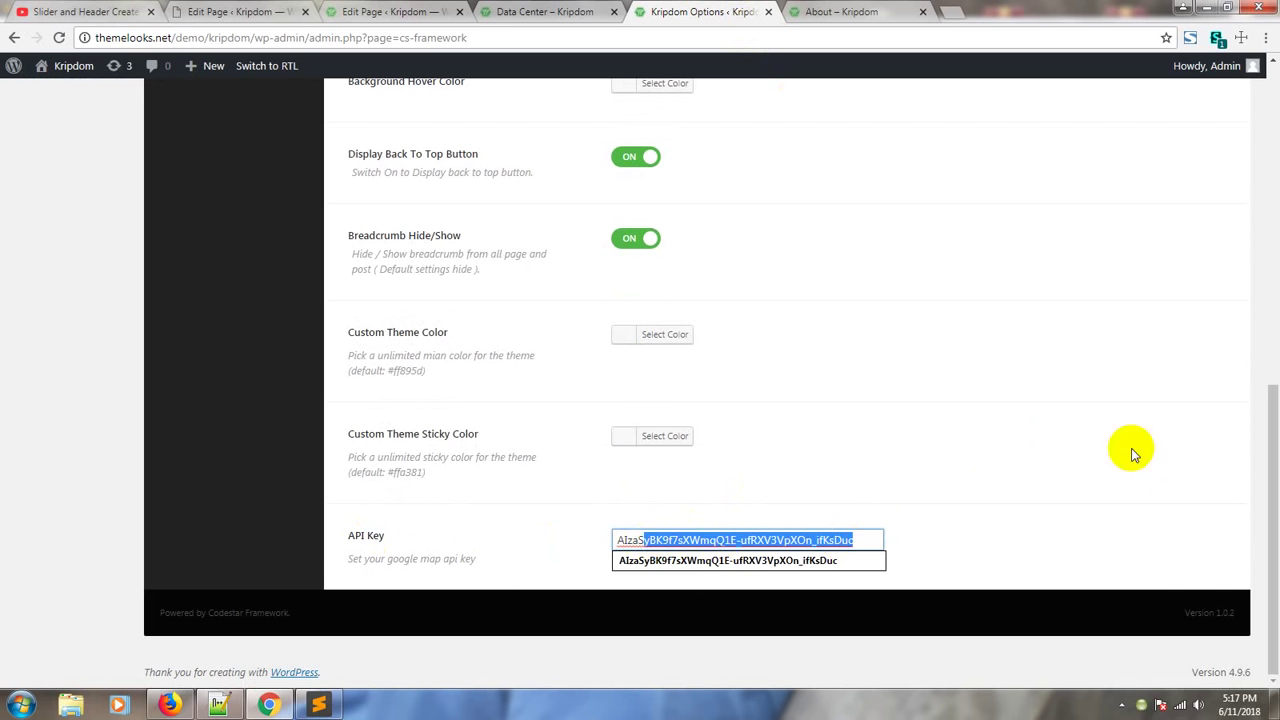
left_click(1200, 436)
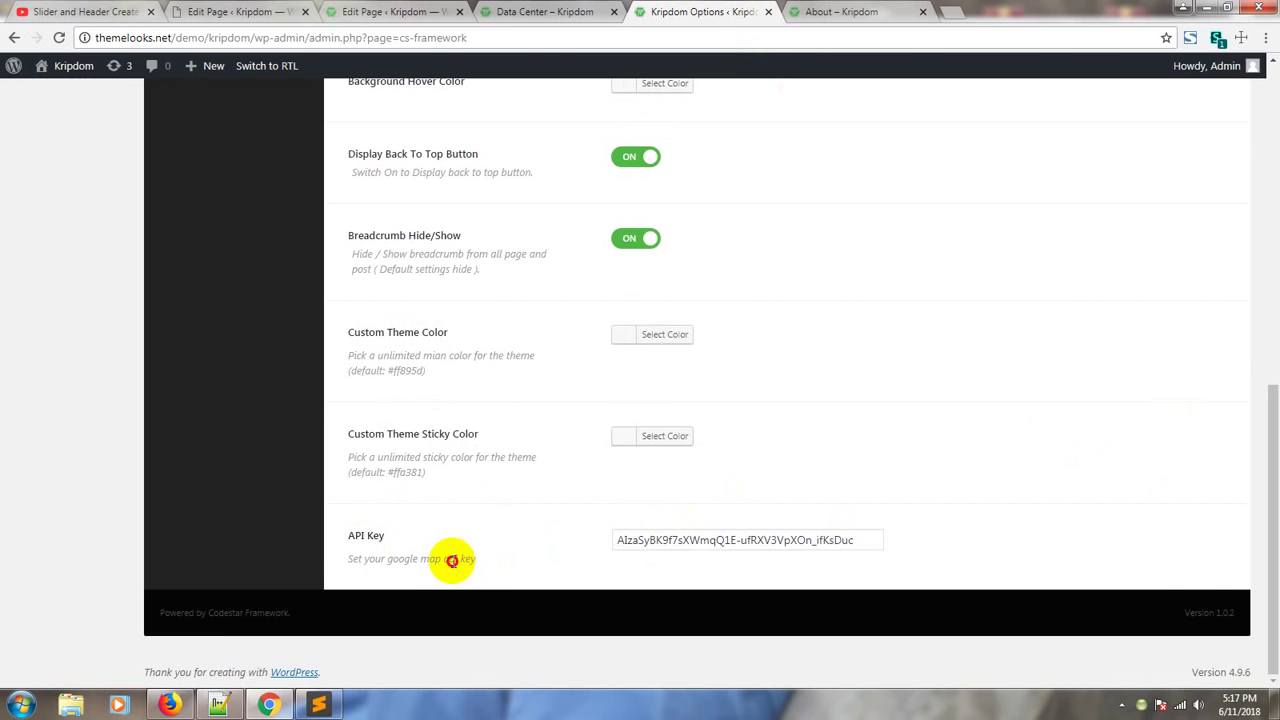
left_click_drag(452, 560, 346, 560)
left_click(340, 560)
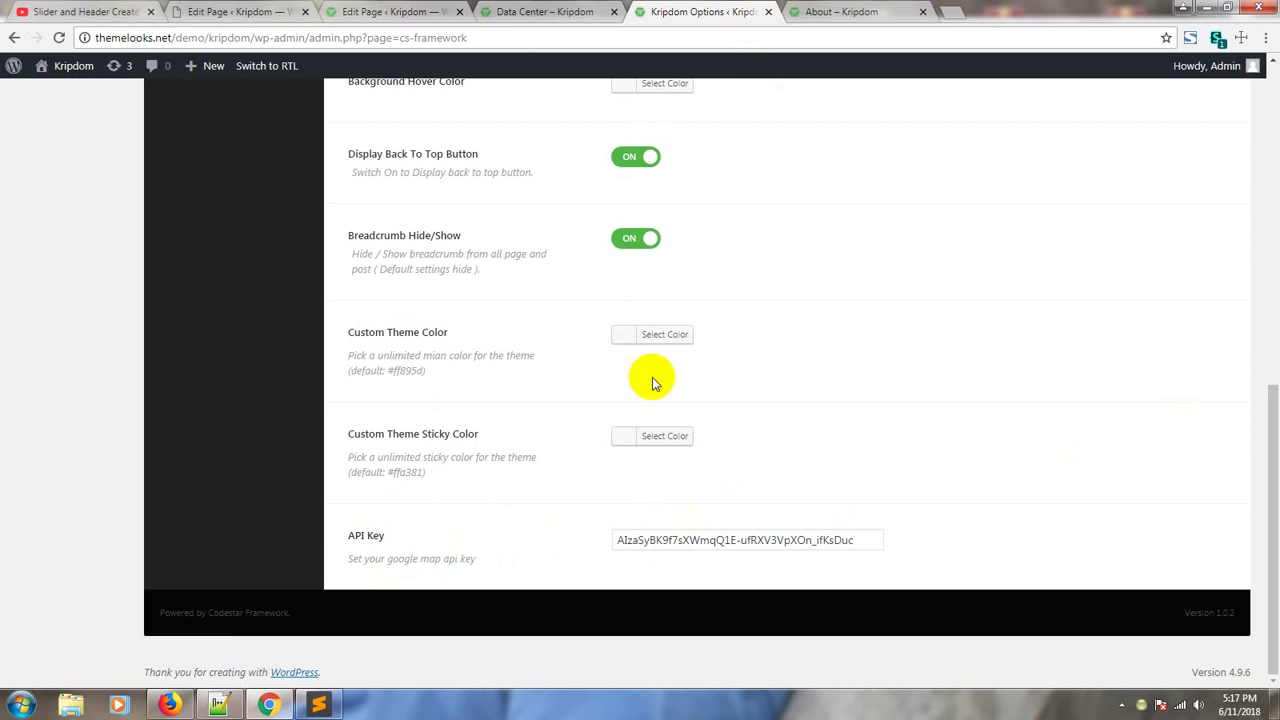
left_click(829, 10)
left_click(905, 125)
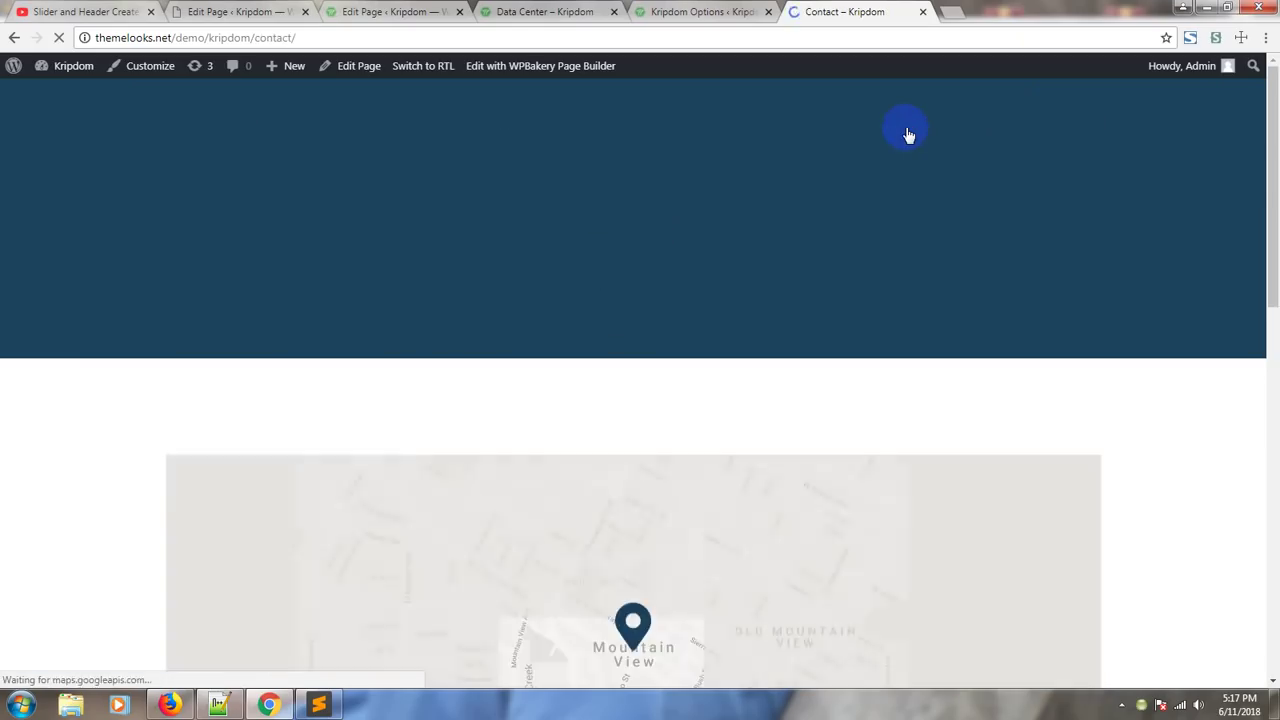
scroll(557, 416, "down", 2)
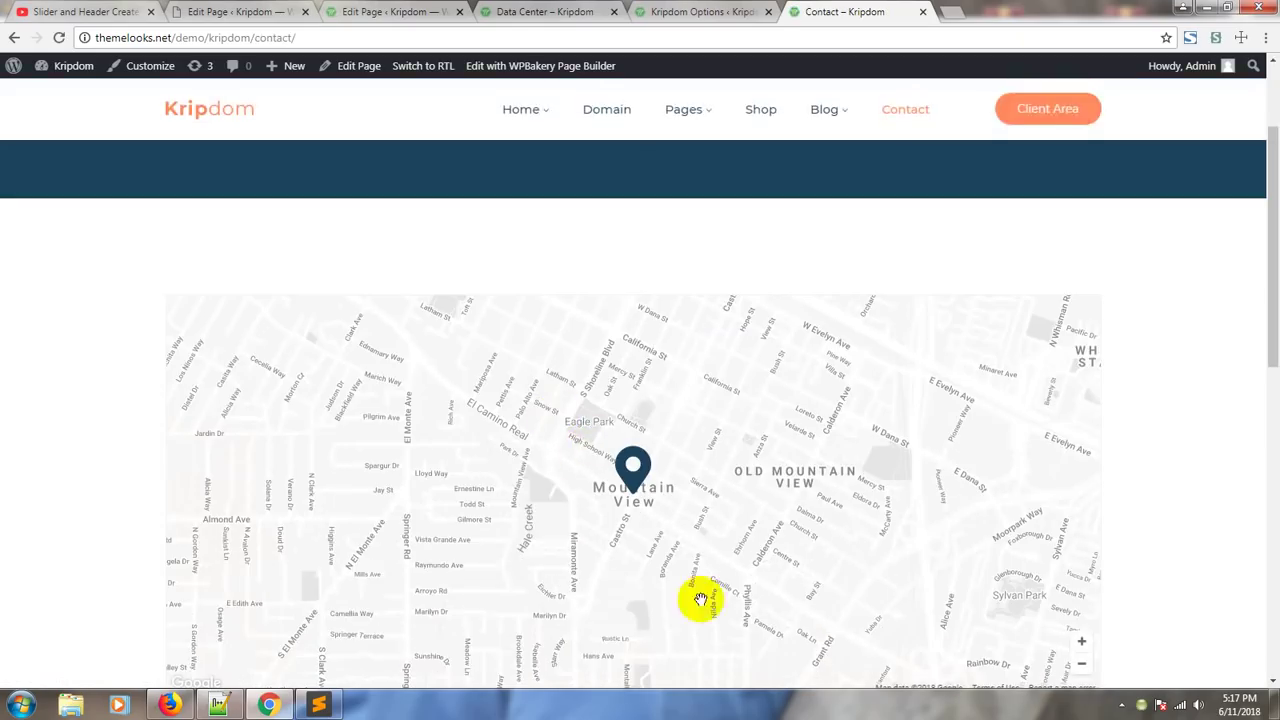
scroll(815, 515, "down", 1)
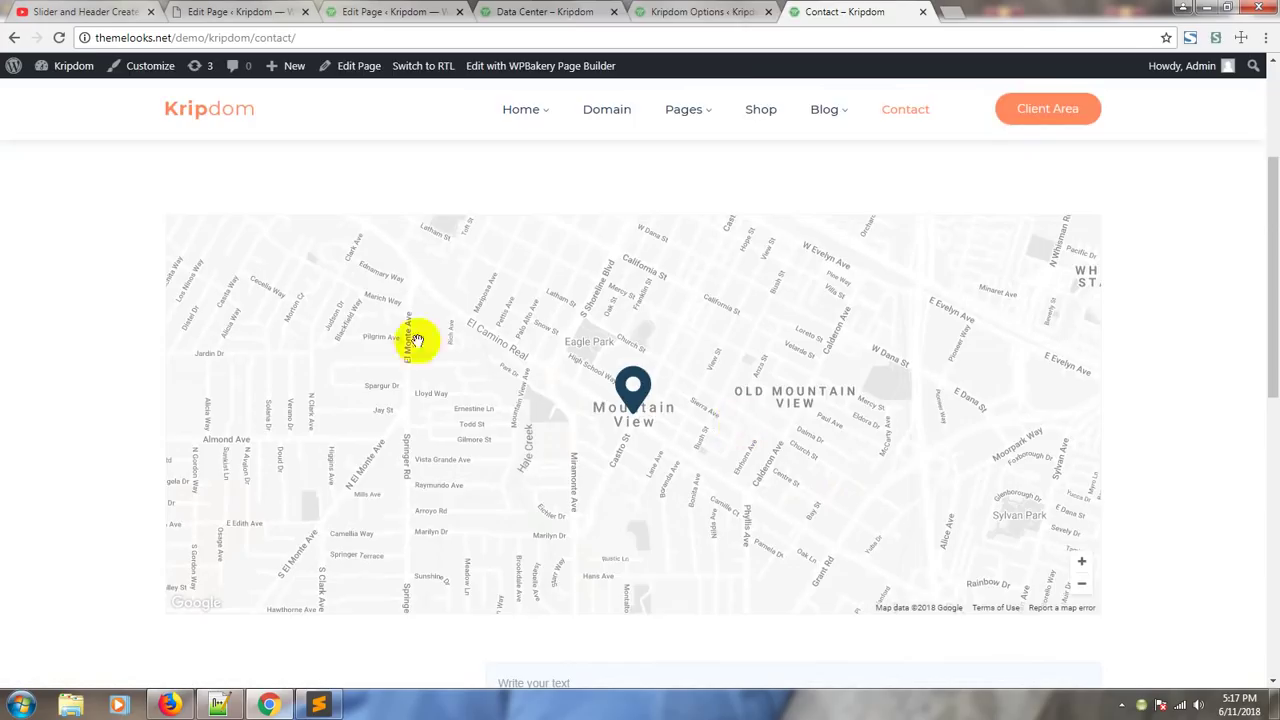
left_click(720, 12)
- Open the Typography section of the theme options to view the body and title font settings
scroll(563, 505, "up", 6)
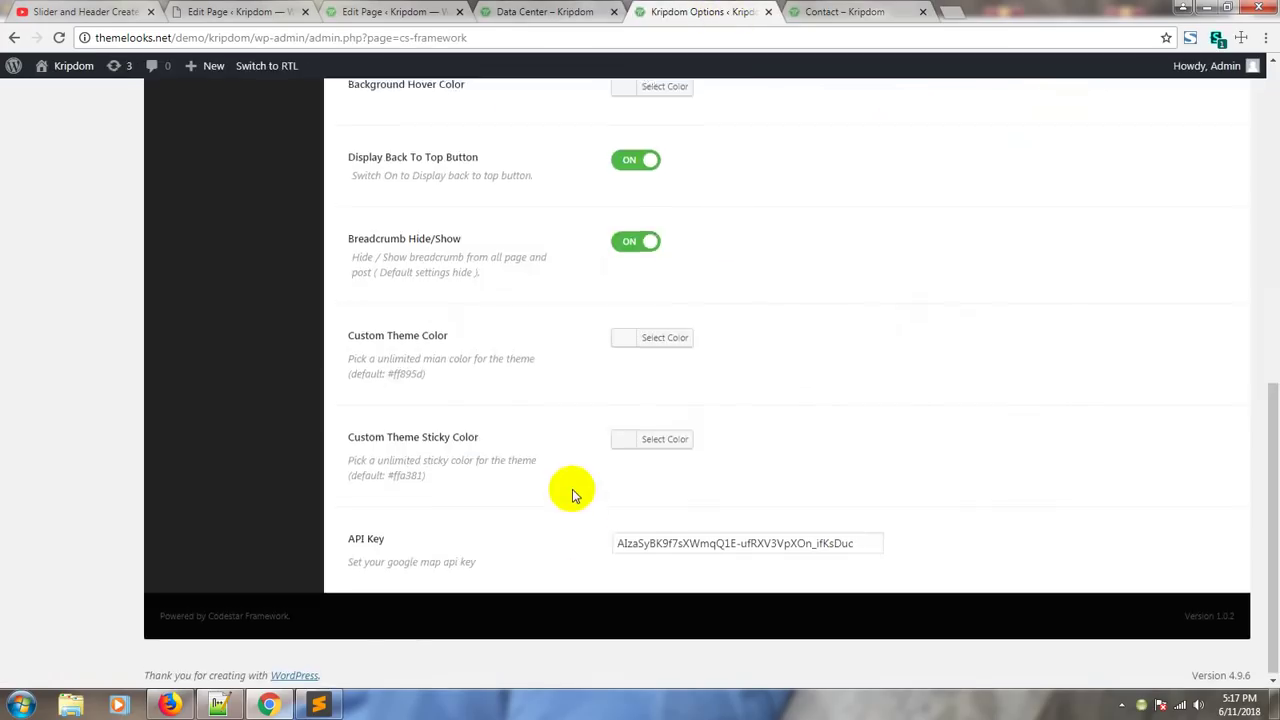
scroll(563, 505, "up", 1)
left_click(225, 188)
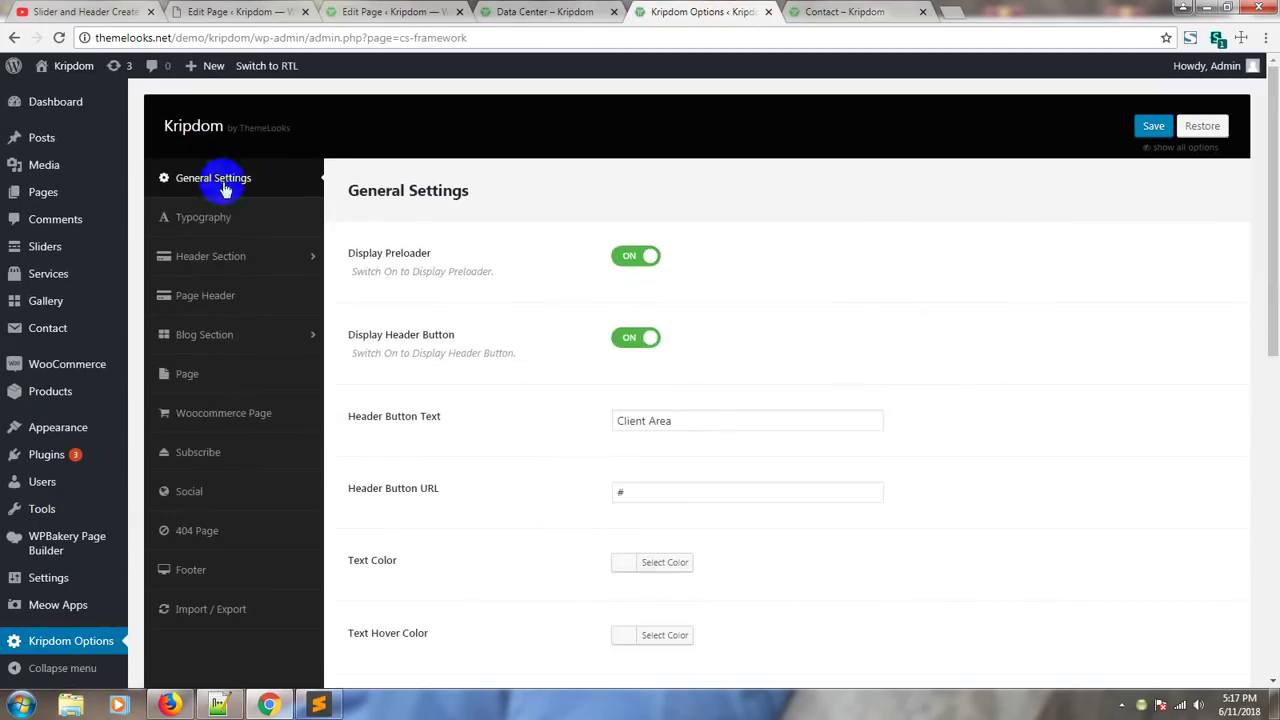
left_click(209, 229)
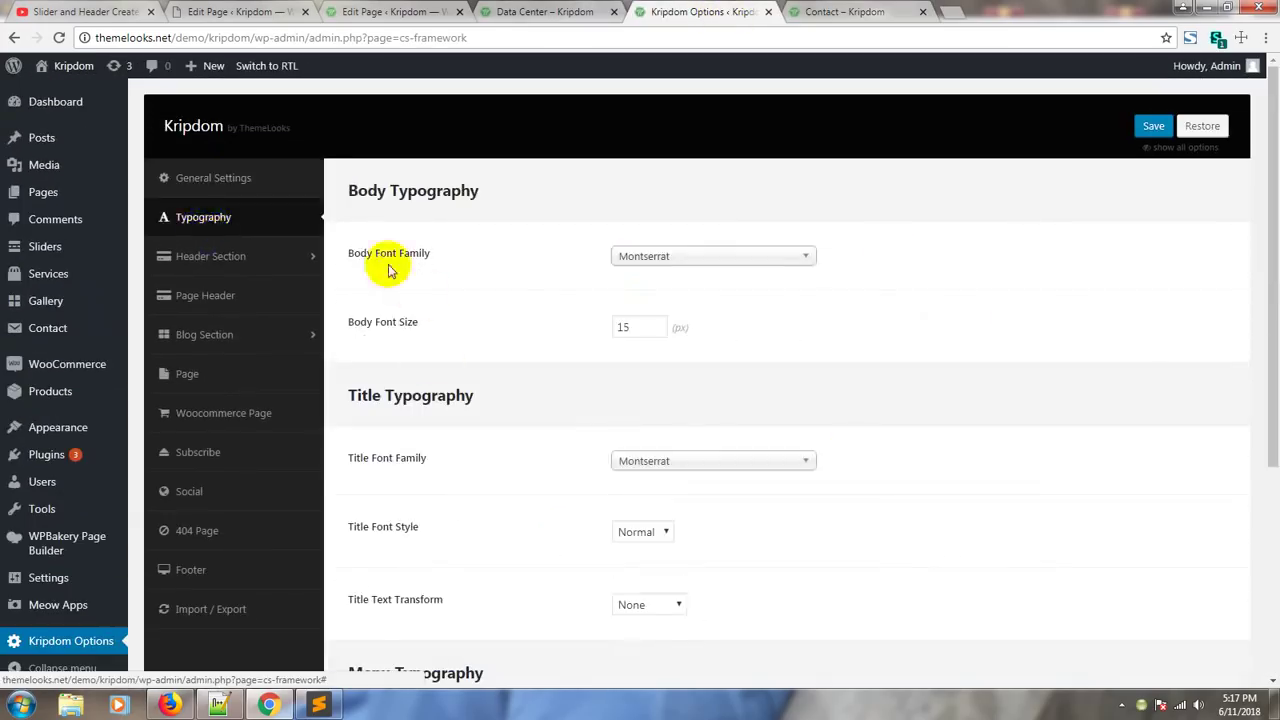
- Bring up the live home page from the Contact page to check its typography
left_click(825, 12)
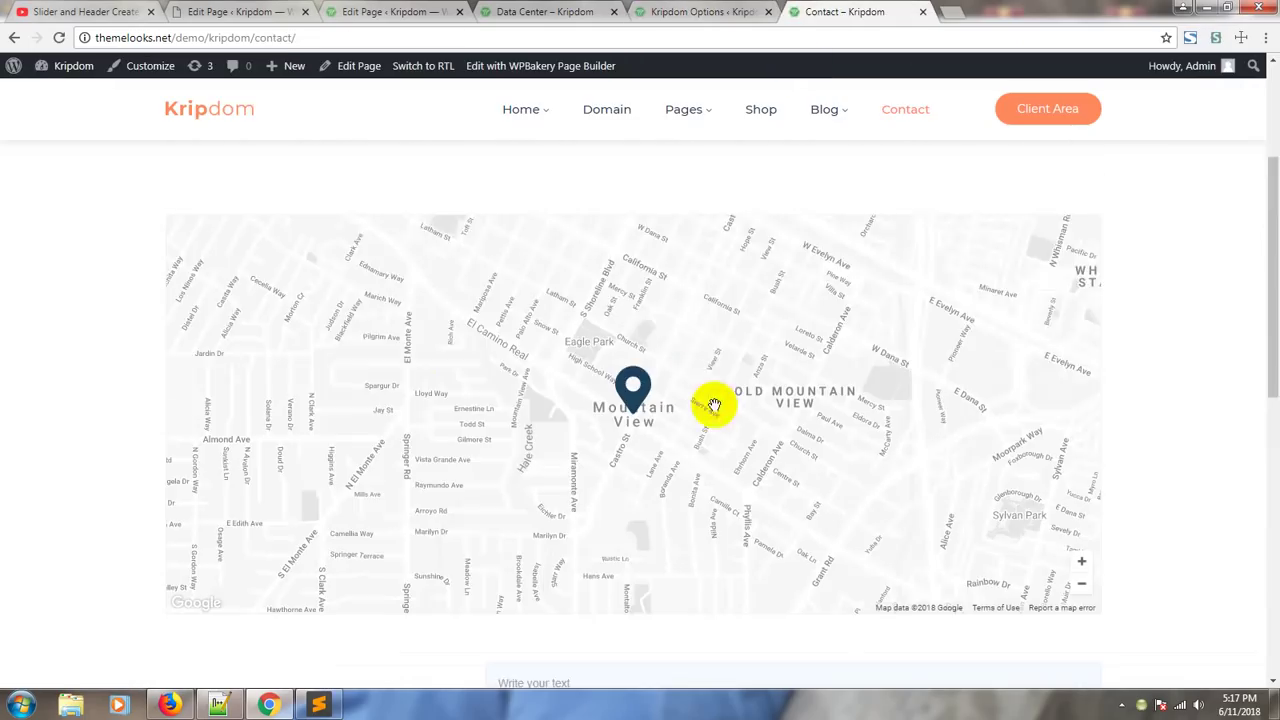
scroll(714, 406, "down", 3)
left_click(226, 118)
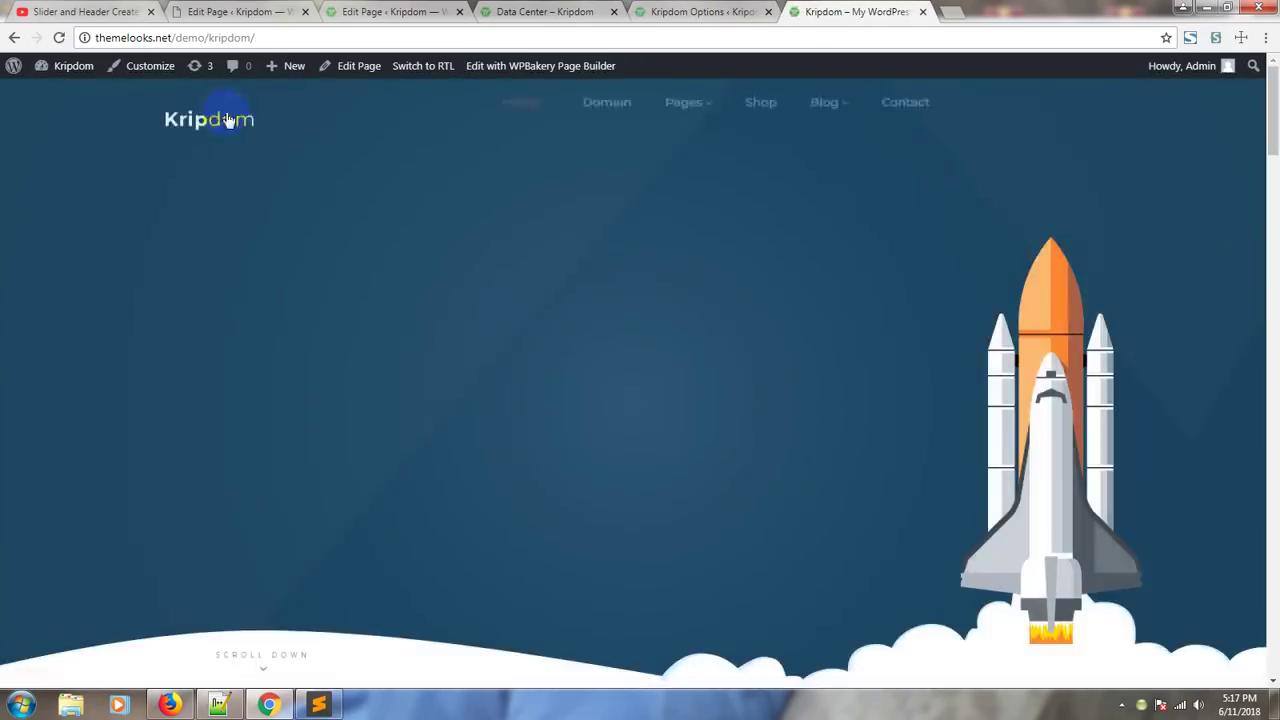
- Examine the body text font in the Who We Are section of the live home page, including the feature descriptions
scroll(829, 406, "down", 5)
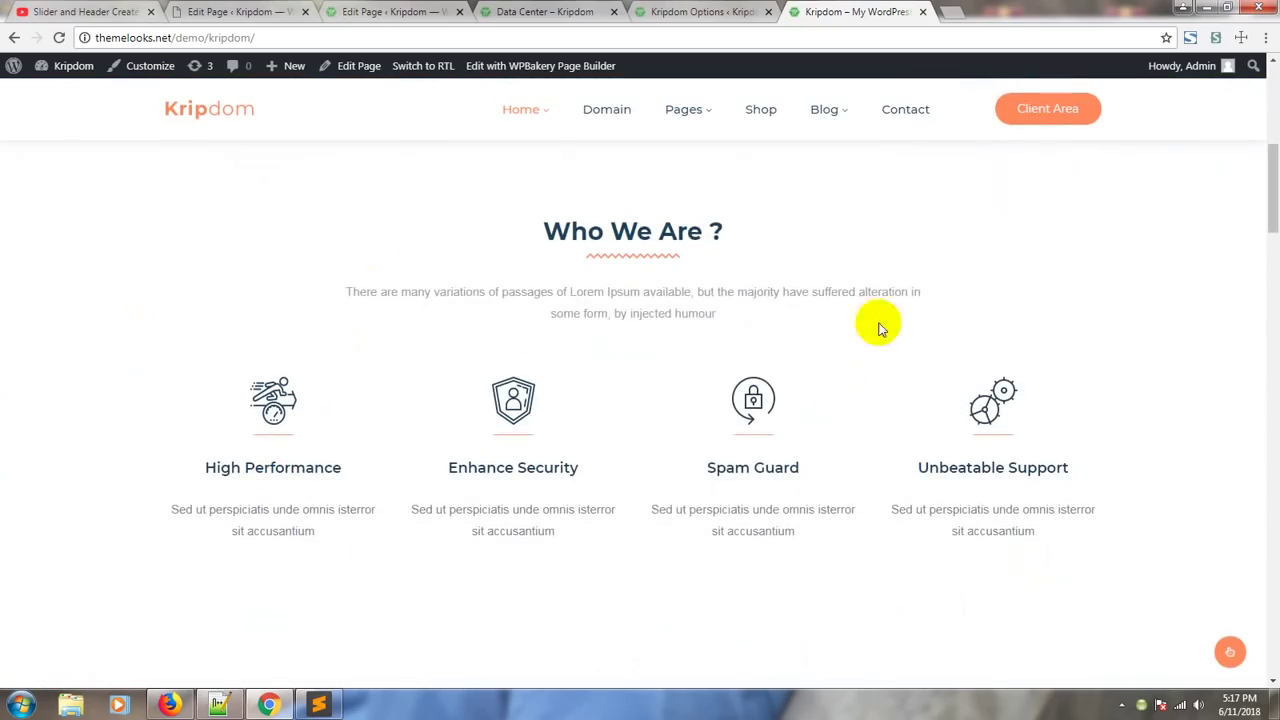
left_click(457, 309)
triple_click(457, 309)
triple_click(991, 543)
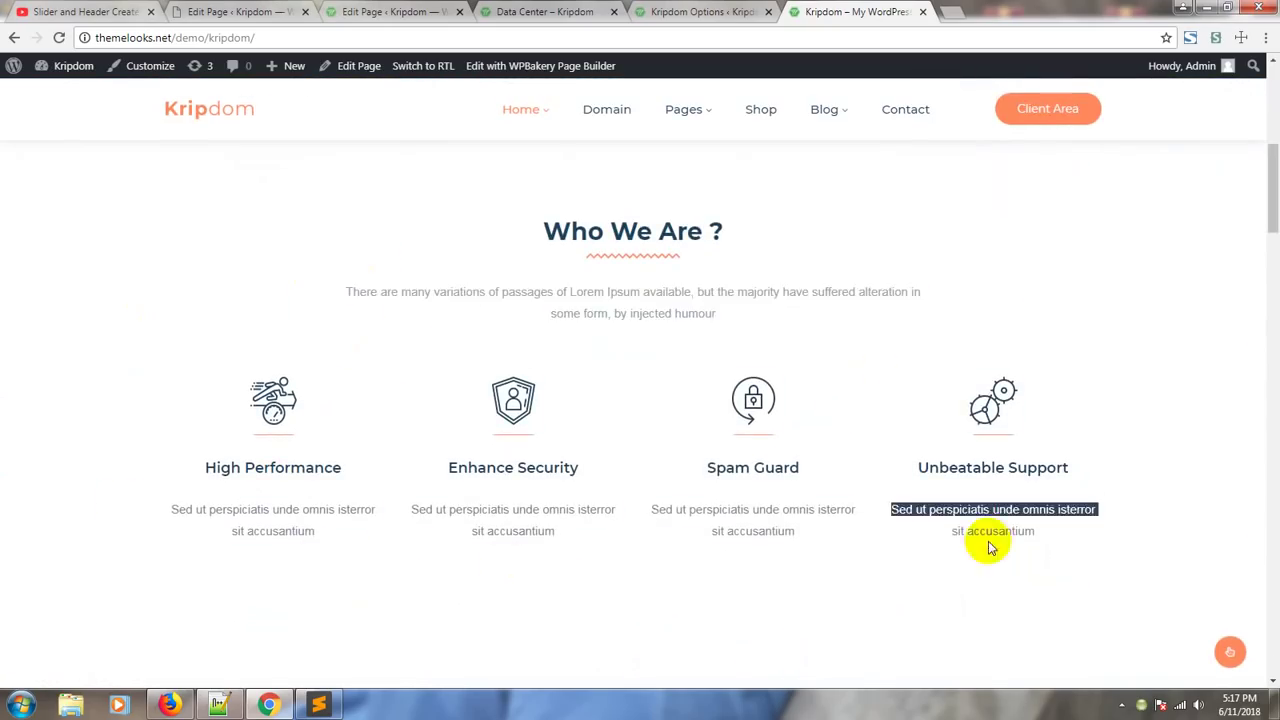
triple_click(1110, 540)
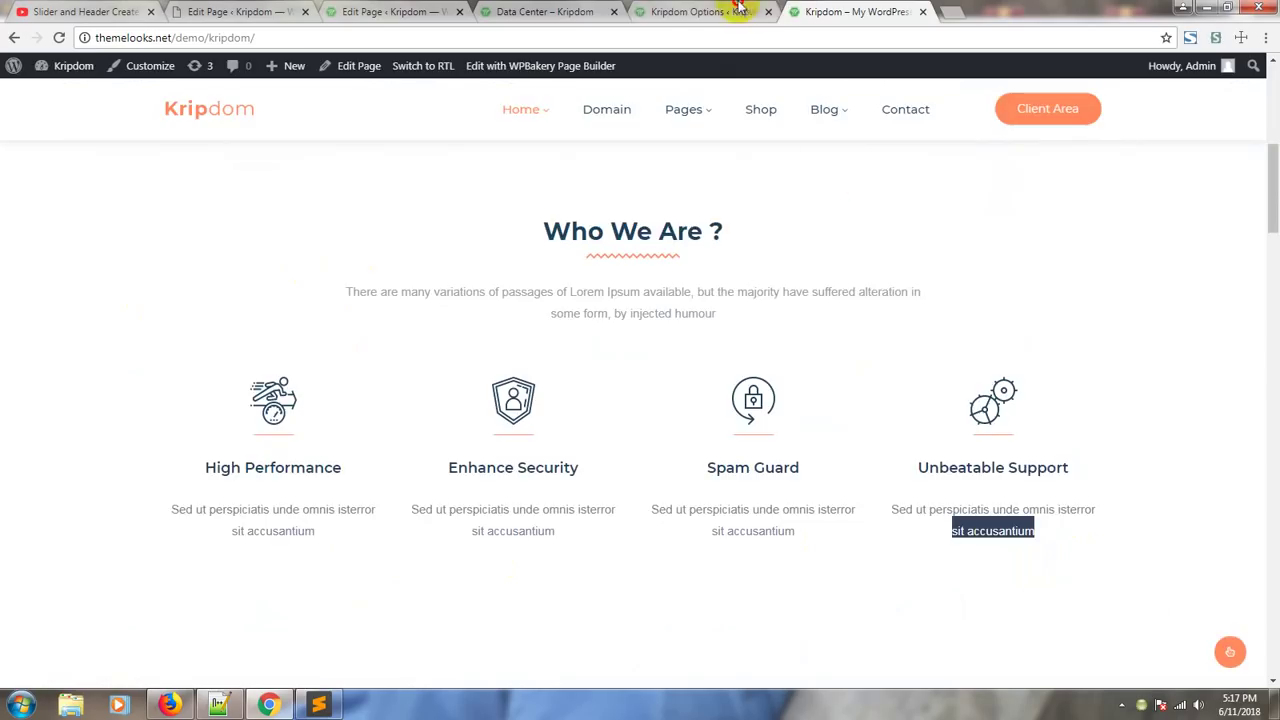
- Compare the Title Typography settings with the "Who We Are ?" and "Our Data Centers" headings on the live home page
left_click(700, 11)
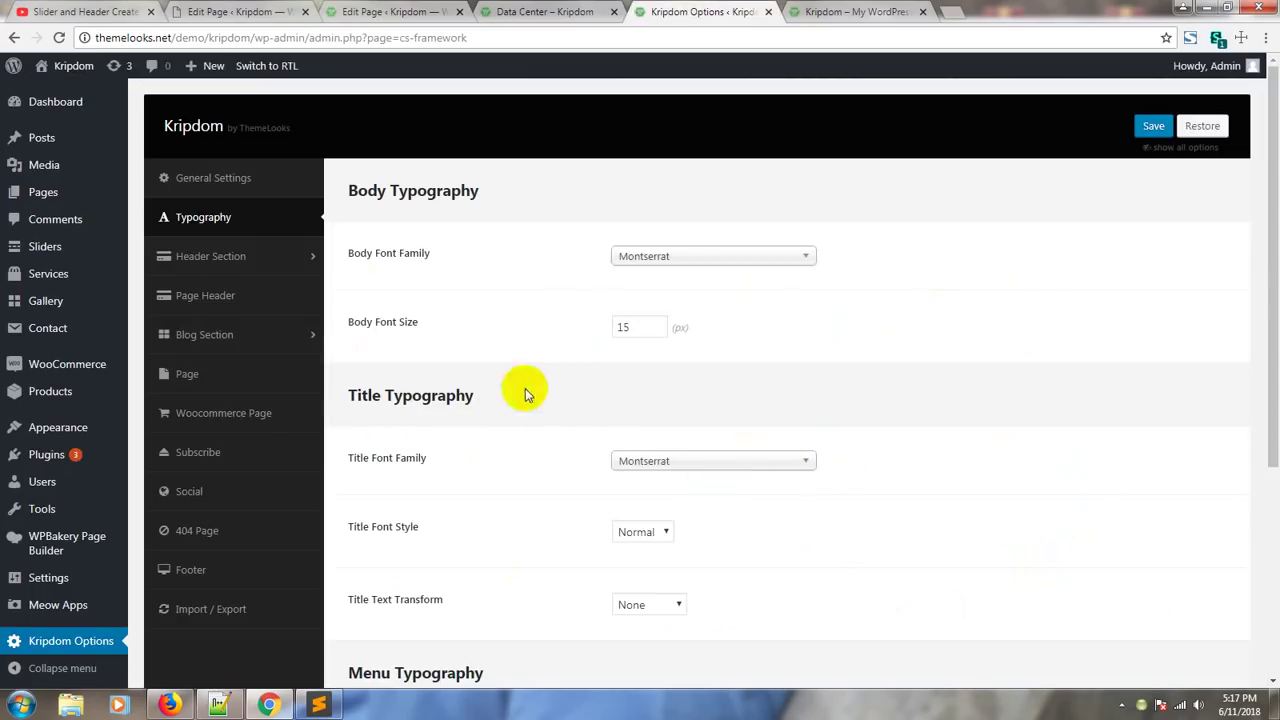
left_click_drag(474, 395, 365, 390)
left_click(848, 10)
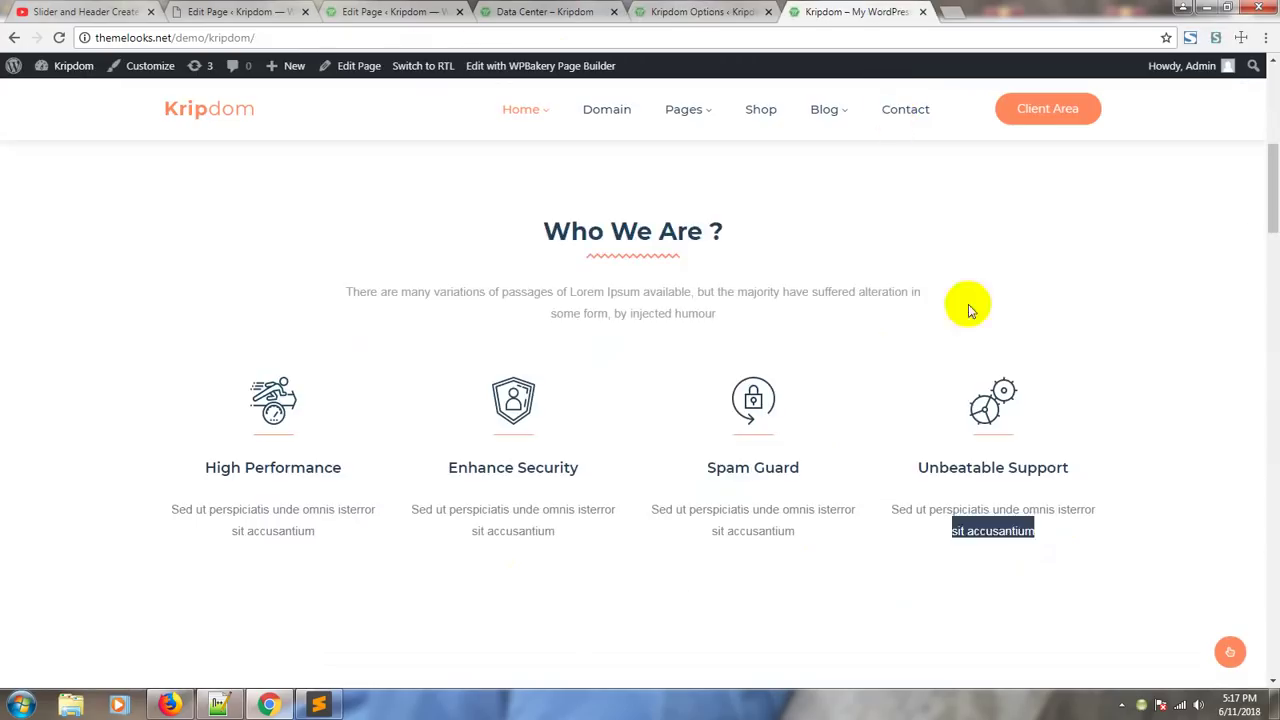
left_click_drag(606, 225, 540, 231)
scroll(728, 393, "down", 5)
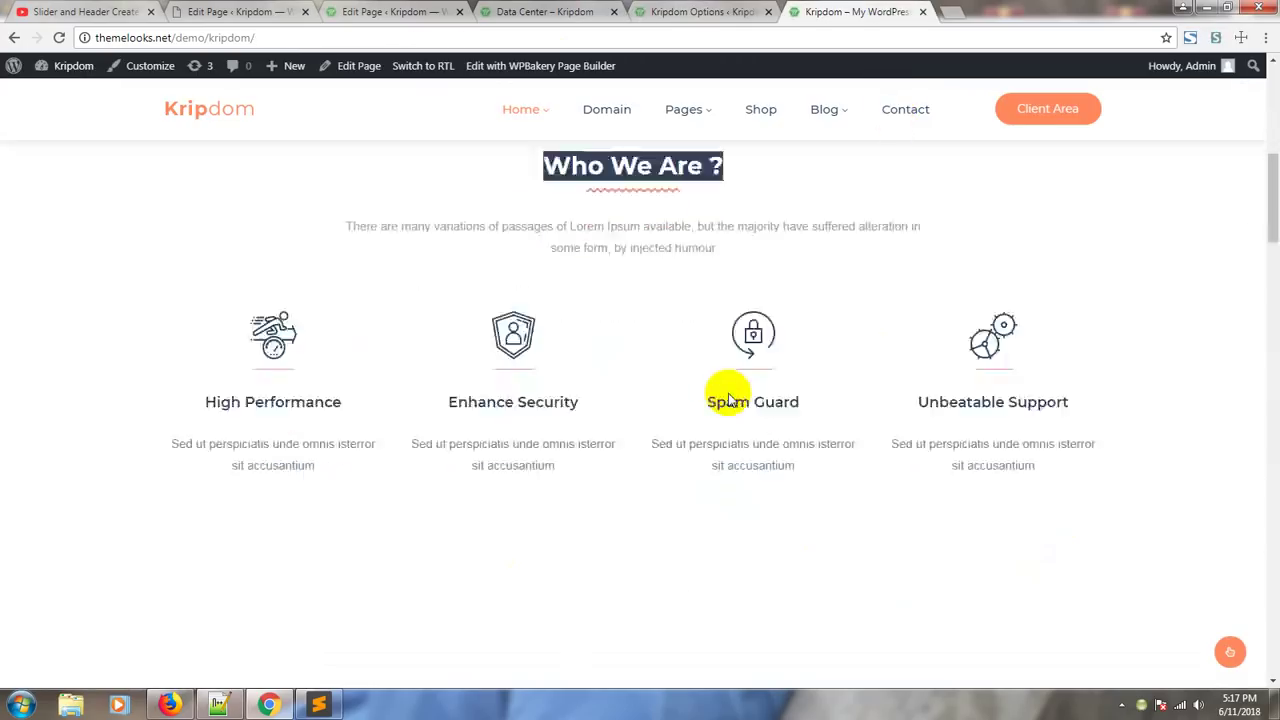
scroll(714, 430, "down", 3)
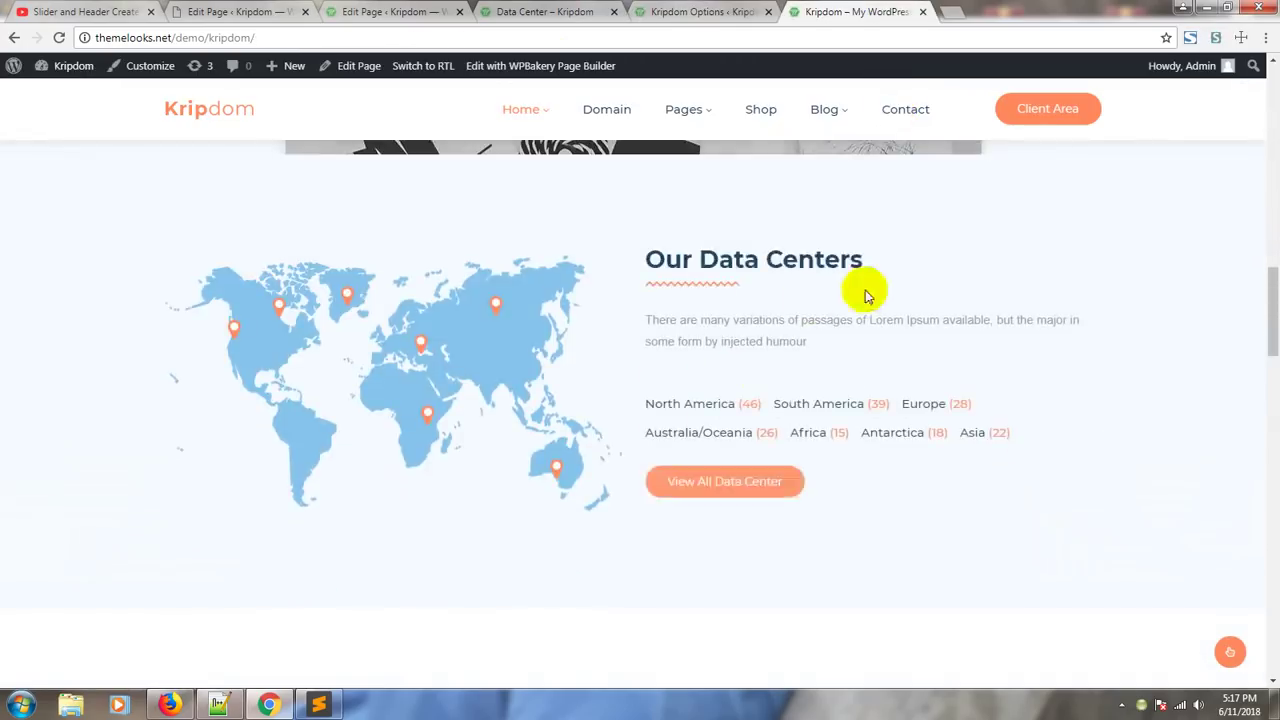
left_click_drag(864, 262, 645, 258)
- Find the Menu Typography settings in the theme options and compare them with the navigation menu on the live home page
left_click(688, 10)
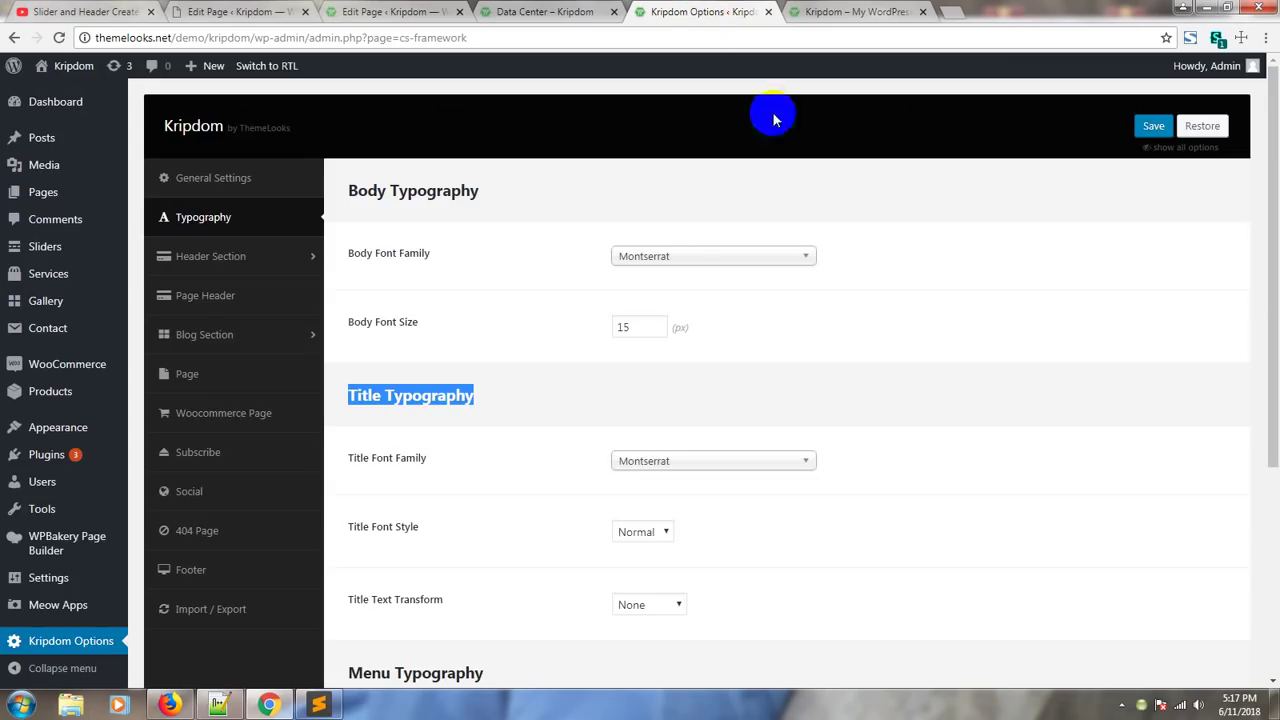
left_click(931, 517)
scroll(933, 517, "down", 3)
scroll(933, 517, "down", 1)
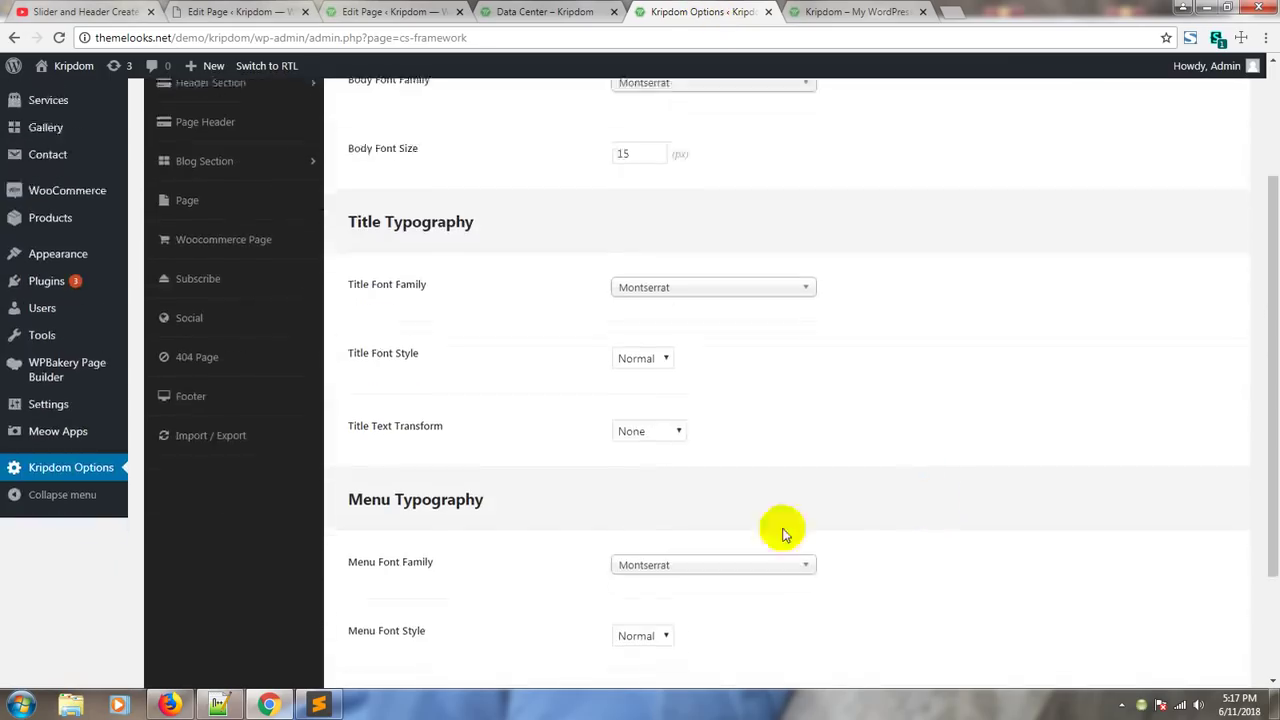
left_click(826, 8)
scroll(1057, 314, "up", 6)
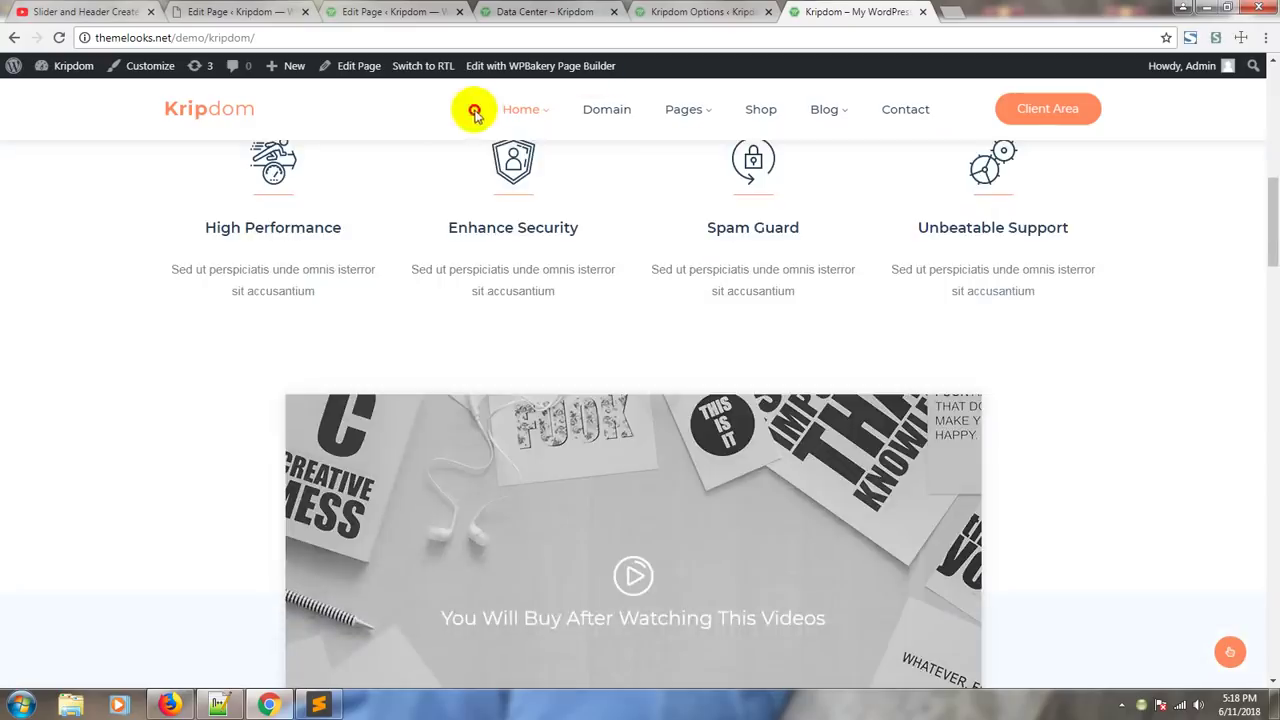
left_click_drag(475, 112, 1117, 157)
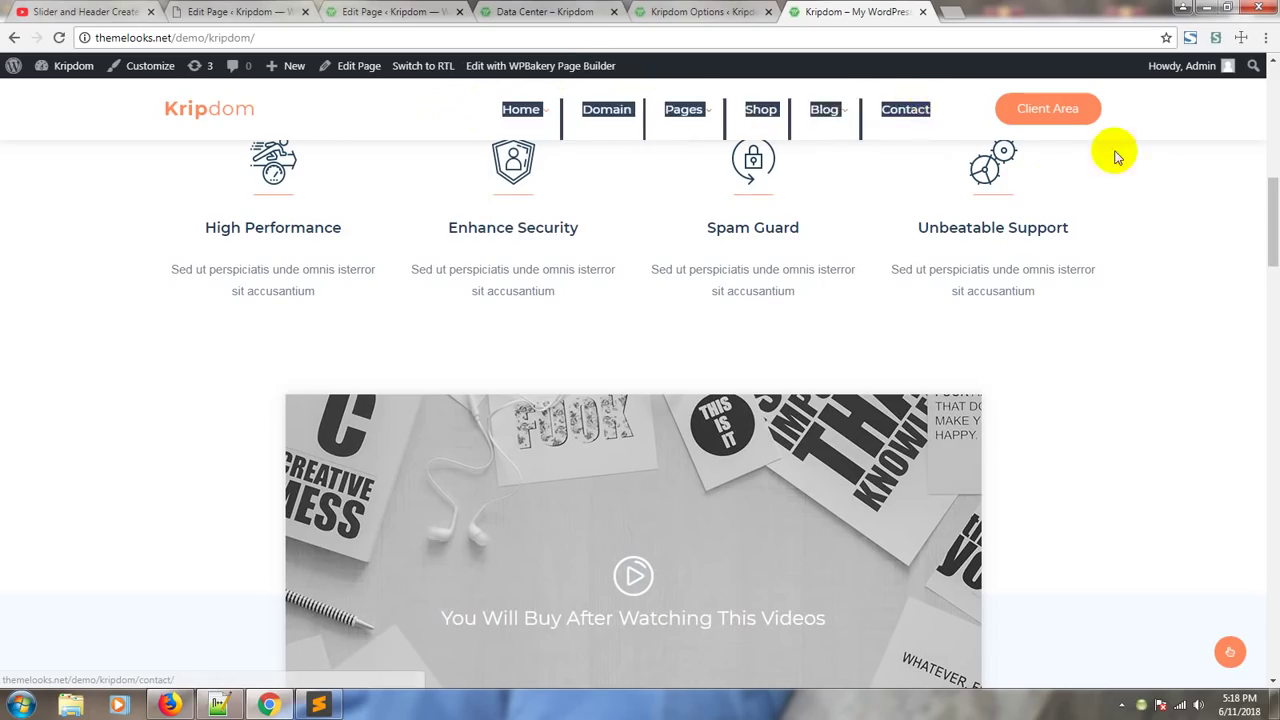
left_click(1131, 137)
left_click_drag(948, 115, 423, 118)
left_click(378, 118)
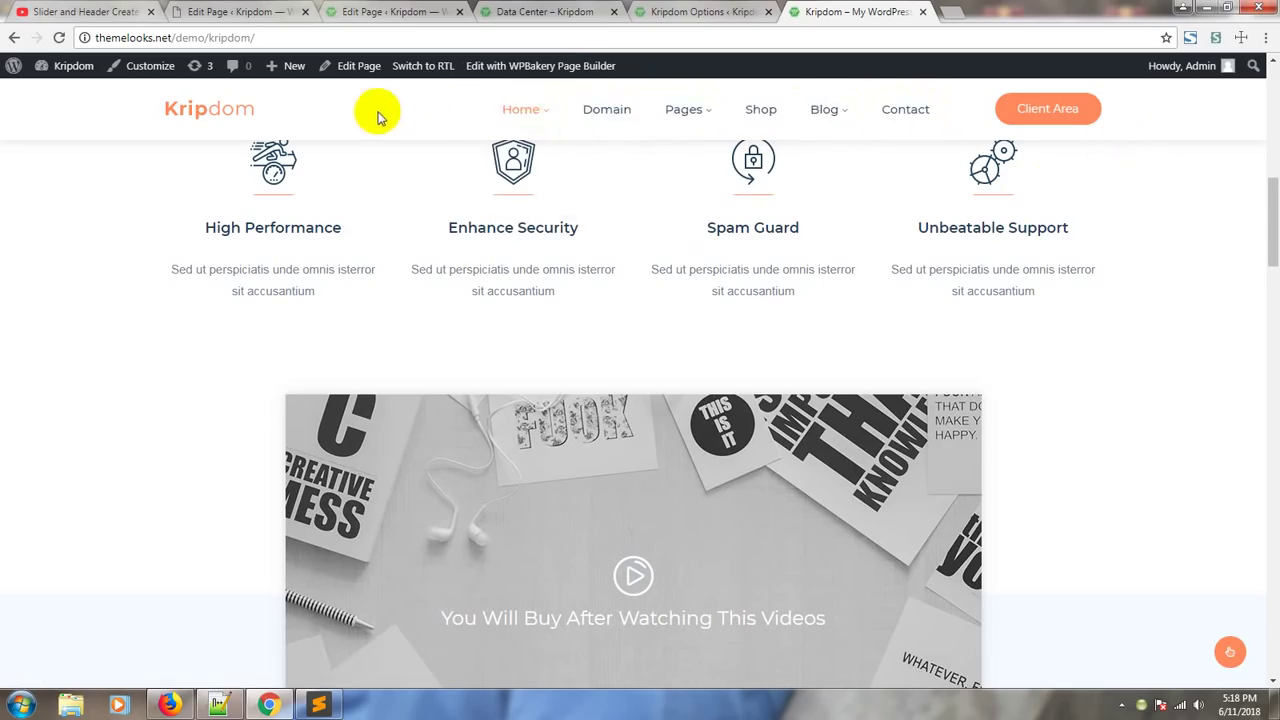
- Return to the theme options and review the Menu Font Style and Menu Text Transform settings
left_click(664, 8)
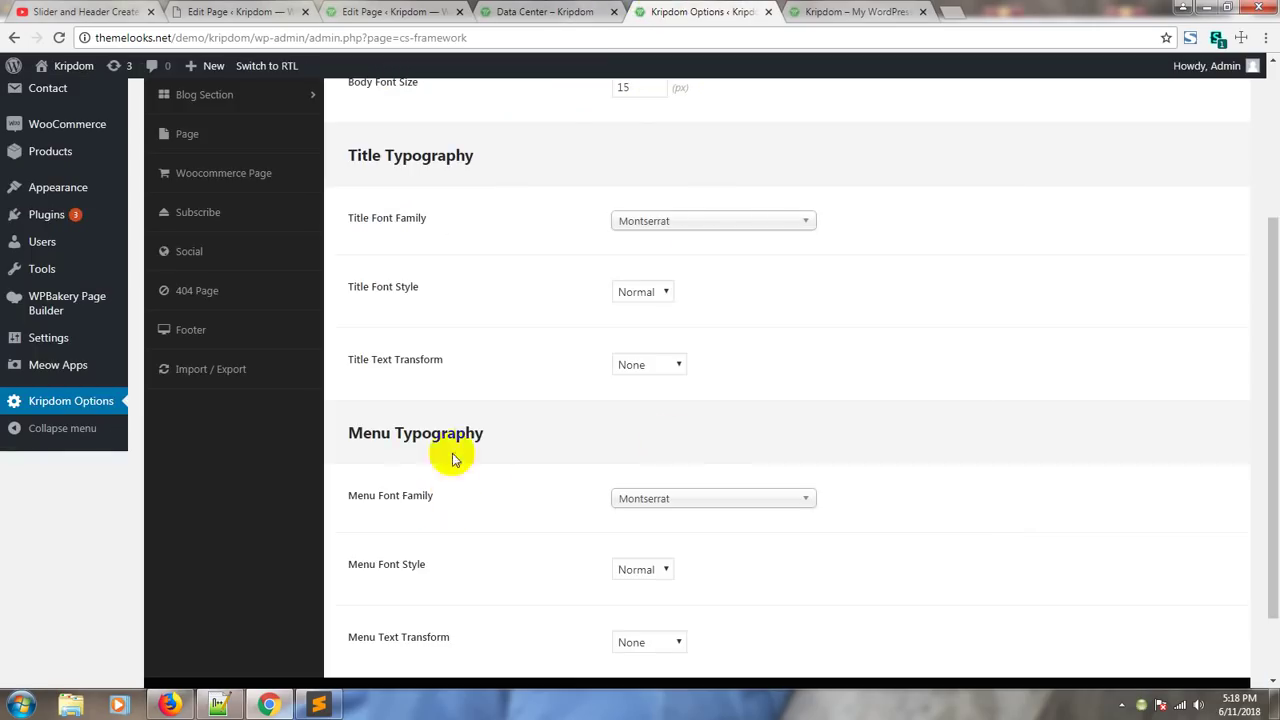
scroll(490, 480, "down", 2)
scroll(580, 503, "up", 3)
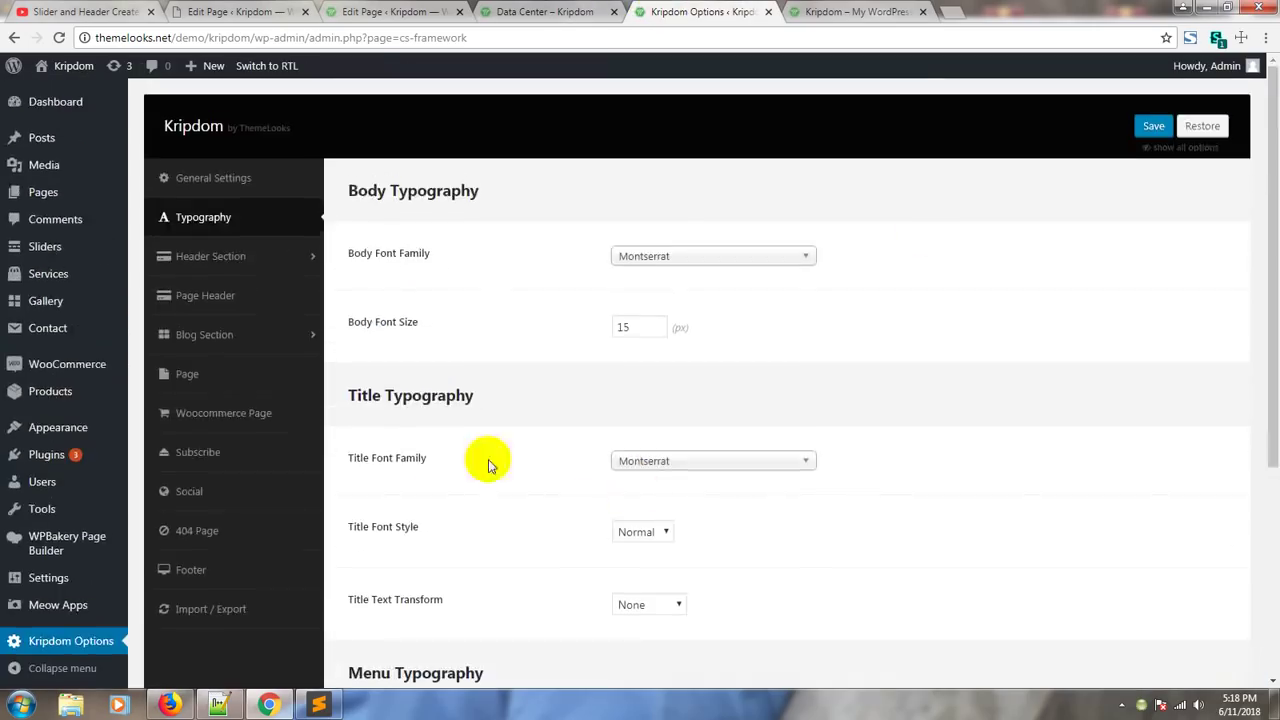
scroll(606, 465, "down", 2)
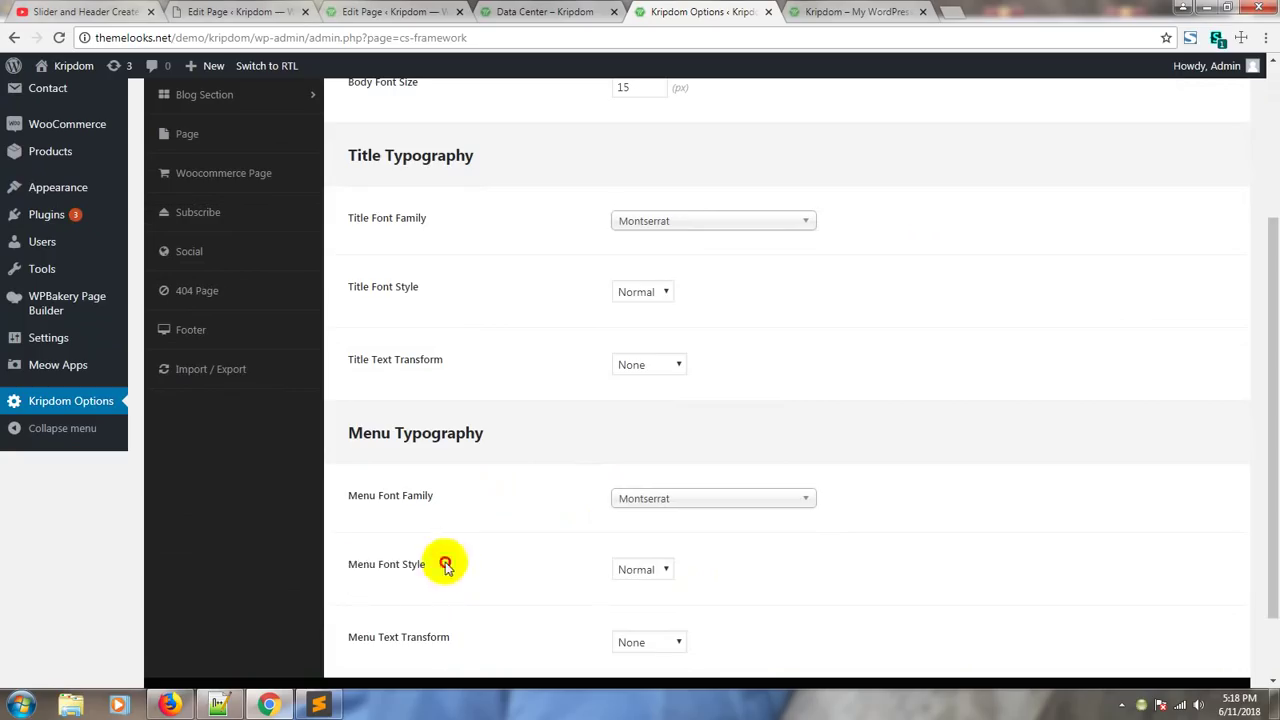
left_click_drag(446, 567, 343, 560)
left_click_drag(463, 649, 360, 633)
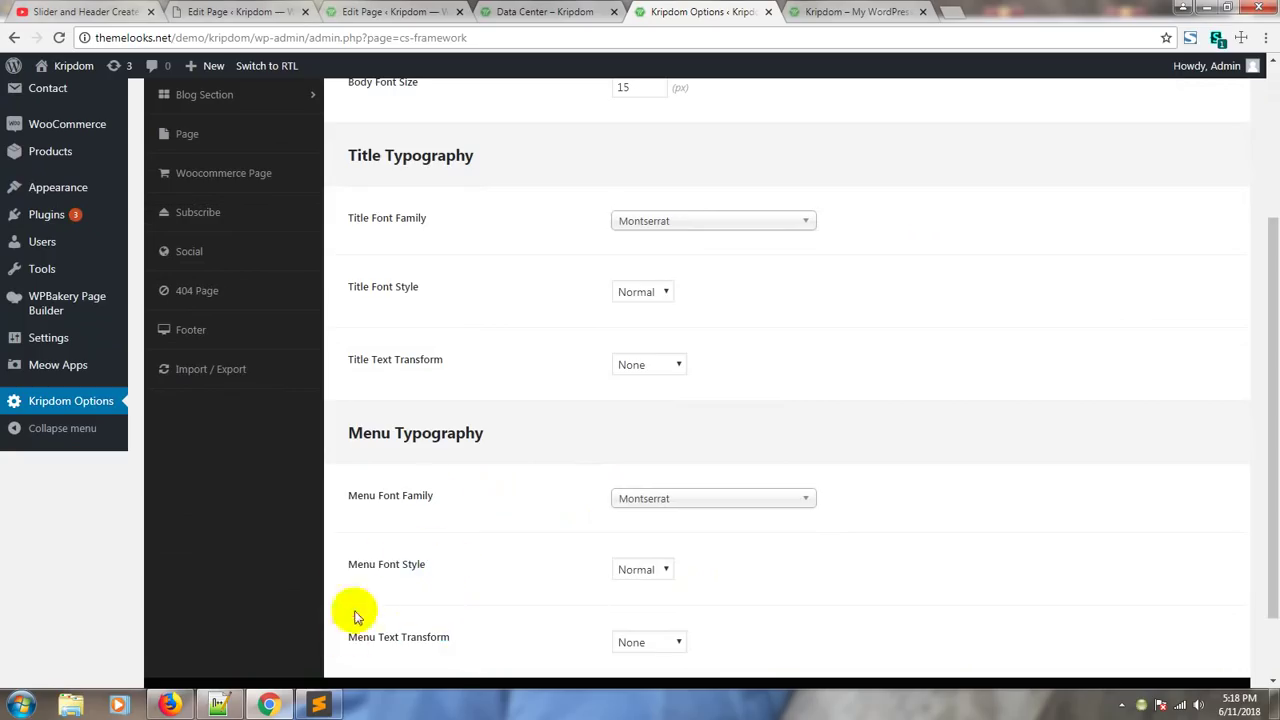
scroll(466, 503, "up", 3)
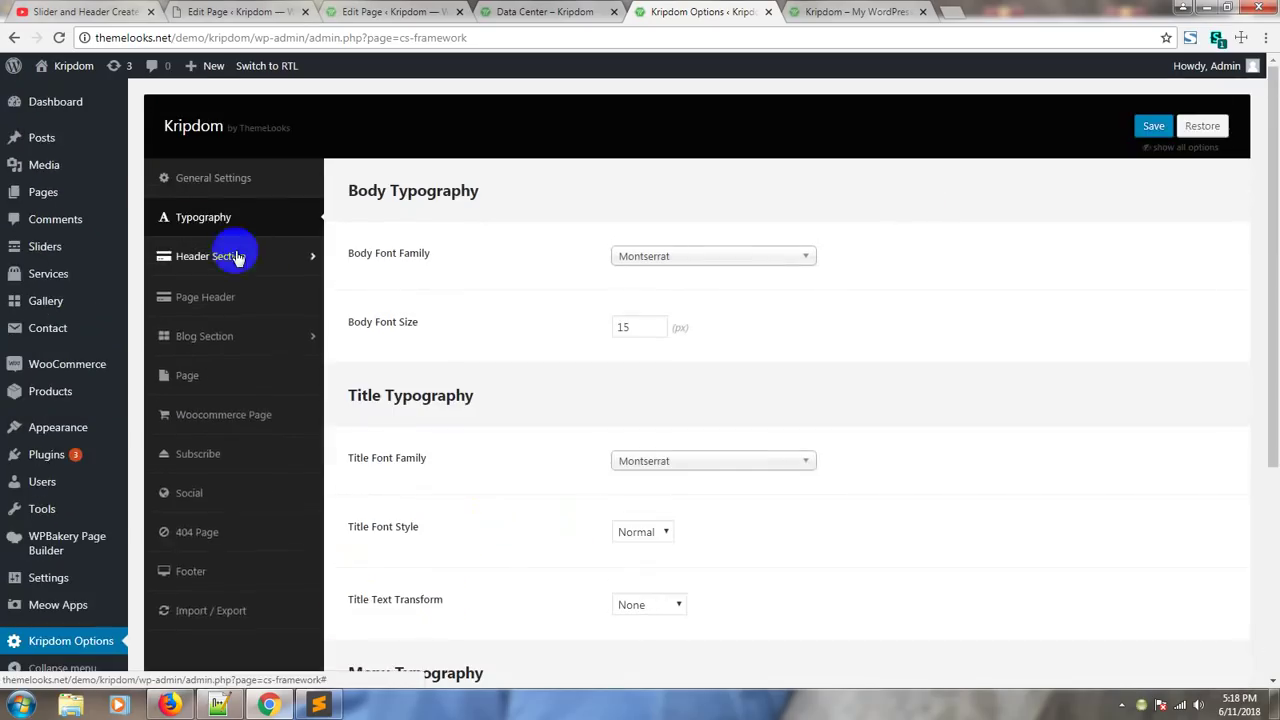
- Open the Logo Options of the Header Section and compare the Theme Logo with the logo in the live home page header
left_click(237, 257)
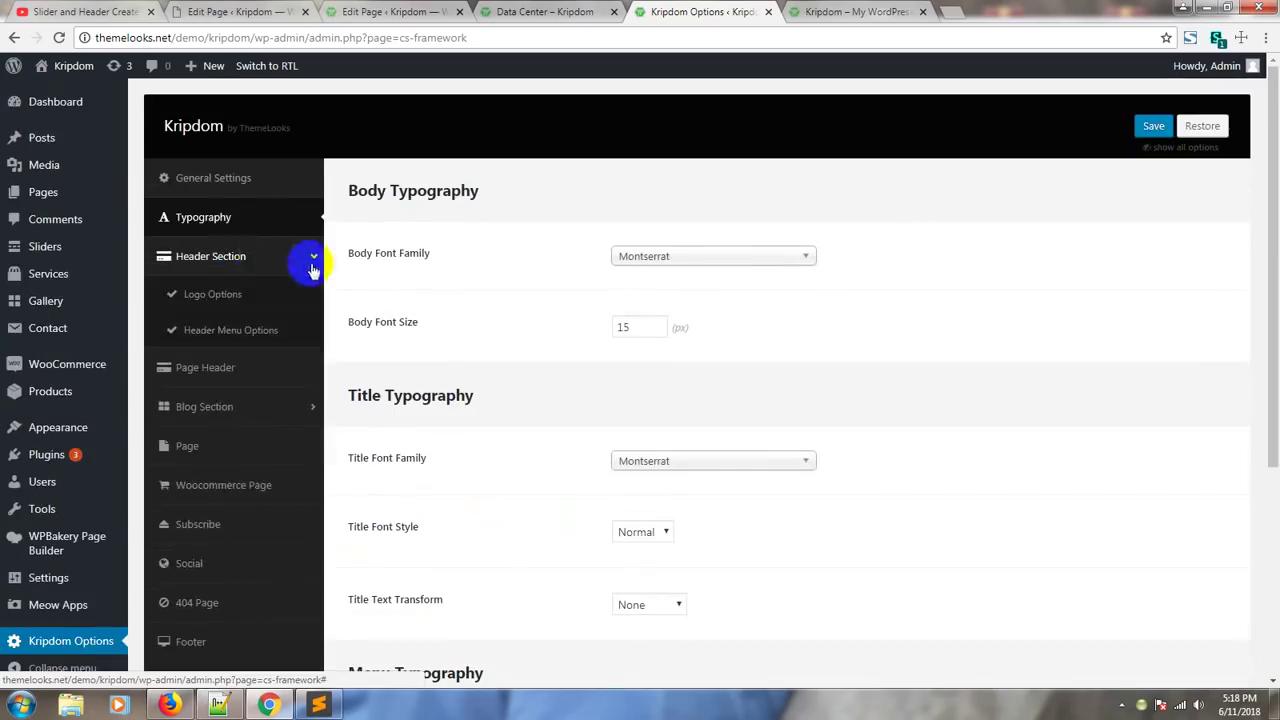
left_click(226, 296)
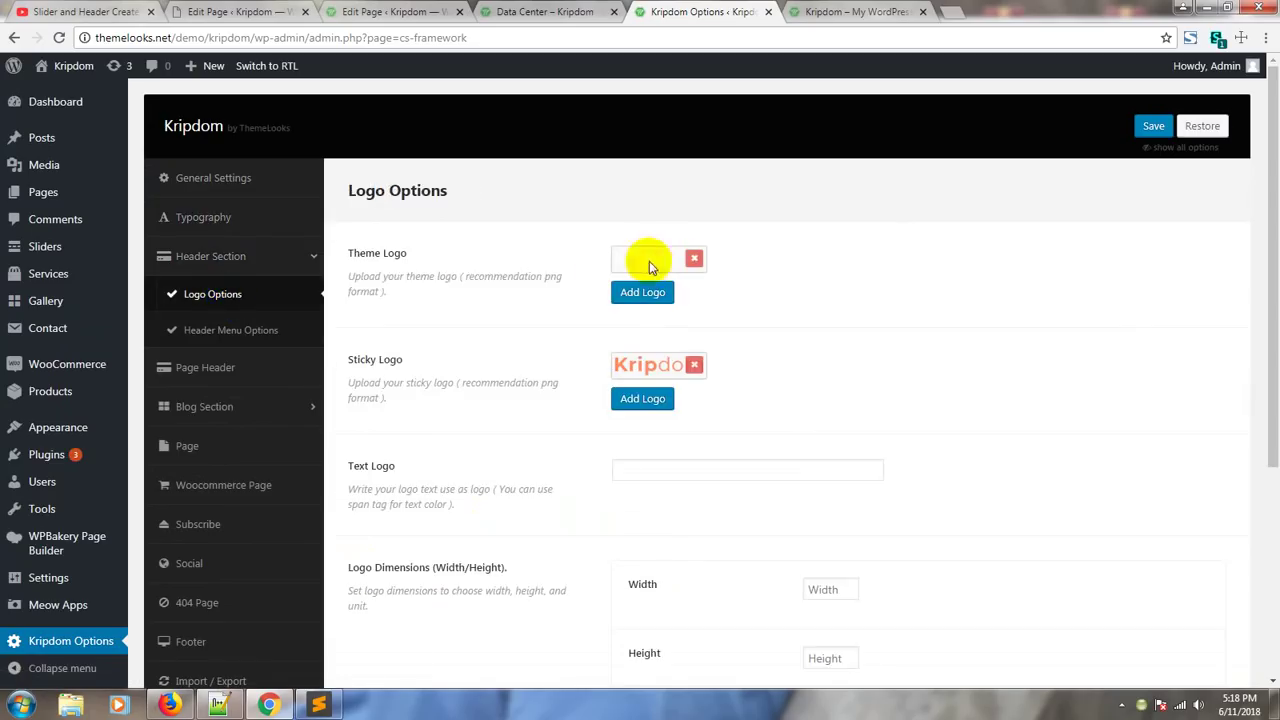
left_click_drag(349, 257, 368, 355)
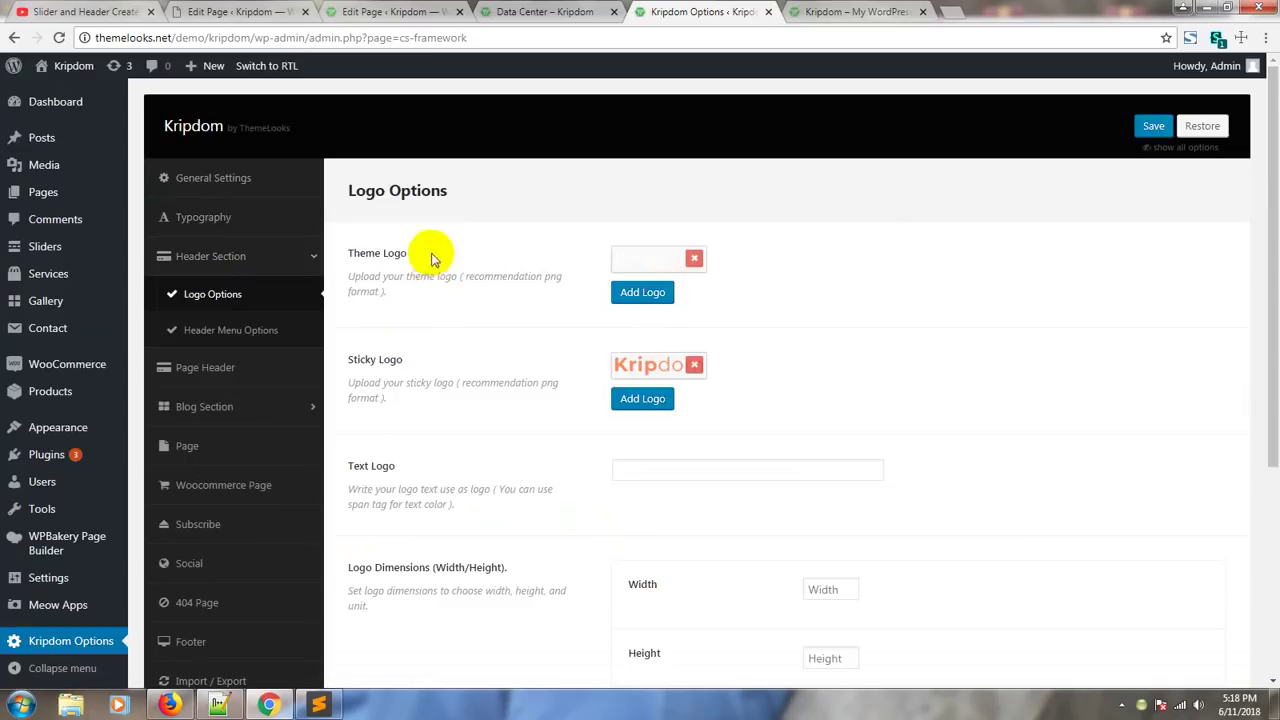
left_click_drag(429, 257, 349, 252)
left_click(842, 10)
scroll(877, 263, "up", 6)
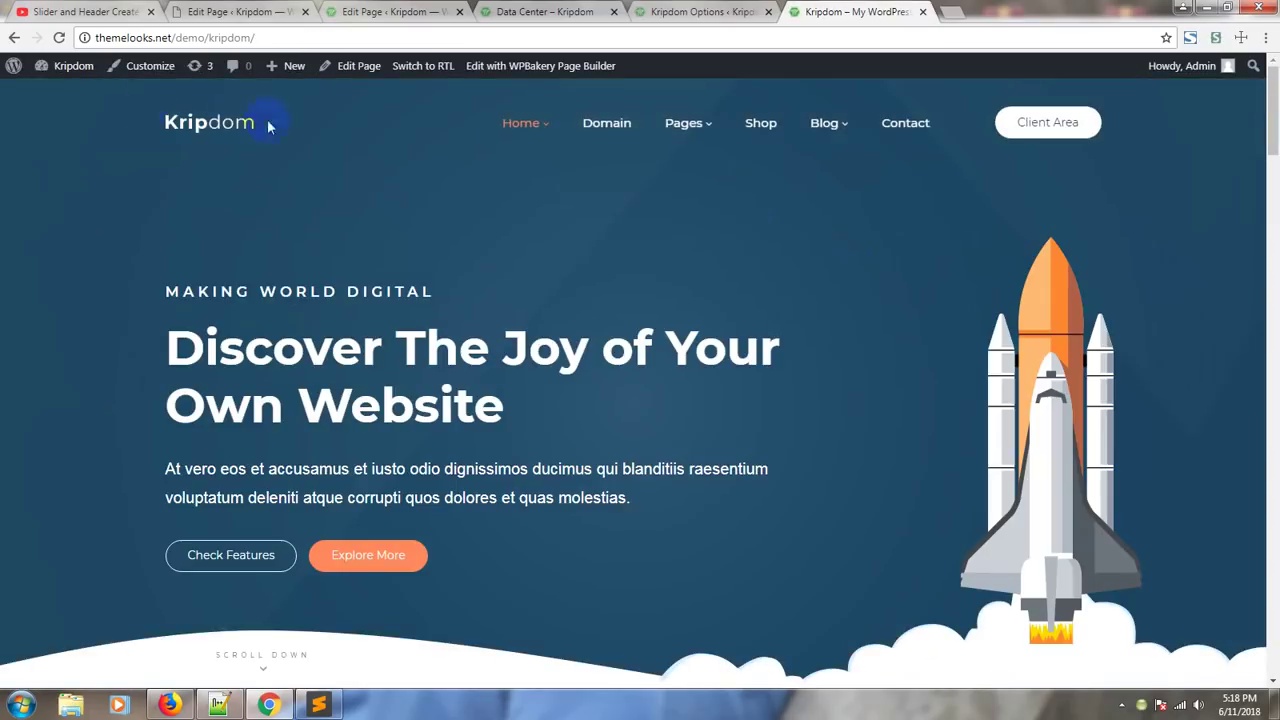
left_click(137, 119)
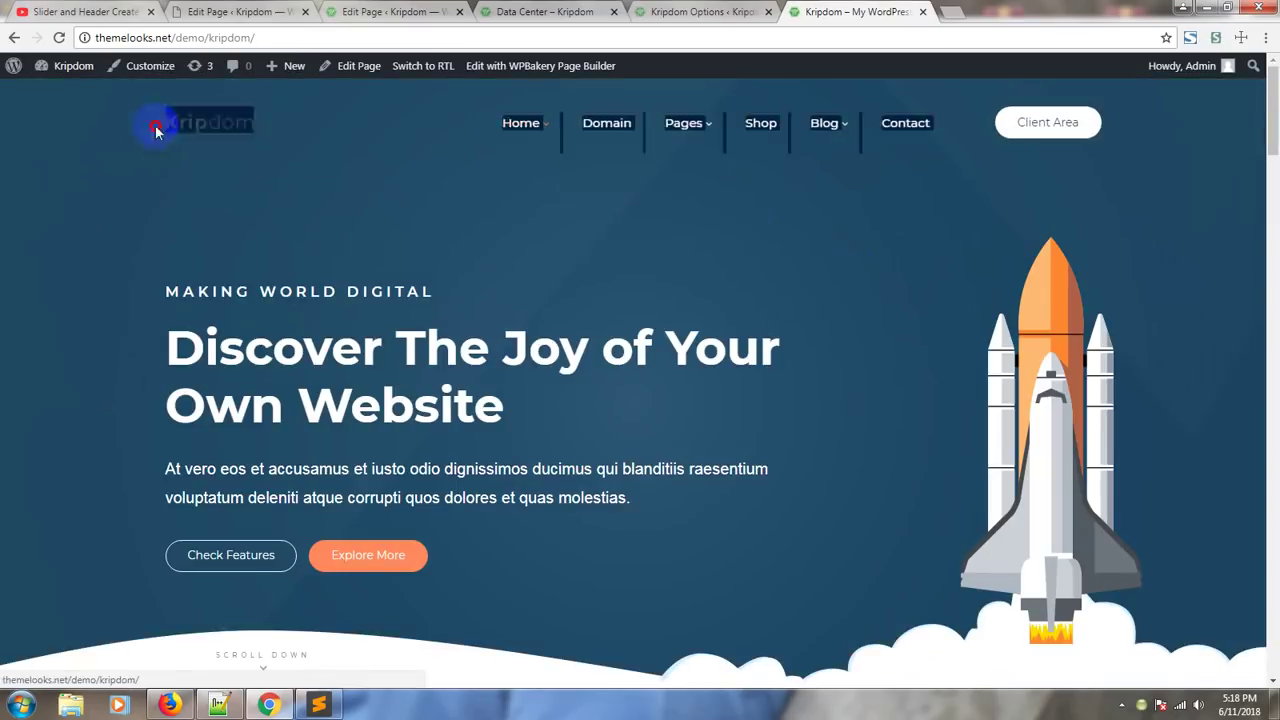
- Review the Sticky Logo option and compare it with the logo in the live home page's sticky header
left_click(700, 11)
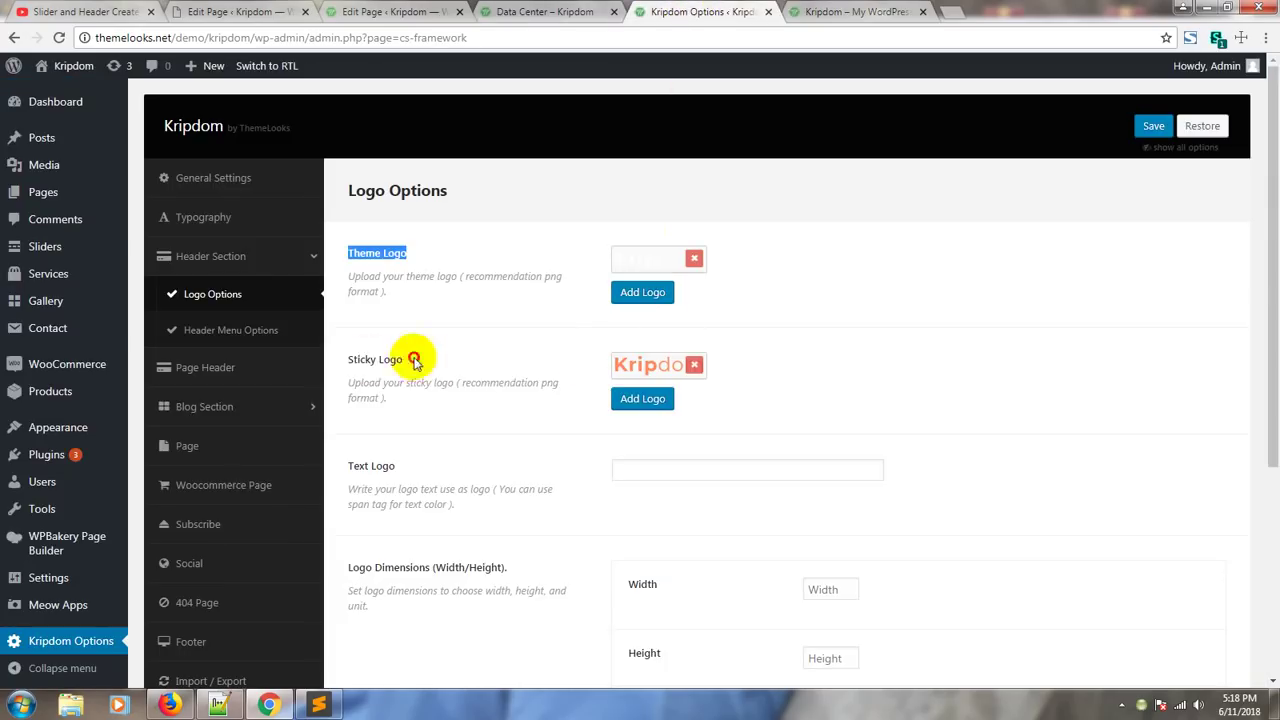
left_click_drag(414, 357, 343, 358)
left_click(437, 378)
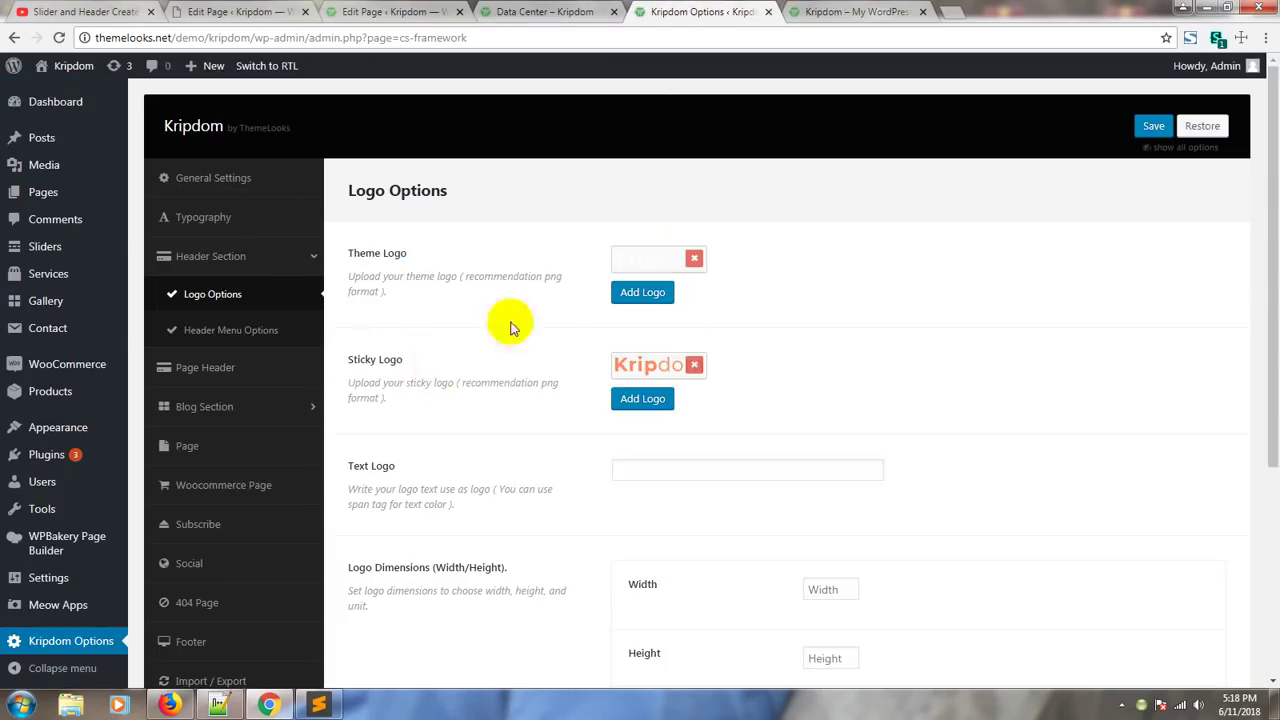
left_click(810, 11)
scroll(713, 257, "down", 2)
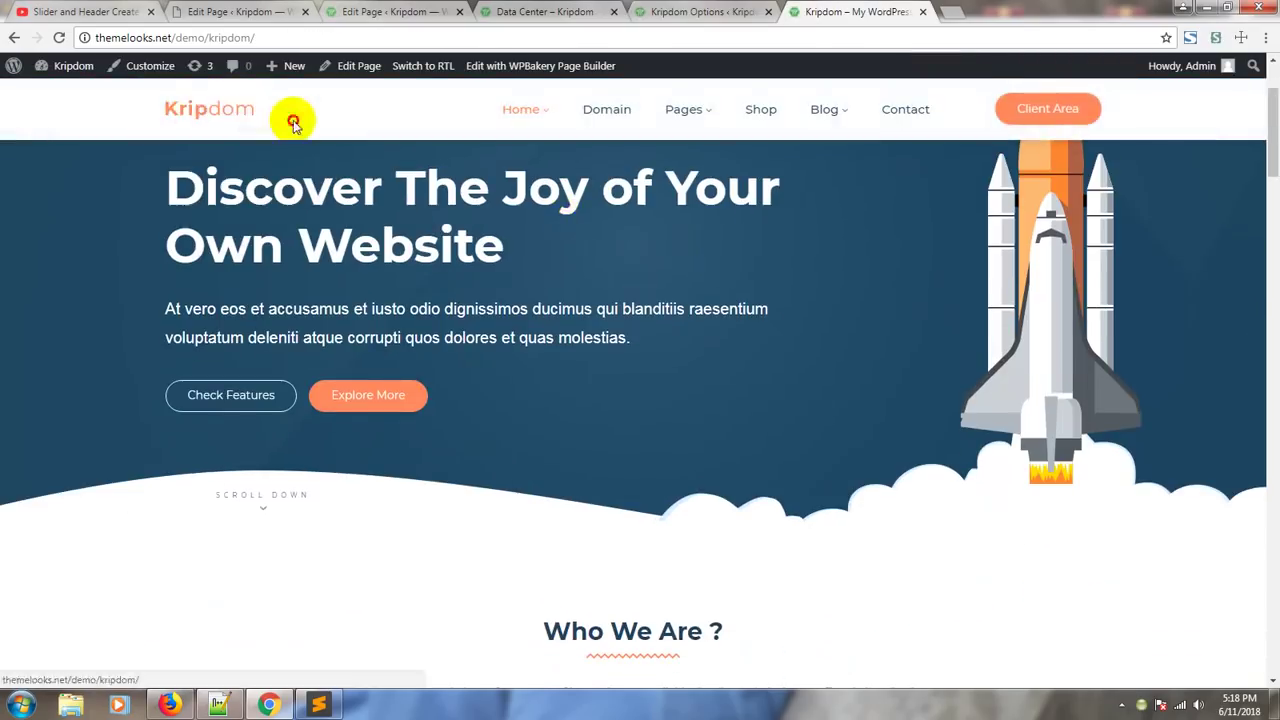
- Return to the Logo Options and inspect the Text Logo field and its description
left_click(693, 10)
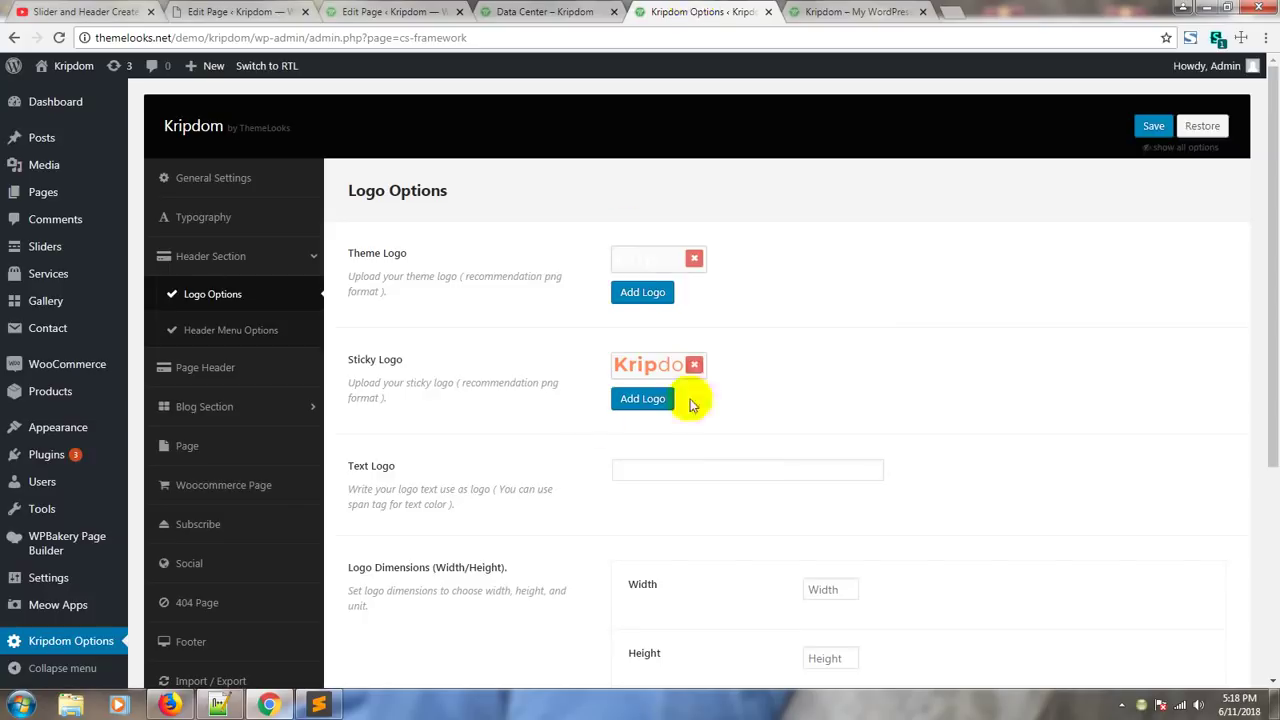
scroll(733, 414, "down", 1)
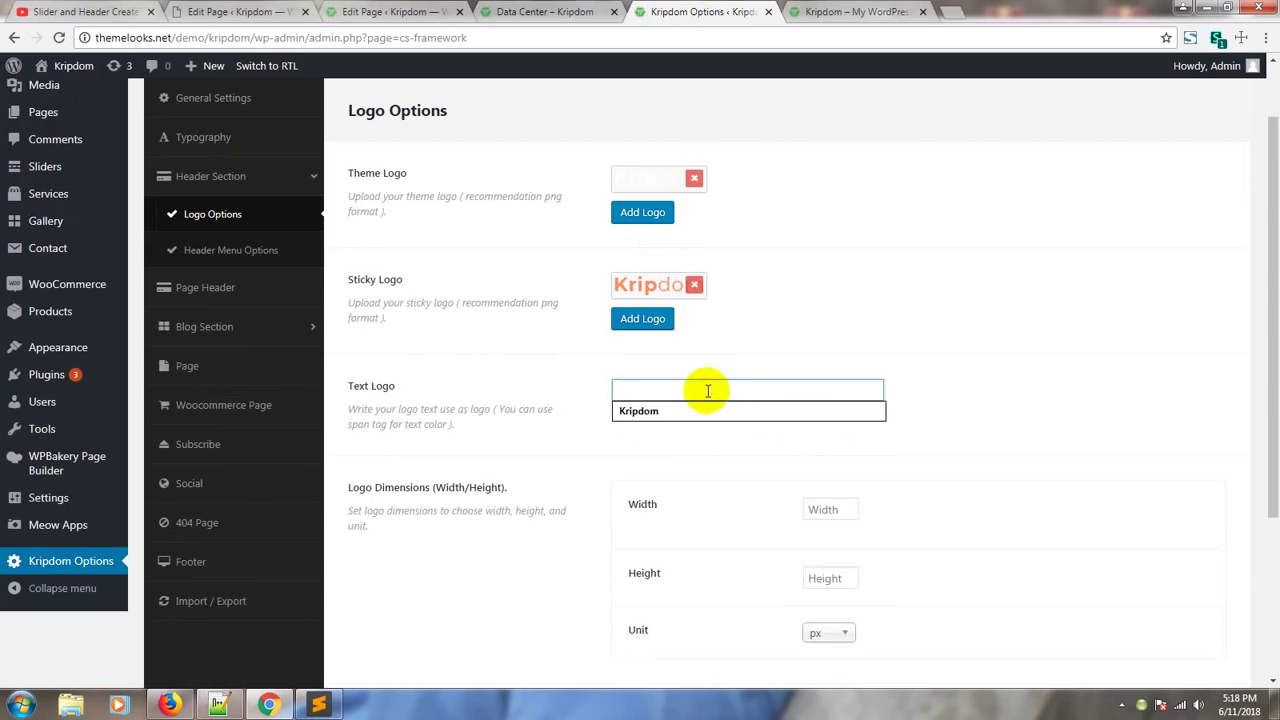
left_click(700, 363)
left_click_drag(393, 387, 346, 409)
- Examine the Logo Dimensions (Width/Height) option and view the logo it sizes on the live home page
scroll(420, 440, "down", 1)
left_click(375, 407)
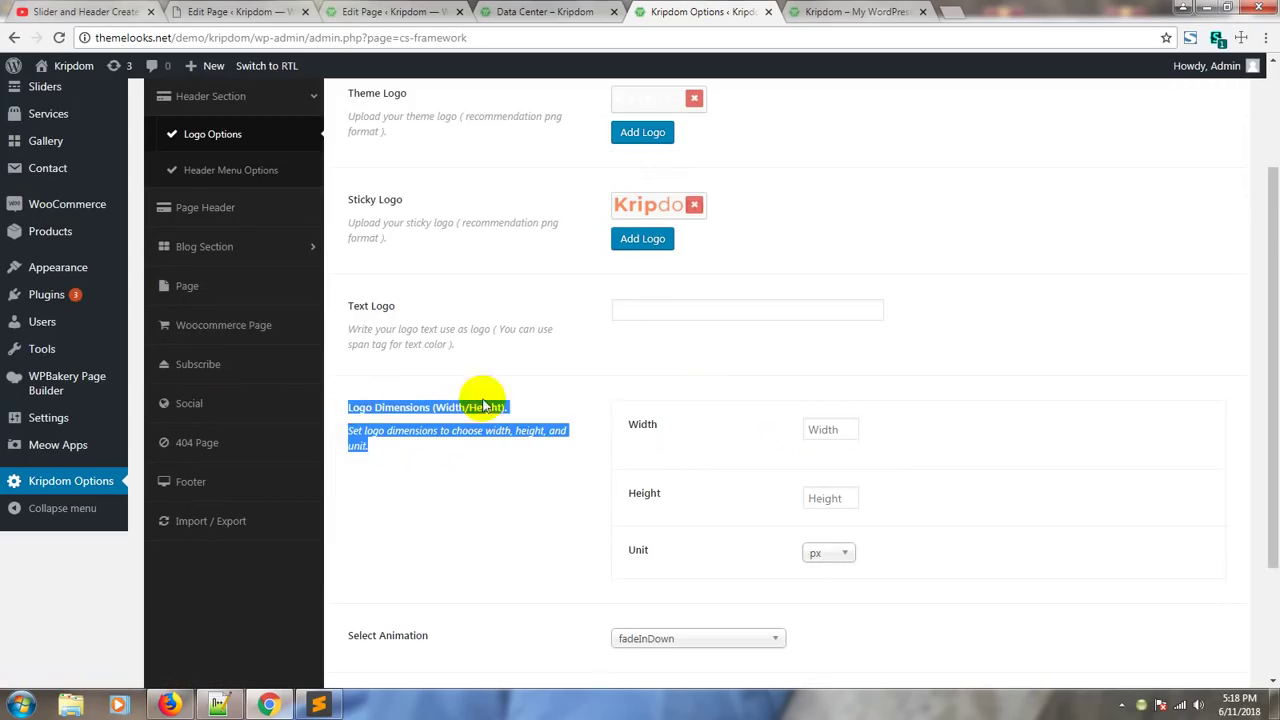
left_click(505, 445)
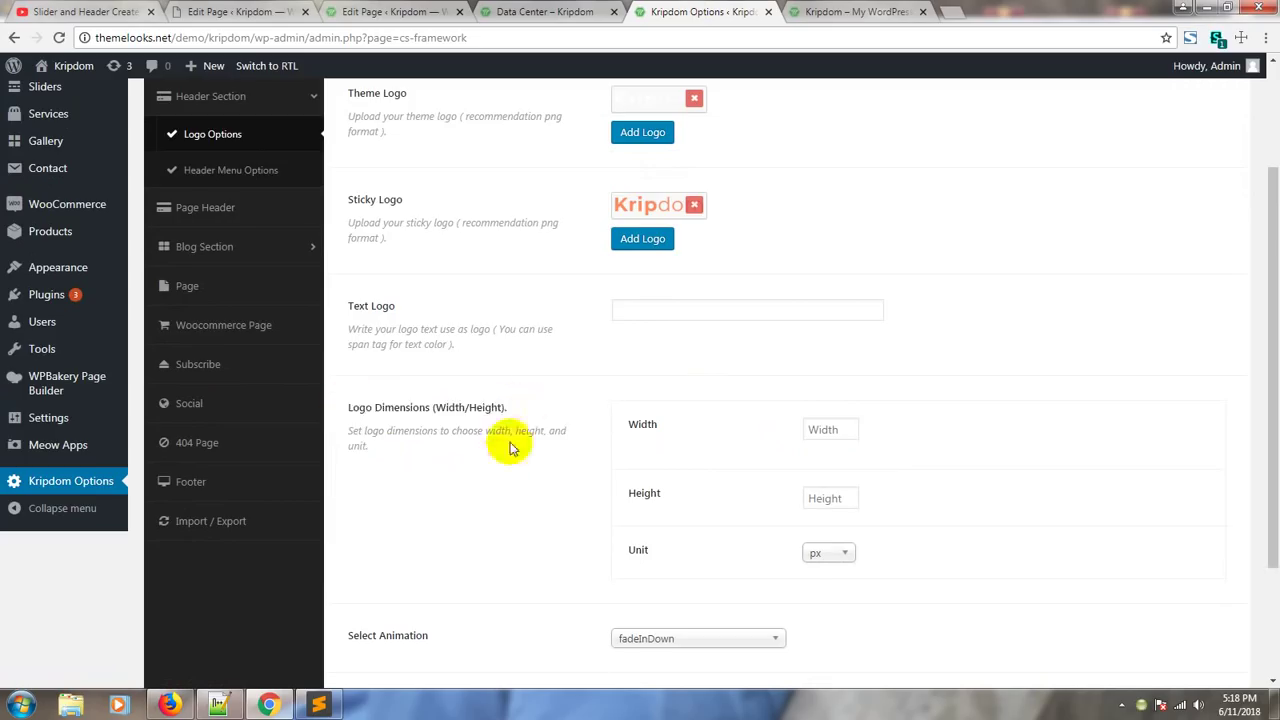
left_click_drag(505, 405, 407, 404)
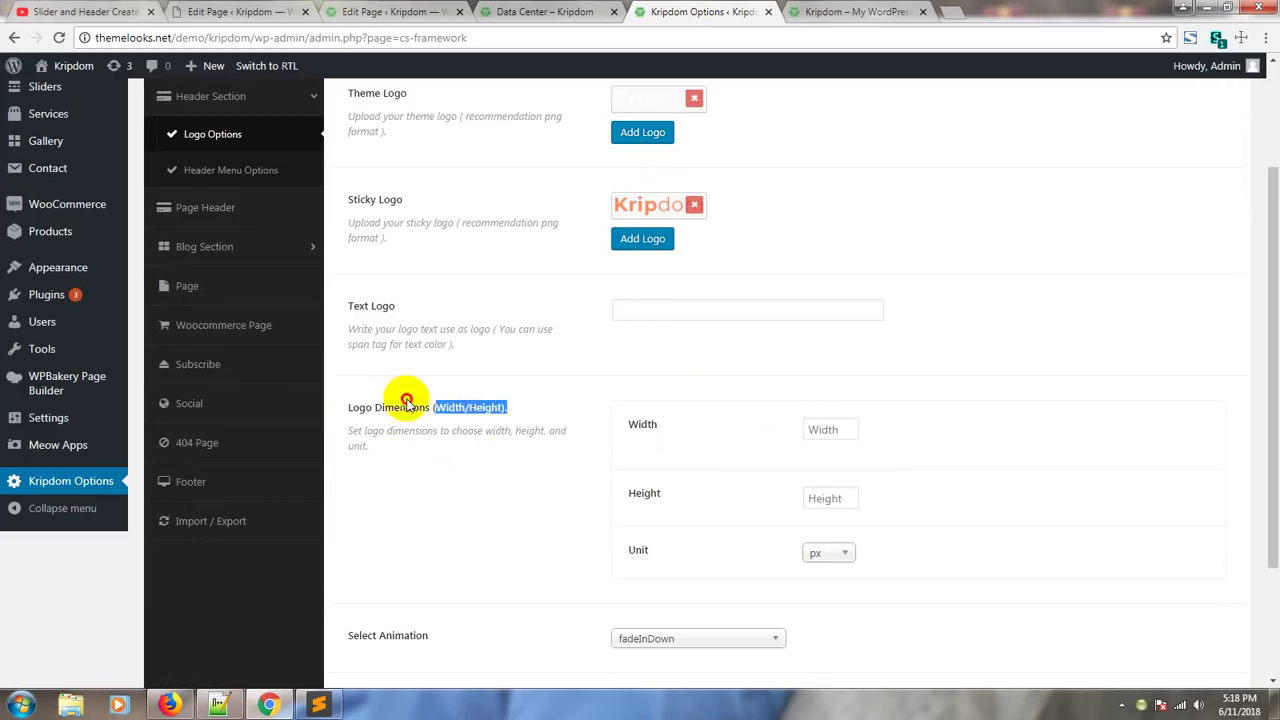
left_click(423, 509)
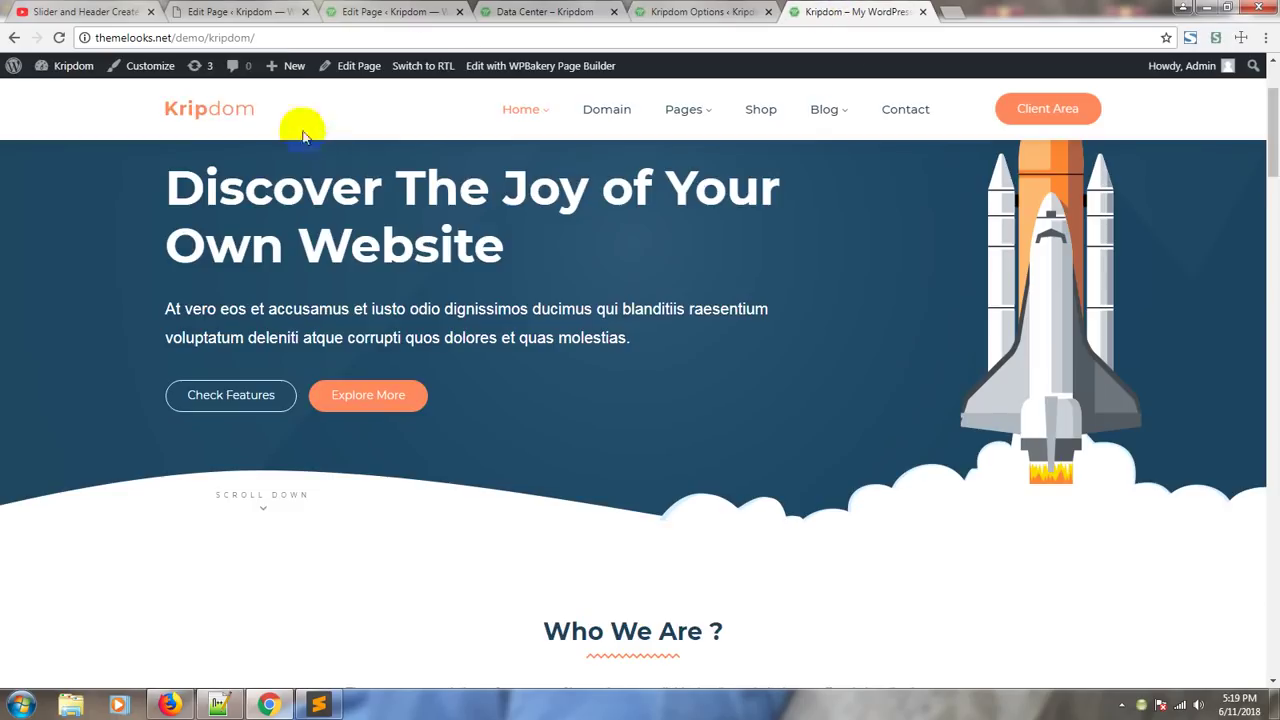
left_click_drag(257, 114, 176, 110)
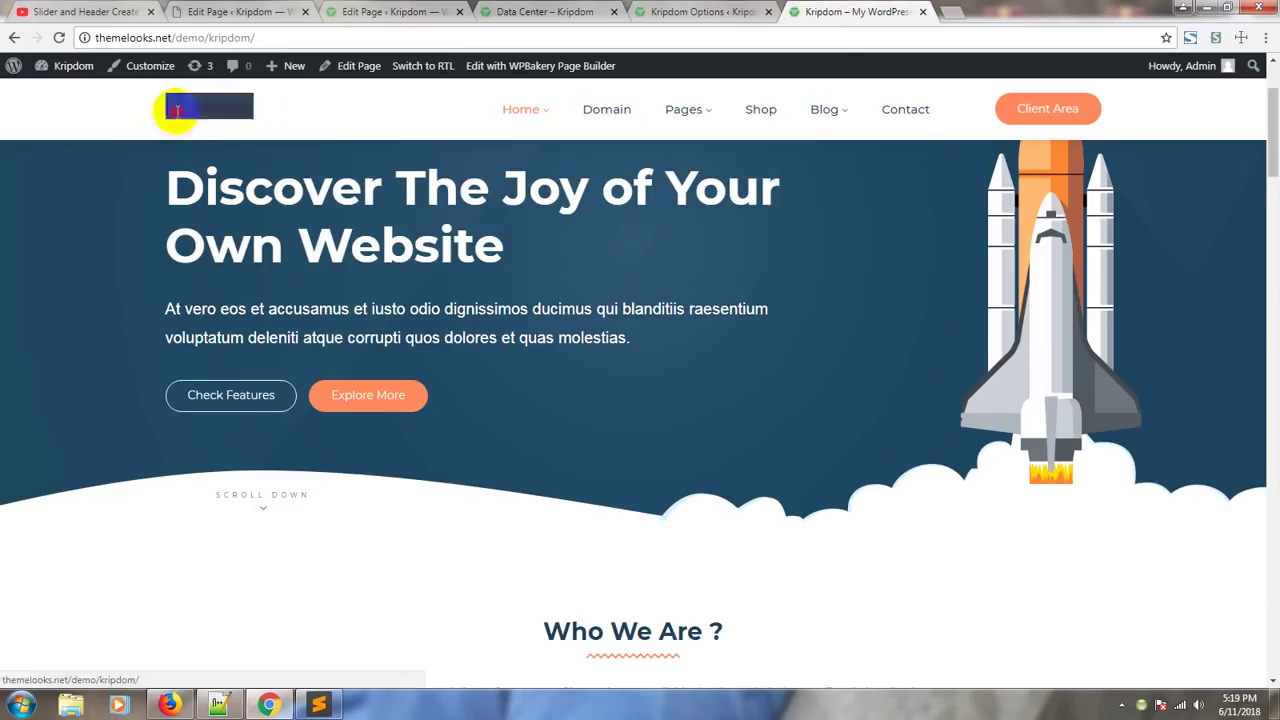
left_click(176, 110)
- Check the Width and Height fields of the logo dimensions against the logo on the live home page
left_click(672, 13)
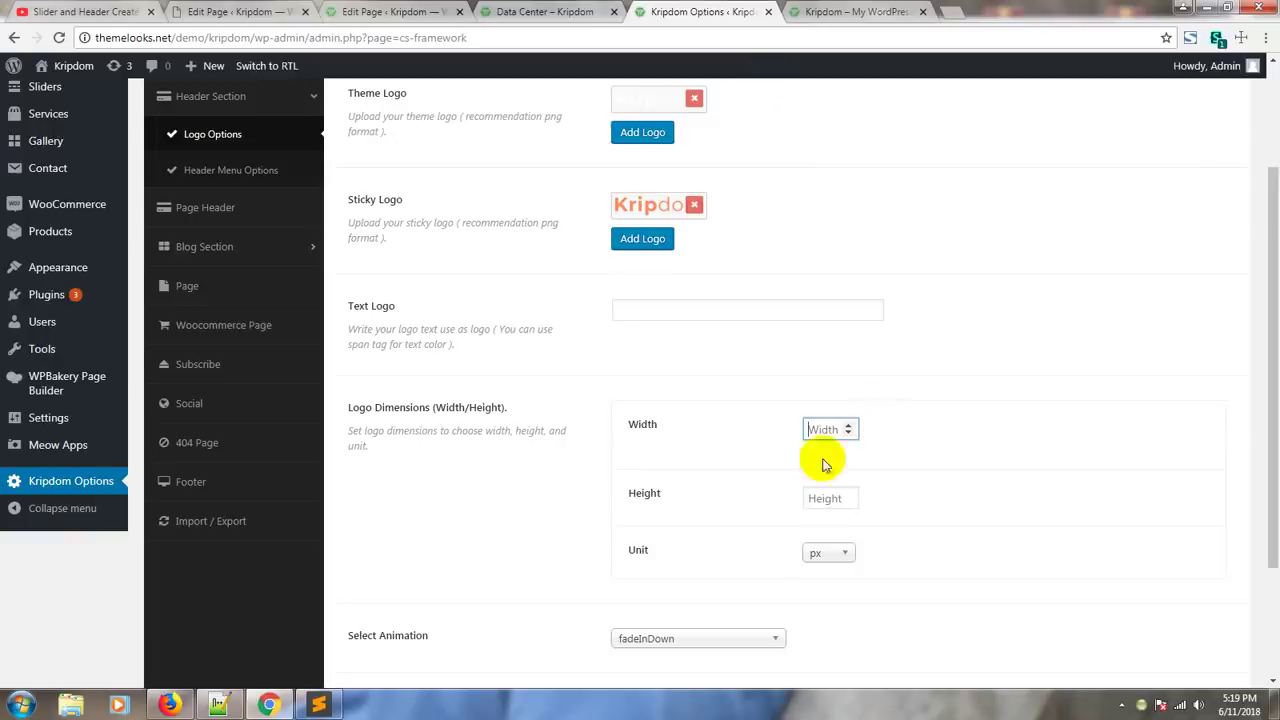
left_click(630, 492)
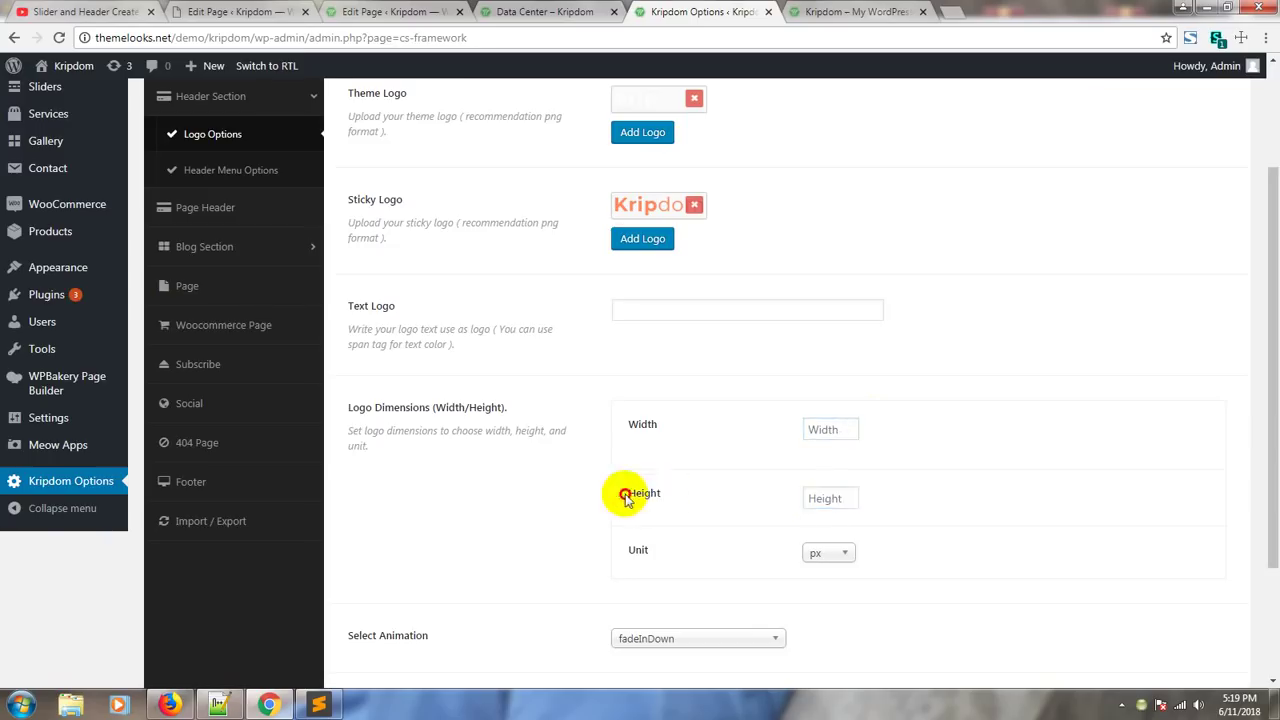
left_click(822, 13)
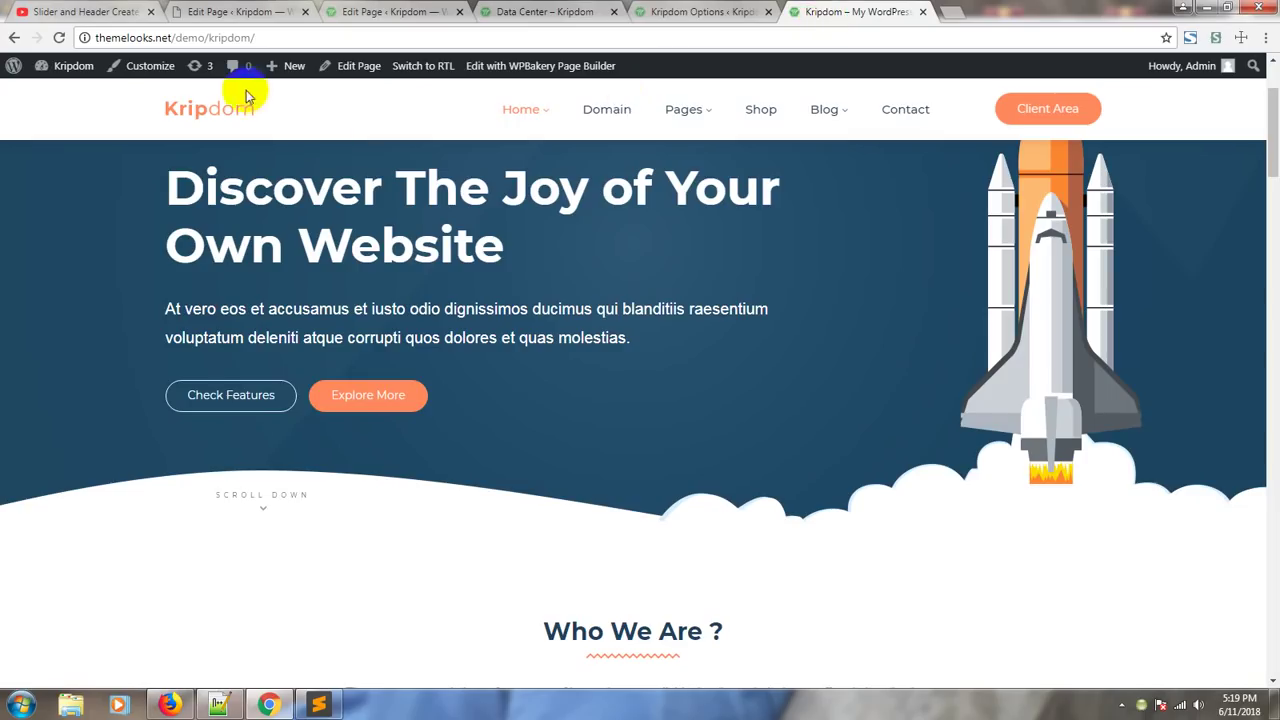
- Return to the Logo Options, examine the dimension Unit field, and browse the logo's Select Animation choices without changing them
left_click(679, 10)
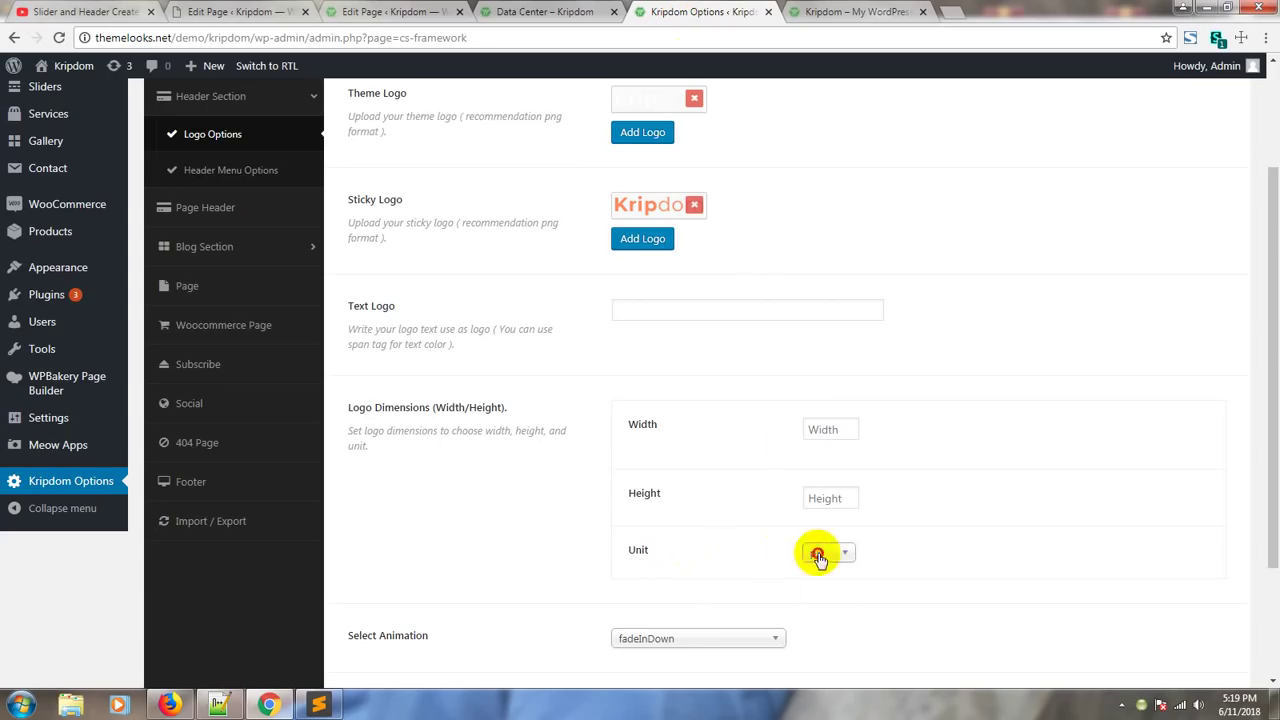
scroll(966, 594, "down", 3)
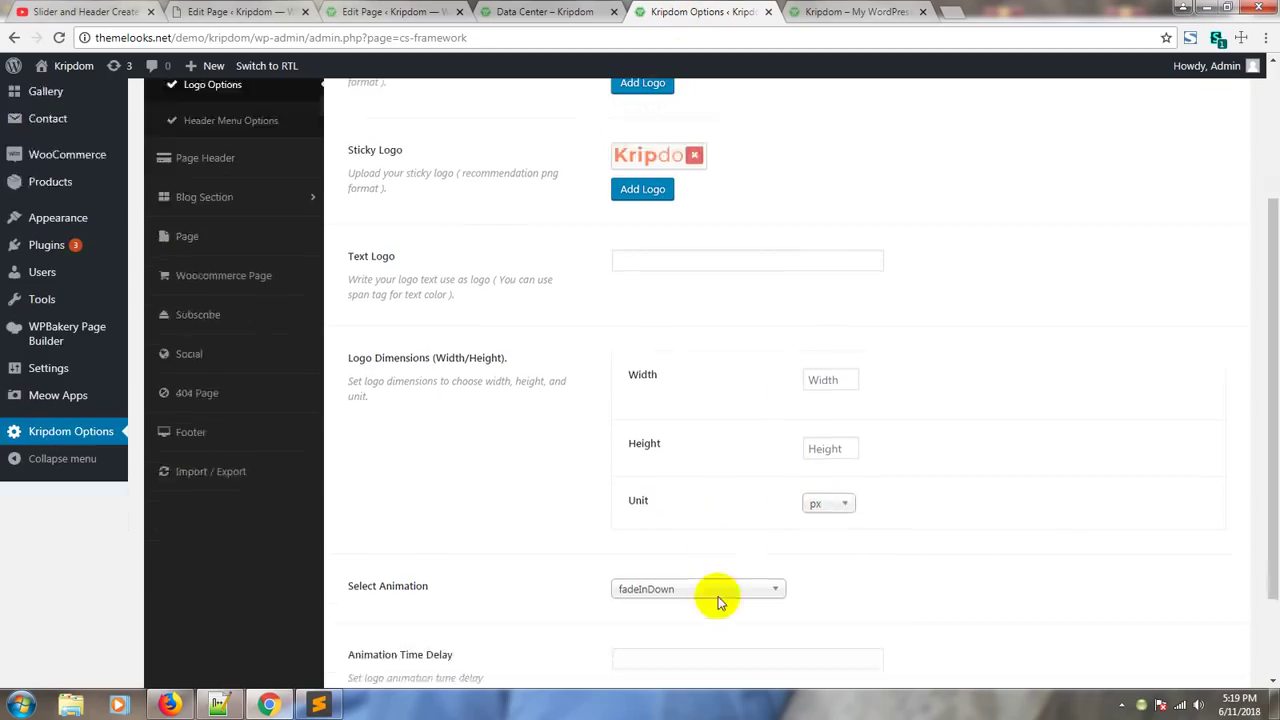
left_click(690, 479)
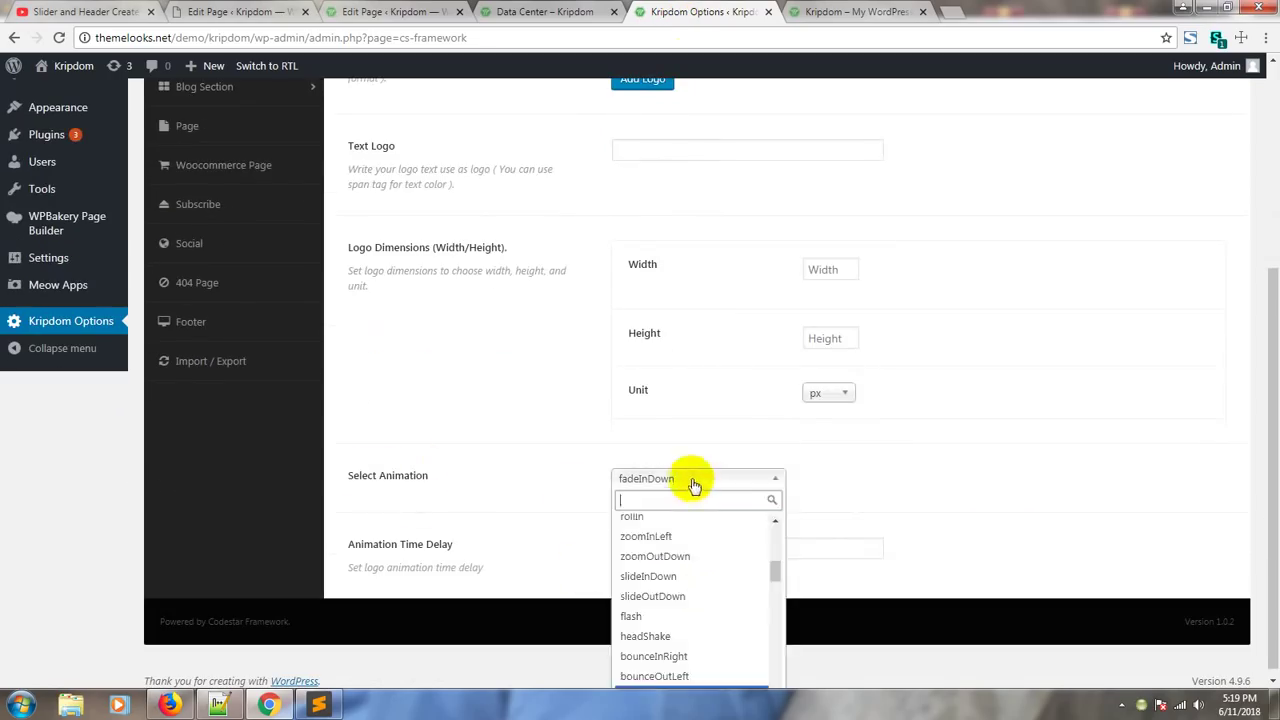
left_click_drag(774, 571, 777, 535)
left_click(375, 498)
scroll(371, 500, "up", 6)
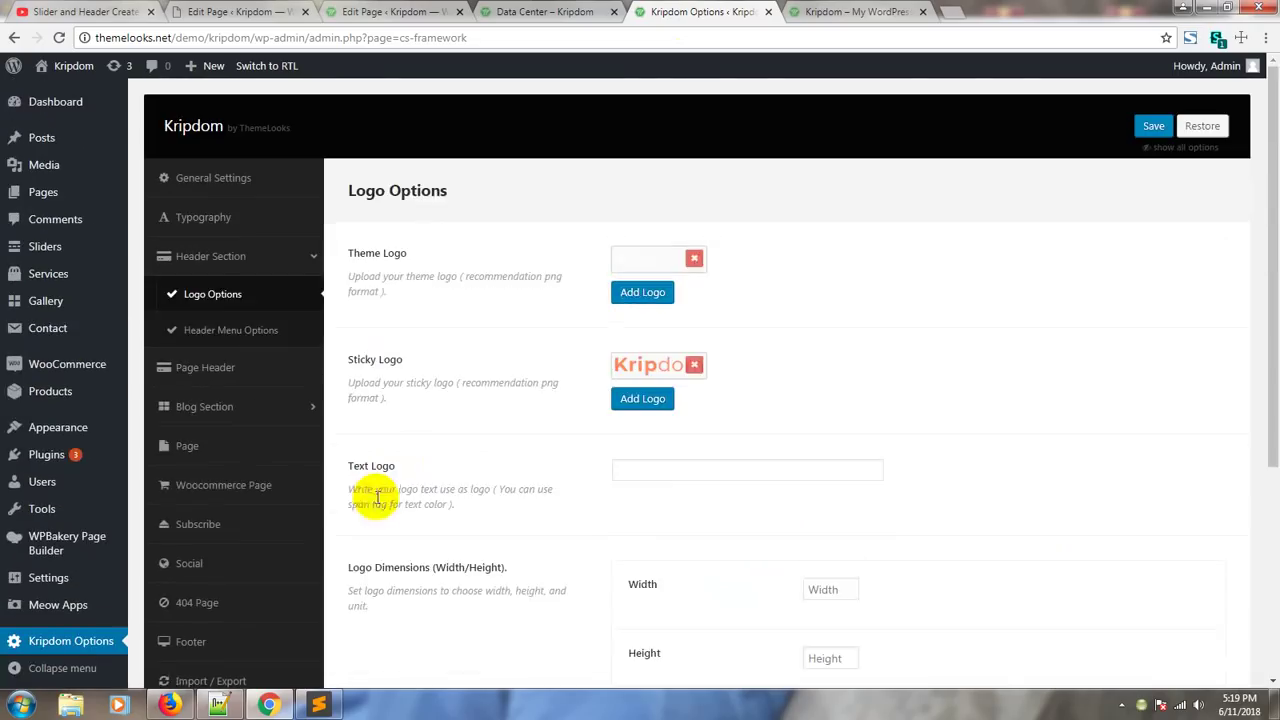
- Open the Header Menu Options, browse the menu's Select Animation choices without changing them, and examine the Animation Time Delay option
left_click(234, 339)
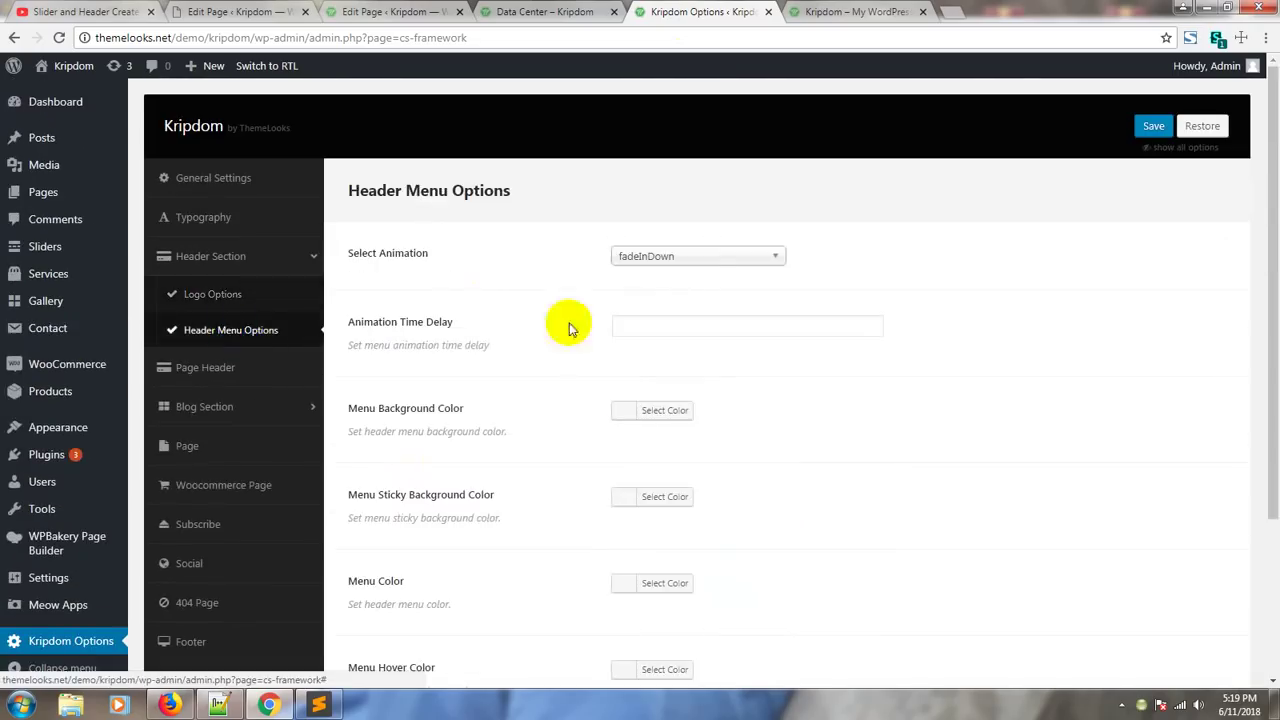
left_click(658, 262)
scroll(740, 300, "up", 5)
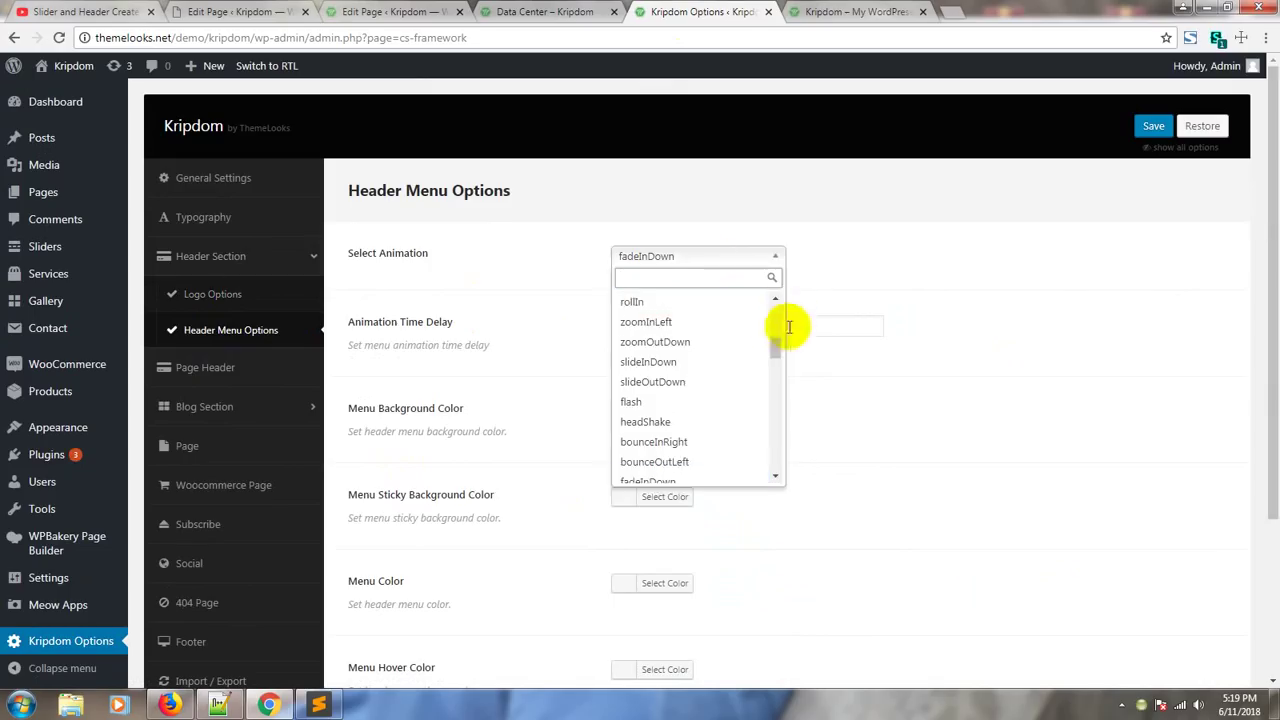
left_click_drag(768, 292, 846, 417)
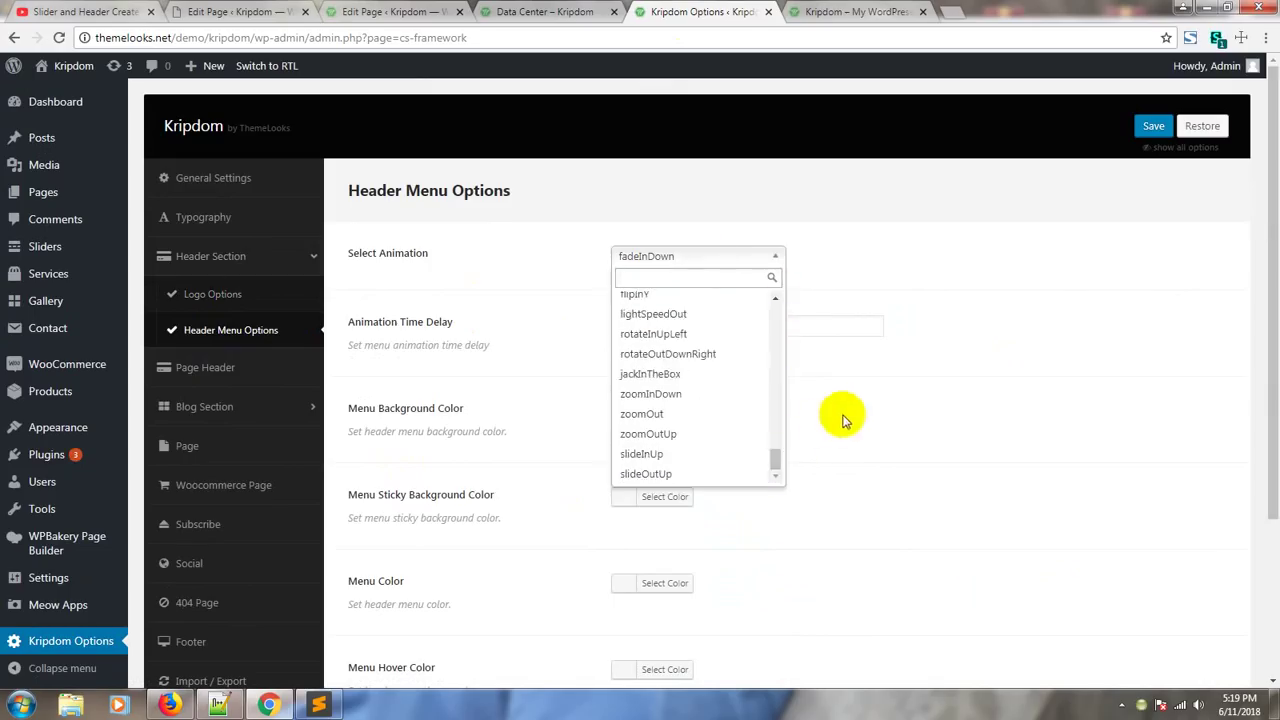
left_click(500, 326)
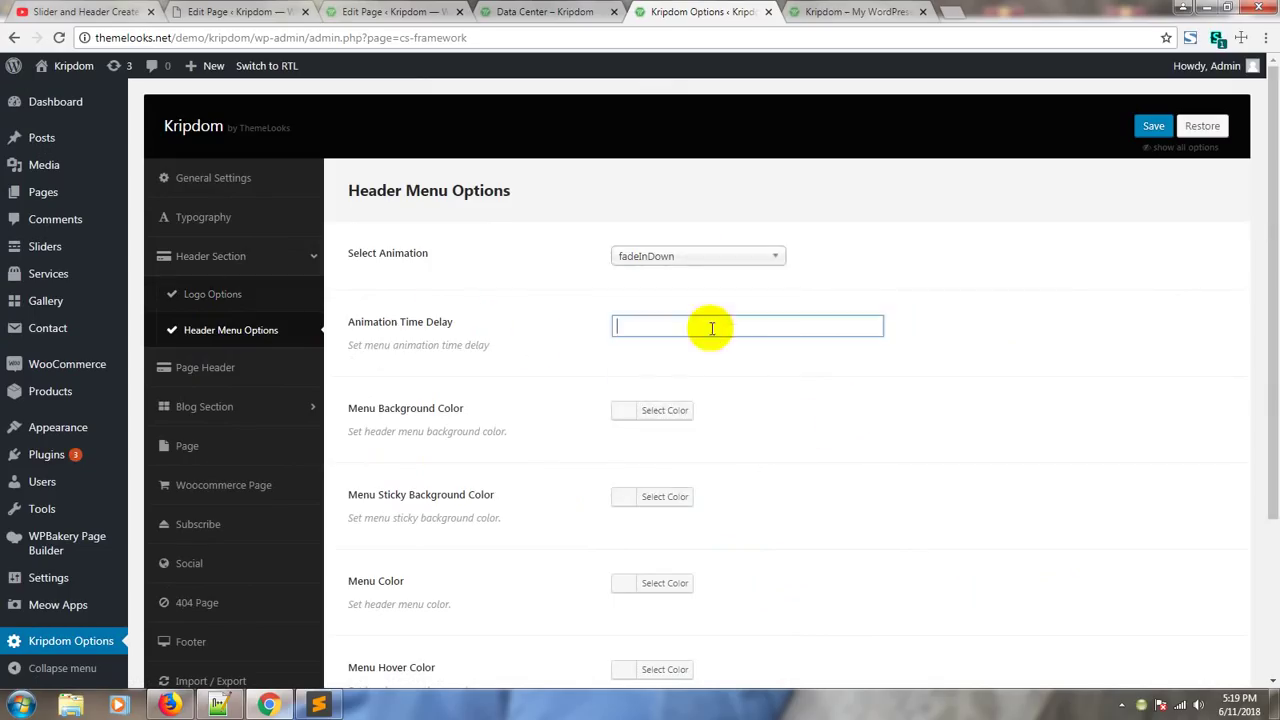
- Examine the Menu Background Color picker and compare the option with the non-sticky header on the live home page
left_click(634, 410)
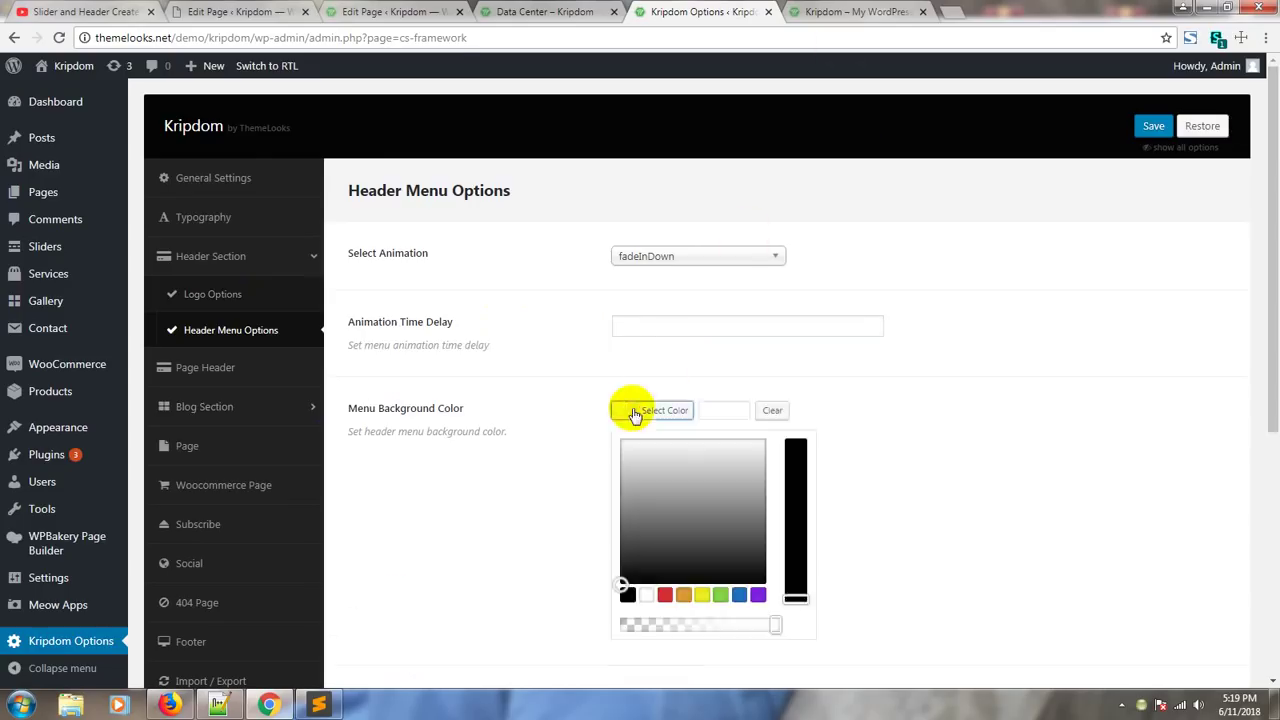
left_click(866, 354)
left_click(880, 11)
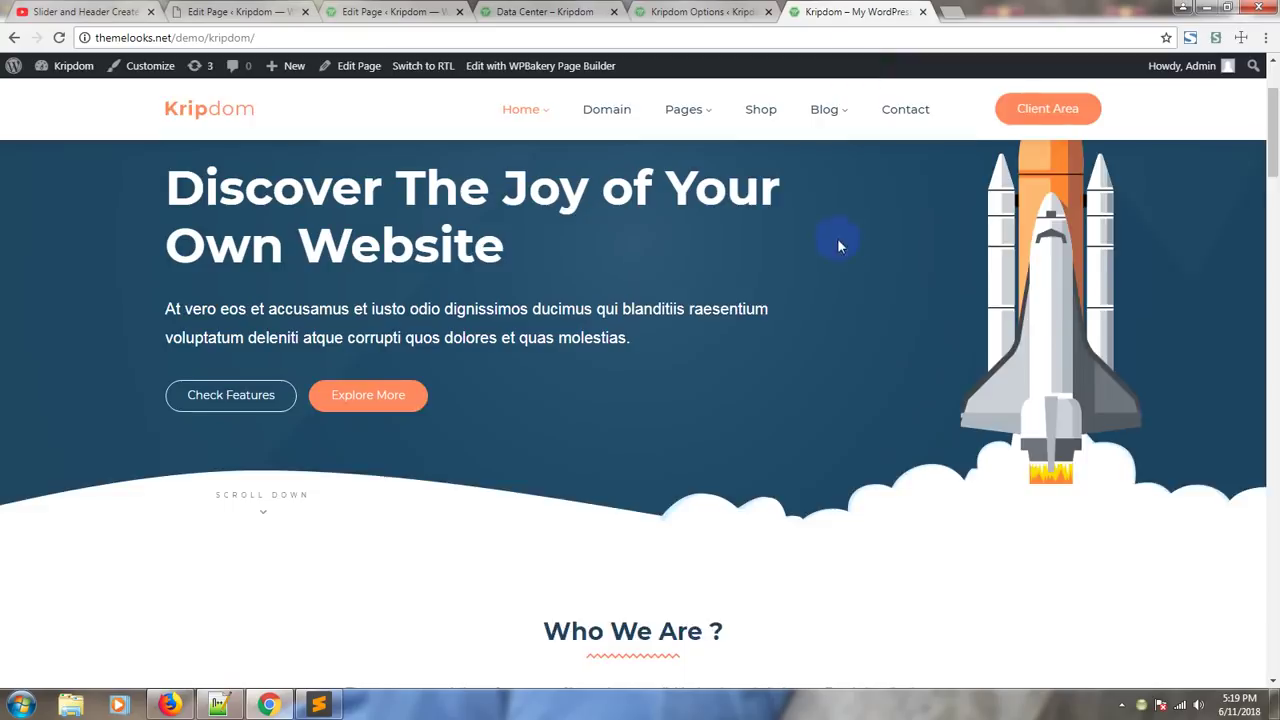
left_click(178, 112)
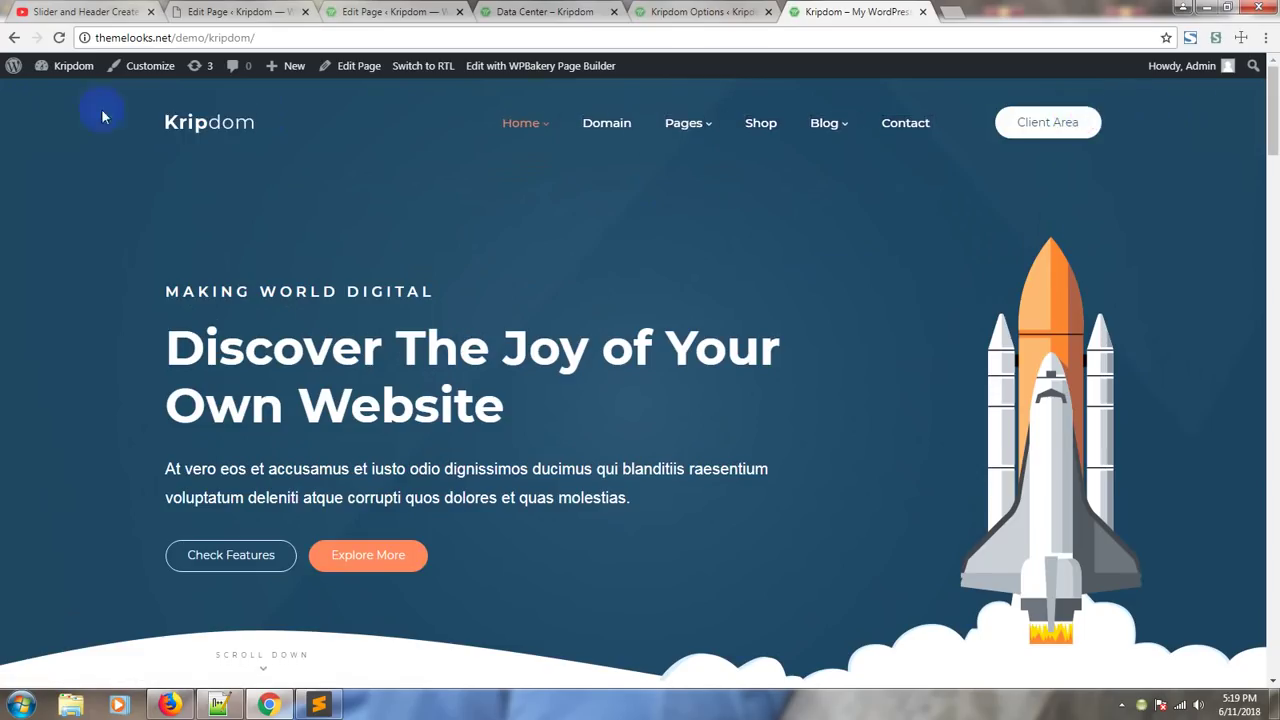
- Examine the Menu Sticky Background Color picker and compare the option with the sticky header on the live home page
left_click(692, 11)
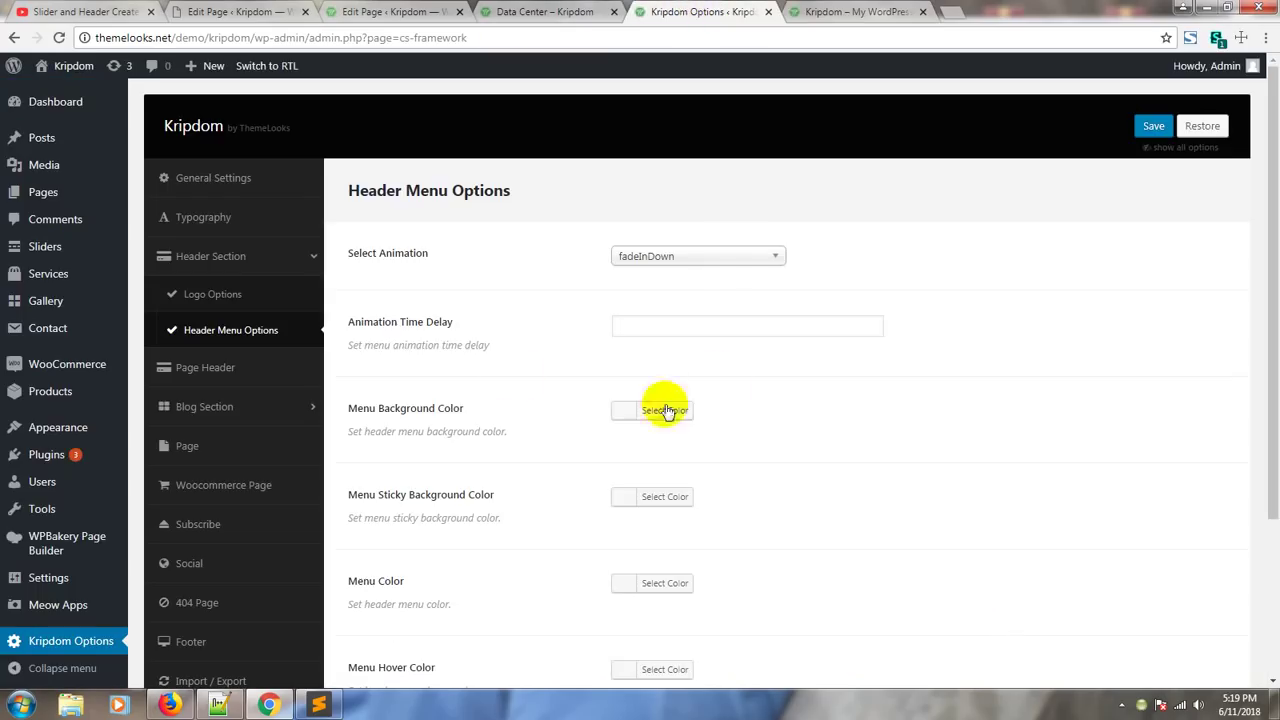
left_click(629, 505)
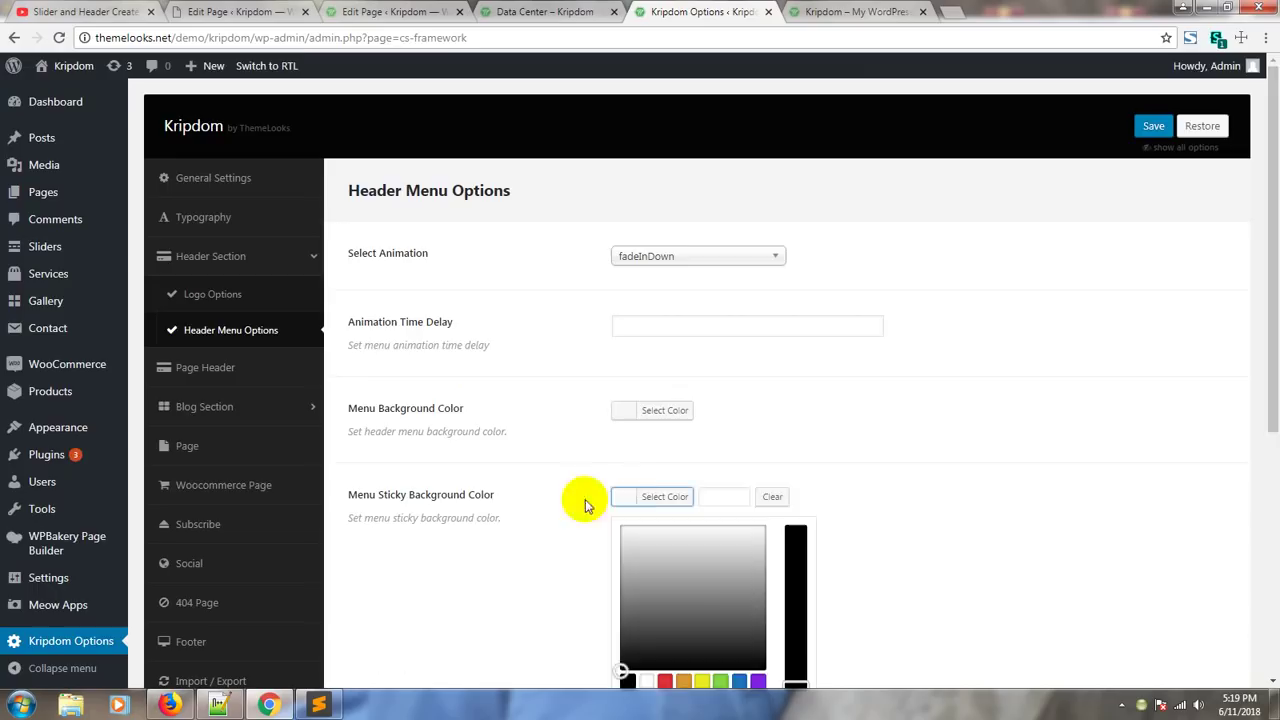
left_click(817, 480)
left_click(855, 11)
scroll(570, 316, "down", 2)
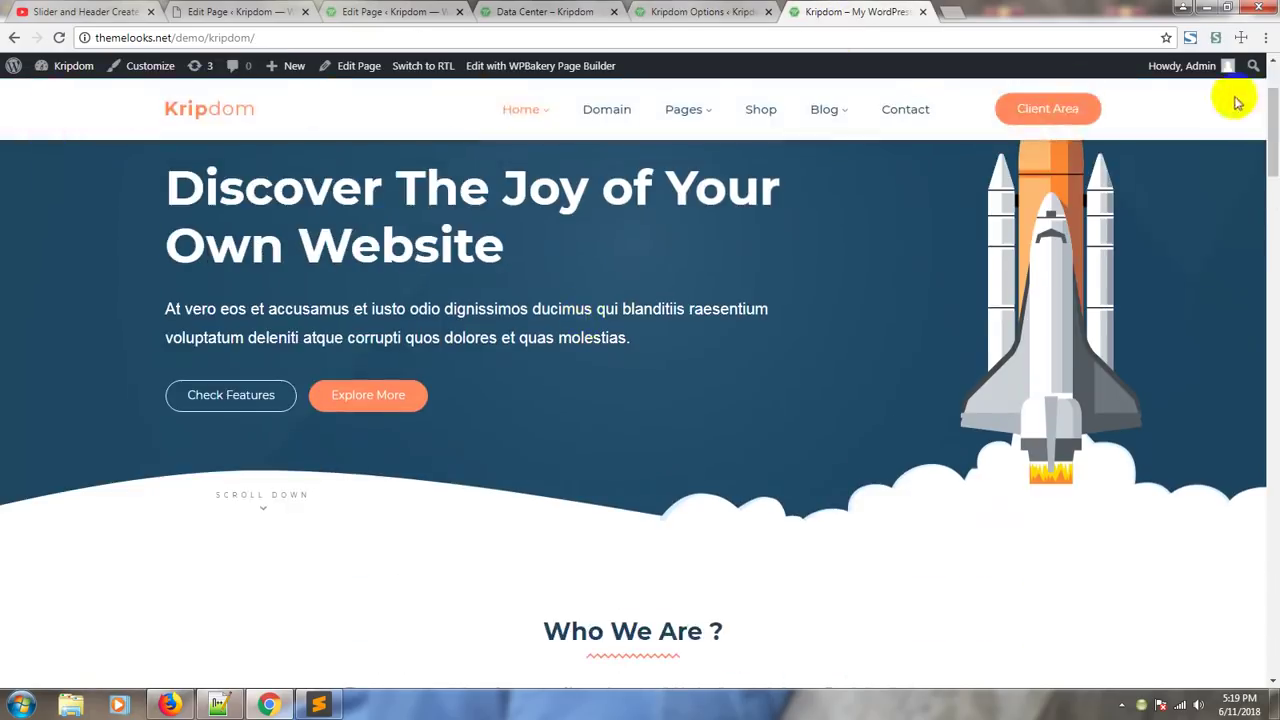
- Review the Menu Color, Menu Hover Color and Menu Active Color options, comparing them with the live home page's menu links
left_click(705, 11)
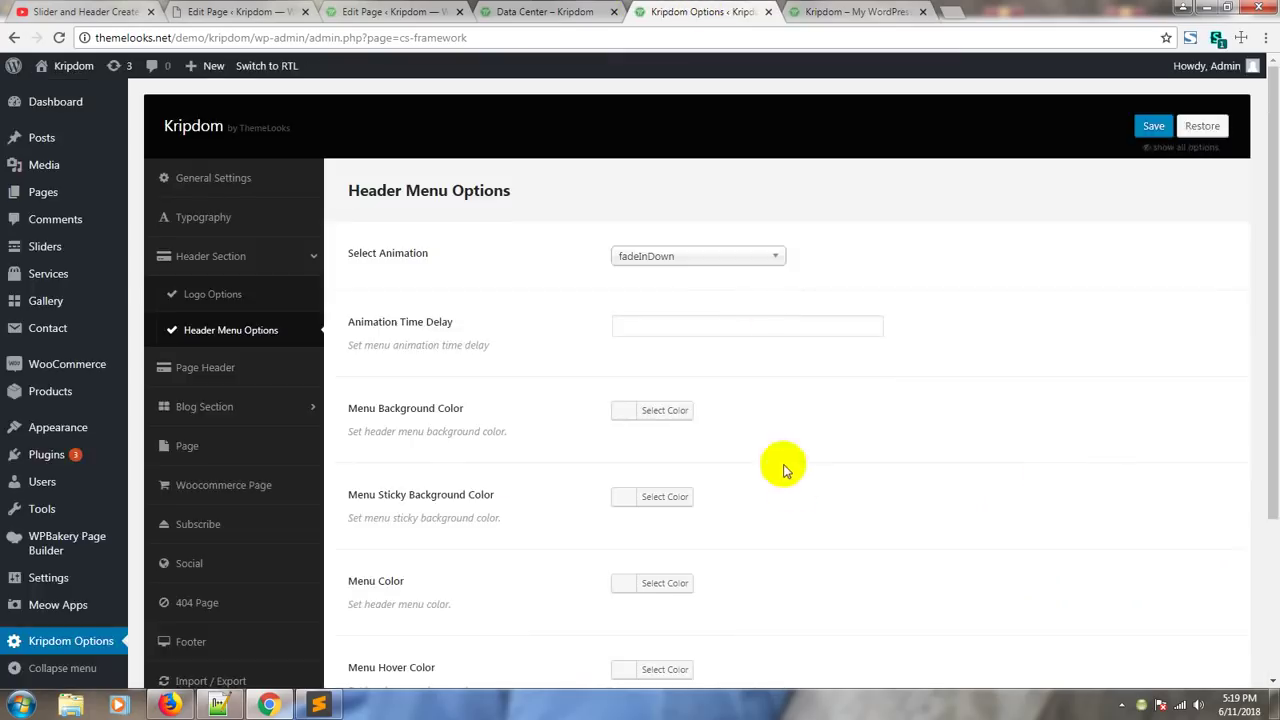
scroll(797, 490, "down", 1)
scroll(818, 476, "down", 1)
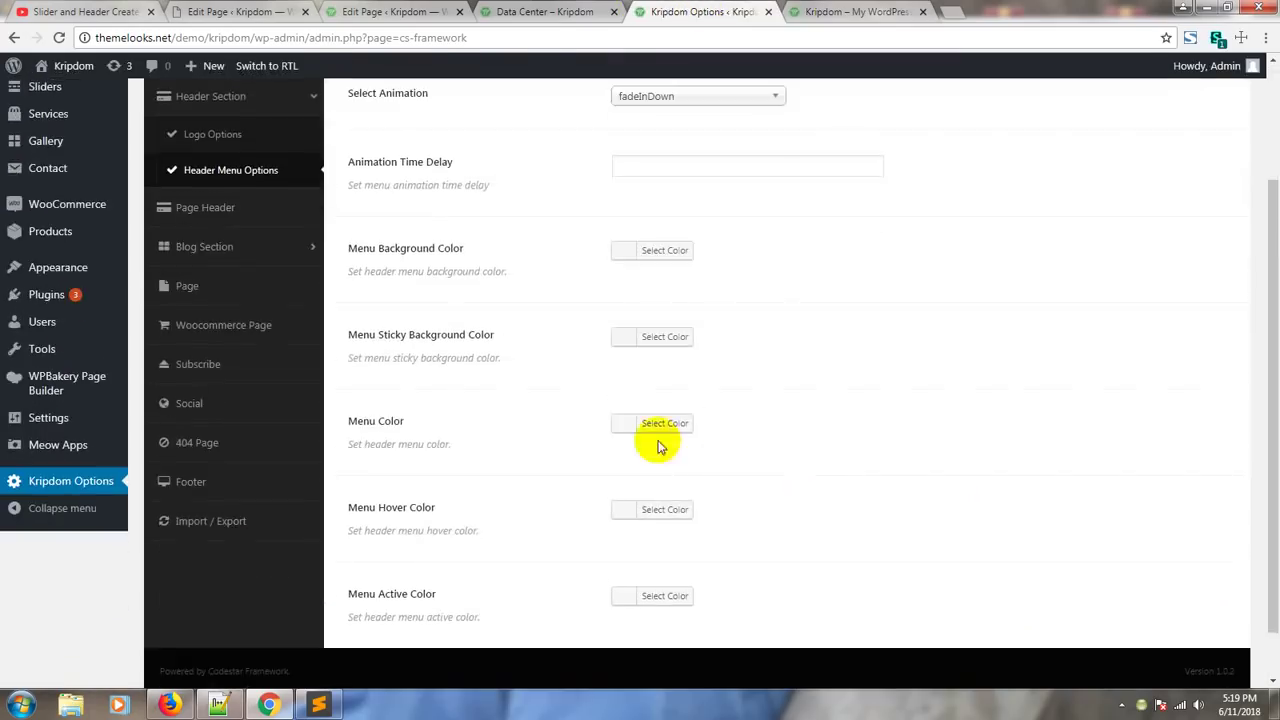
left_click(845, 12)
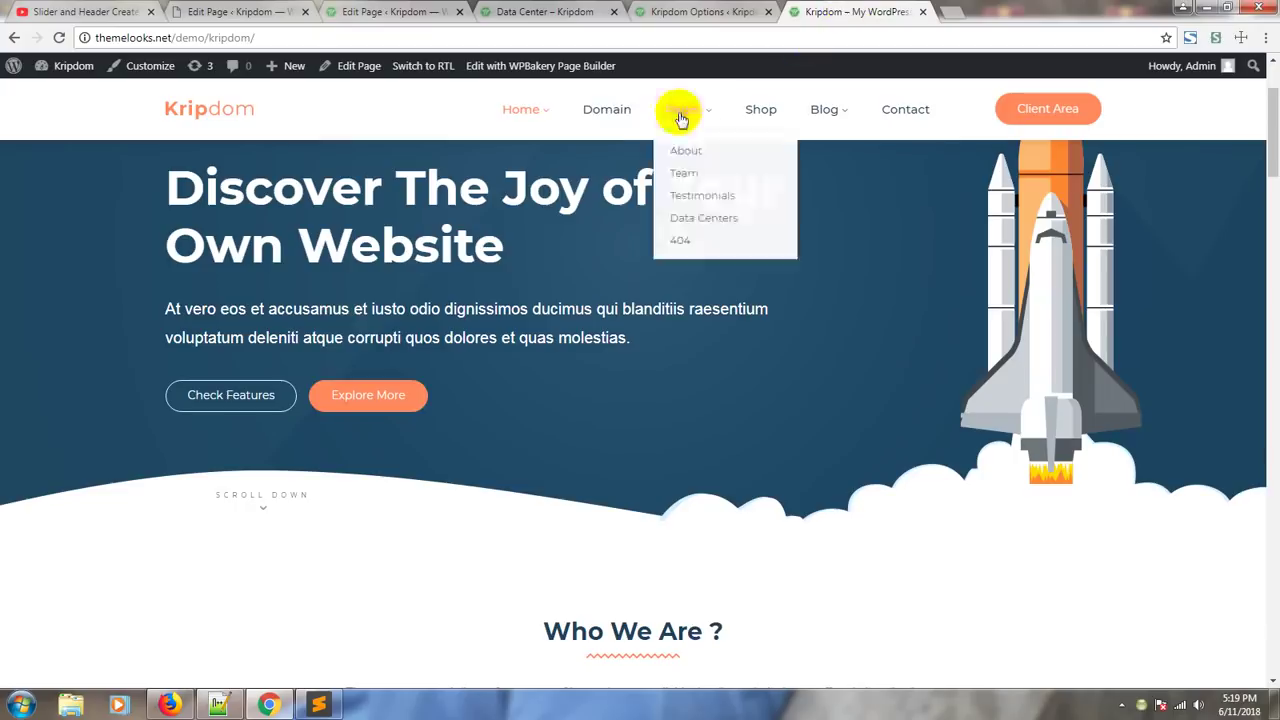
left_click(688, 12)
scroll(686, 488, "down", 1)
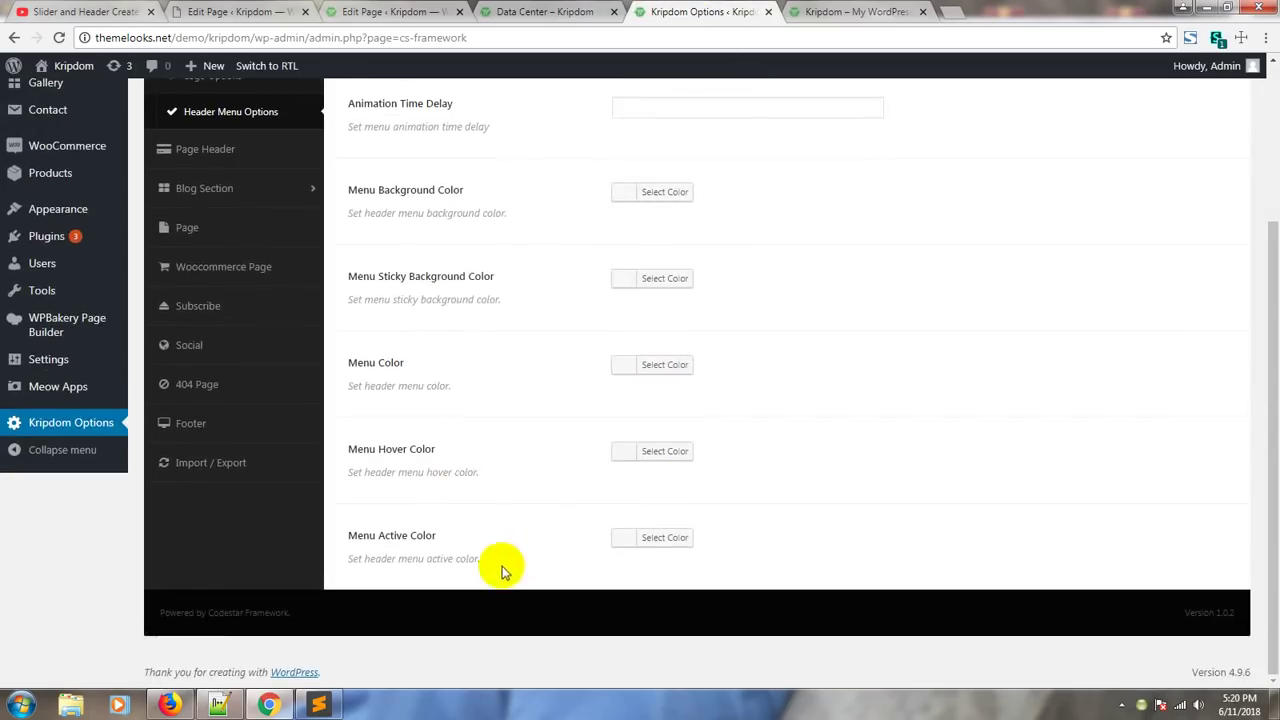
- Open the Page Header options and load the About page on the live demo site for comparison
scroll(470, 440, "up", 3)
left_click(190, 370)
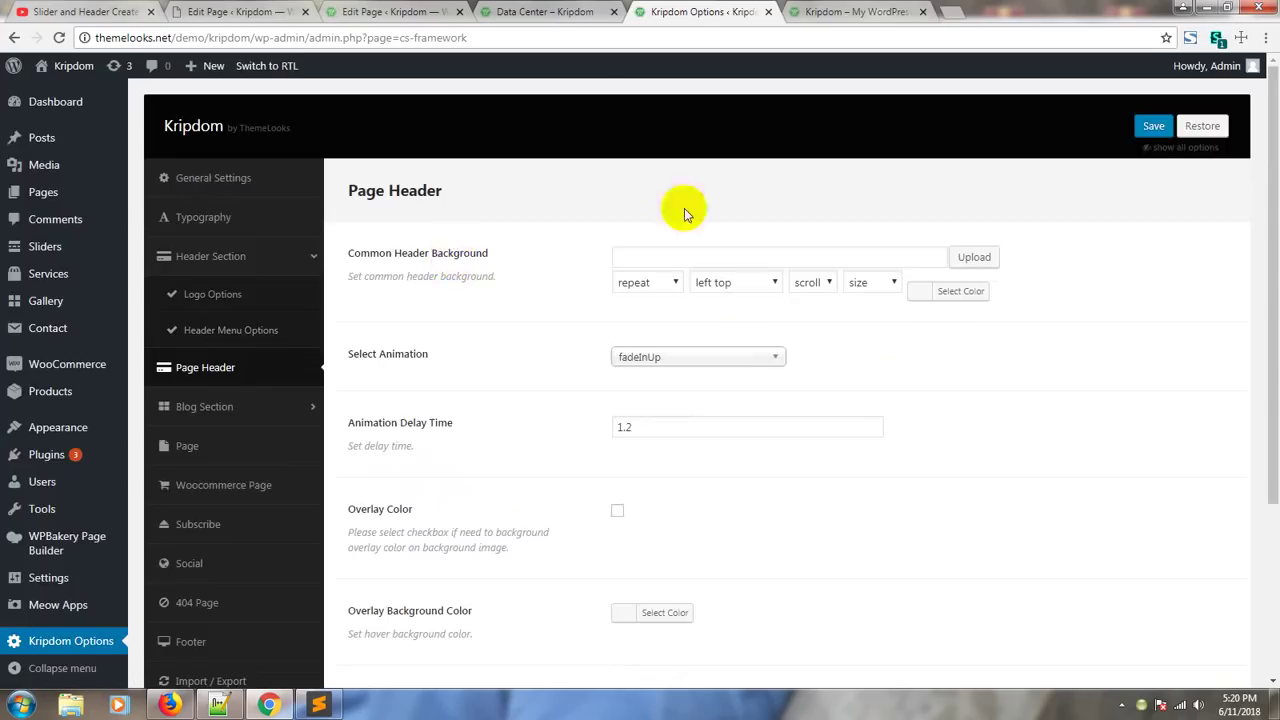
left_click(868, 12)
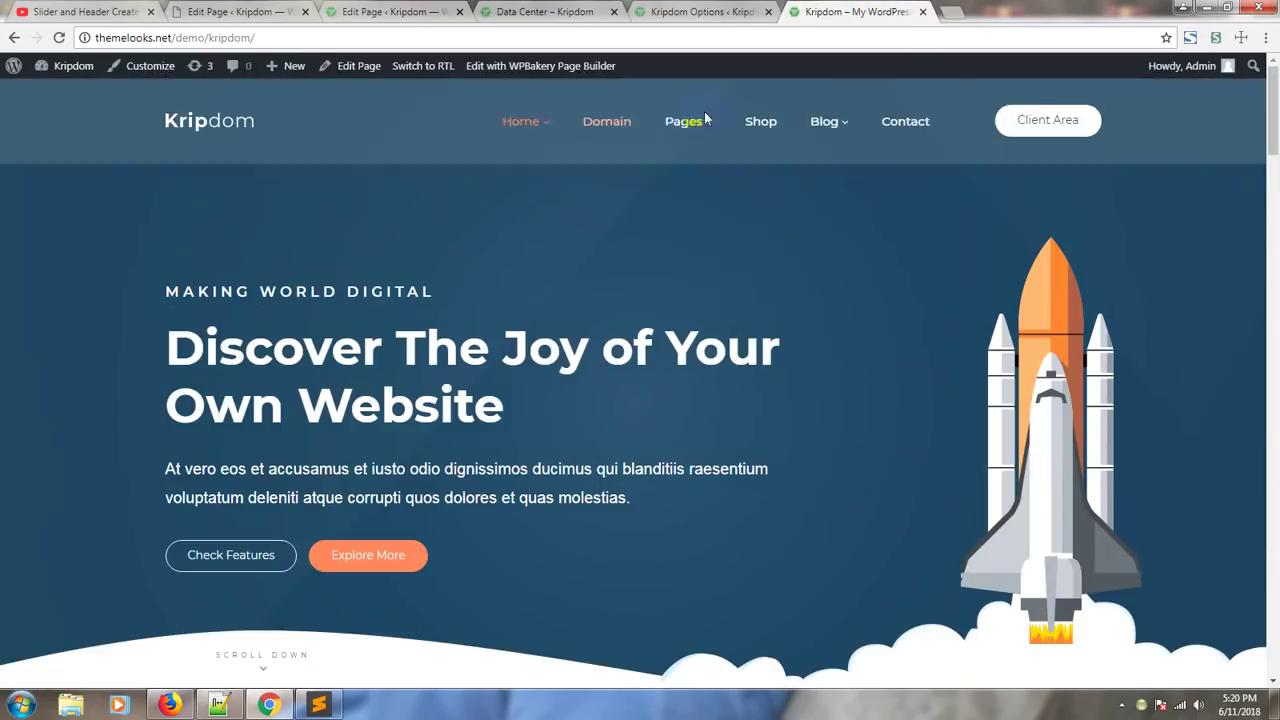
mouse_move(700, 121)
left_click(685, 172)
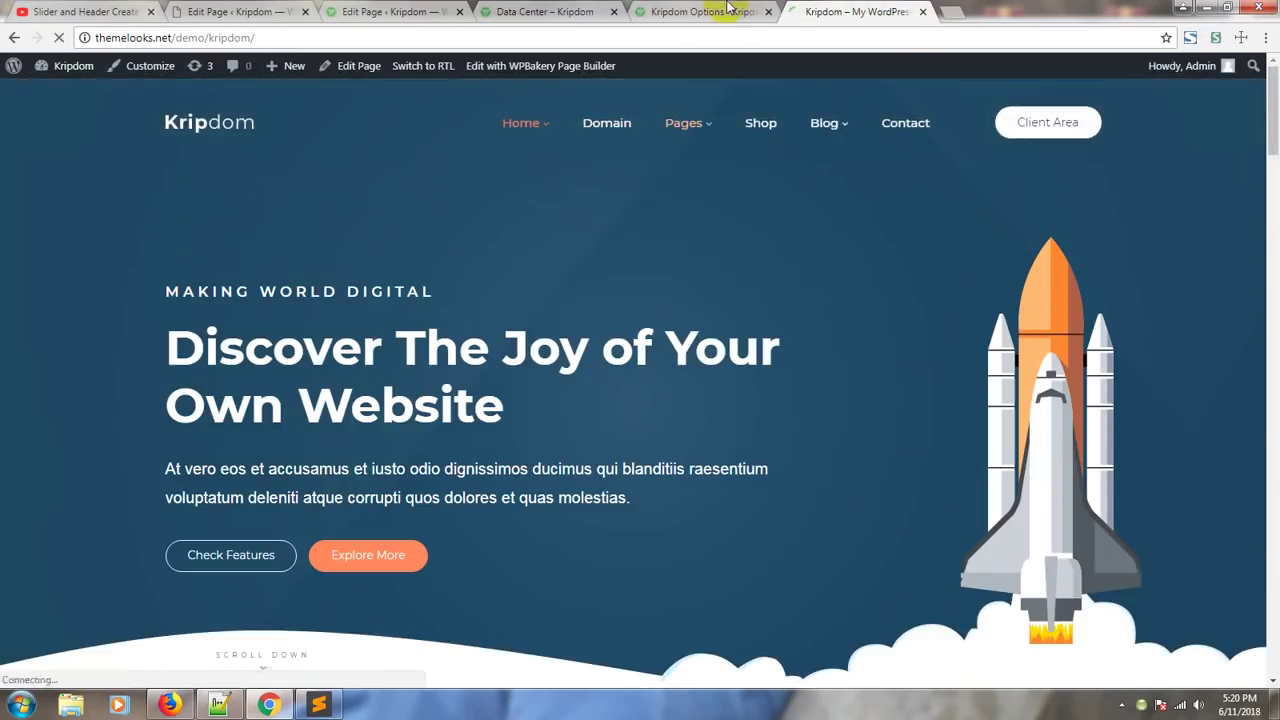
- Examine the Common Header Background option and its color picker, comparing it with the About page's header
left_click(731, 10)
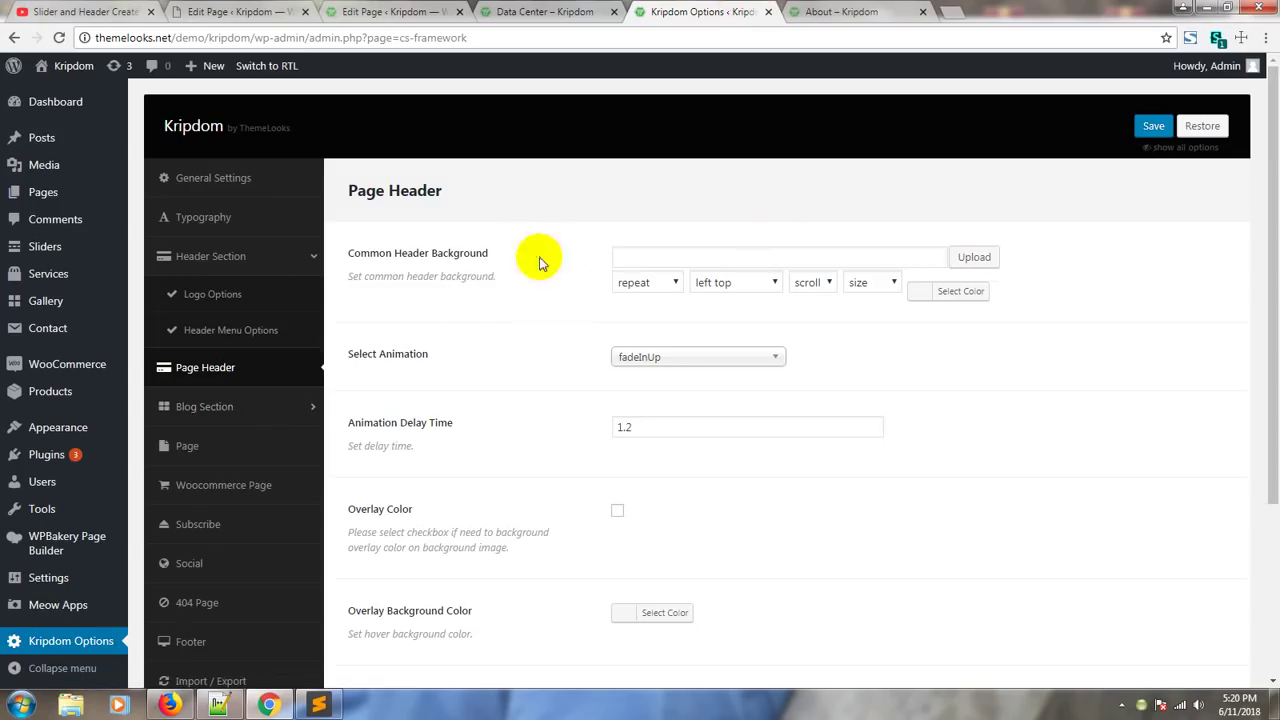
left_click_drag(537, 257, 348, 276)
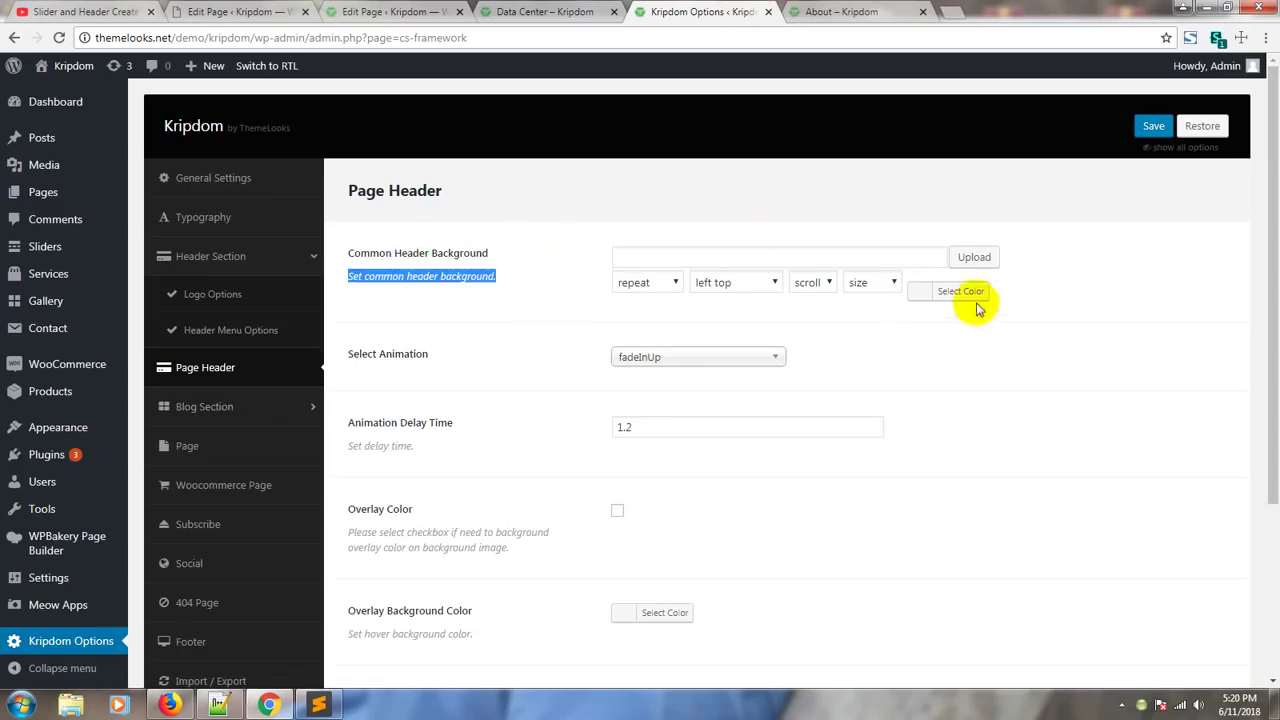
left_click(923, 291)
left_click(1117, 232)
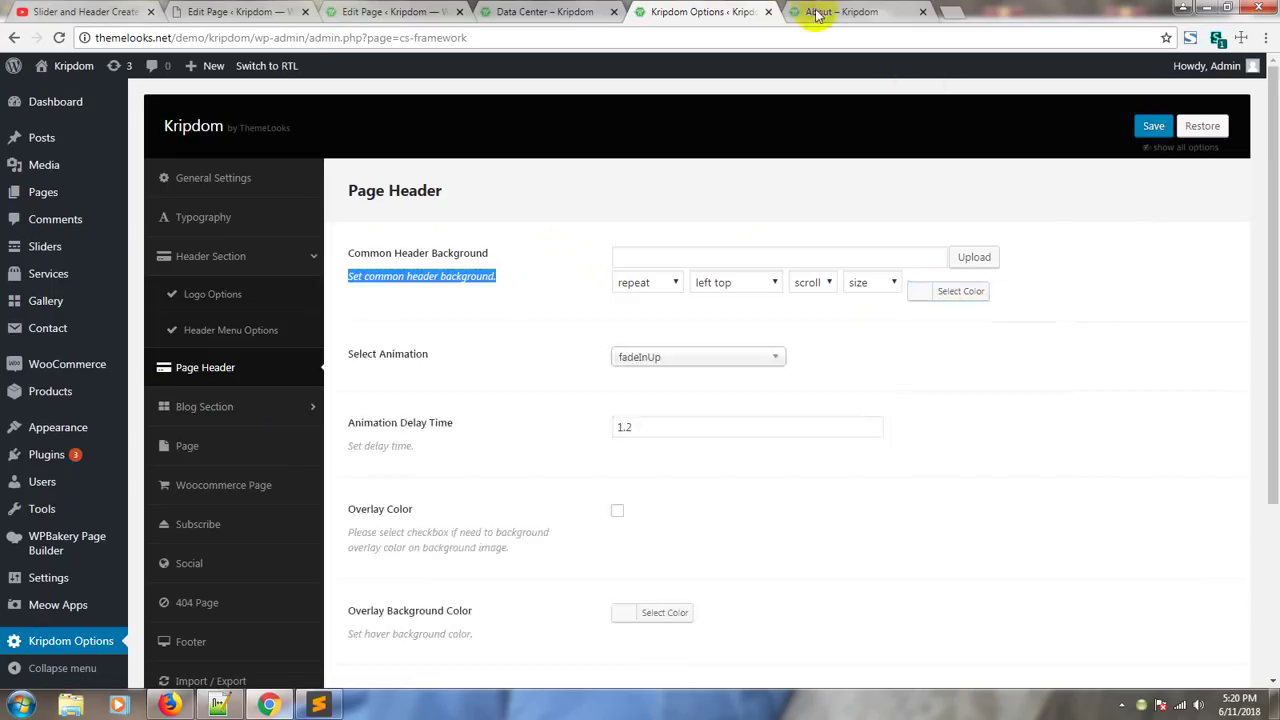
left_click(815, 11)
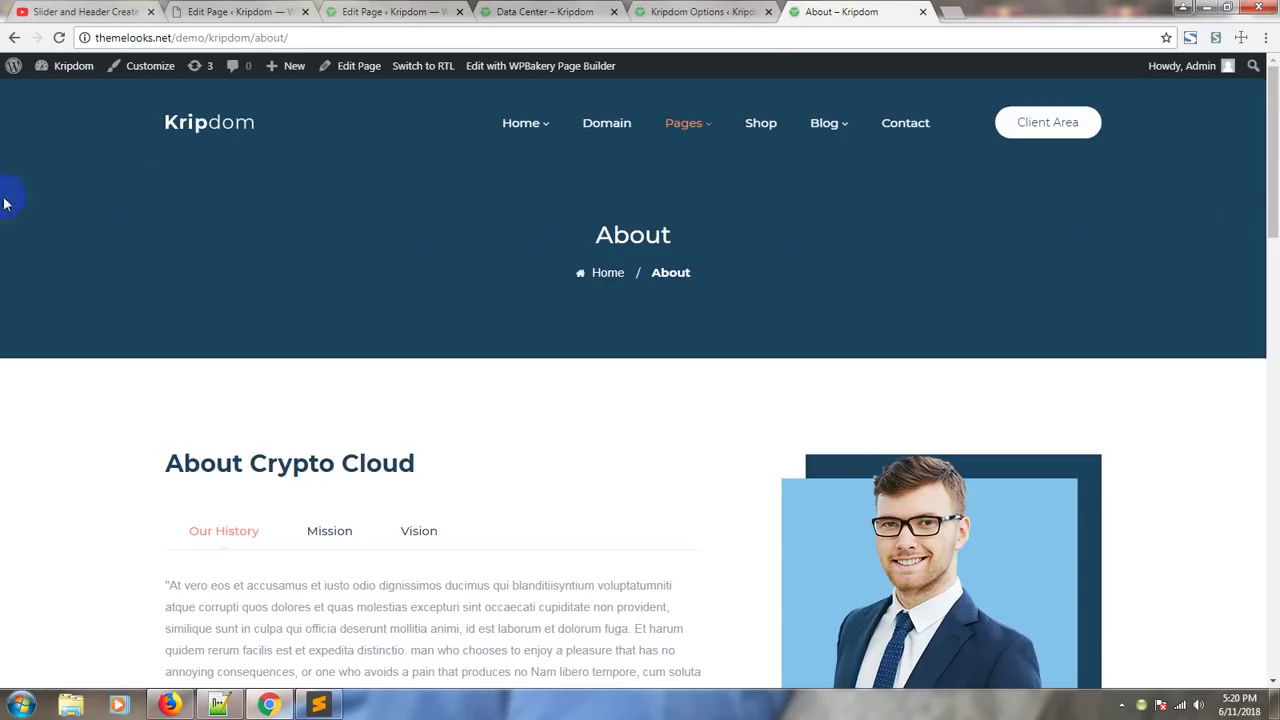
left_click(672, 10)
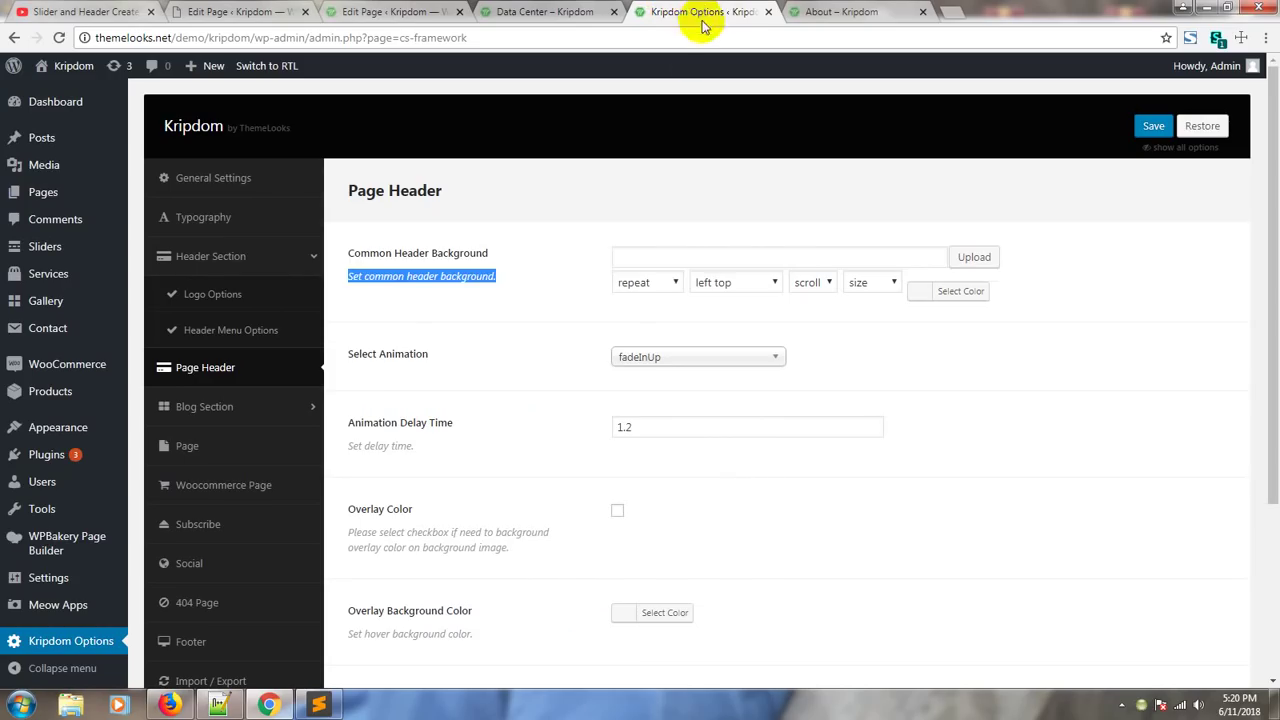
left_click(514, 297)
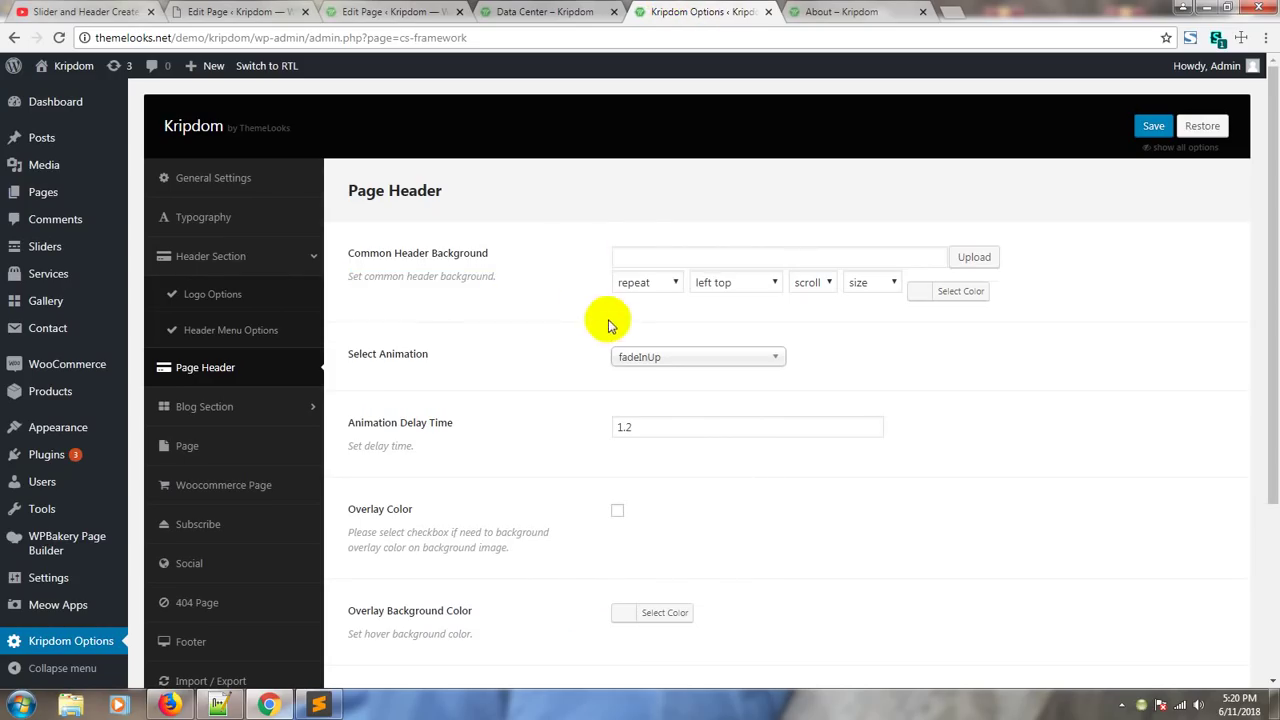
- Set the Common Header Background color to green #81d742, save the options, and reload the About page to view its header
left_click(917, 298)
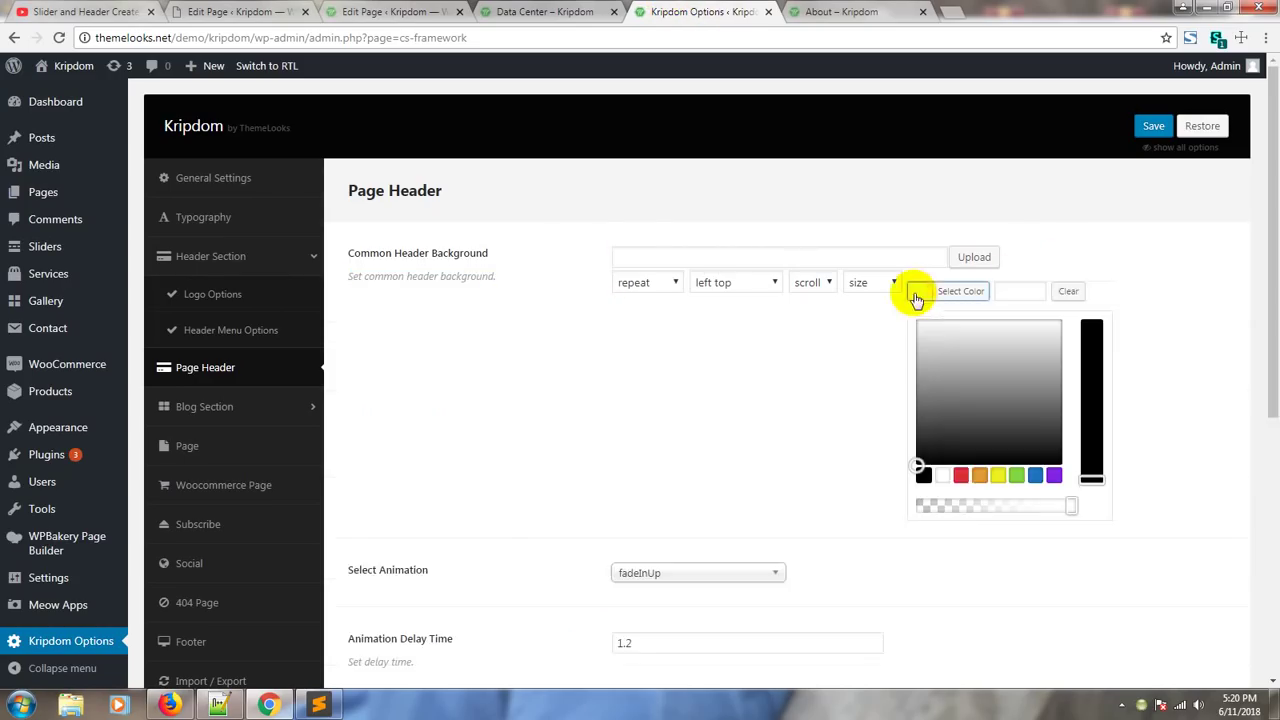
left_click(1015, 476)
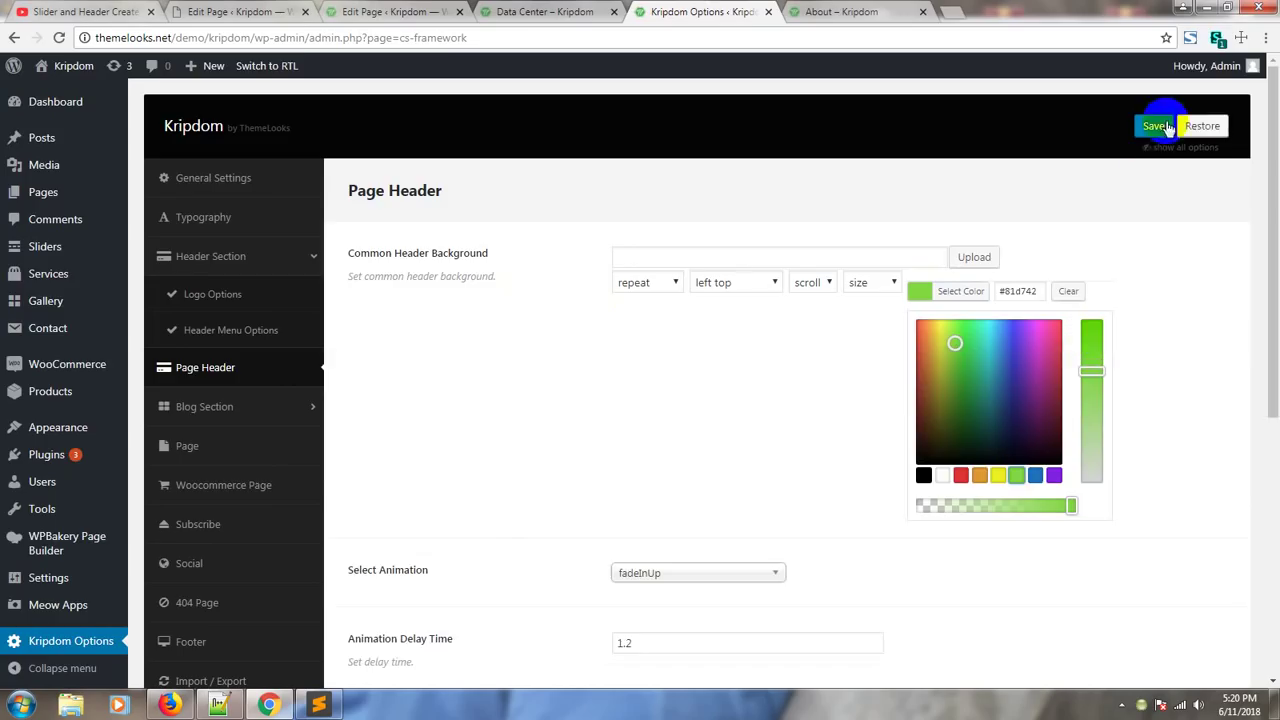
left_click(1160, 127)
left_click(876, 14)
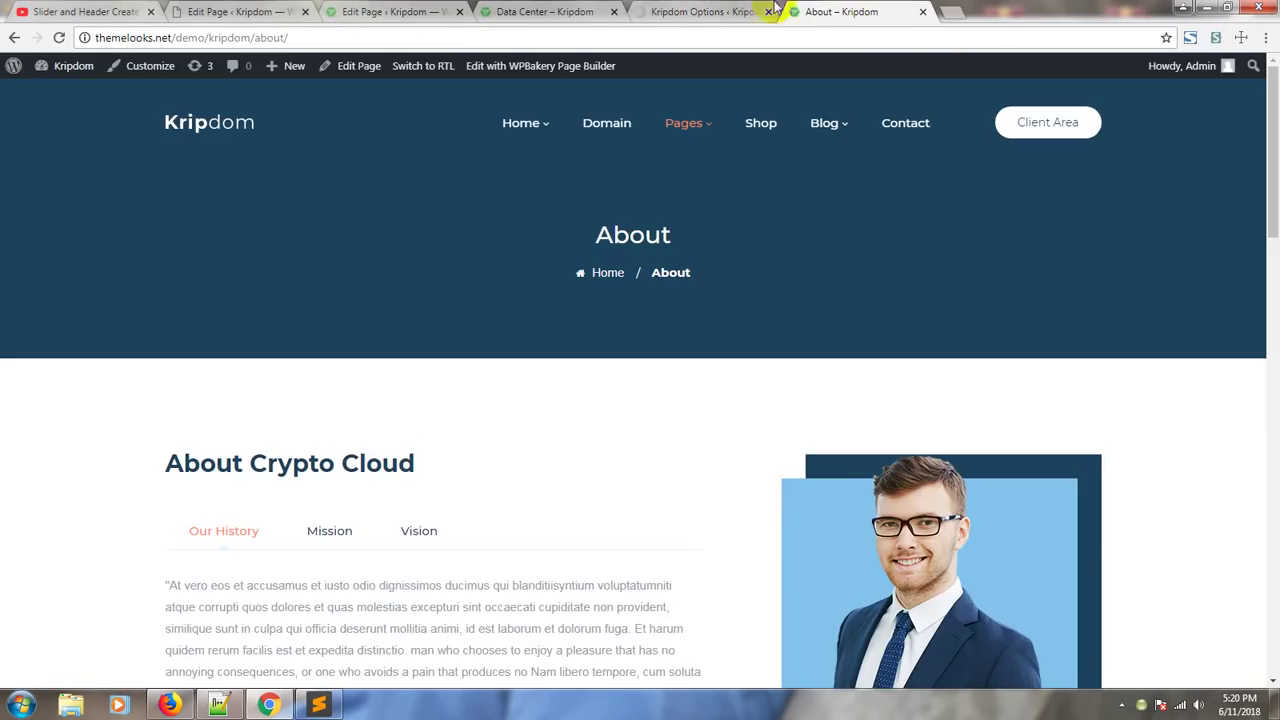
left_click(57, 42)
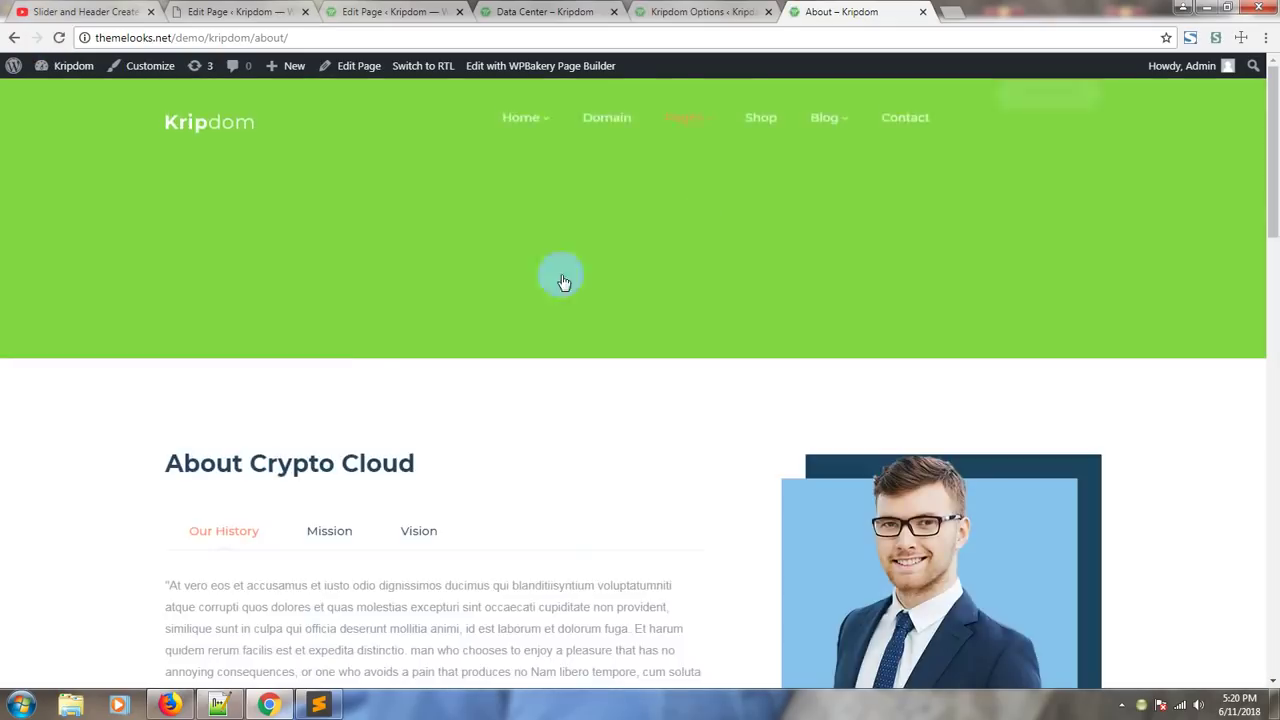
- Clear the Common Header Background color in the Page Header options and save
left_click(720, 12)
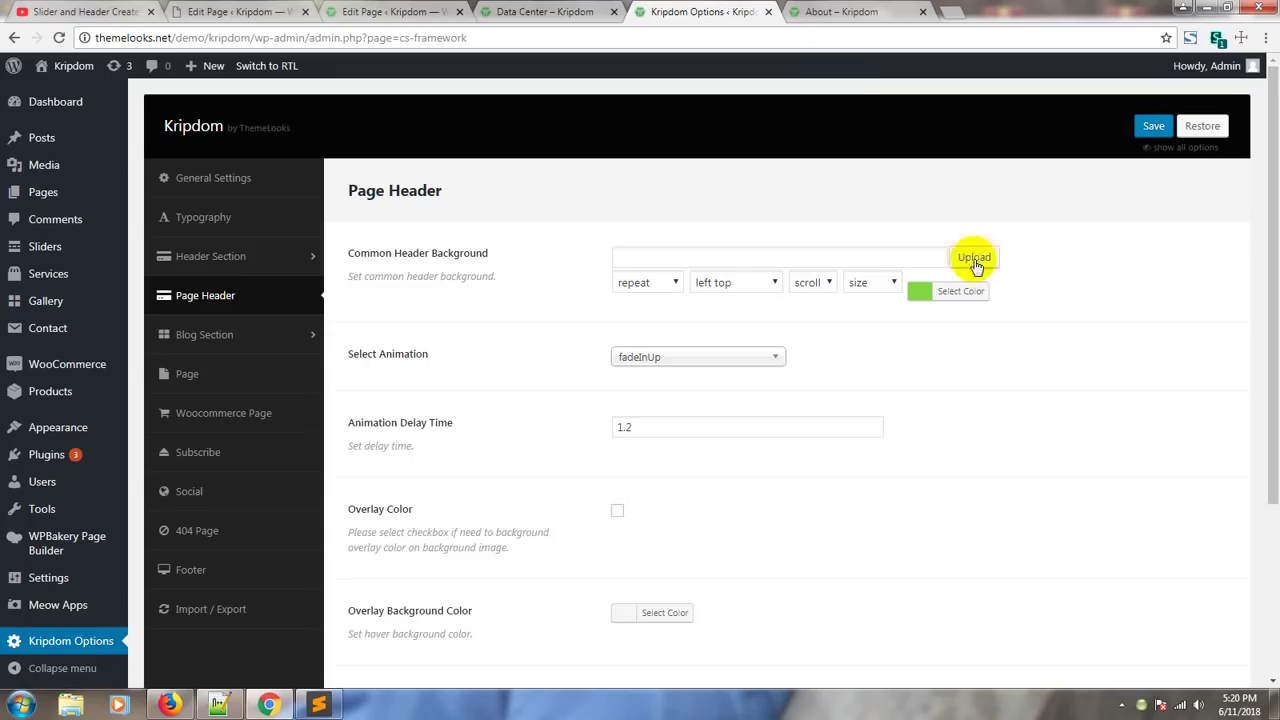
left_click(960, 293)
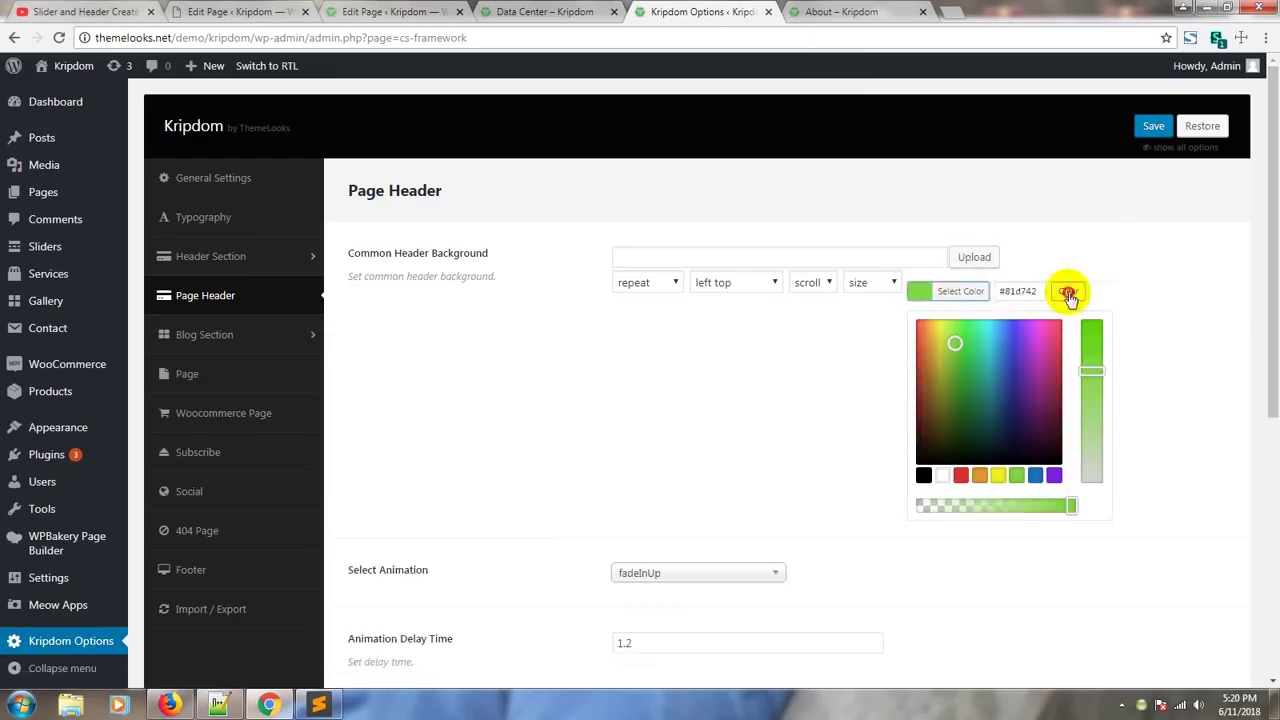
left_click(1068, 292)
left_click(1155, 127)
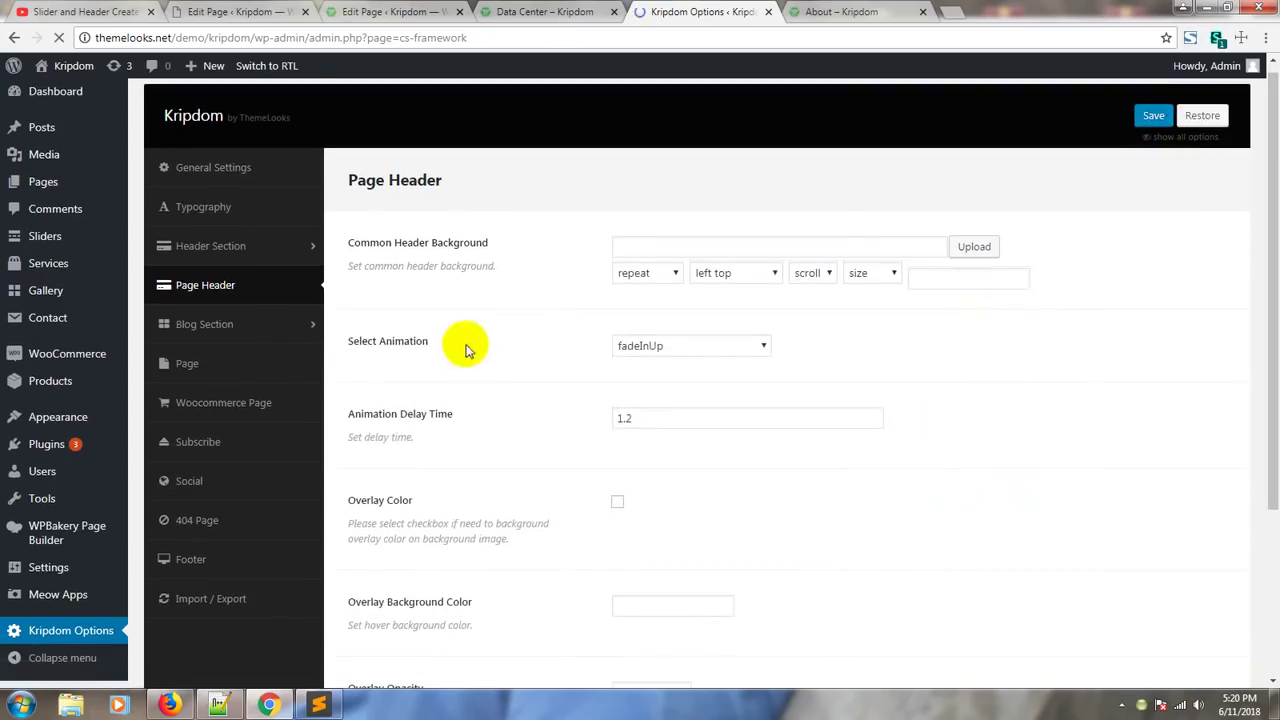
- Examine the remaining Page Header options: animation, animation delay time, overlay color, overlay opacity and header text color
scroll(400, 348, "down", 2)
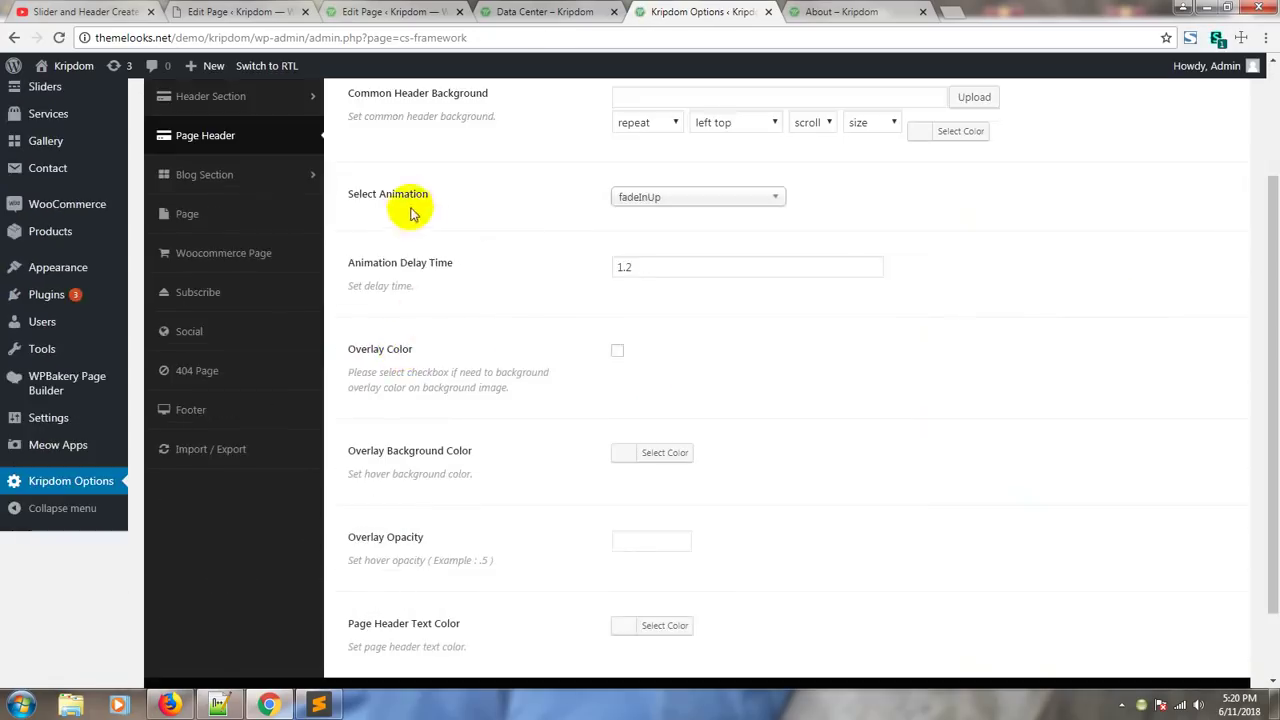
left_click(361, 194)
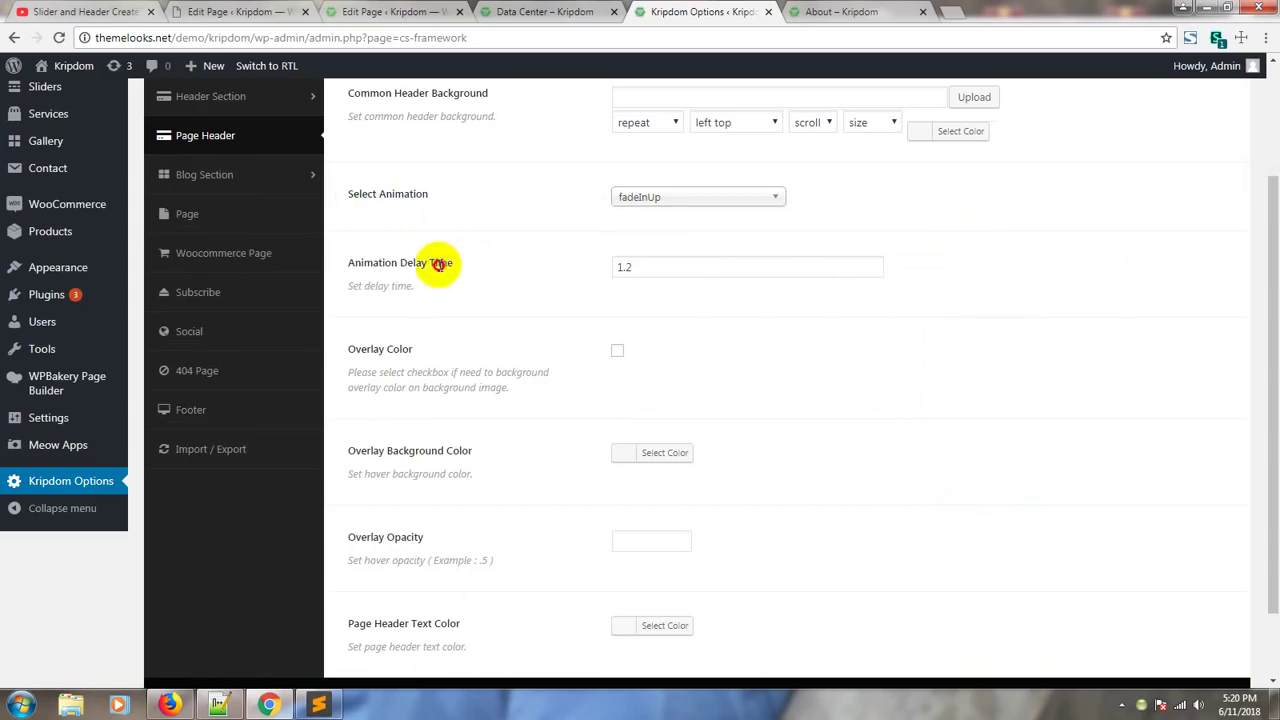
left_click_drag(438, 265, 344, 268)
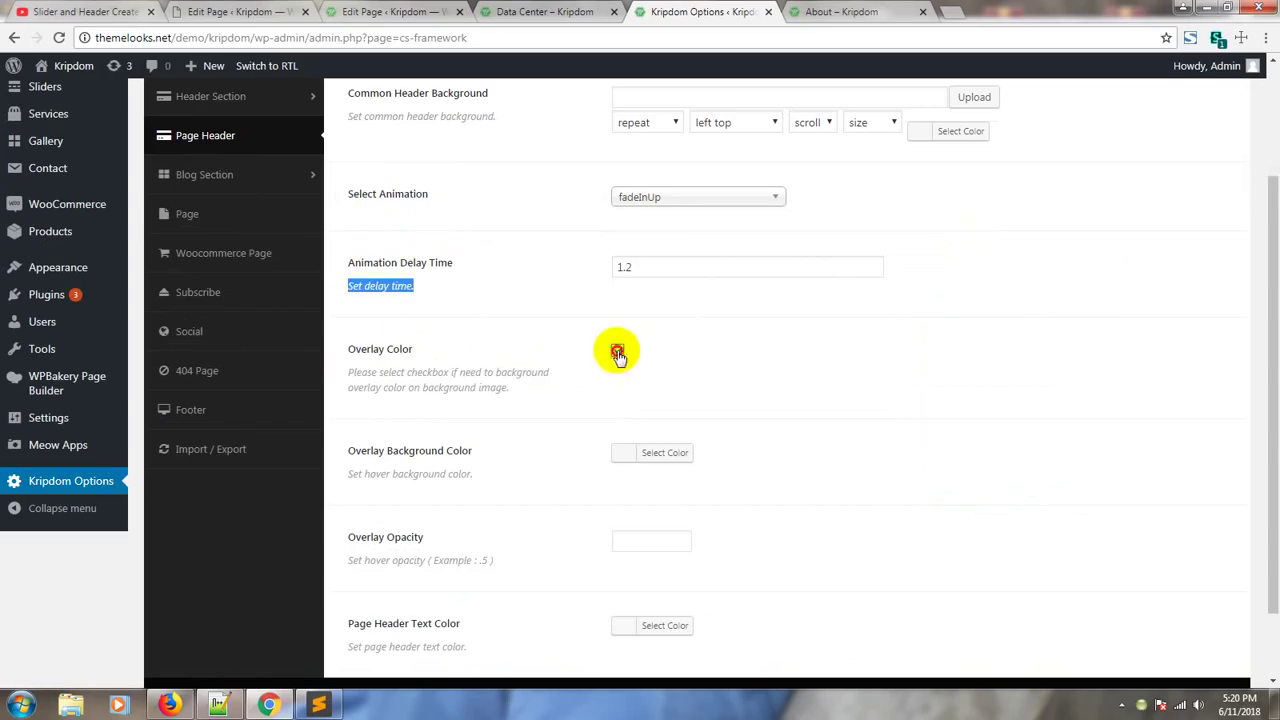
scroll(723, 394, "down", 2)
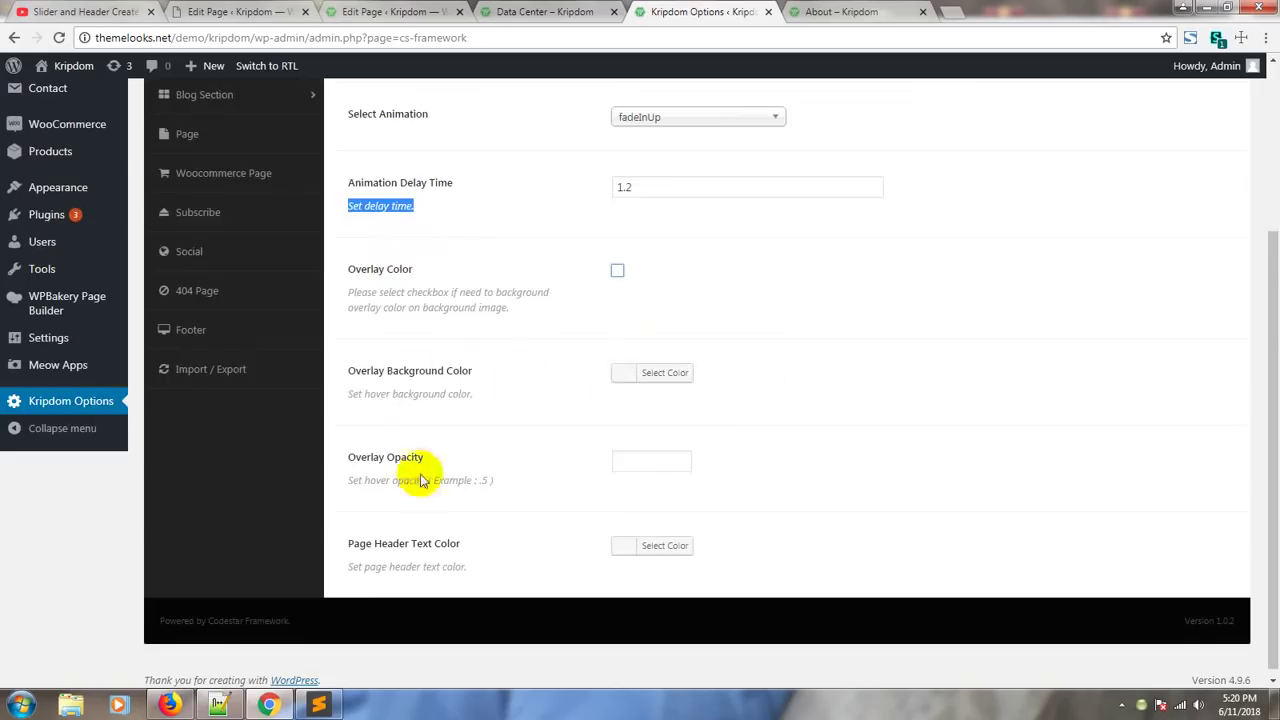
- Open the Blog options under Blog Section and load the Blog page on the live demo site for comparison
scroll(424, 482, "up", 3)
left_click(204, 336)
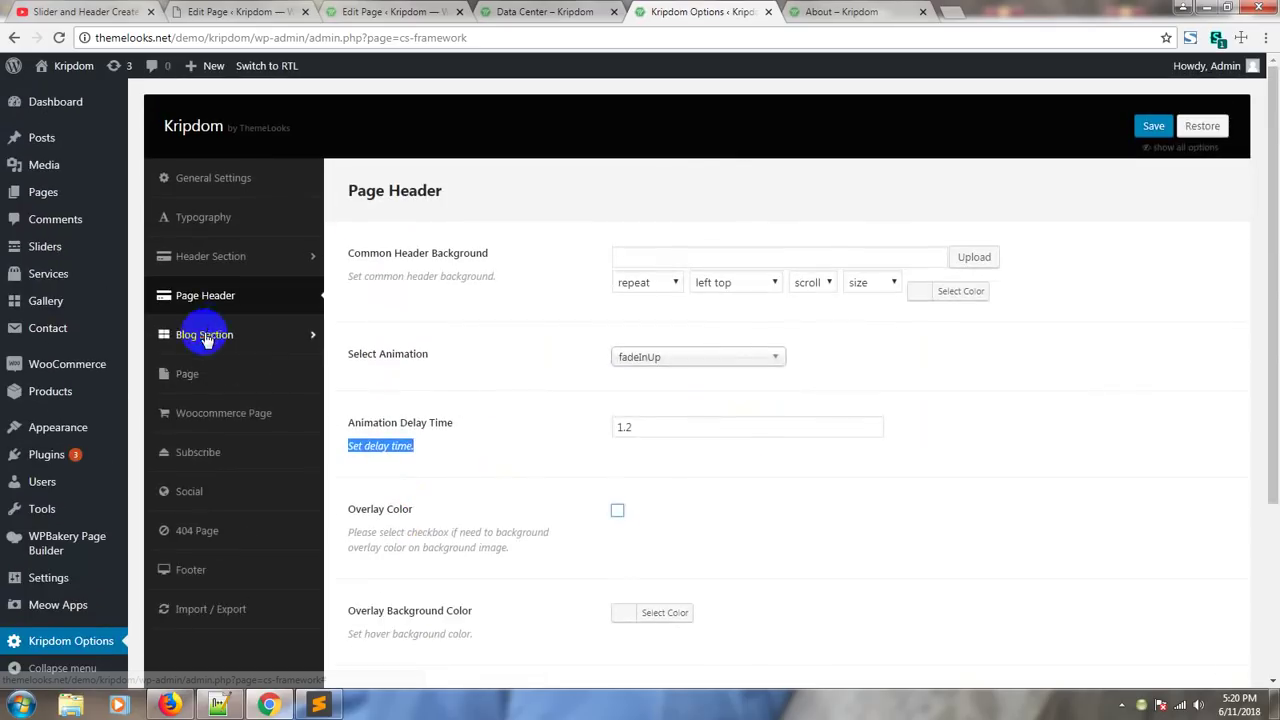
left_click(191, 370)
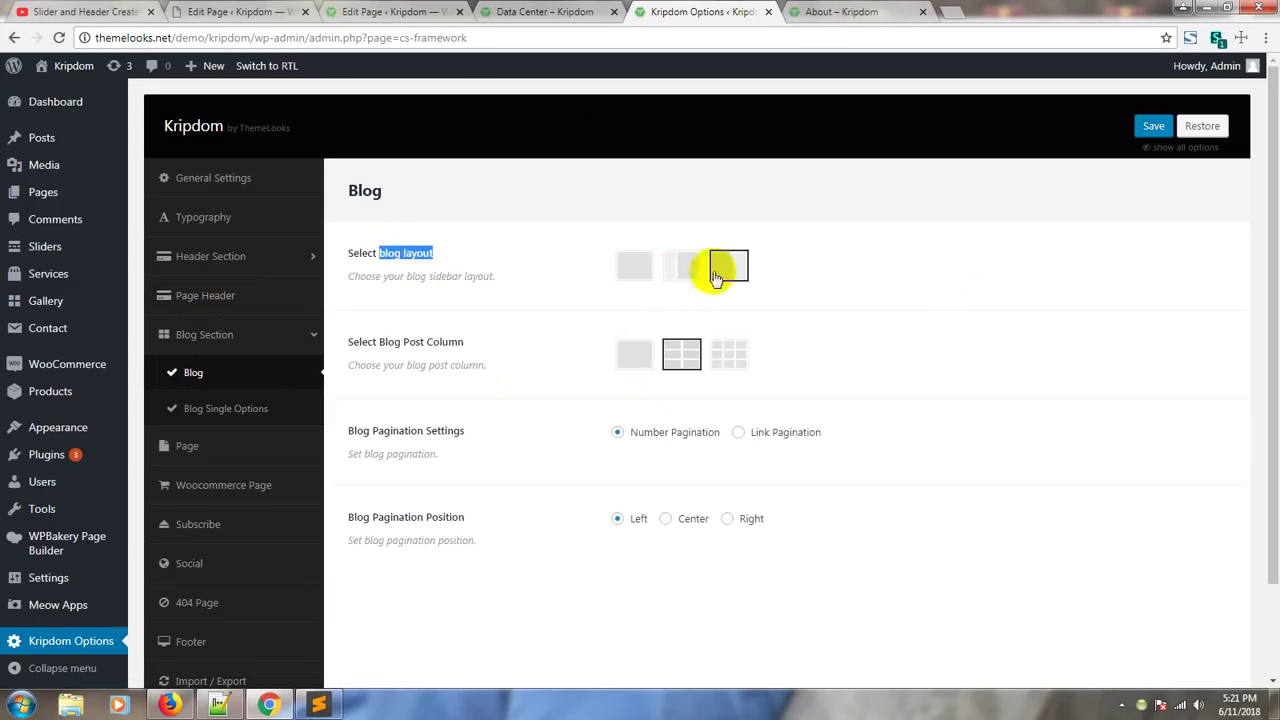
left_click(831, 10)
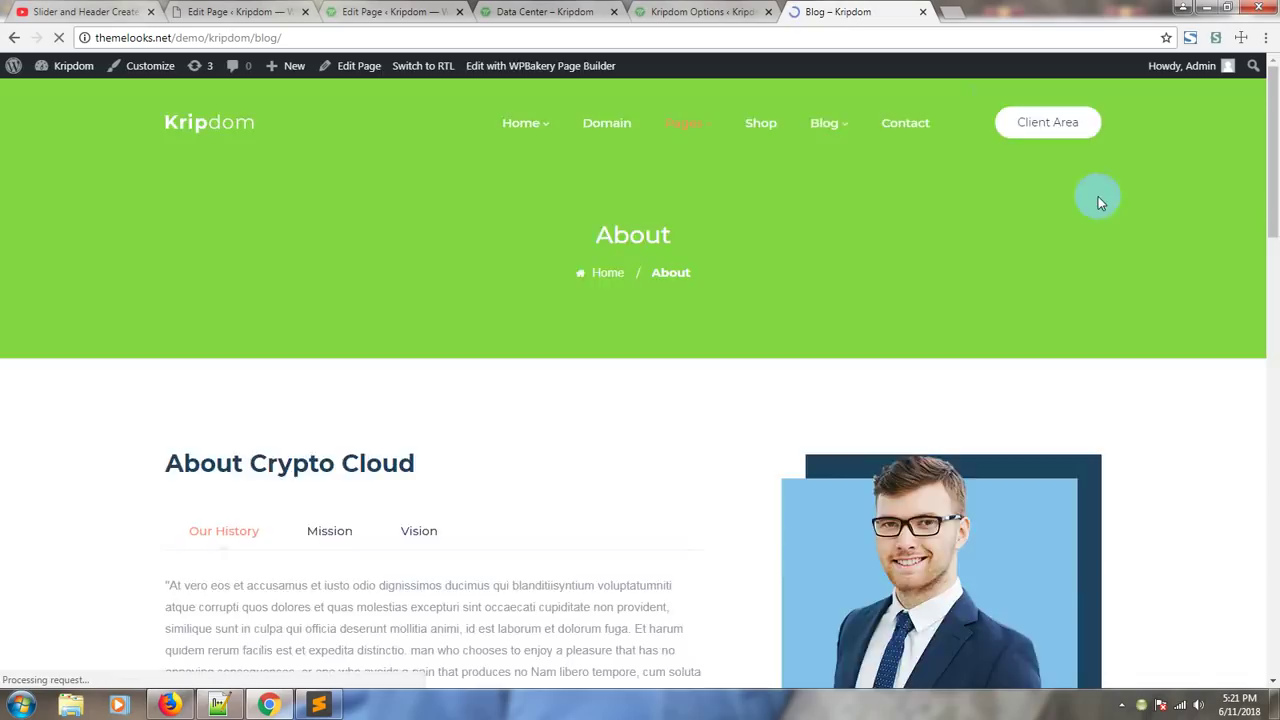
scroll(1092, 428, "down", 2)
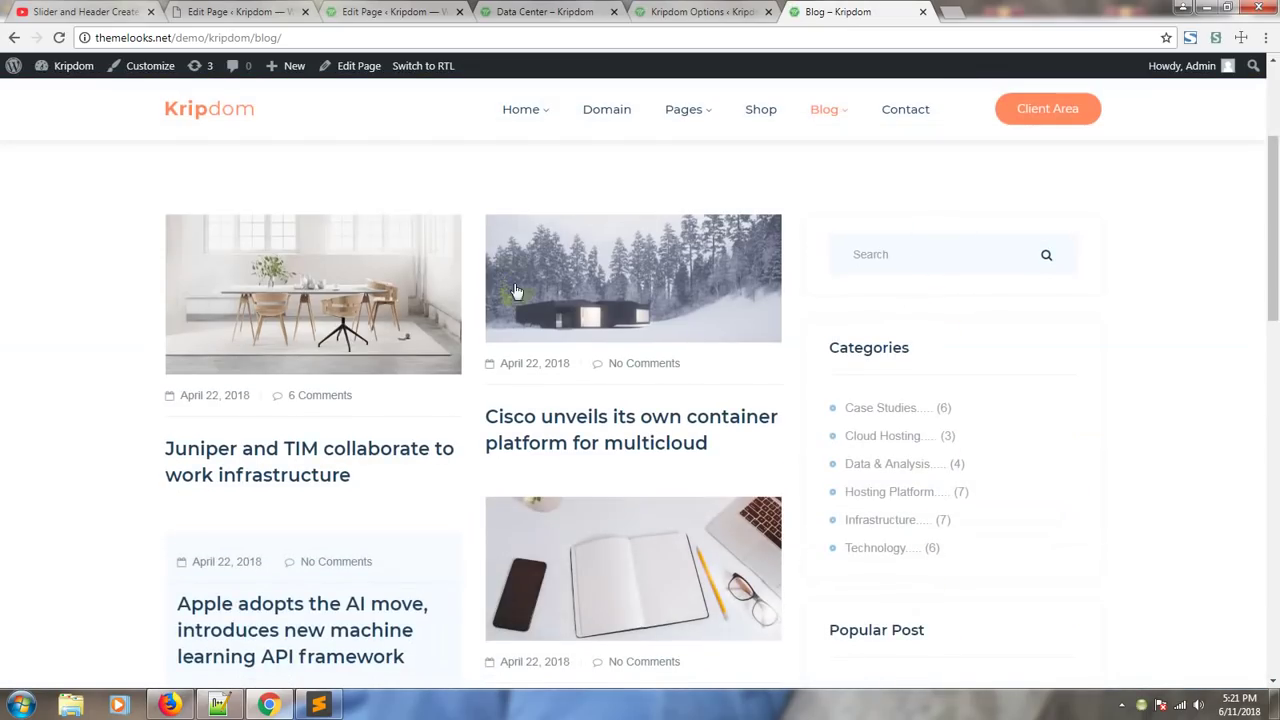
- Compare the blog layout option with the sidebar arrangement on the live Blog page
left_click(712, 8)
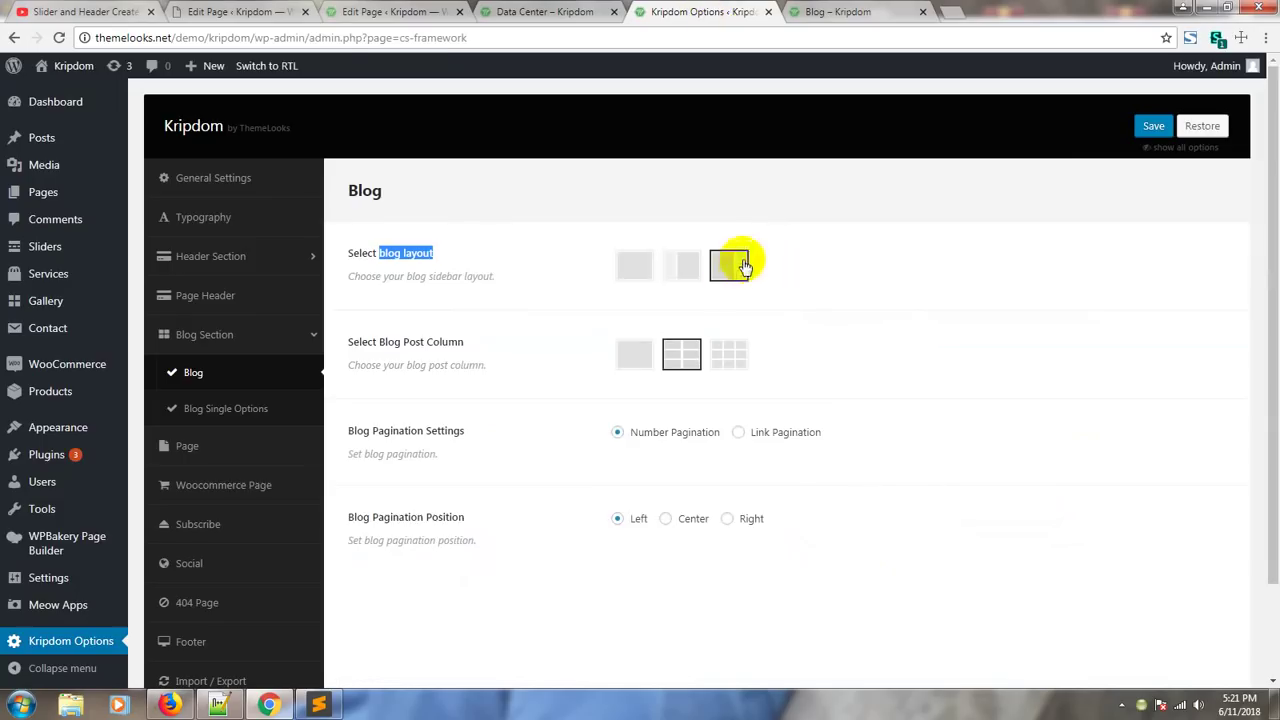
left_click(848, 12)
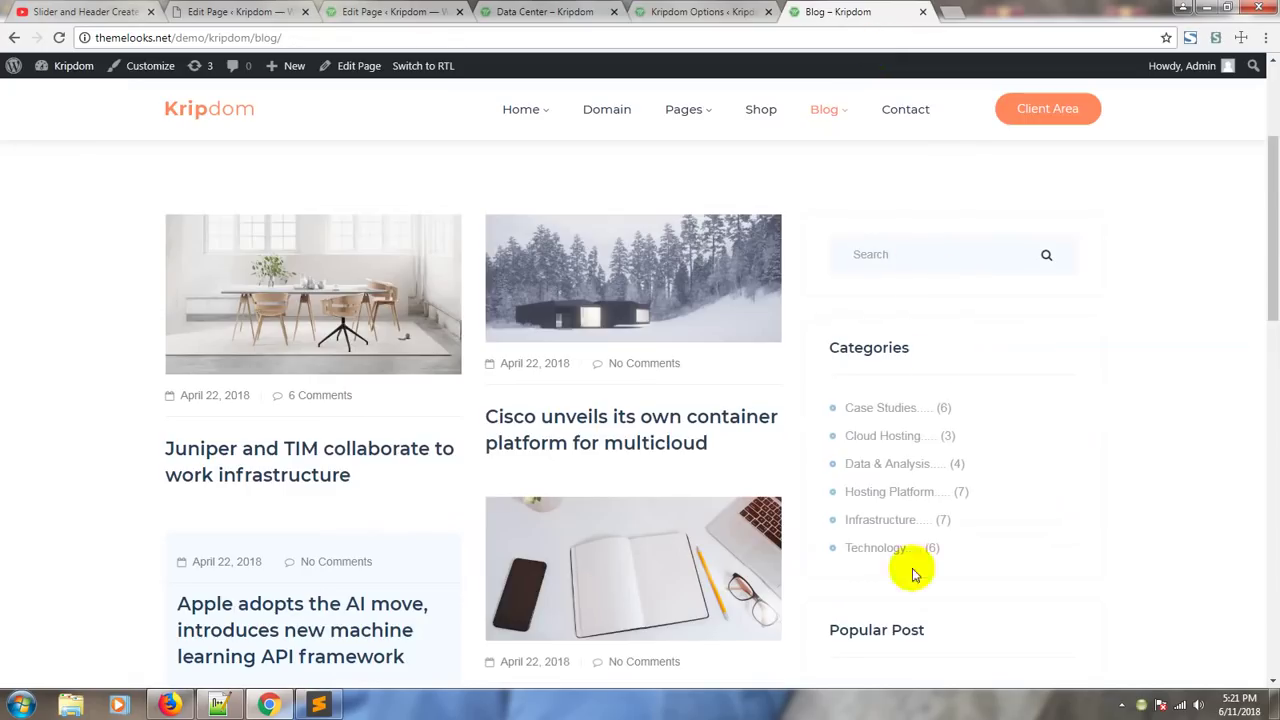
left_click(712, 12)
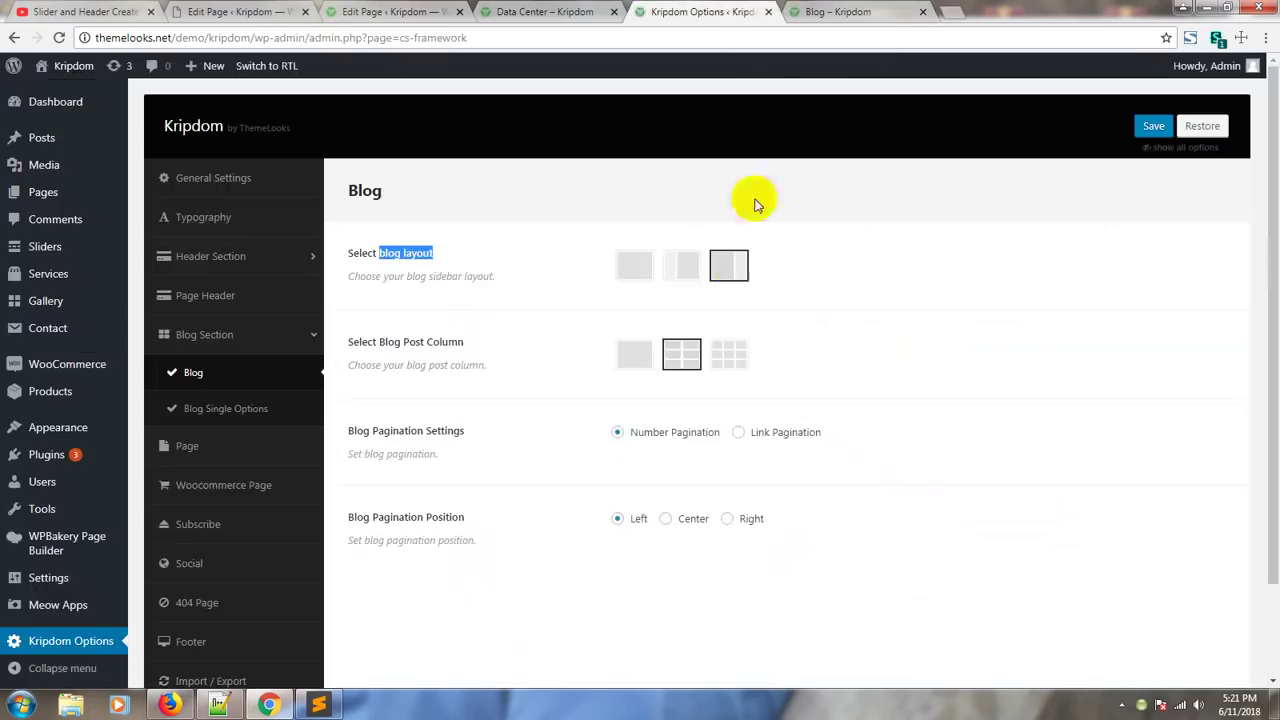
left_click(835, 12)
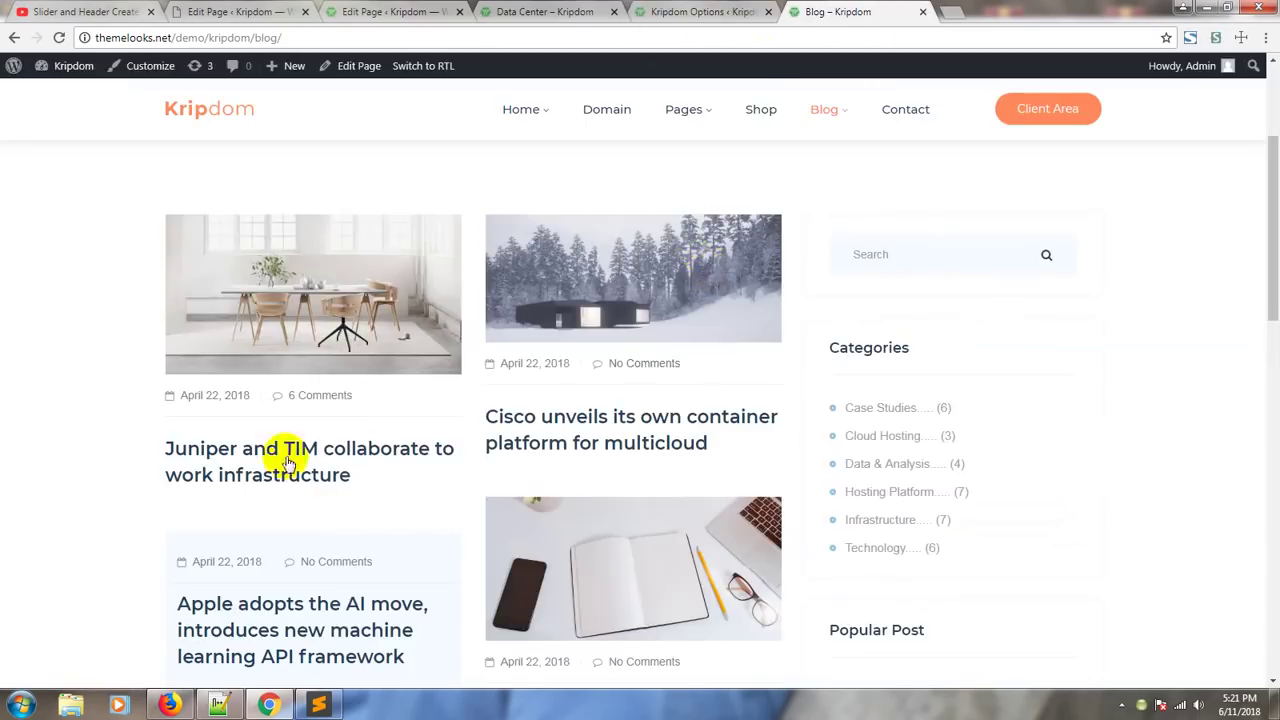
left_click(733, 10)
- Review the Select Blog Post Column option and compare it with the post columns on the live Blog page
scroll(790, 450, "down", 1)
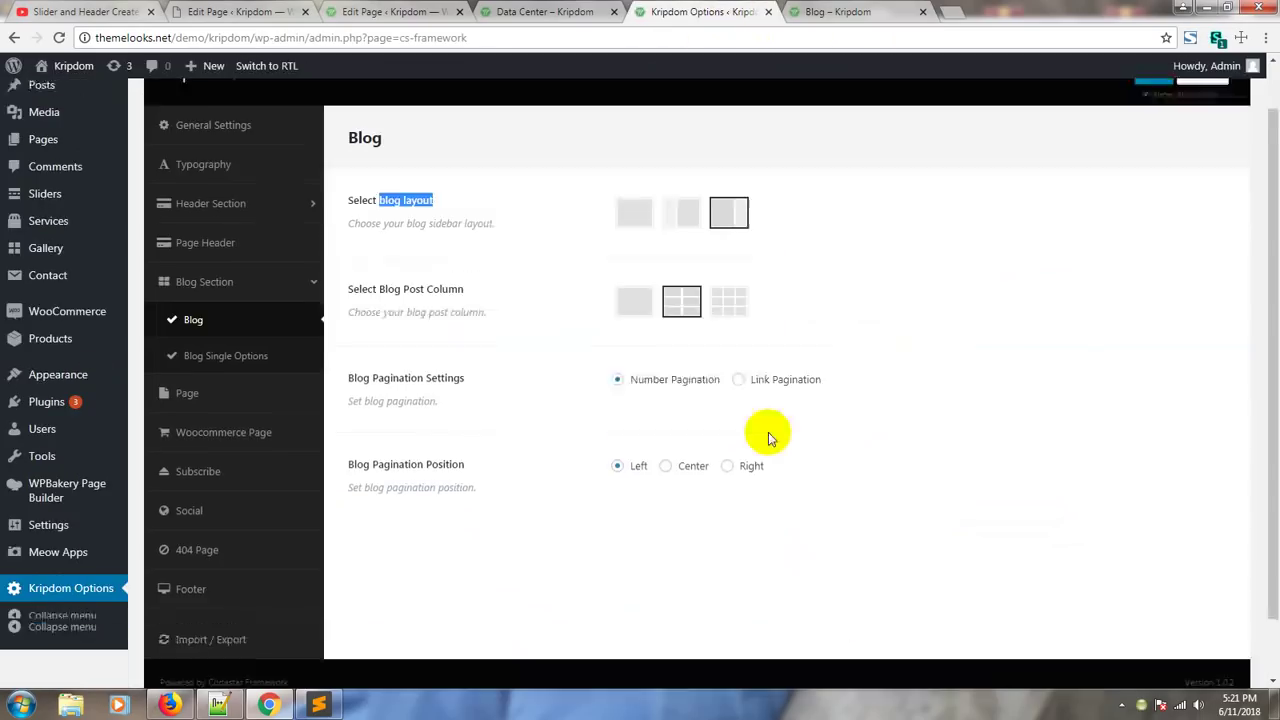
left_click_drag(353, 267, 486, 277)
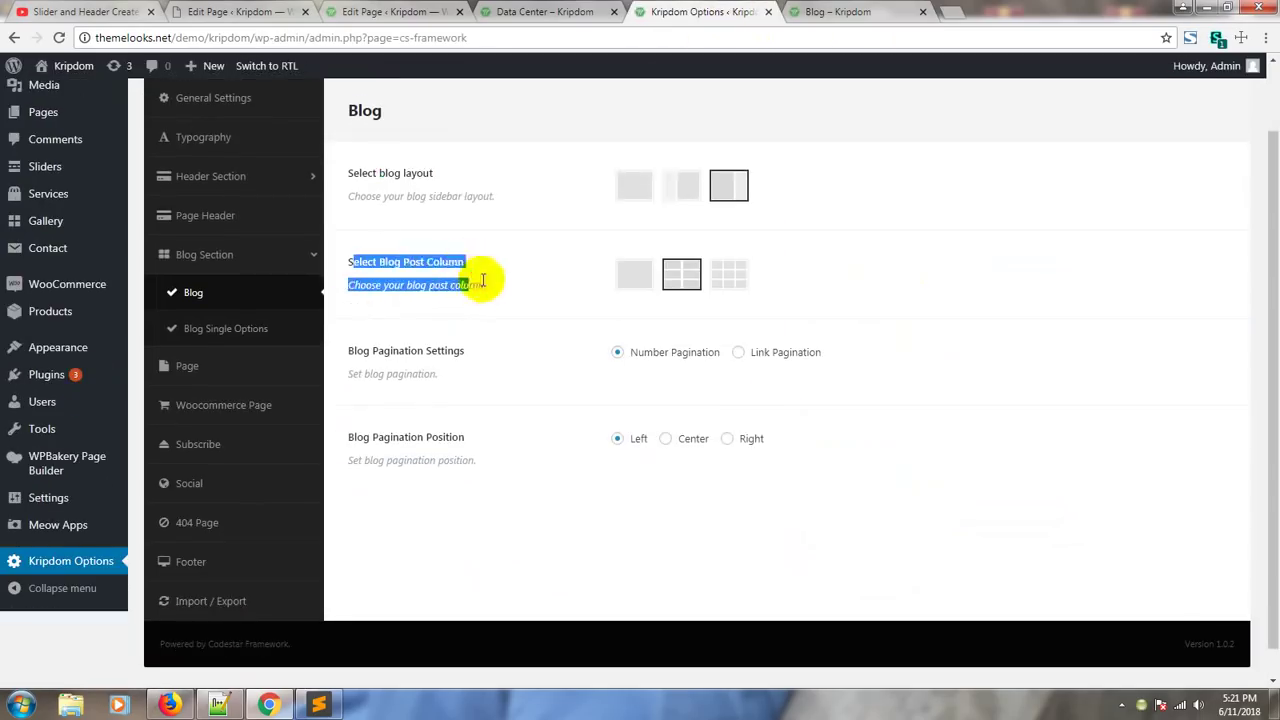
left_click(496, 283)
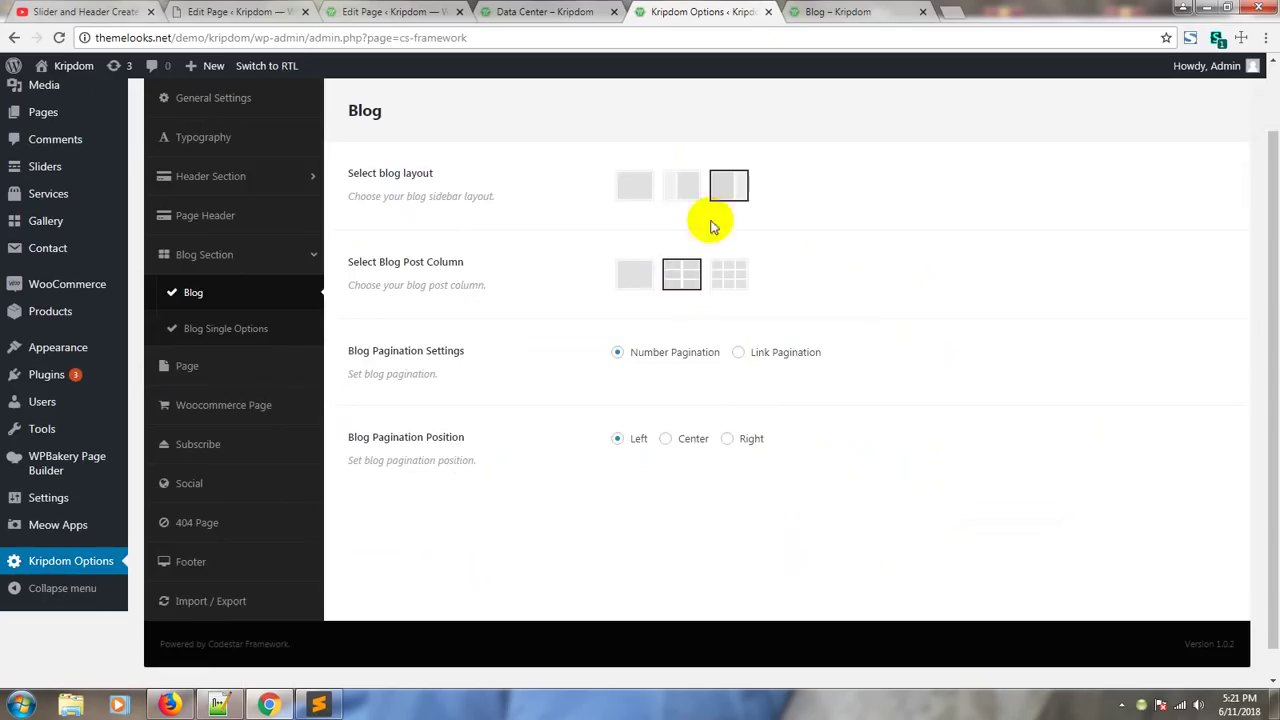
left_click(829, 12)
scroll(800, 430, "down", 2)
scroll(745, 430, "up", 1)
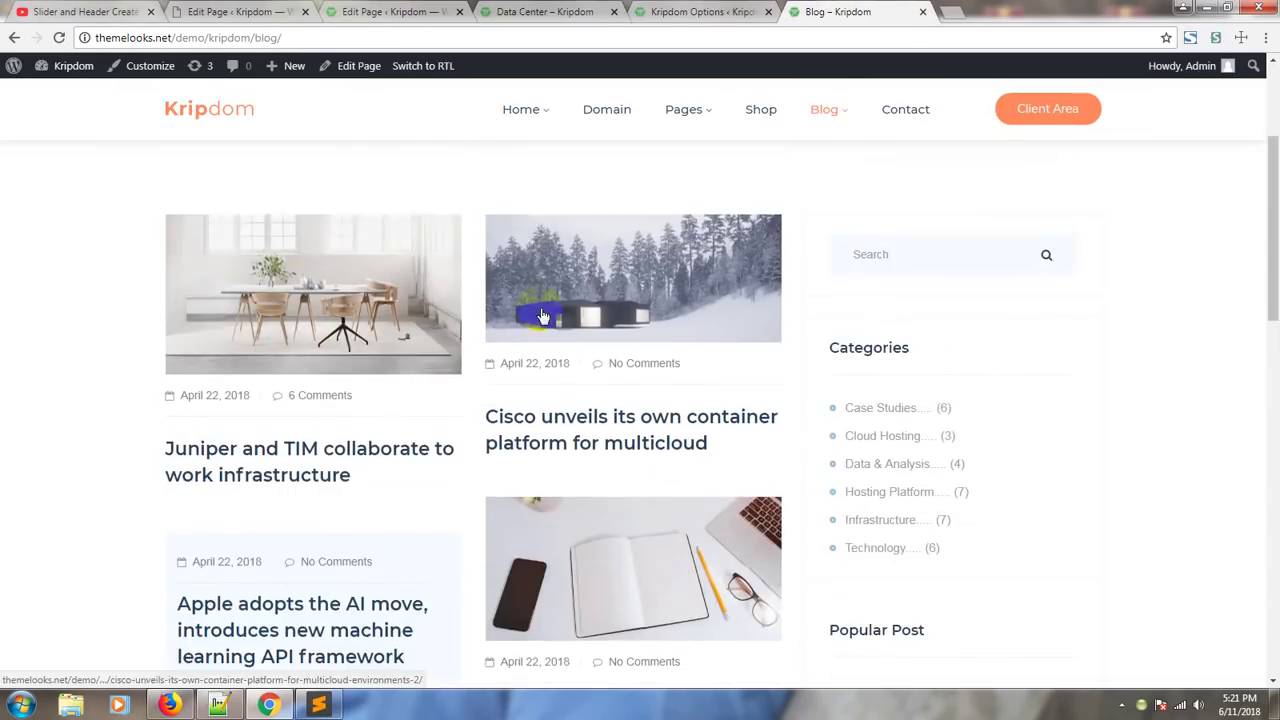
- Set the blog post column to the single-column layout, save the options, and reload the Blog page to view its posts
left_click(703, 13)
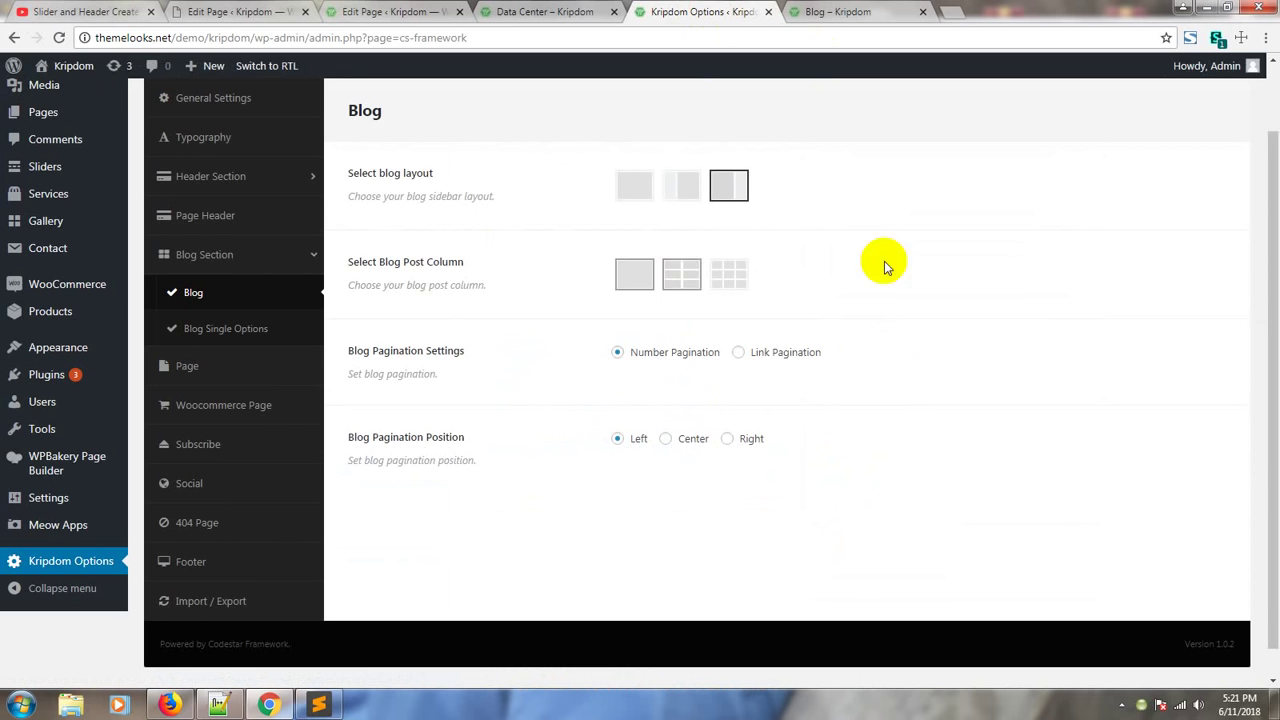
scroll(1171, 214, "up", 1)
left_click(1143, 126)
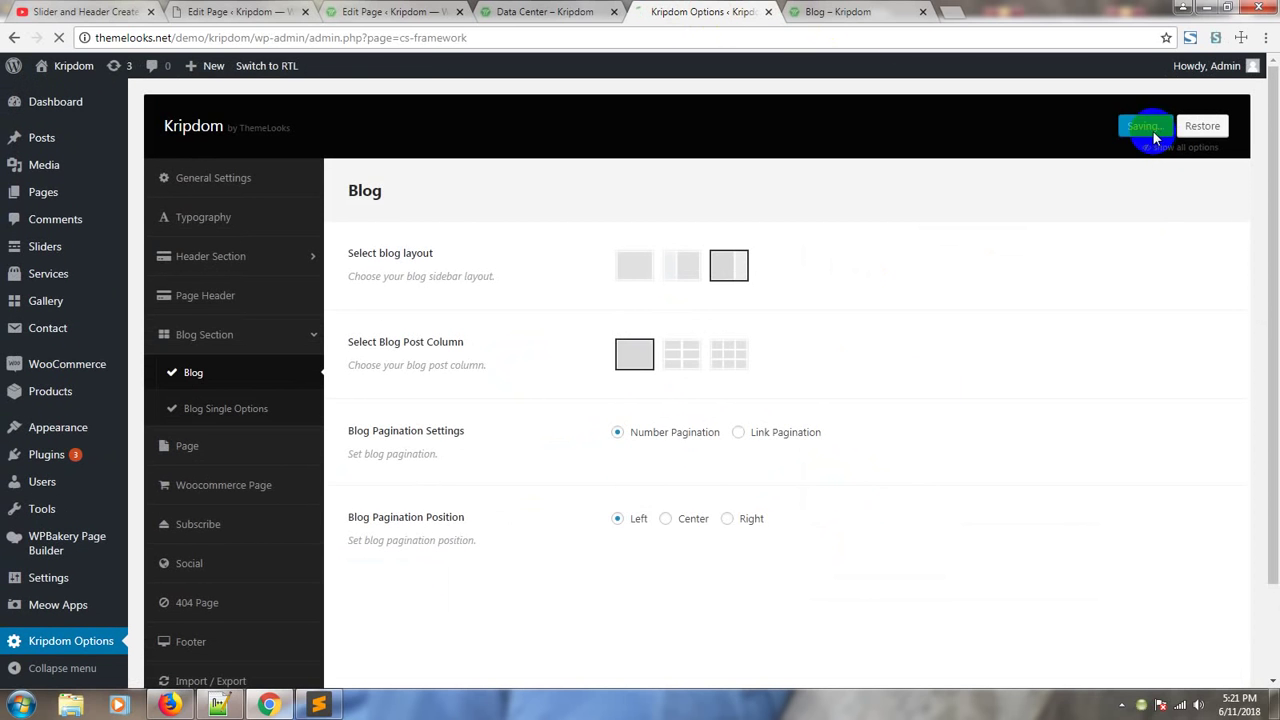
left_click(858, 11)
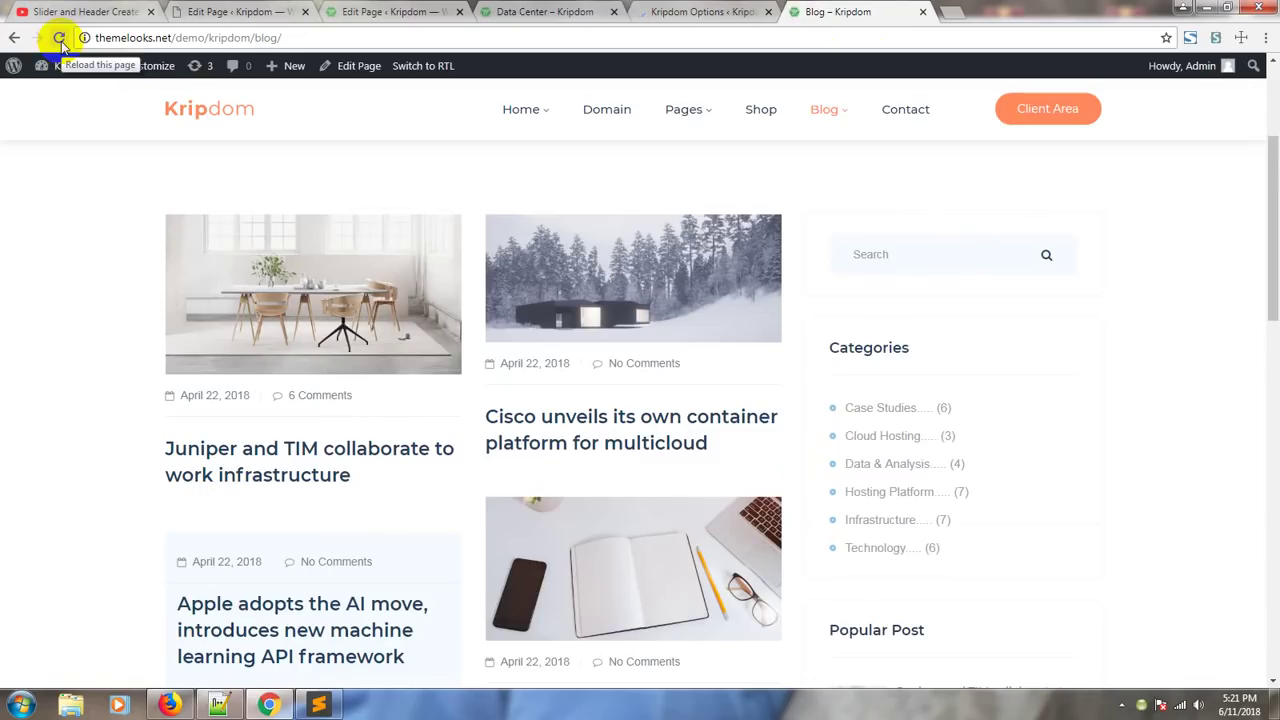
left_click(60, 39)
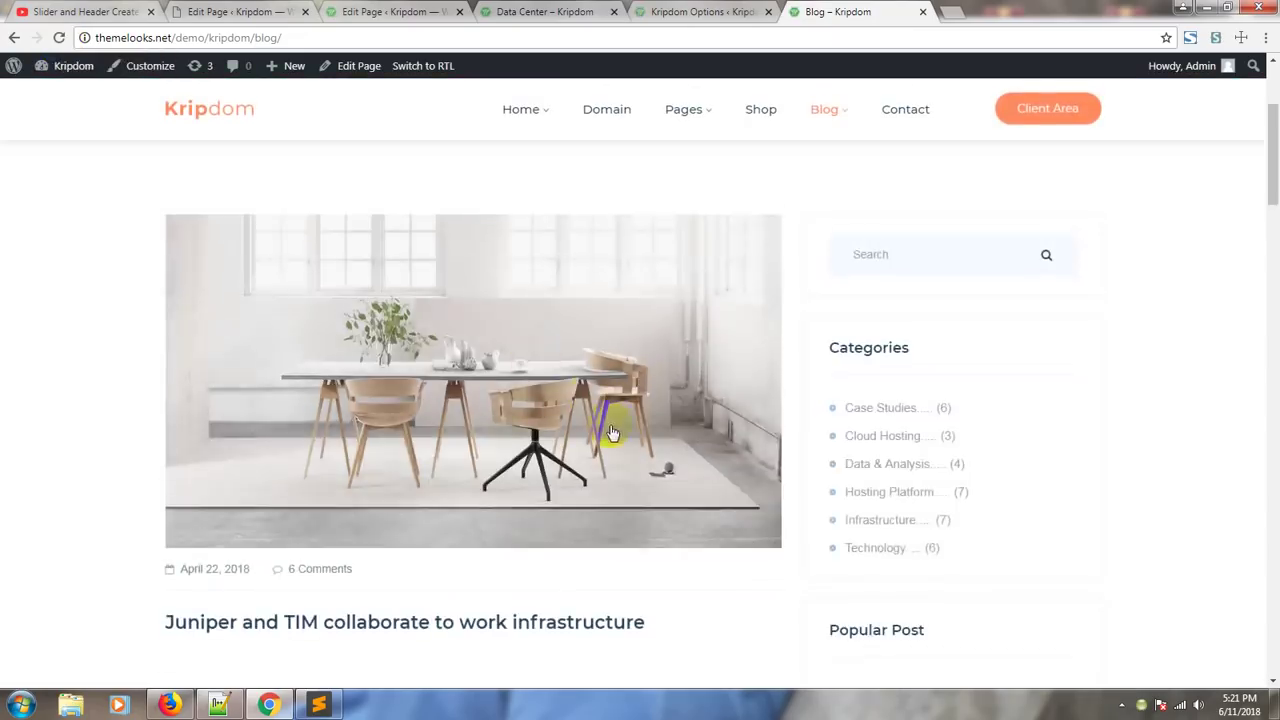
scroll(613, 432, "down", 3)
scroll(551, 423, "up", 4)
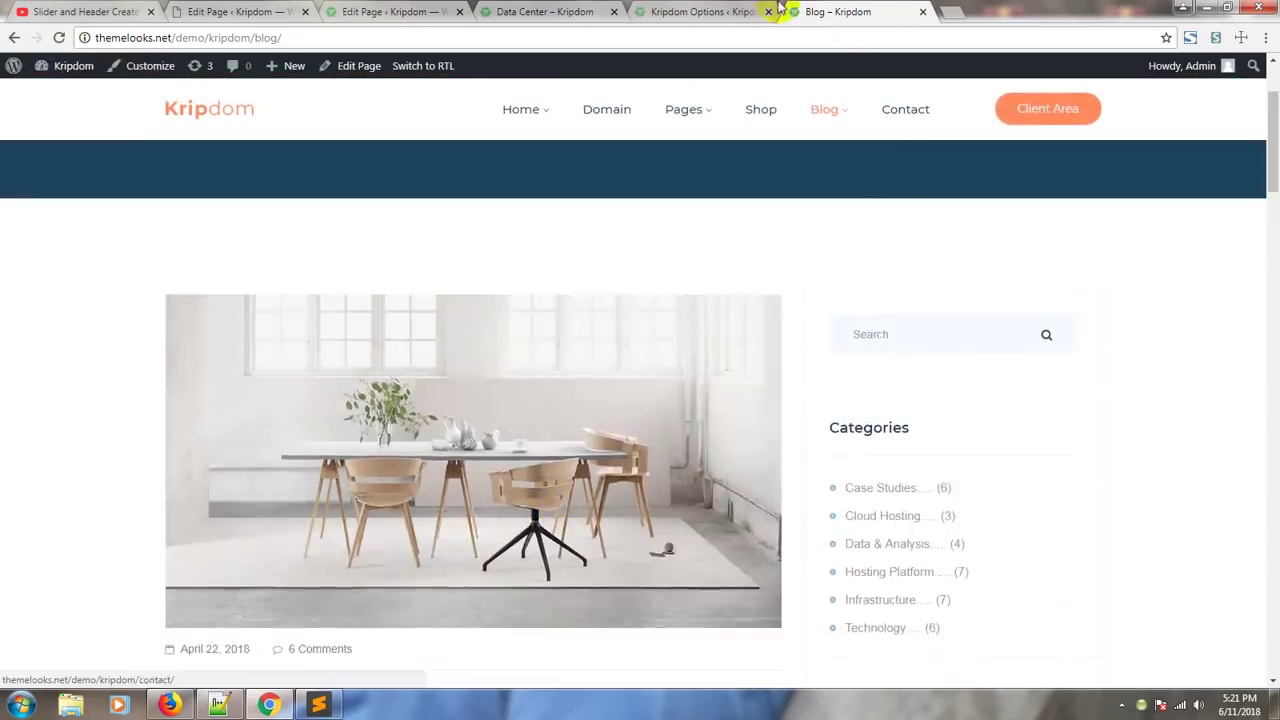
- Set the blog post column back to the two-column layout, save the options, and reload the Blog page
left_click(700, 11)
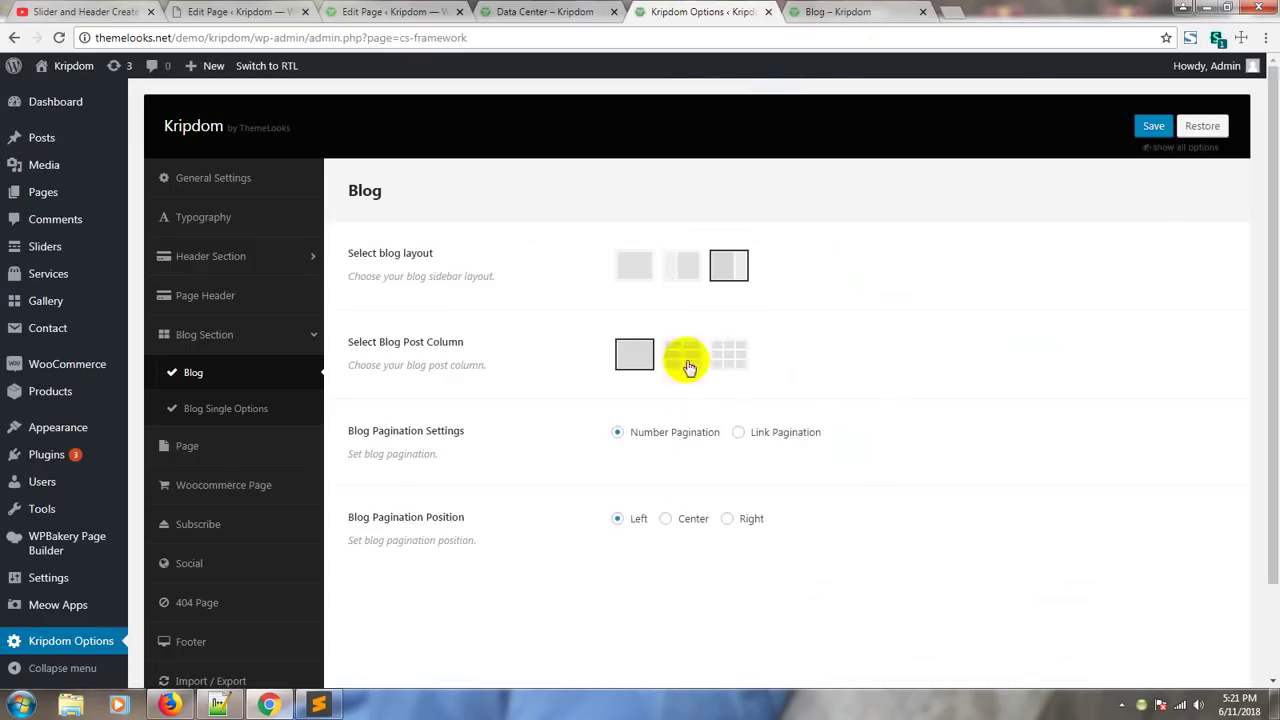
left_click(681, 354)
left_click(1153, 126)
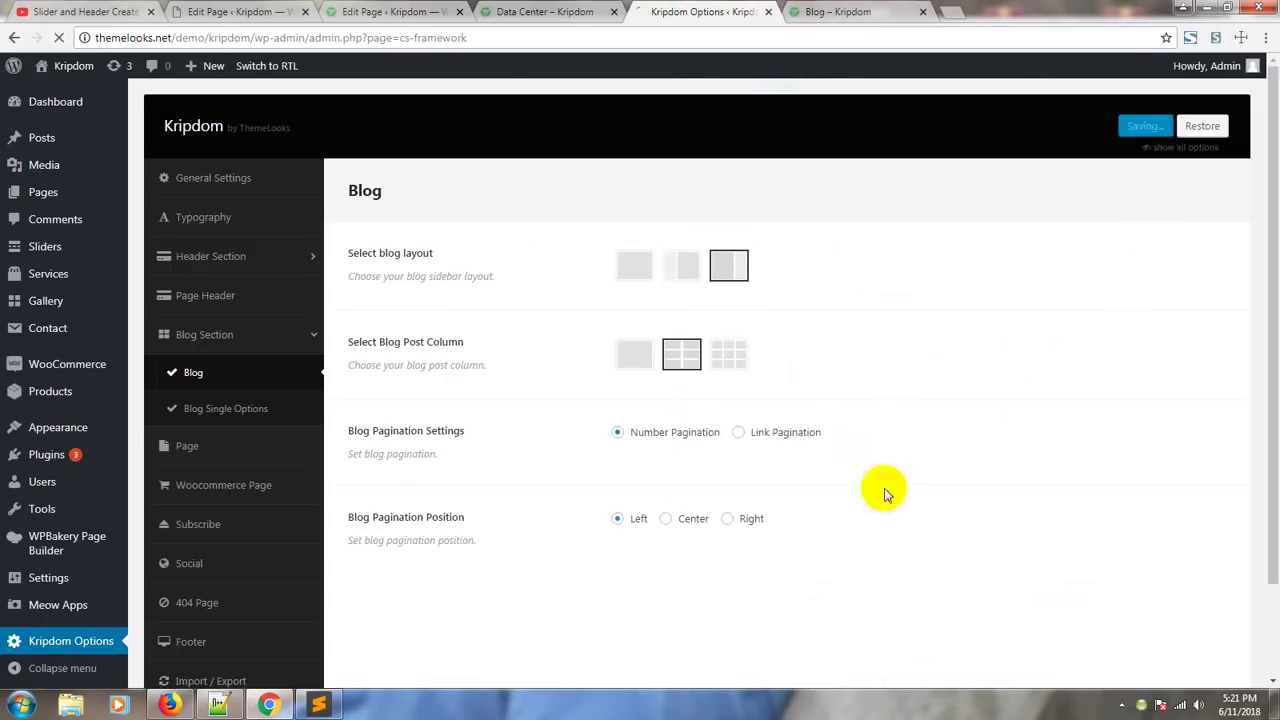
left_click(845, 11)
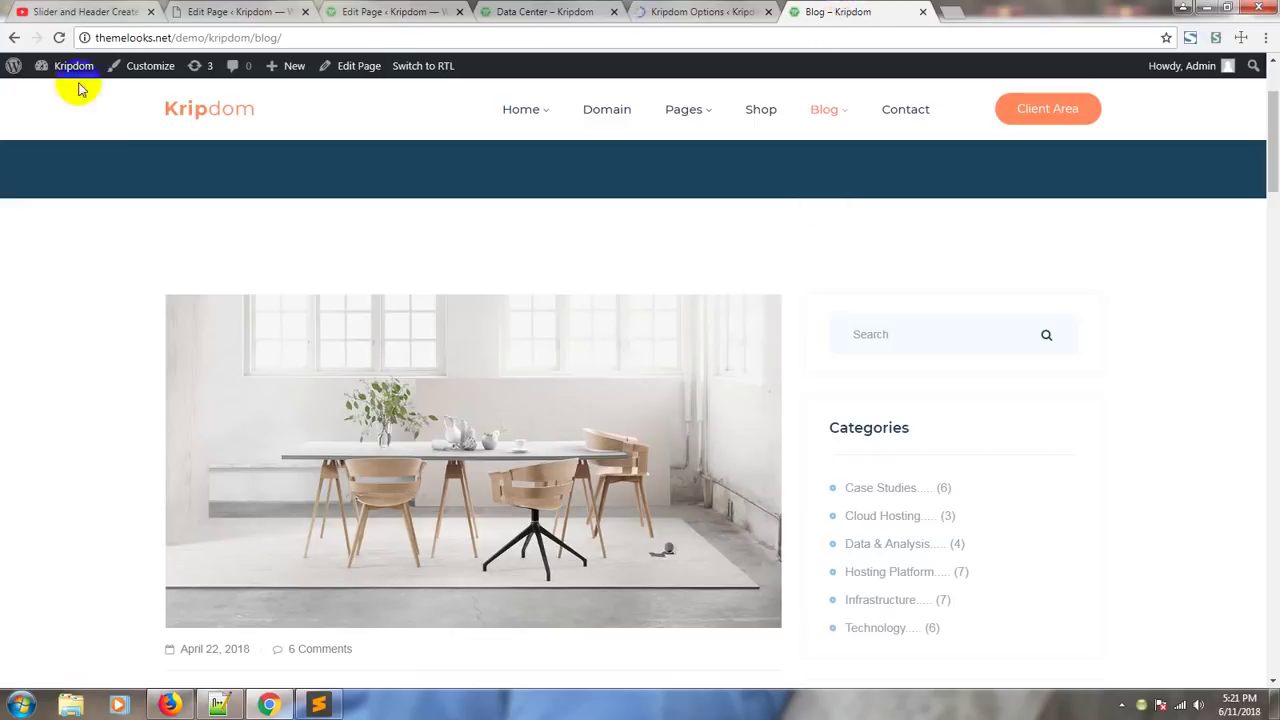
left_click(60, 39)
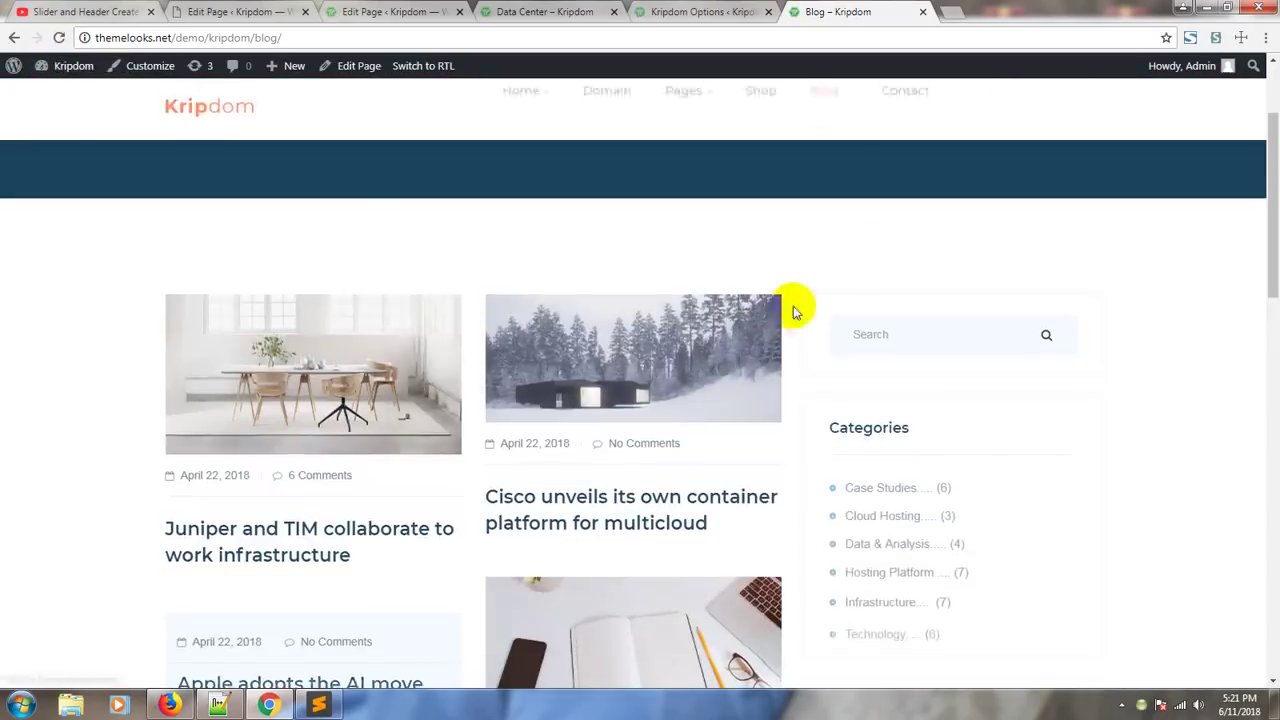
- Examine the Blog Pagination Settings option and compare it with the pagination beneath the posts on the live Blog page
left_click(722, 11)
scroll(887, 403, "down", 2)
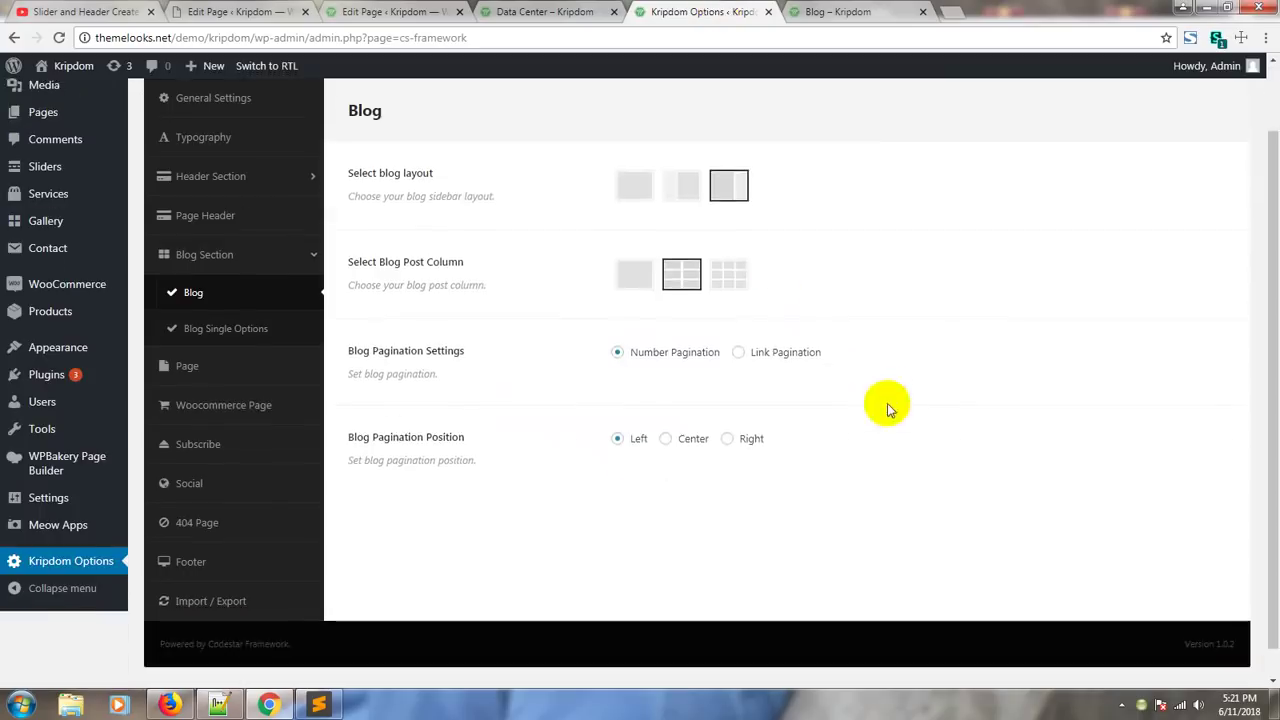
left_click(484, 352)
left_click_drag(484, 352, 352, 350)
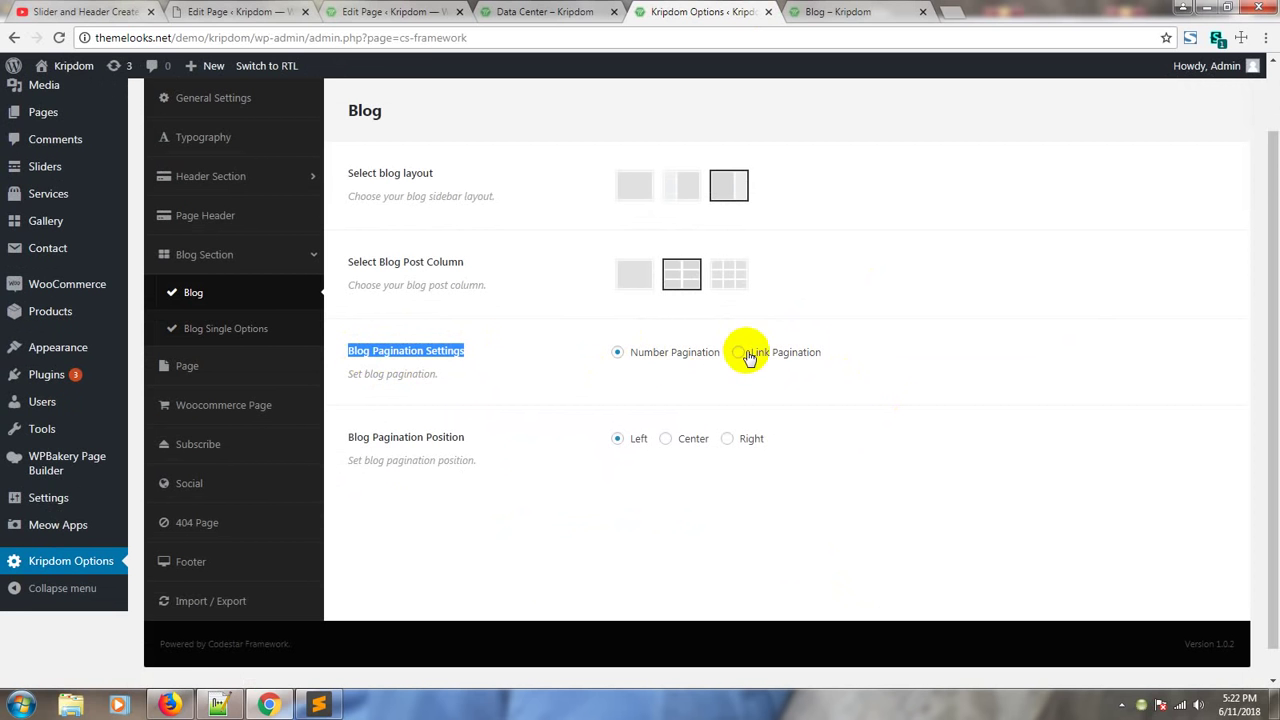
left_click(810, 12)
scroll(795, 420, "down", 5)
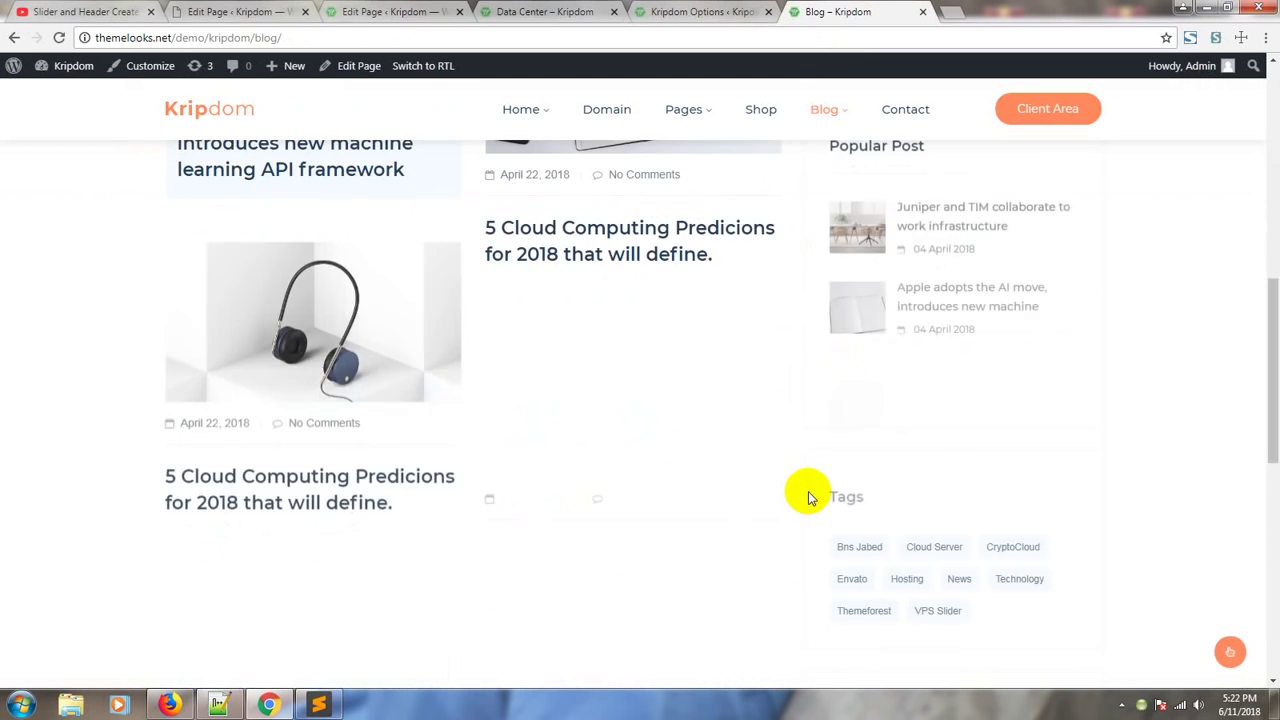
scroll(810, 497, "down", 5)
left_click_drag(300, 477, 165, 480)
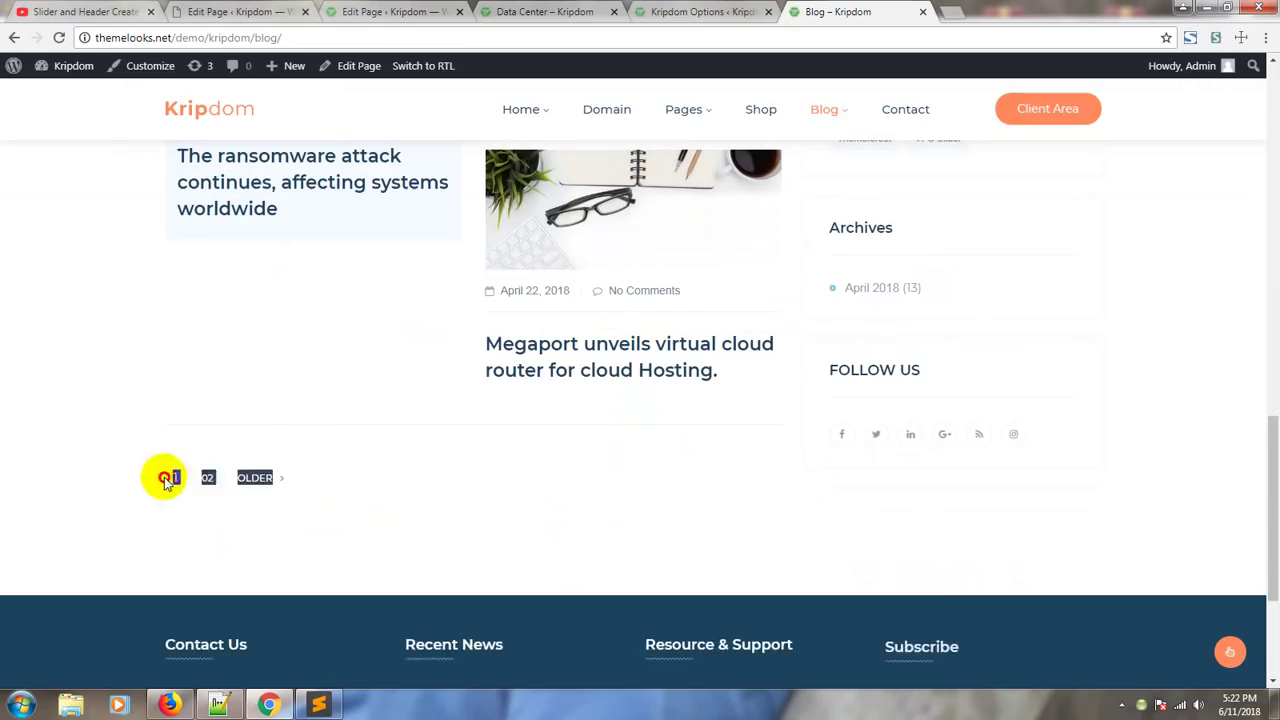
left_click(530, 88)
- Set the blog pagination to Link Pagination, save the options, and reload the Blog page to view its pagination
left_click(670, 12)
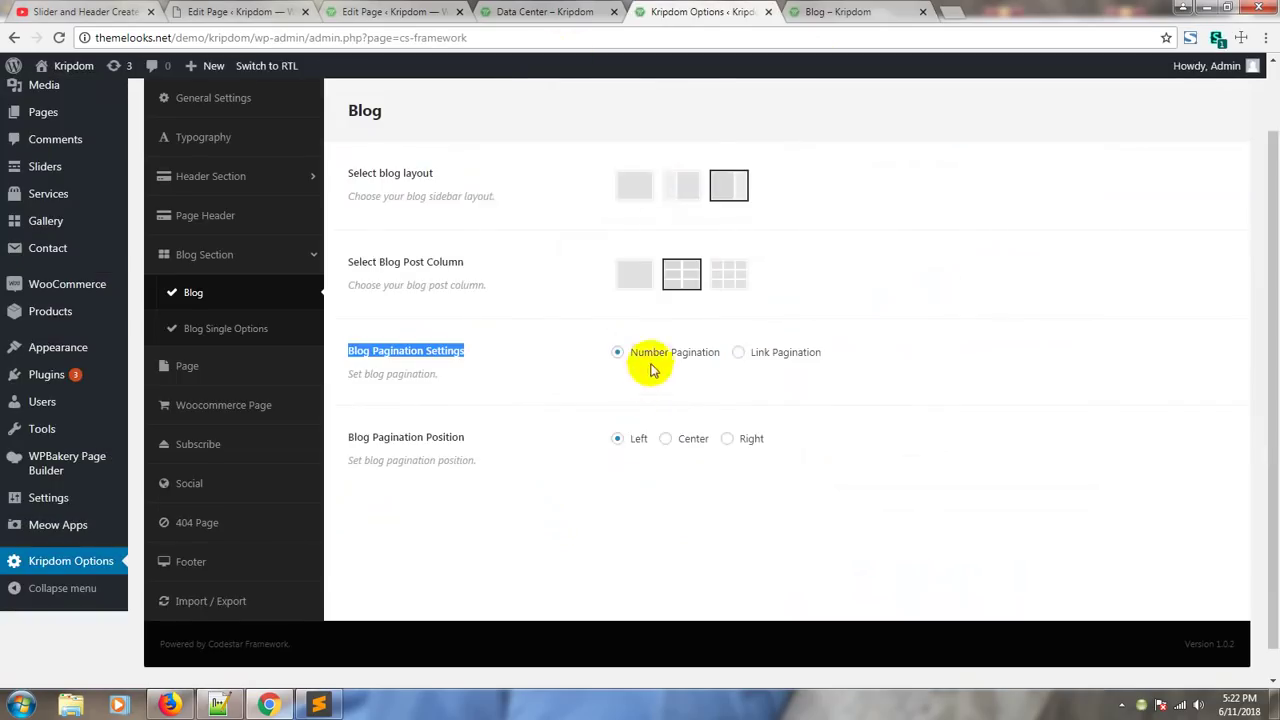
left_click(741, 352)
scroll(1150, 310, "up", 2)
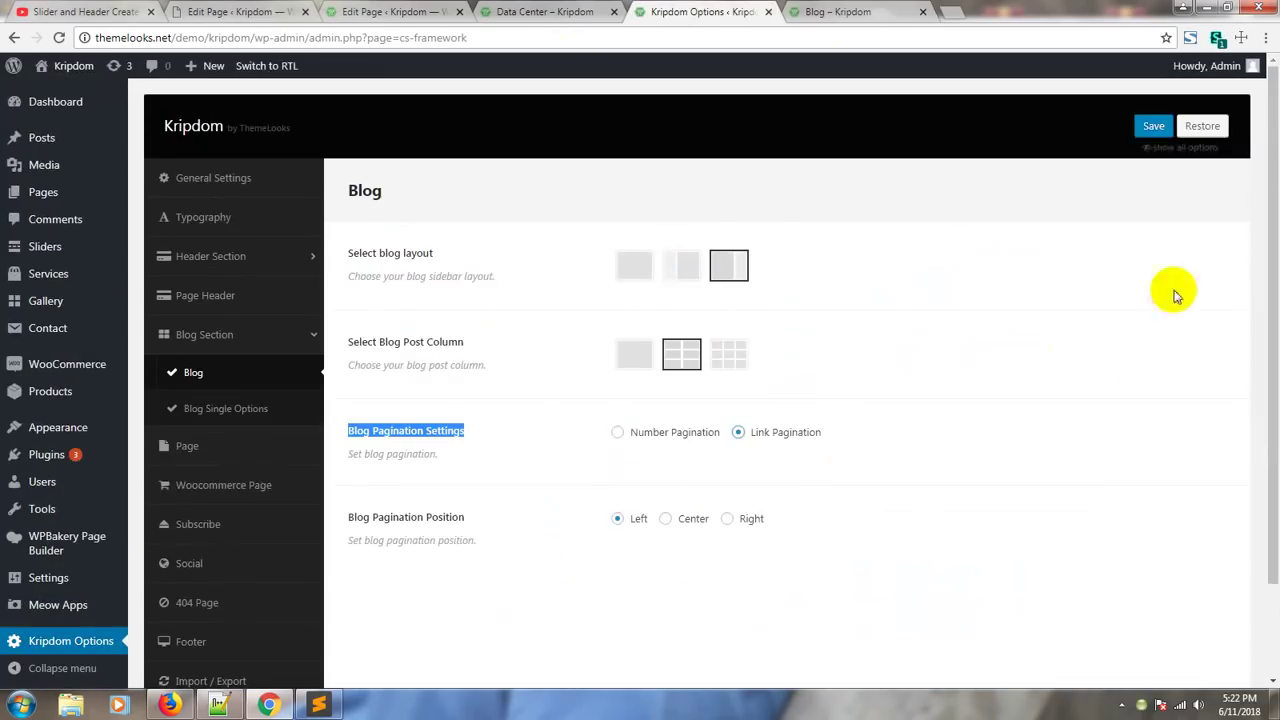
left_click(1143, 125)
key("ctrl+Tab")
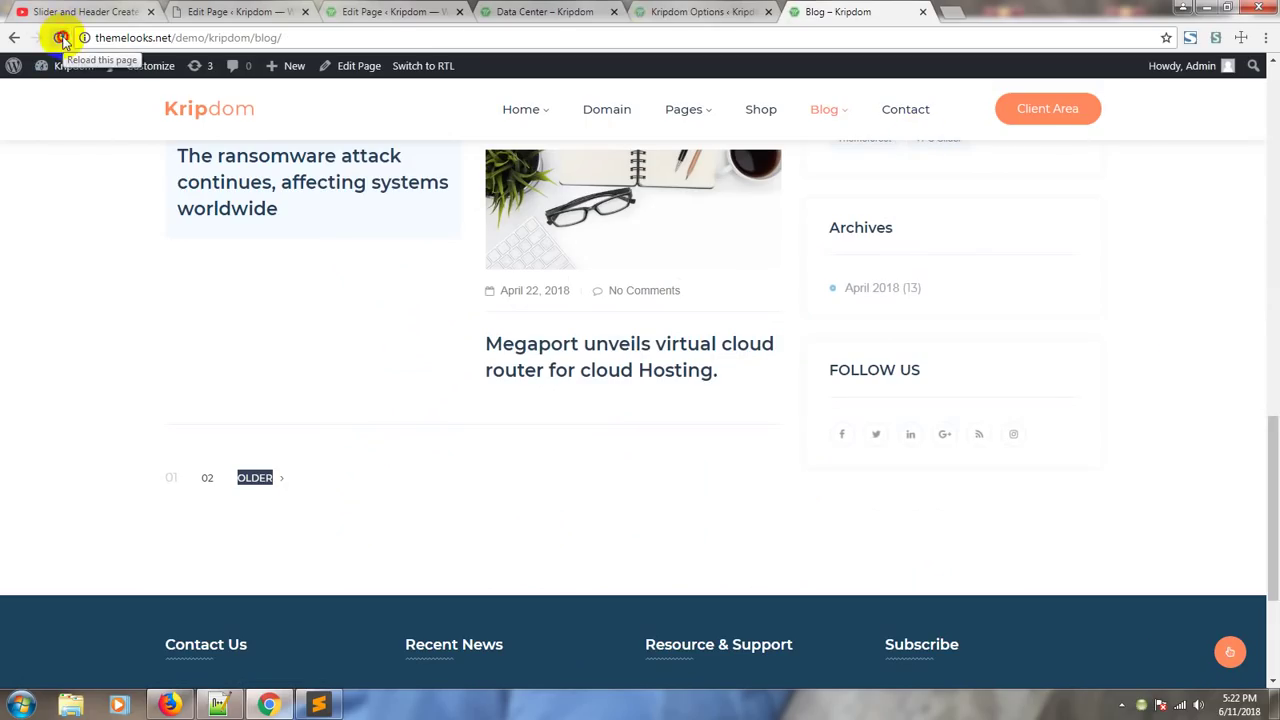
left_click(60, 38)
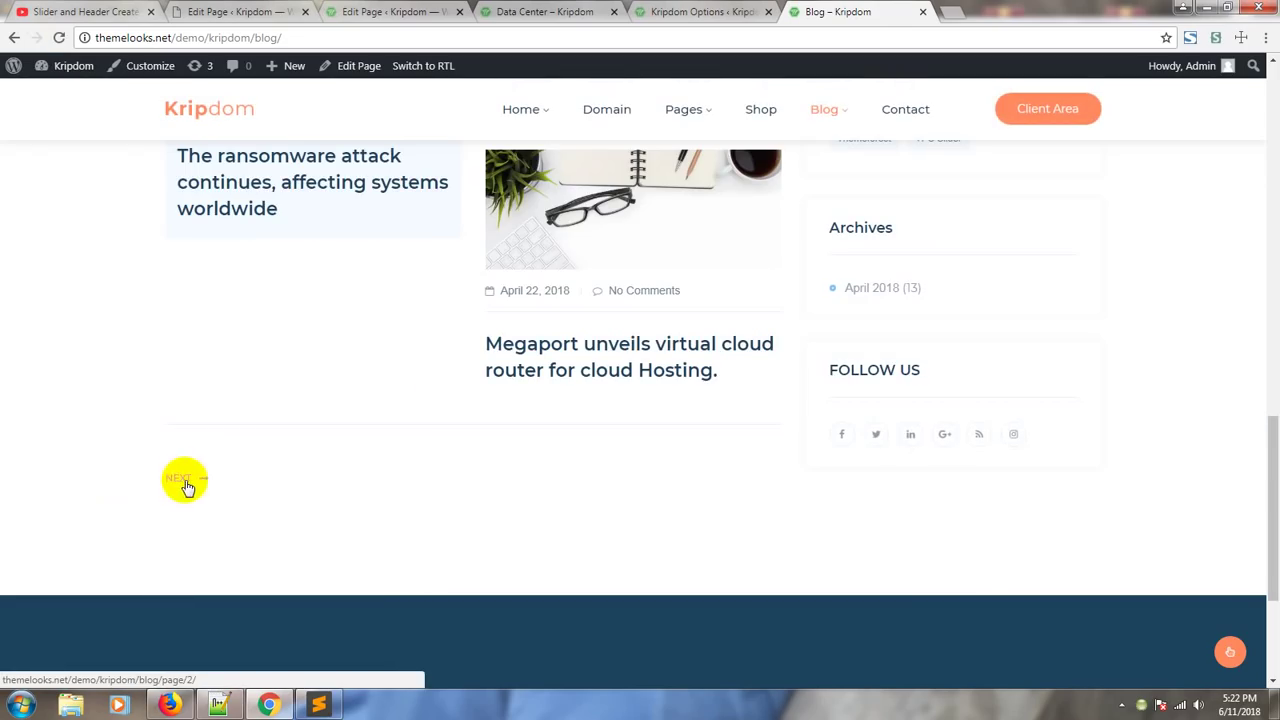
- Switch the blog pagination back to Number Pagination and save the options
left_click(694, 12)
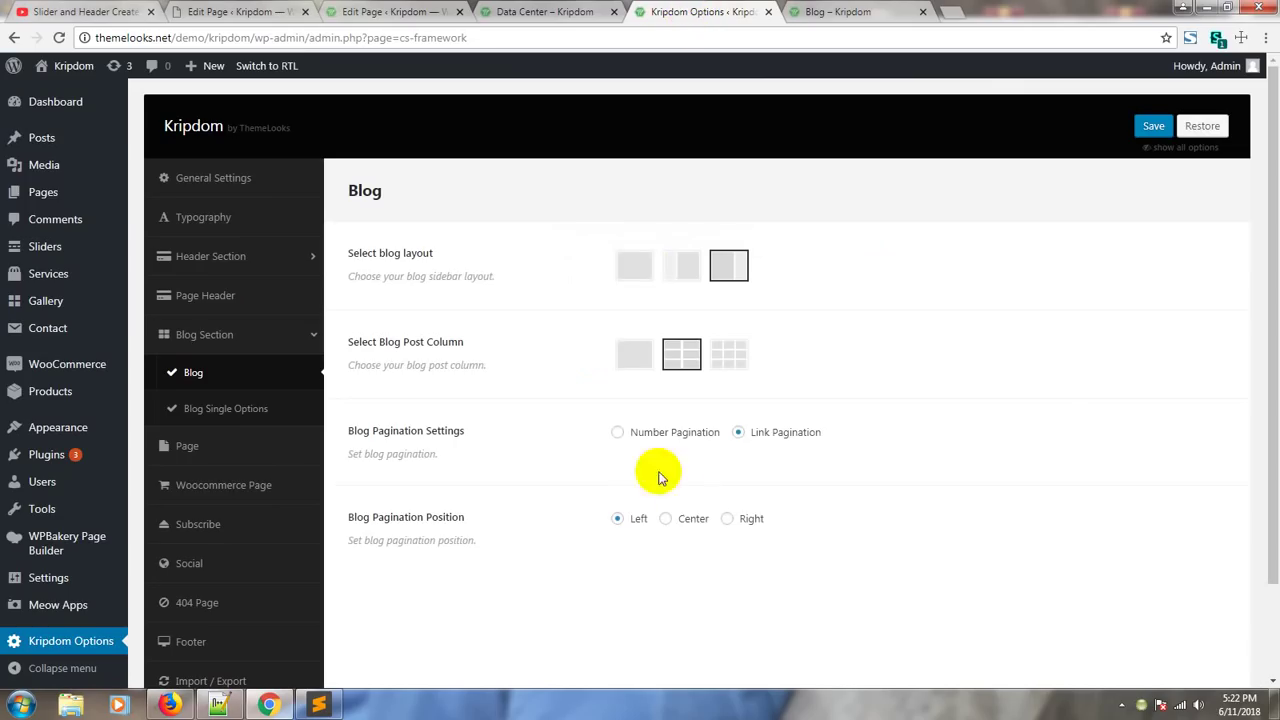
left_click(620, 436)
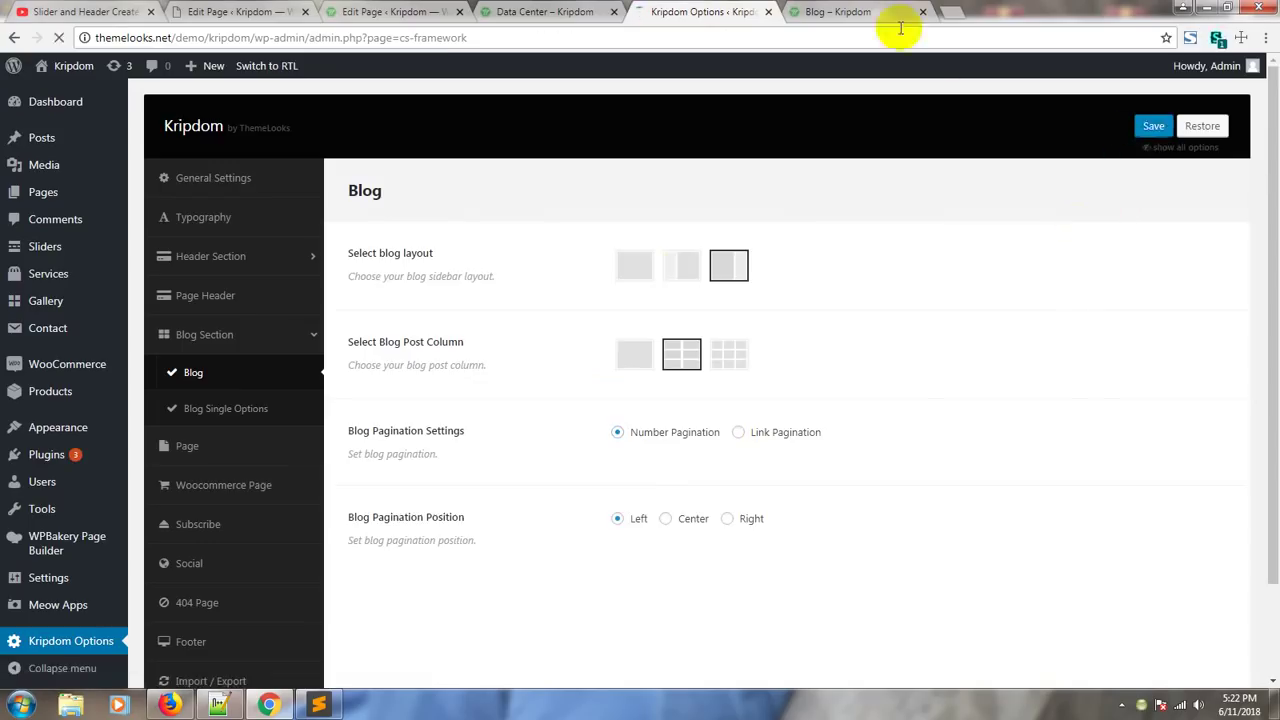
- Examine the Blog Pagination Position option and compare it with the pagination placement on the live Blog page
left_click(858, 14)
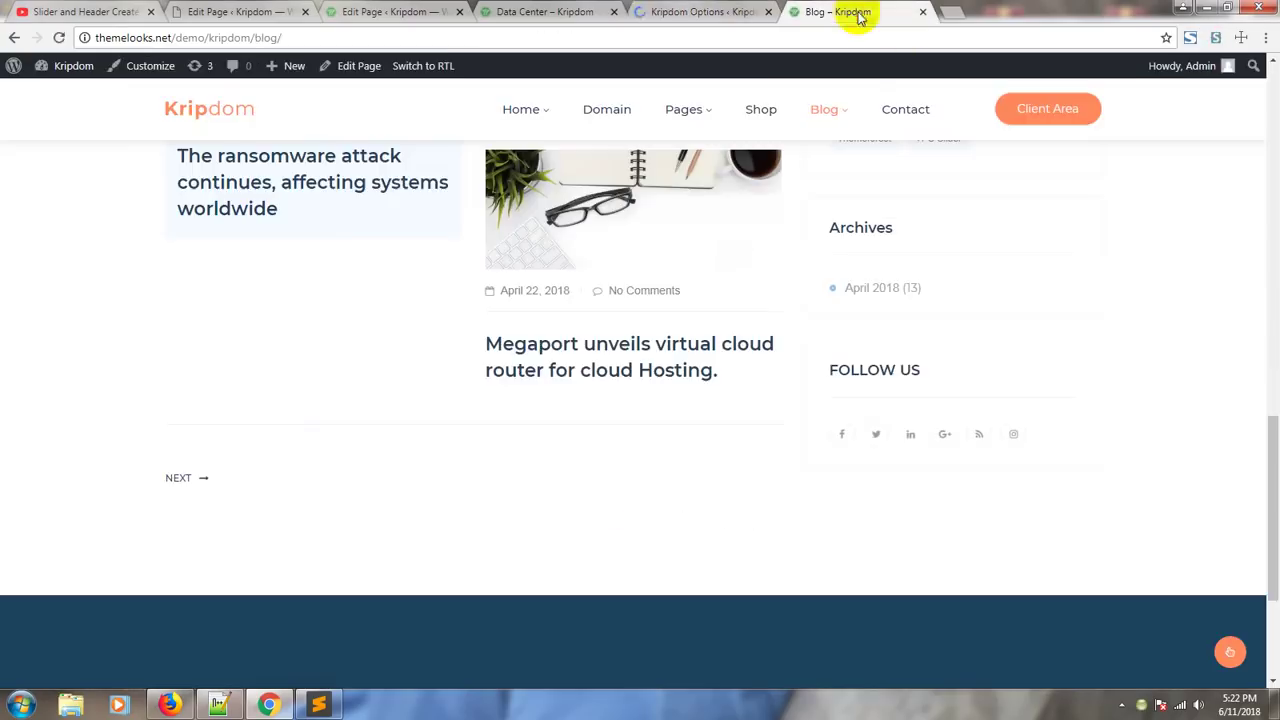
left_click(688, 11)
scroll(800, 415, "down", 1)
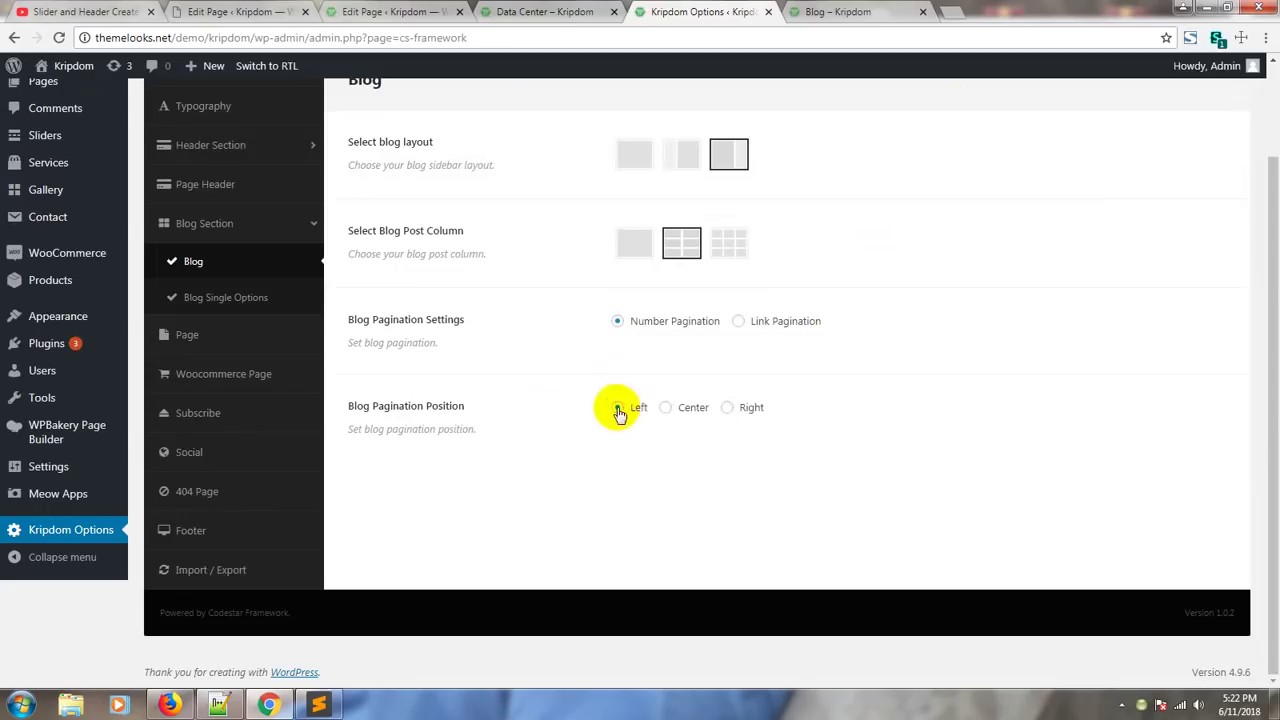
left_click(866, 12)
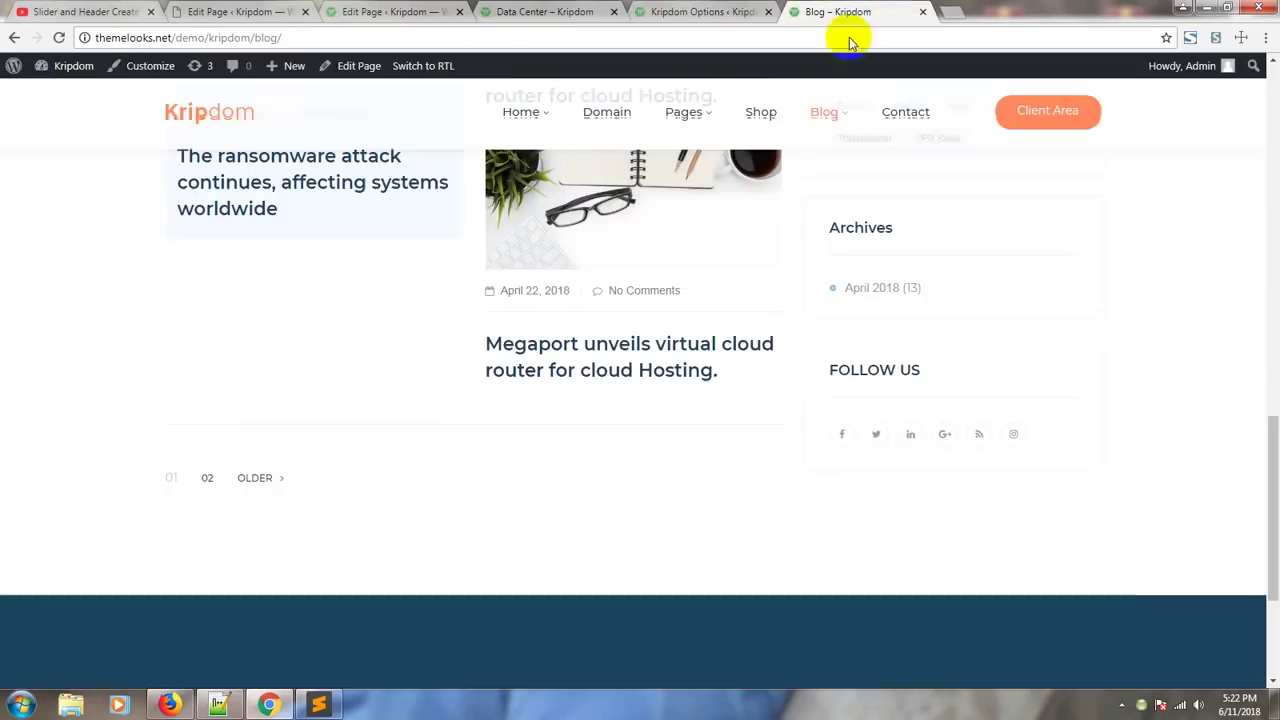
- Set the blog pagination position to Center, save the options, and reload the Blog page to view its pagination
left_click(708, 11)
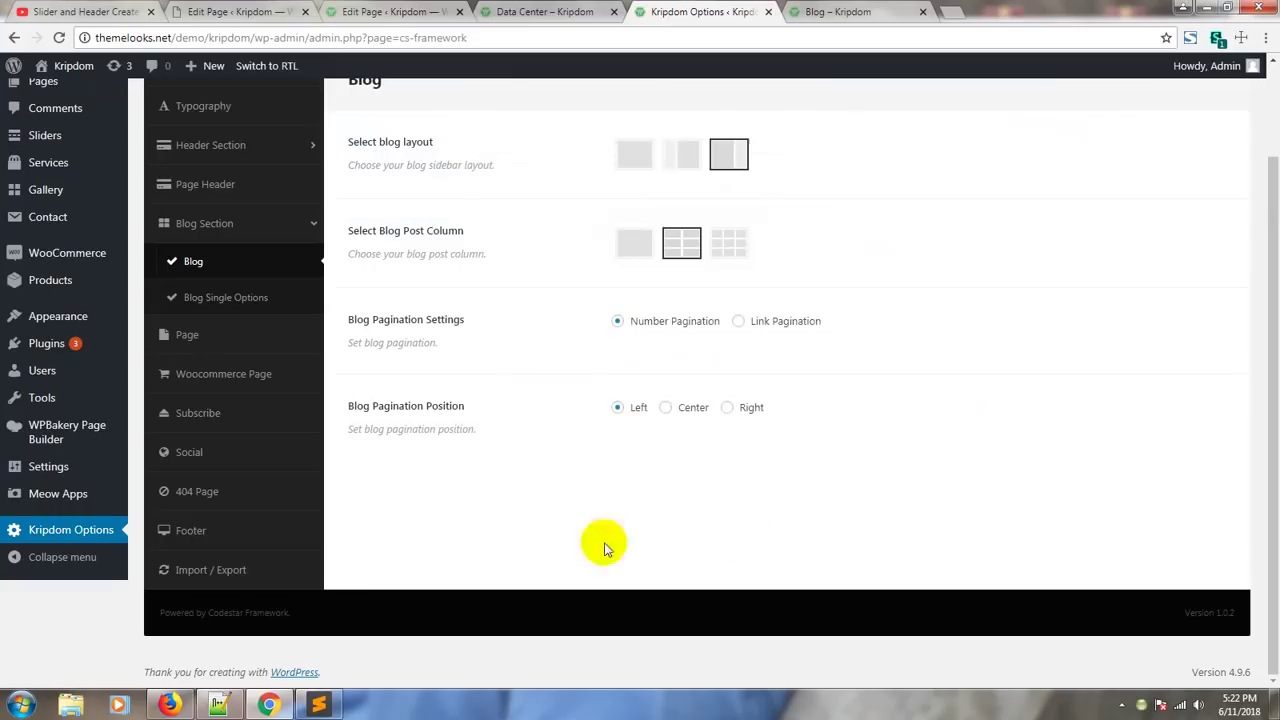
left_click(684, 407)
scroll(1180, 304, "up", 1)
scroll(1205, 302, "up", 1)
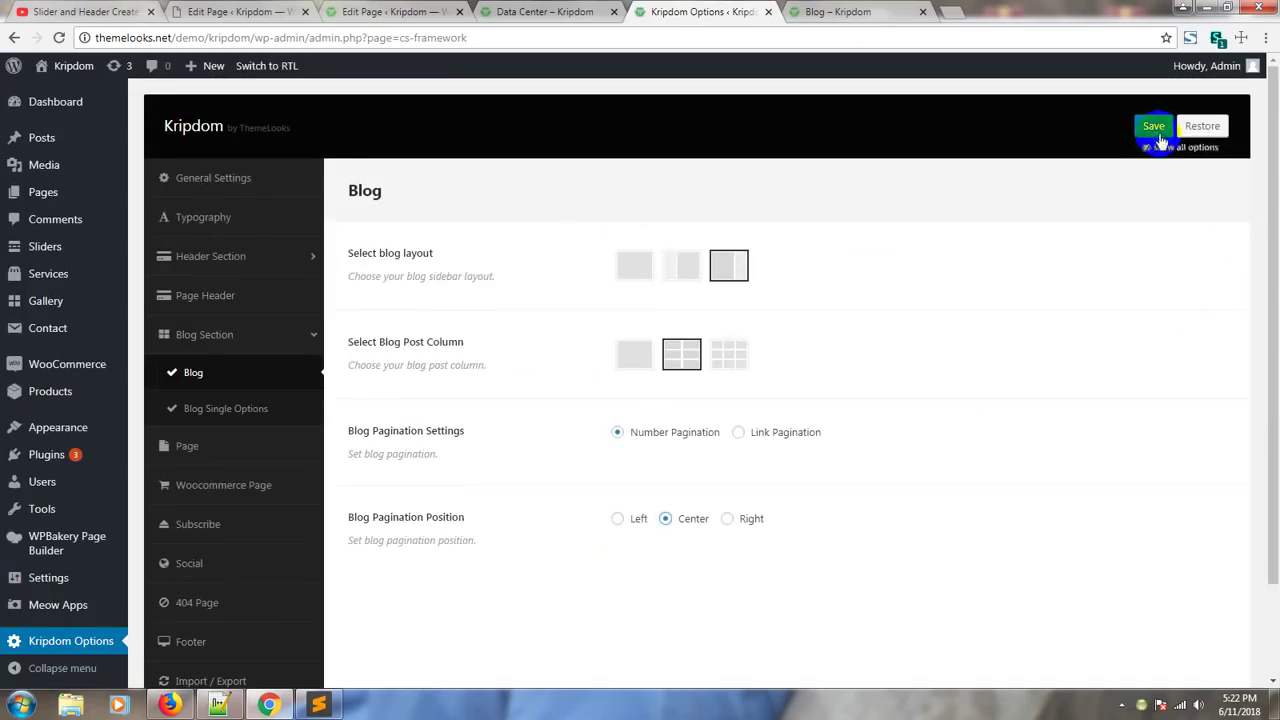
left_click(880, 11)
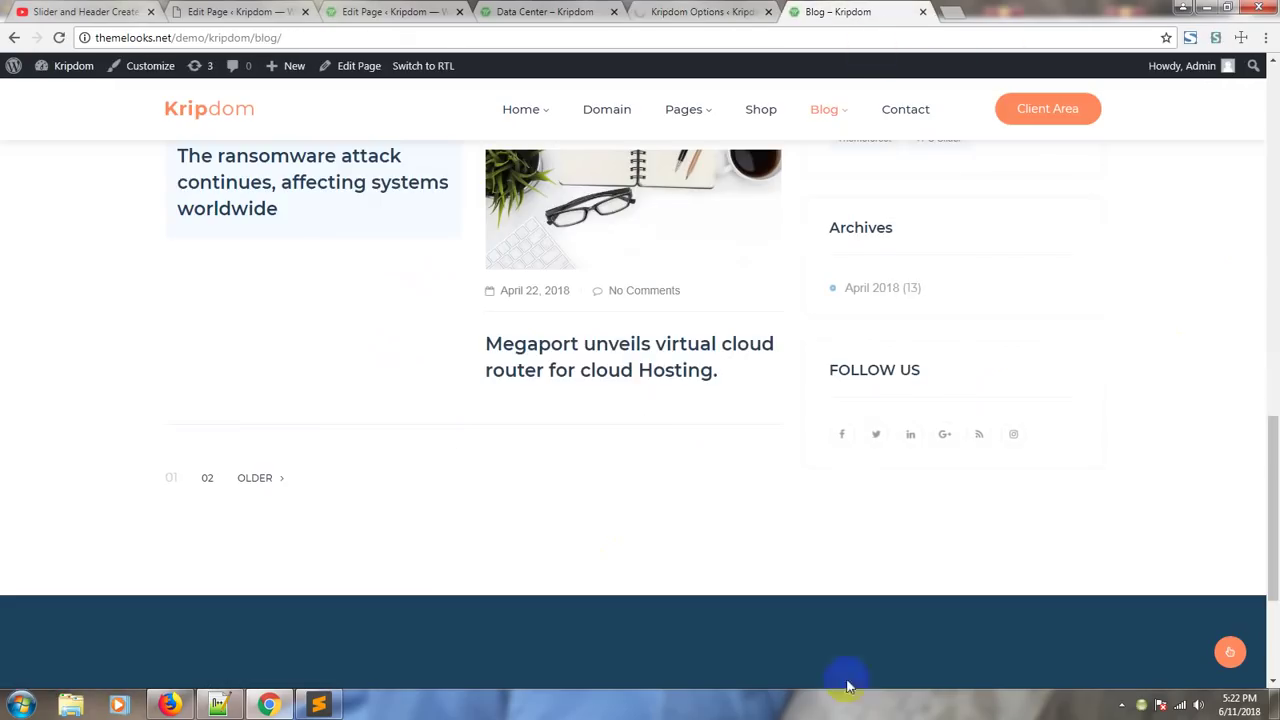
left_click(59, 38)
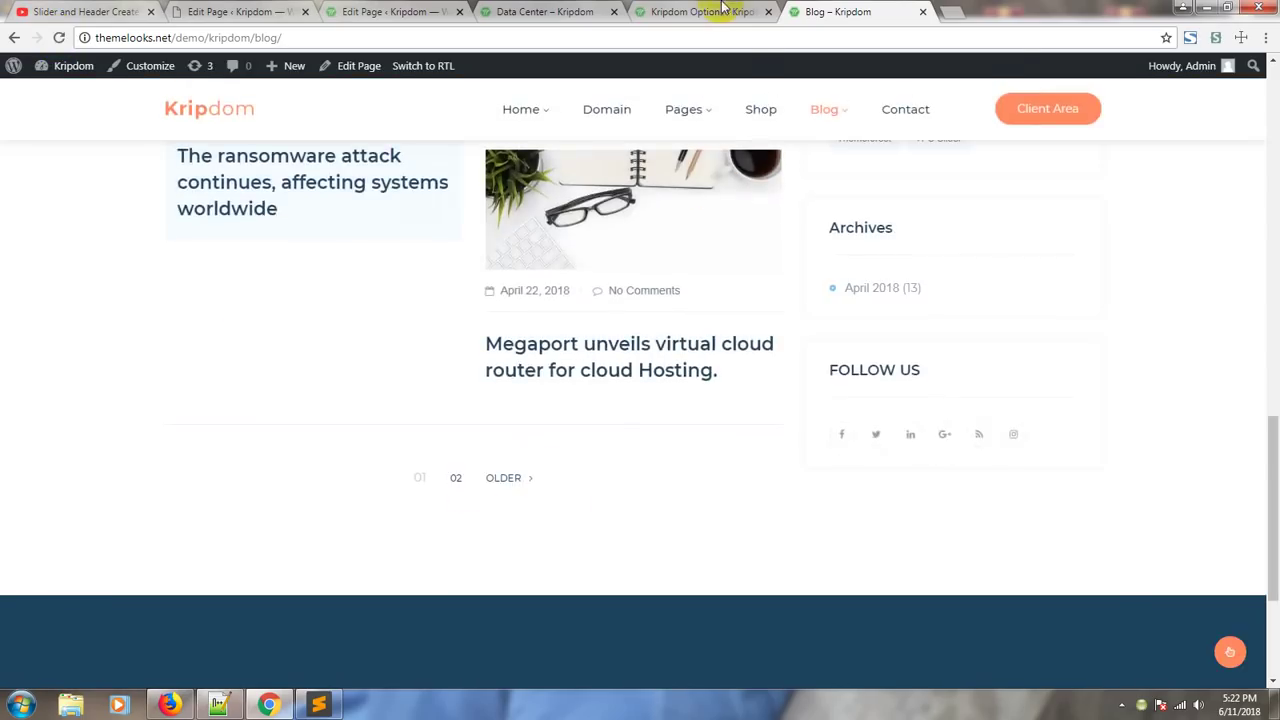
- Set the blog pagination position back to Left, save the options, and reload the Blog page
left_click(722, 10)
left_click(621, 526)
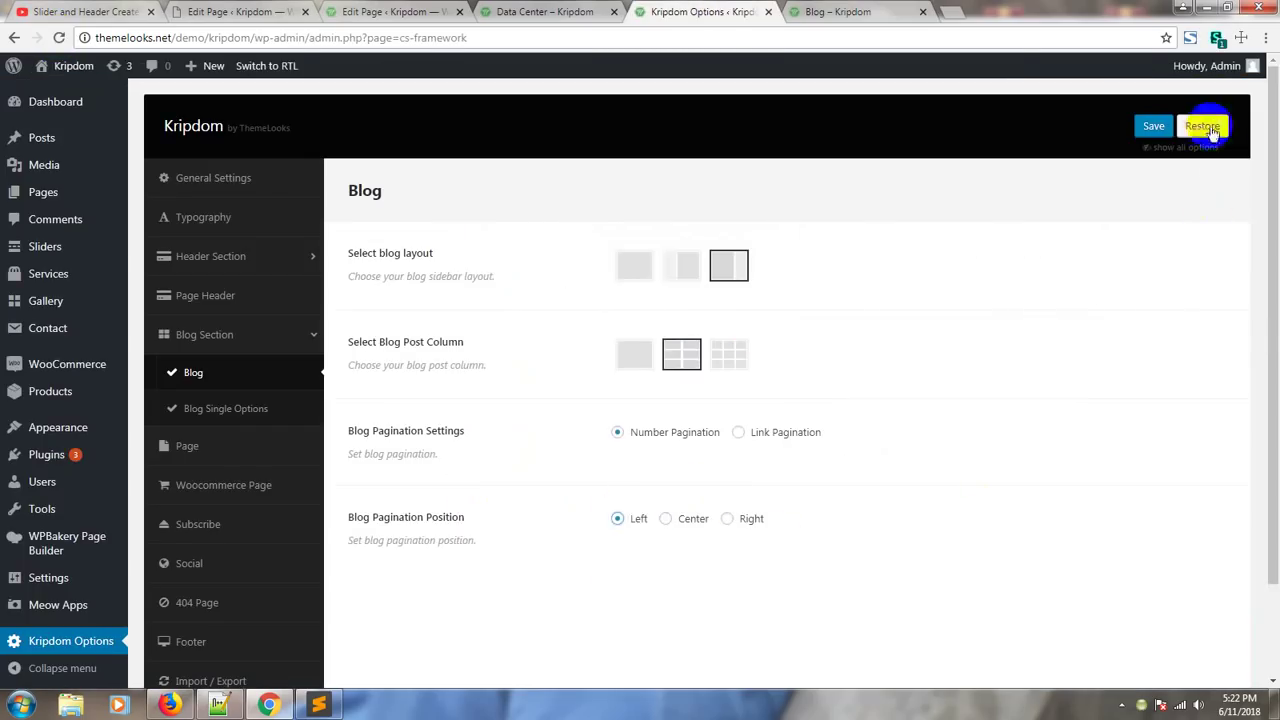
left_click(1153, 128)
left_click(845, 11)
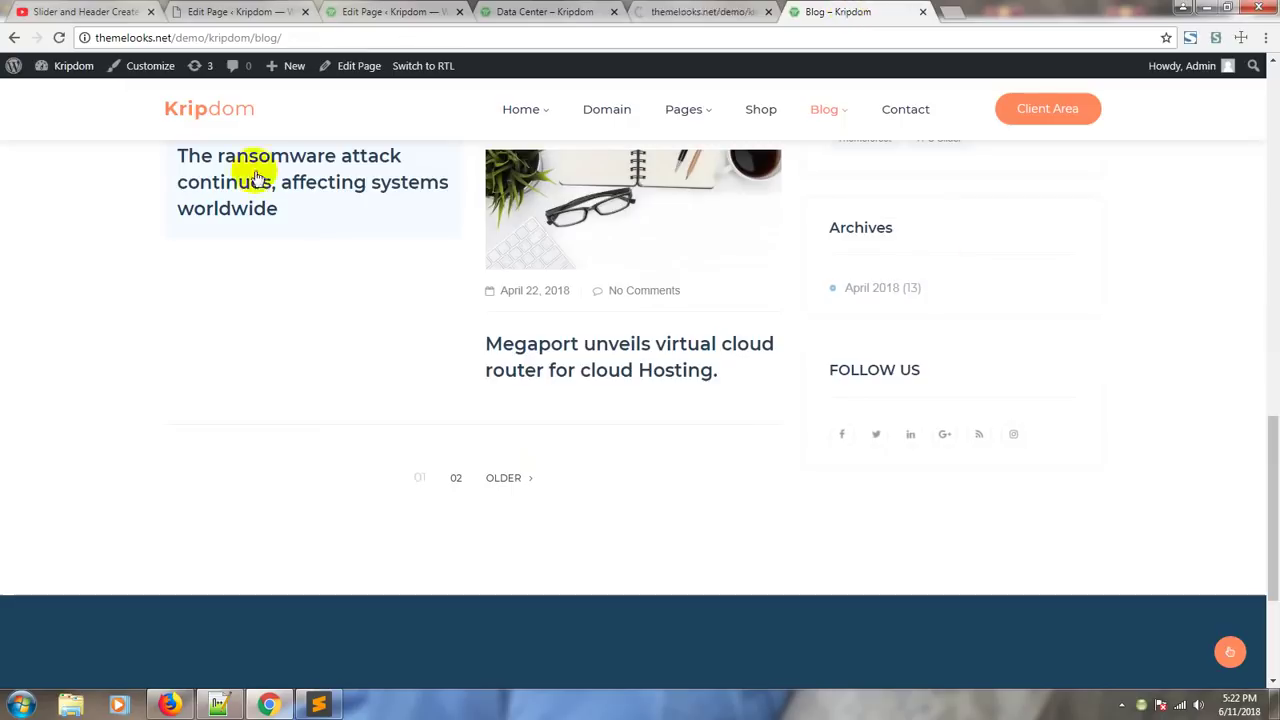
left_click(57, 38)
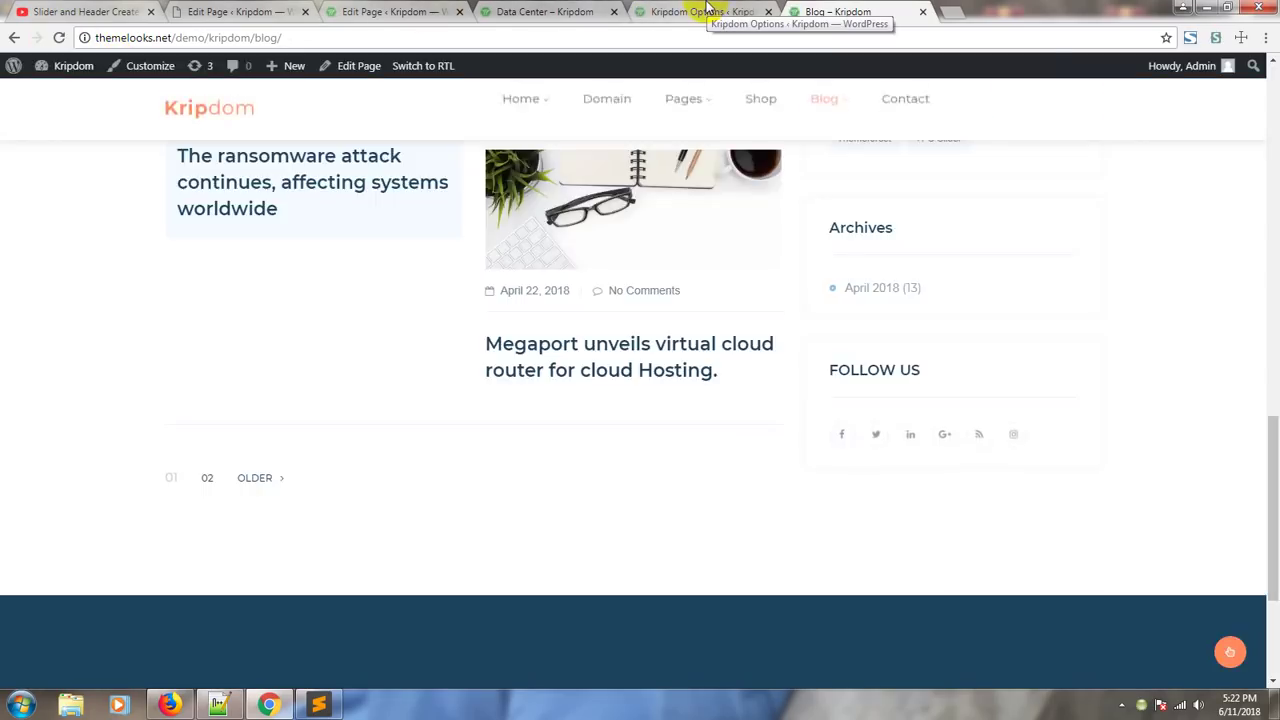
- Open the Blog Single Options of the Blog Section in the theme options and view their settings
left_click(706, 10)
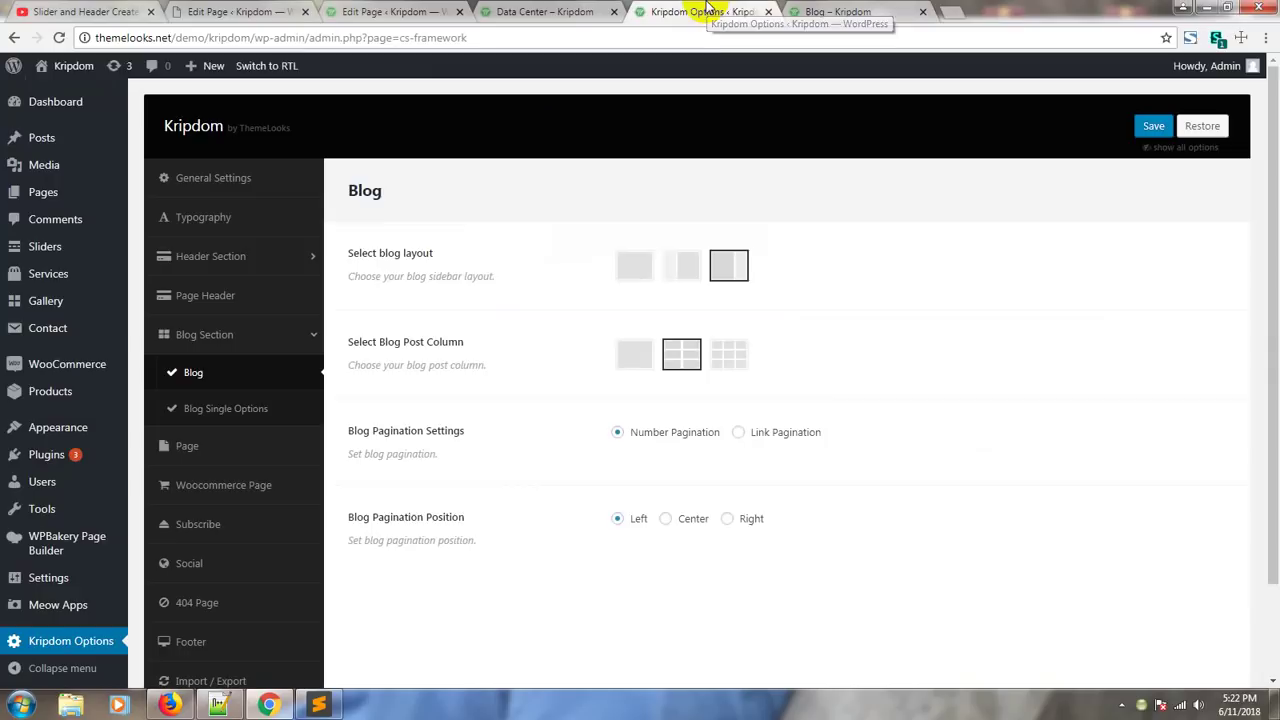
scroll(623, 540, "down", 1)
left_click(228, 335)
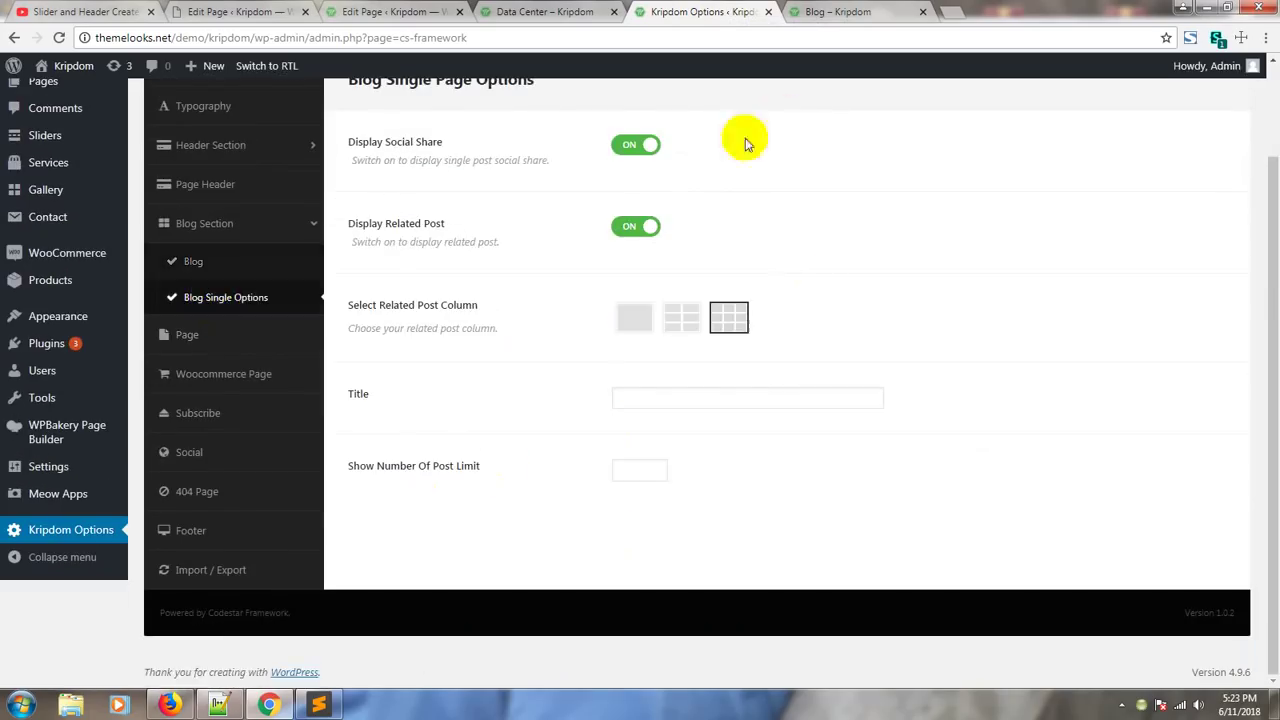
left_click(223, 307)
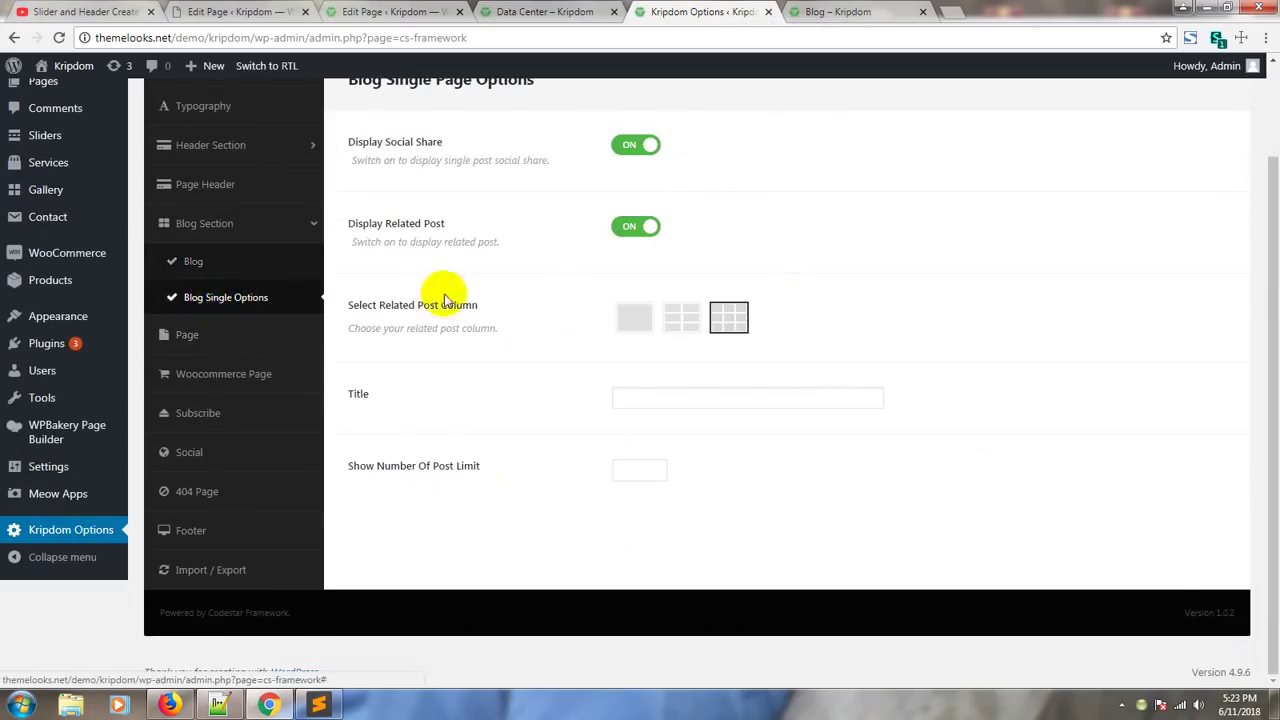
left_click(206, 334)
left_click(300, 302)
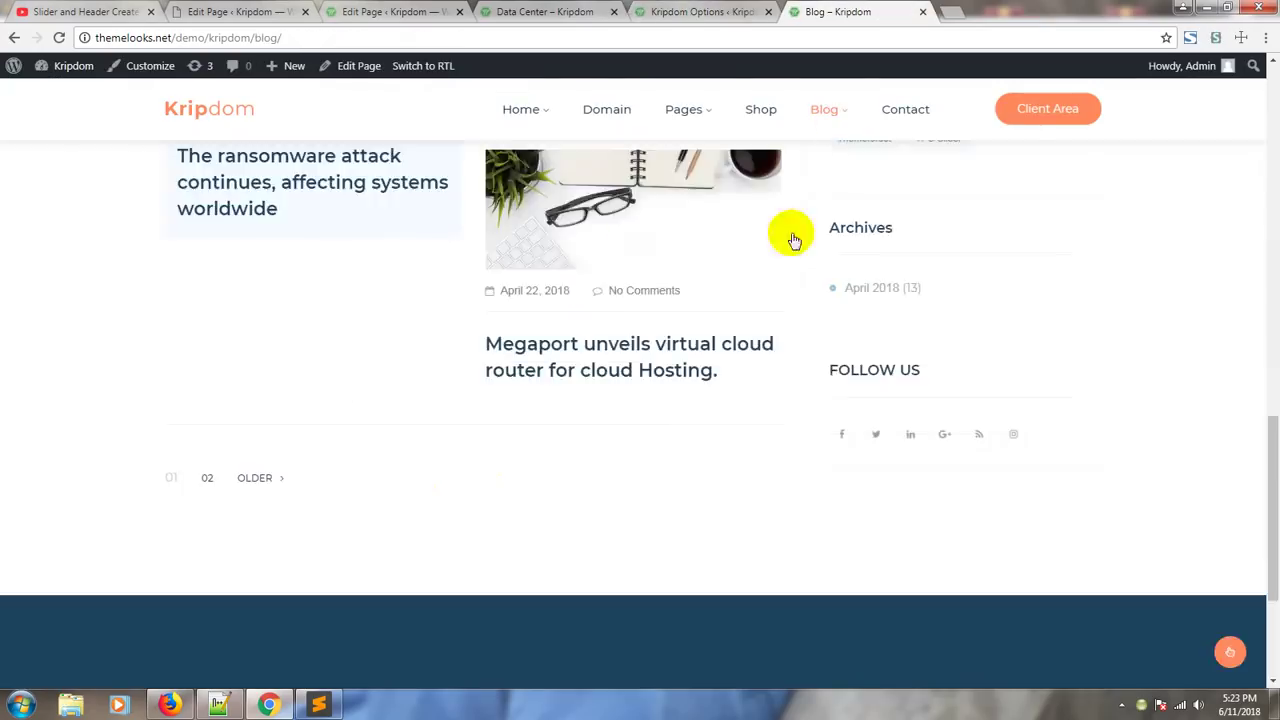
- Open the post "Juniper and TIM collaborate to work infrastructure" from the live Blog page
left_click(840, 12)
scroll(1270, 410, "up", 5)
scroll(500, 294, "up", 4)
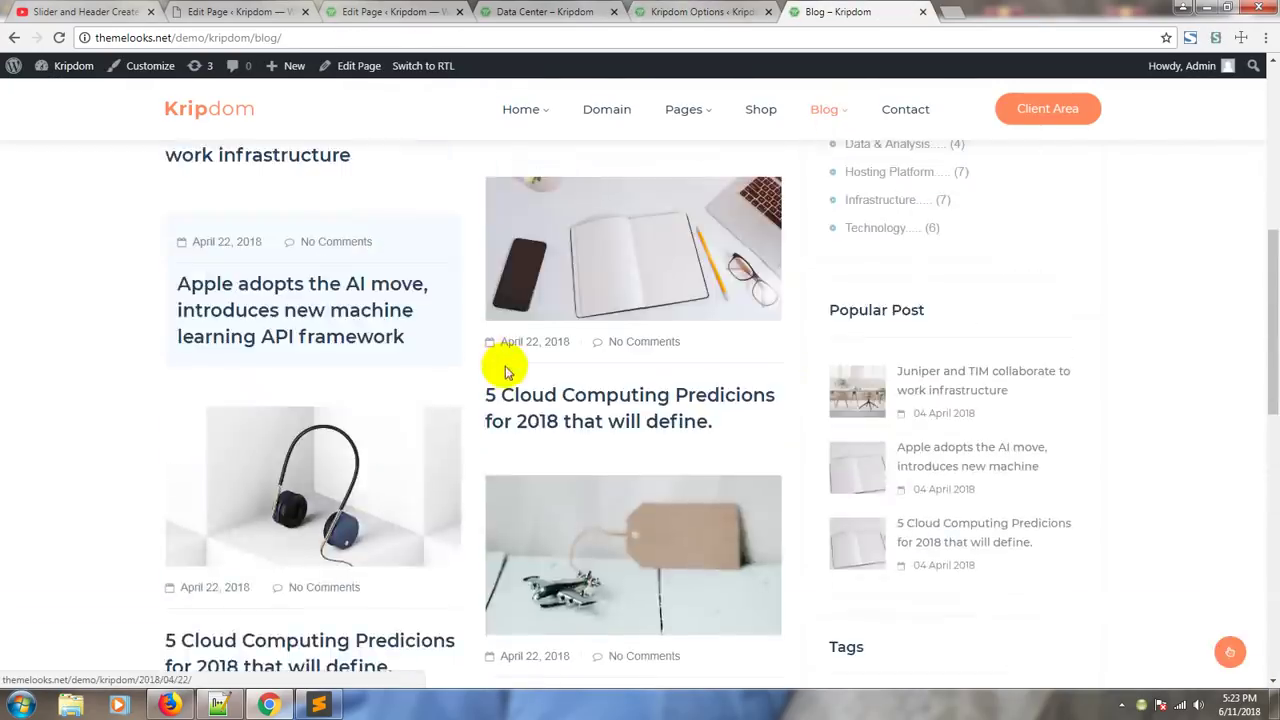
left_click(276, 370)
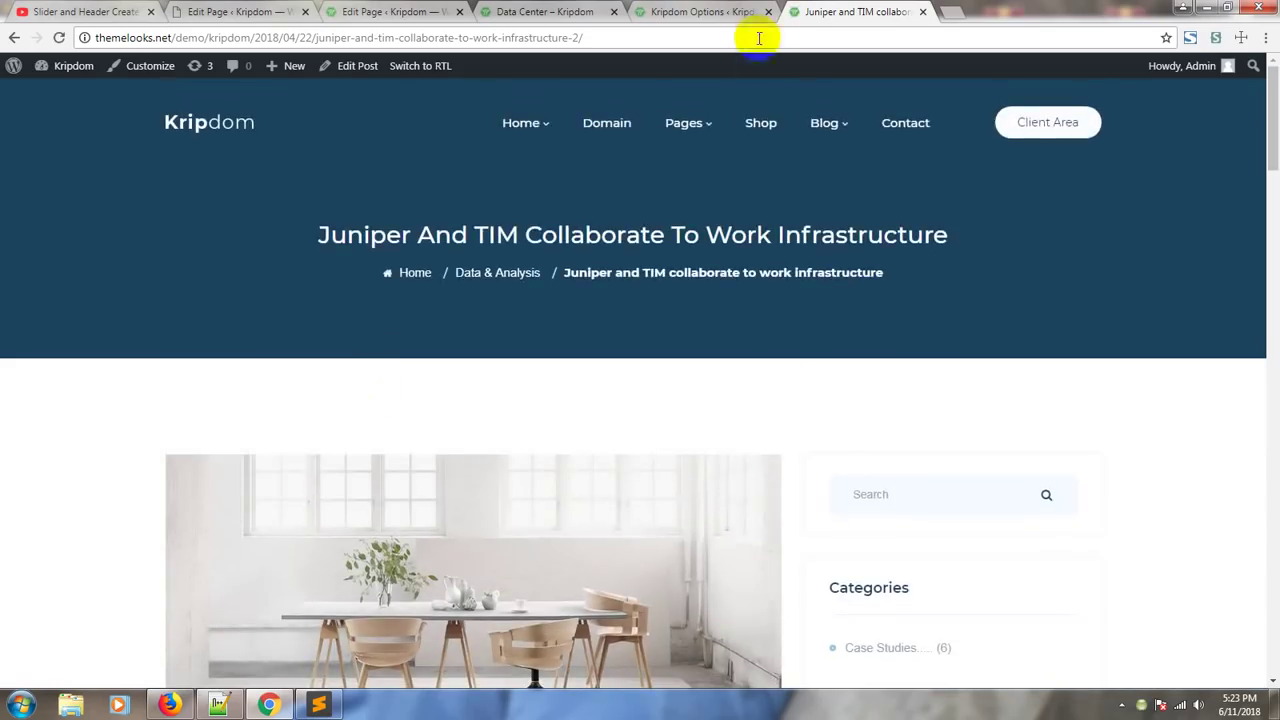
- Examine the Display Social Share option and compare it with the share icons beneath the live post's content
left_click(706, 8)
scroll(509, 311, "up", 2)
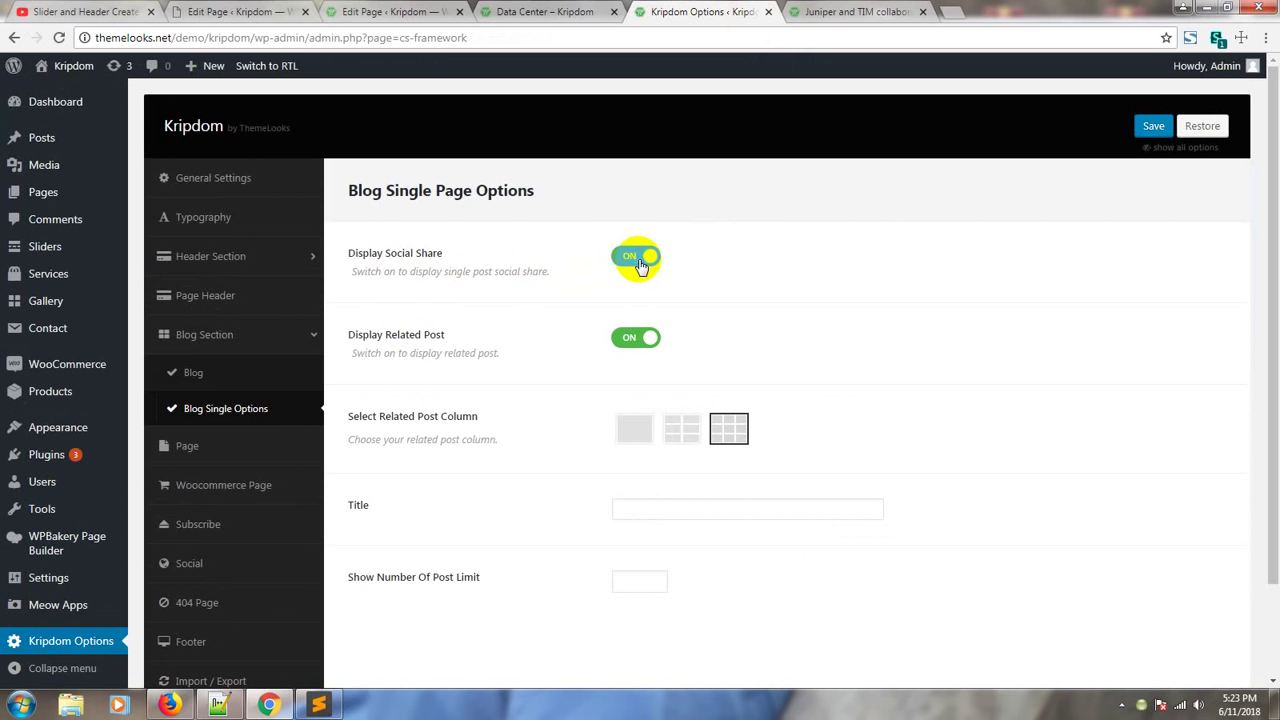
left_click(857, 11)
scroll(780, 430, "down", 3)
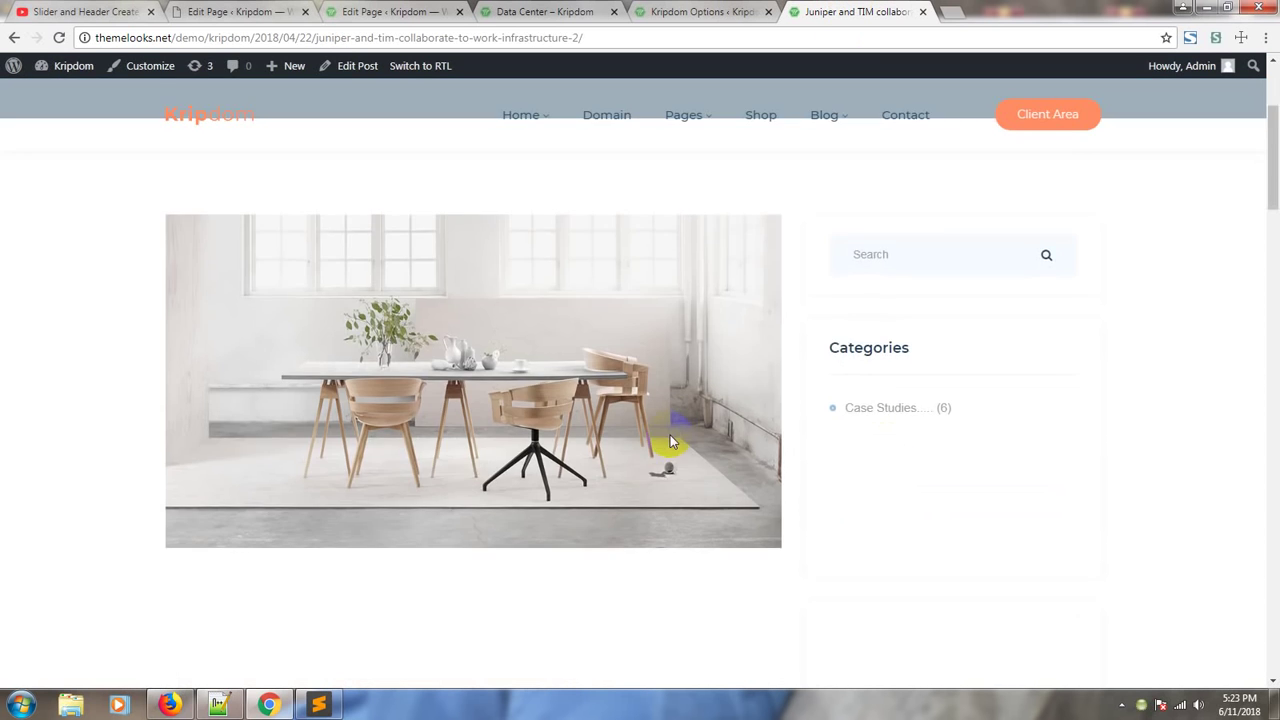
scroll(670, 440, "down", 8)
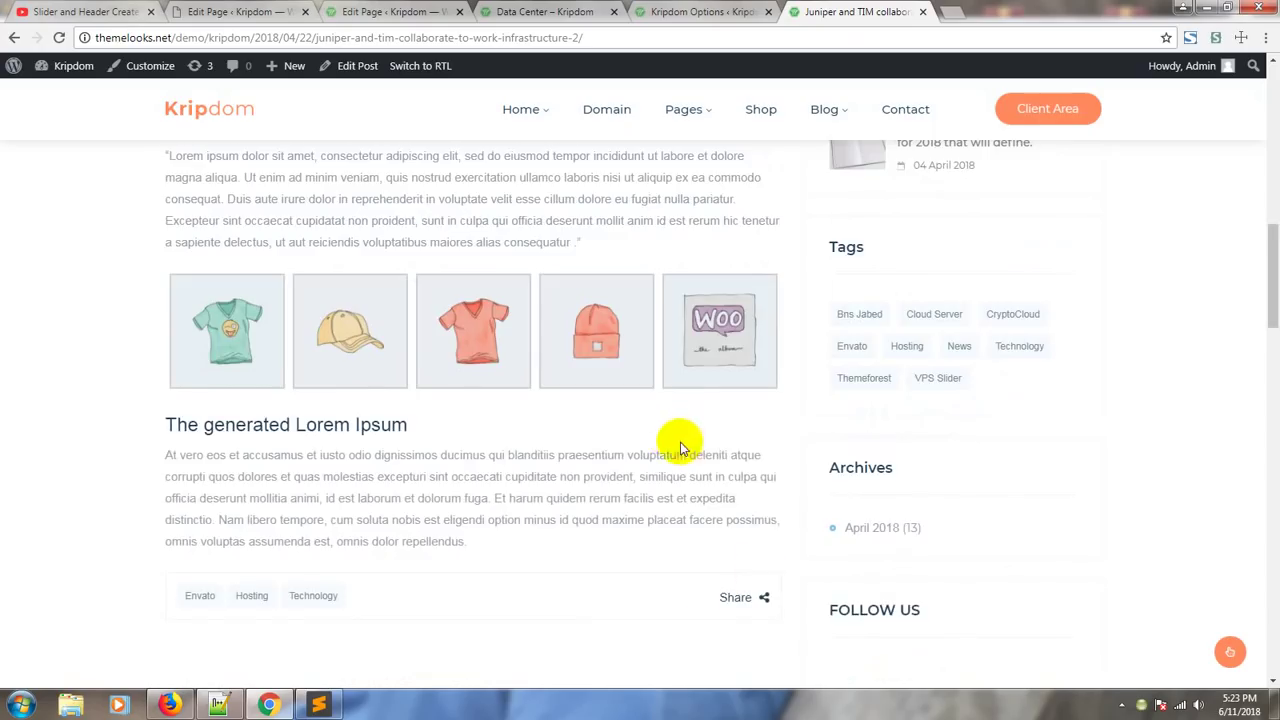
scroll(677, 443, "down", 2)
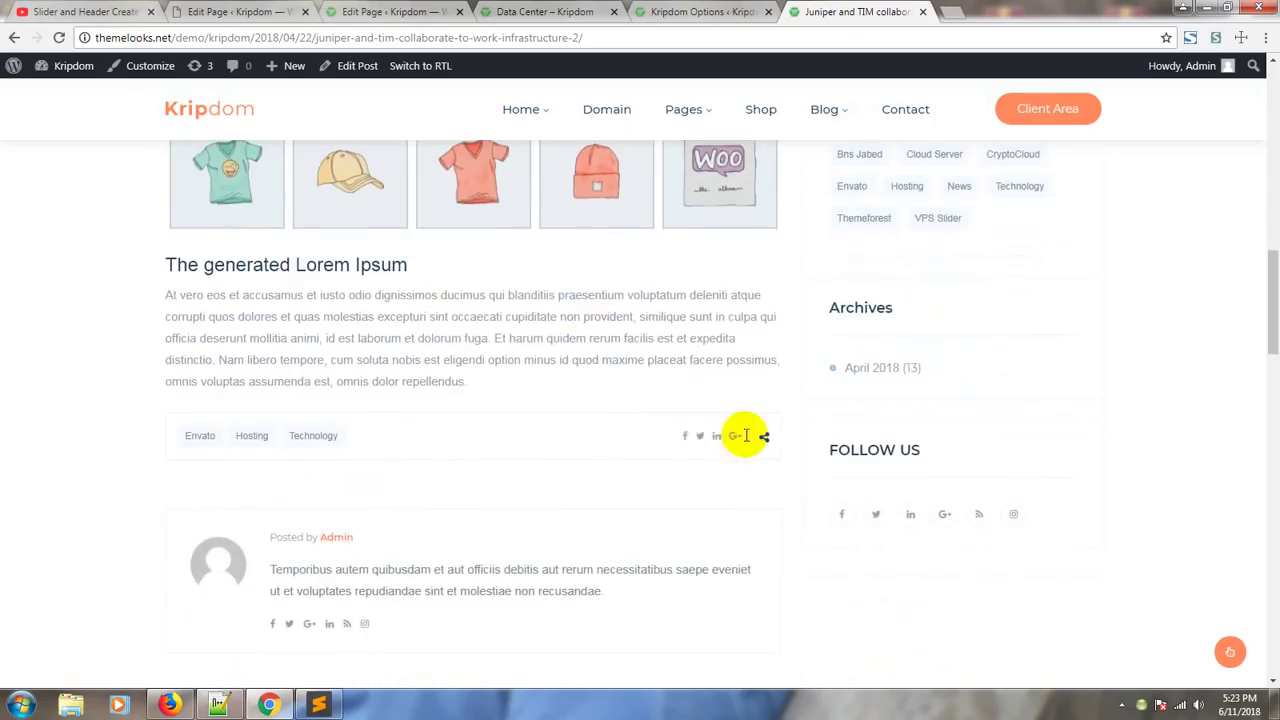
- Switch the Display Related Post option off and back on in the Blog Single Options
left_click(722, 11)
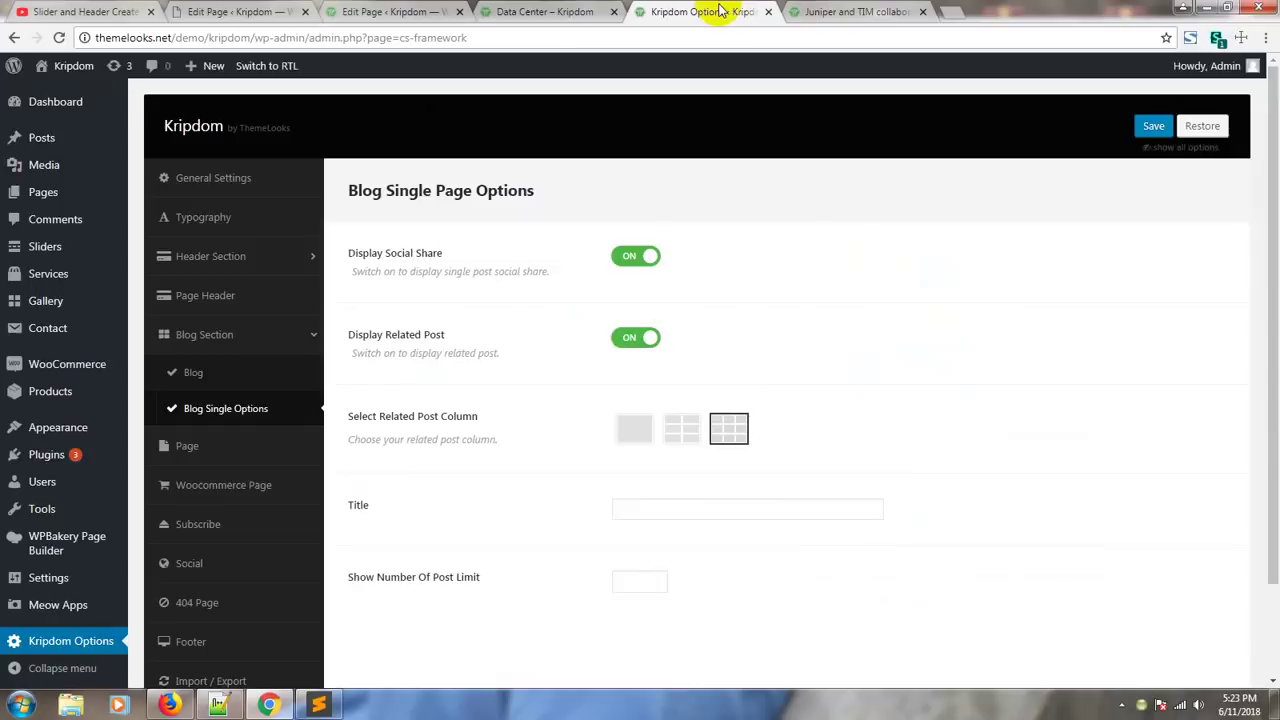
left_click(624, 340)
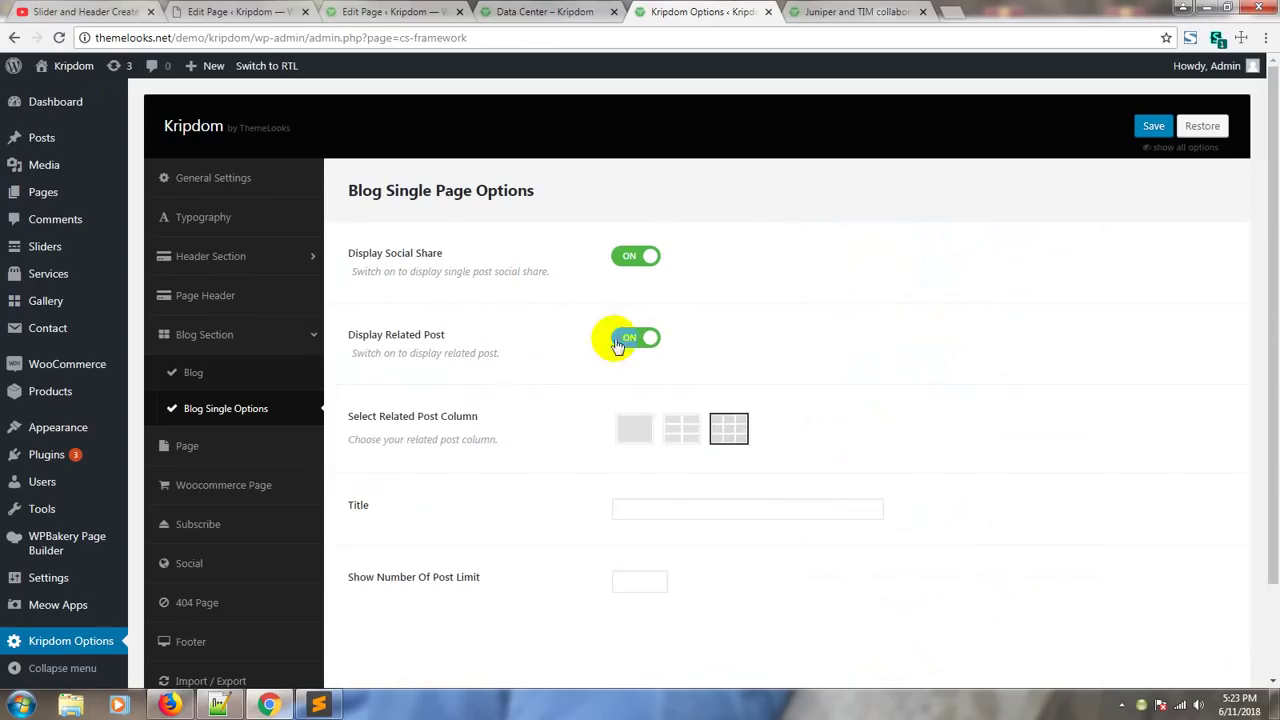
left_click(634, 341)
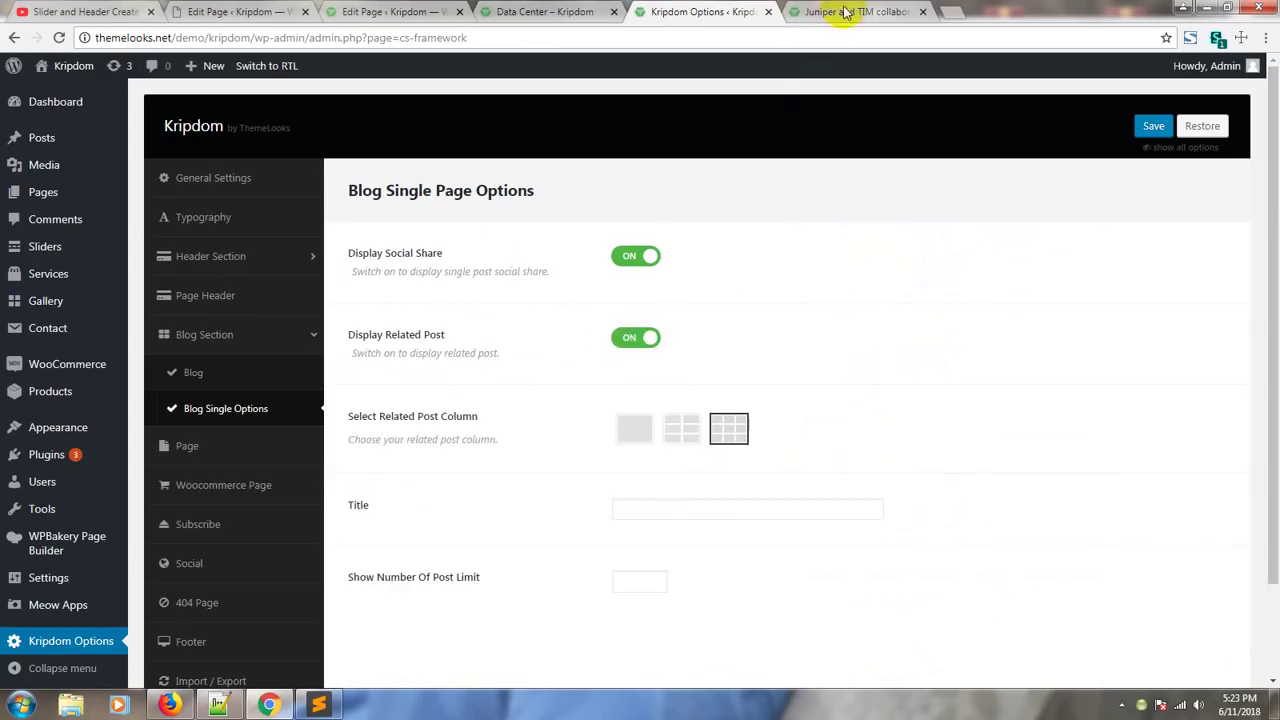
left_click(627, 342)
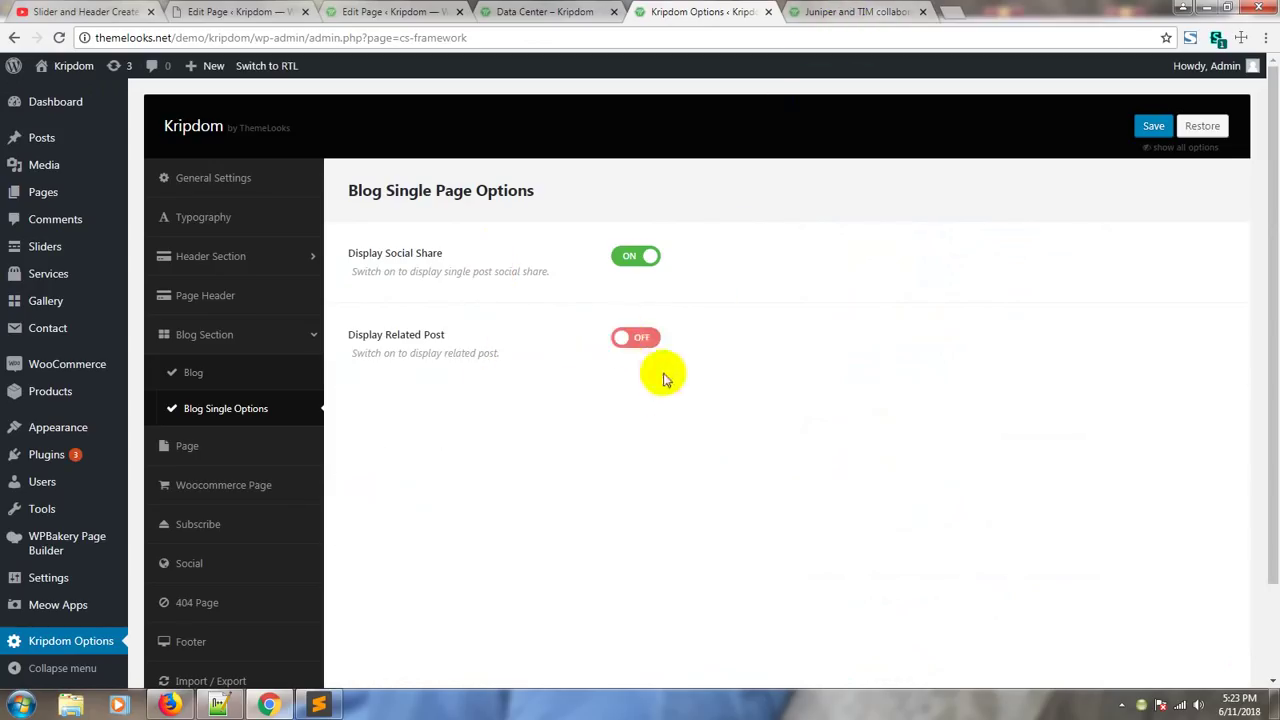
left_click(649, 341)
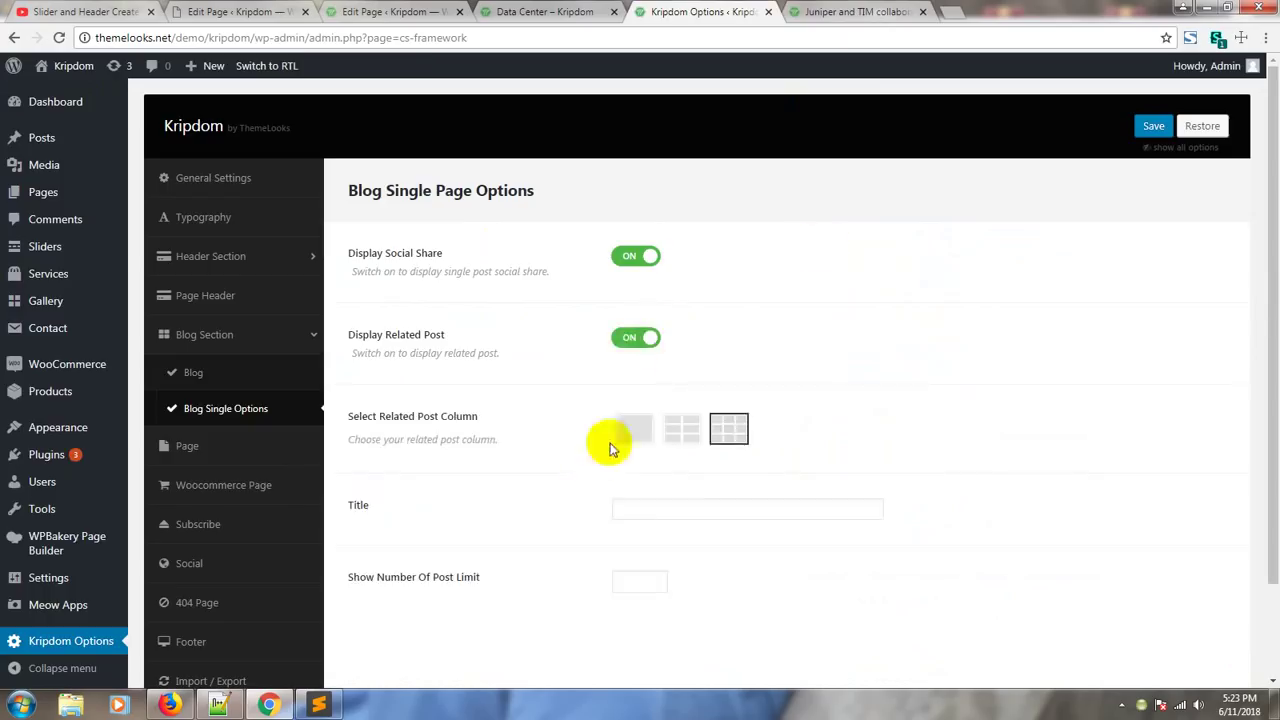
- Examine the You May Also Like section on the live post and compare it with the related post column option
left_click(860, 11)
scroll(770, 415, "down", 3)
scroll(761, 421, "down", 10)
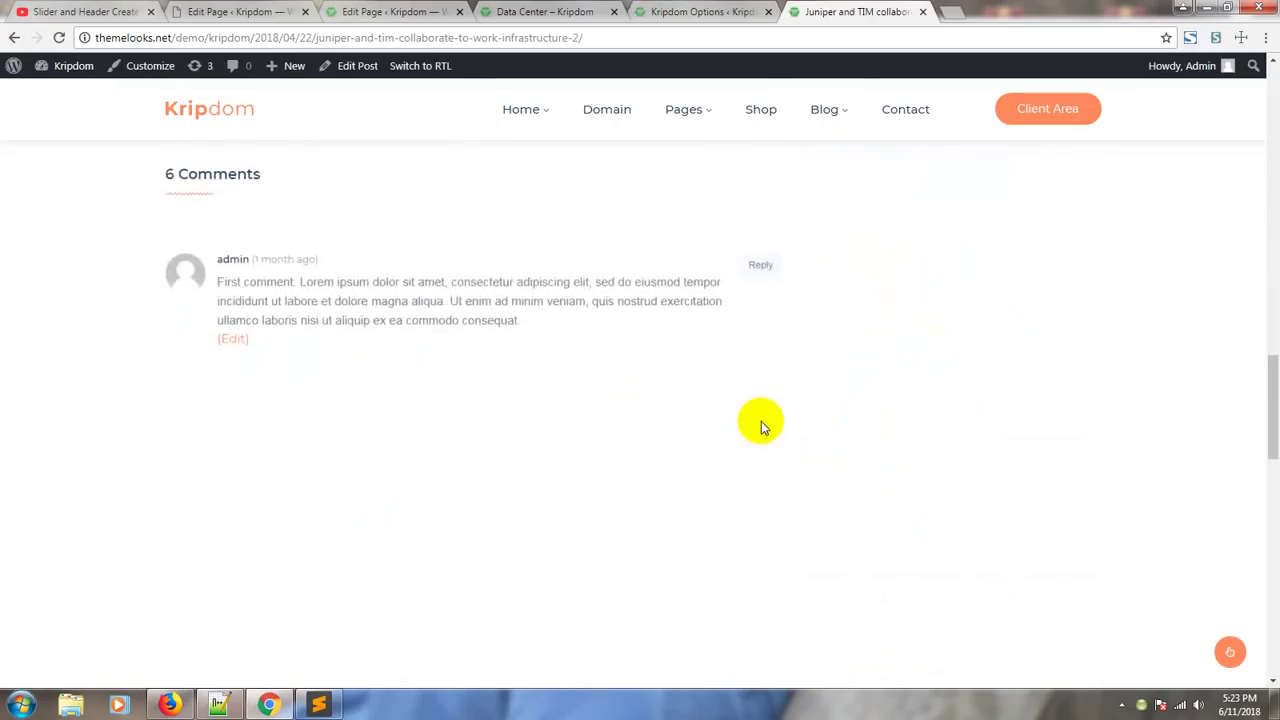
scroll(761, 423, "down", 3)
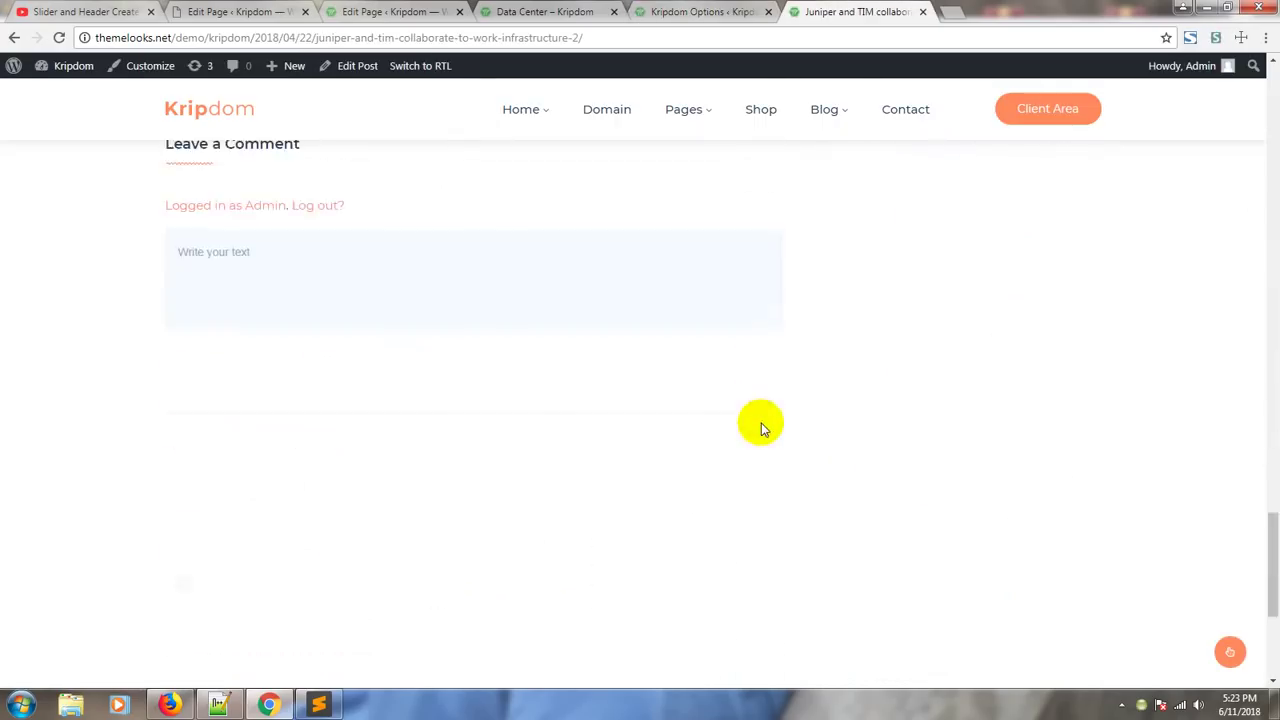
scroll(761, 423, "down", 3)
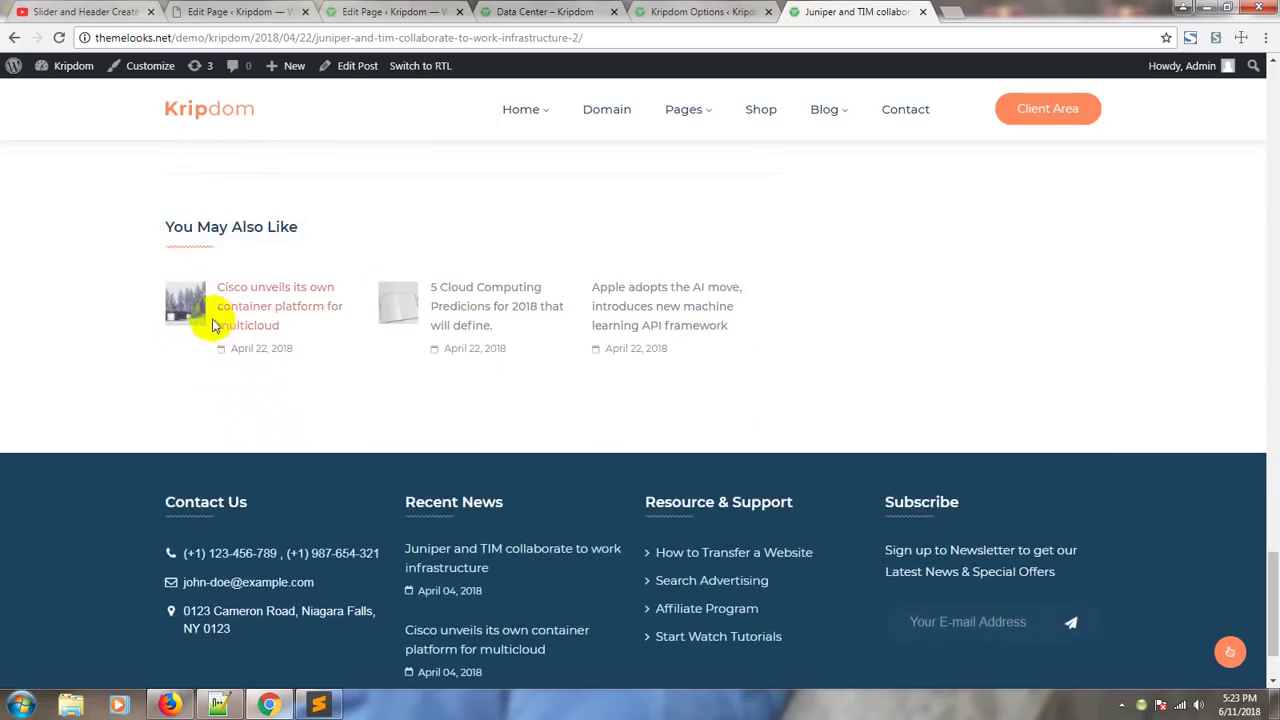
left_click(703, 11)
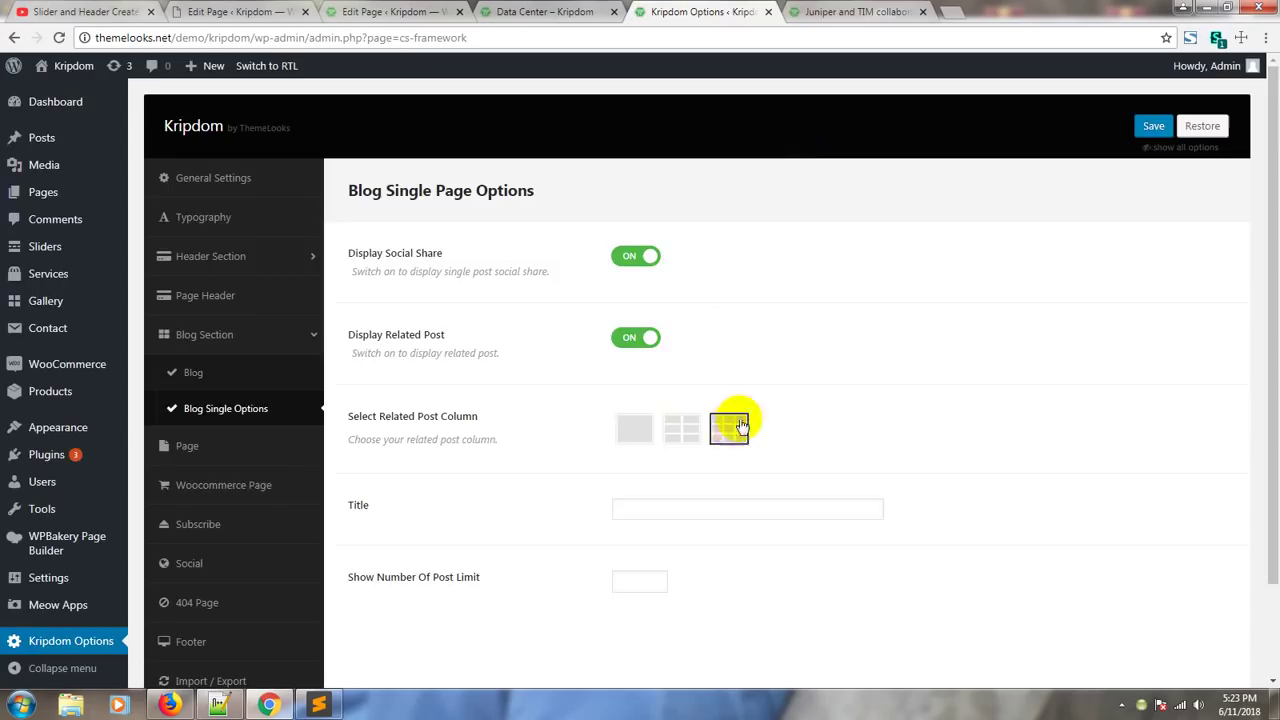
left_click(857, 12)
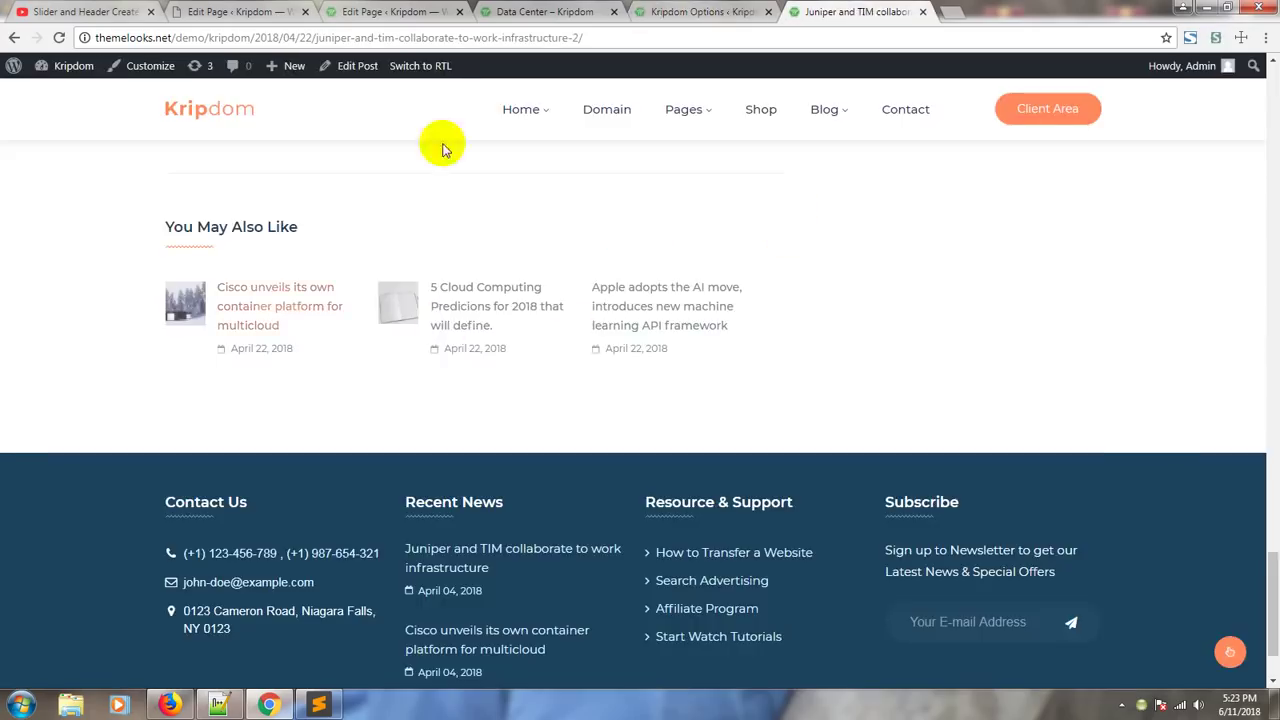
- Set the related post column option to the two-column layout, save the theme options and reload the live post
left_click(666, 14)
left_click(682, 428)
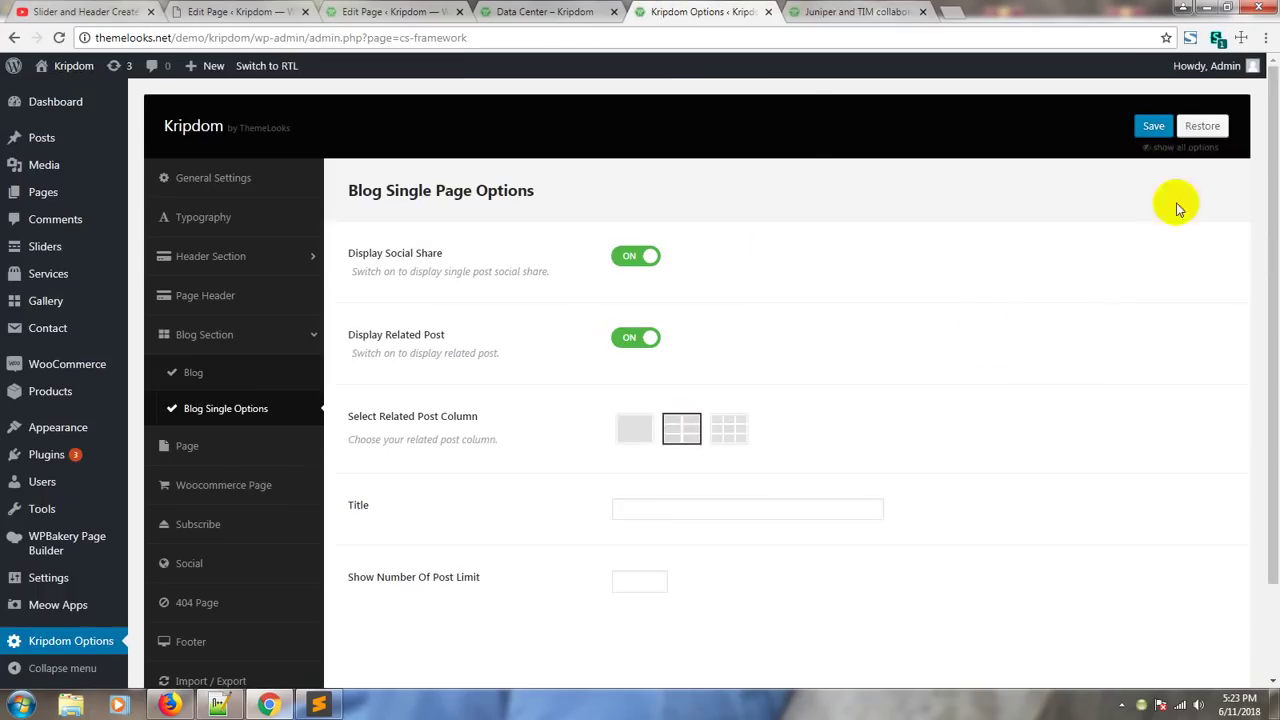
left_click(1192, 128)
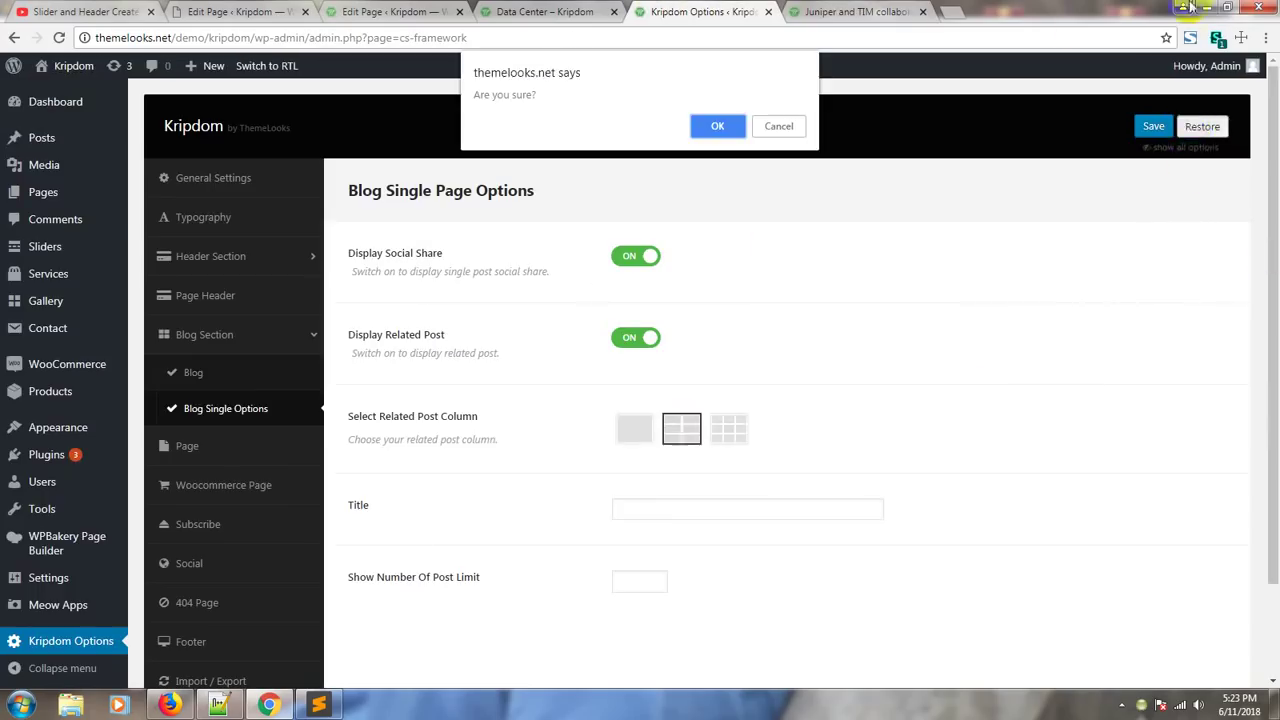
left_click(777, 126)
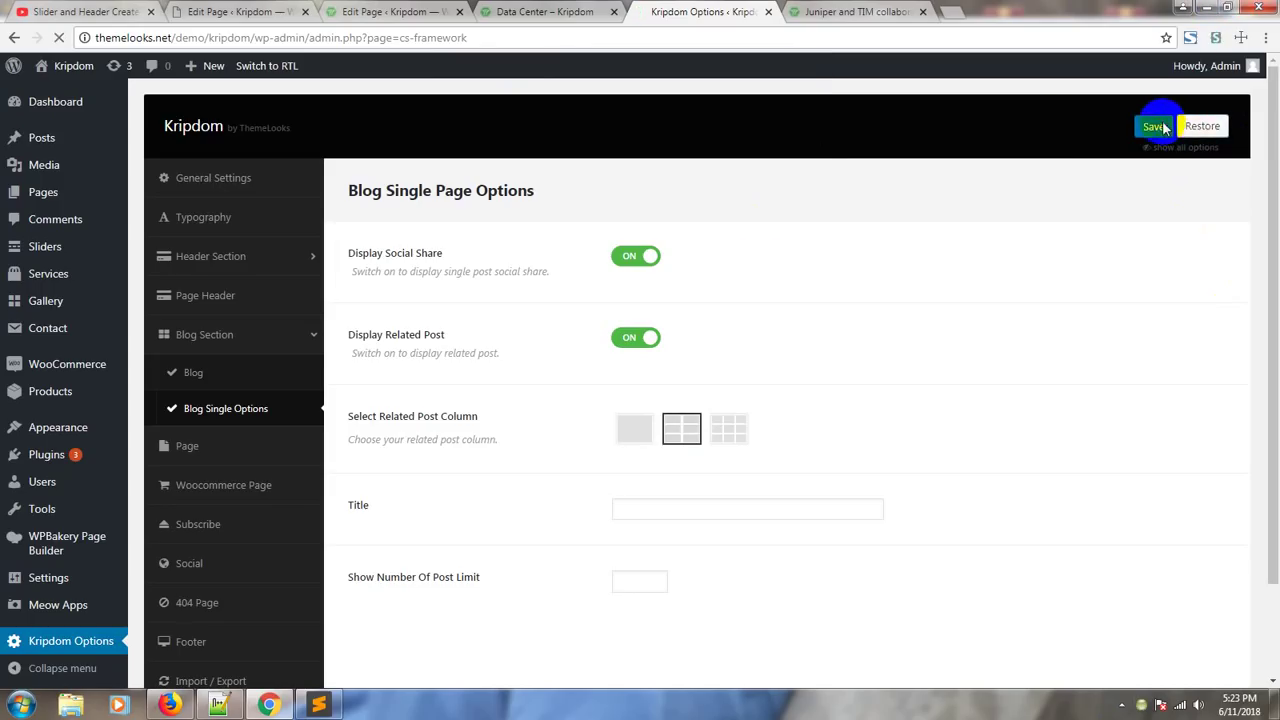
left_click(1160, 127)
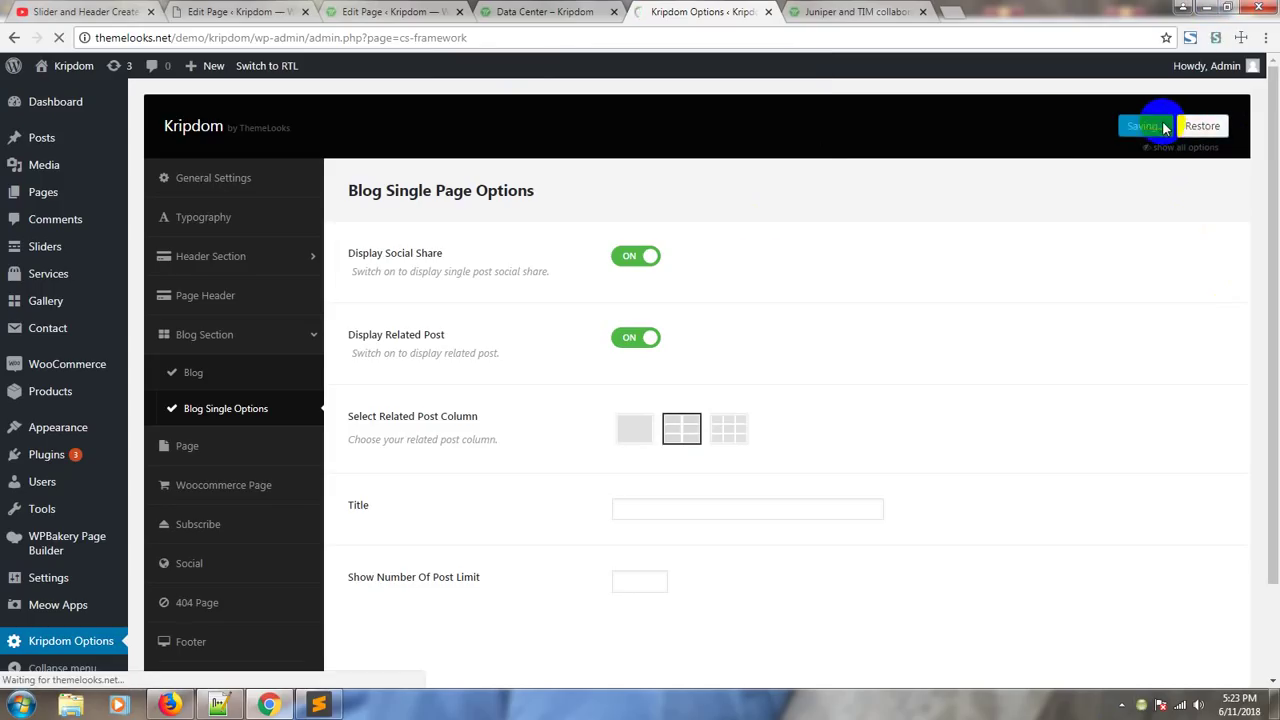
left_click(836, 11)
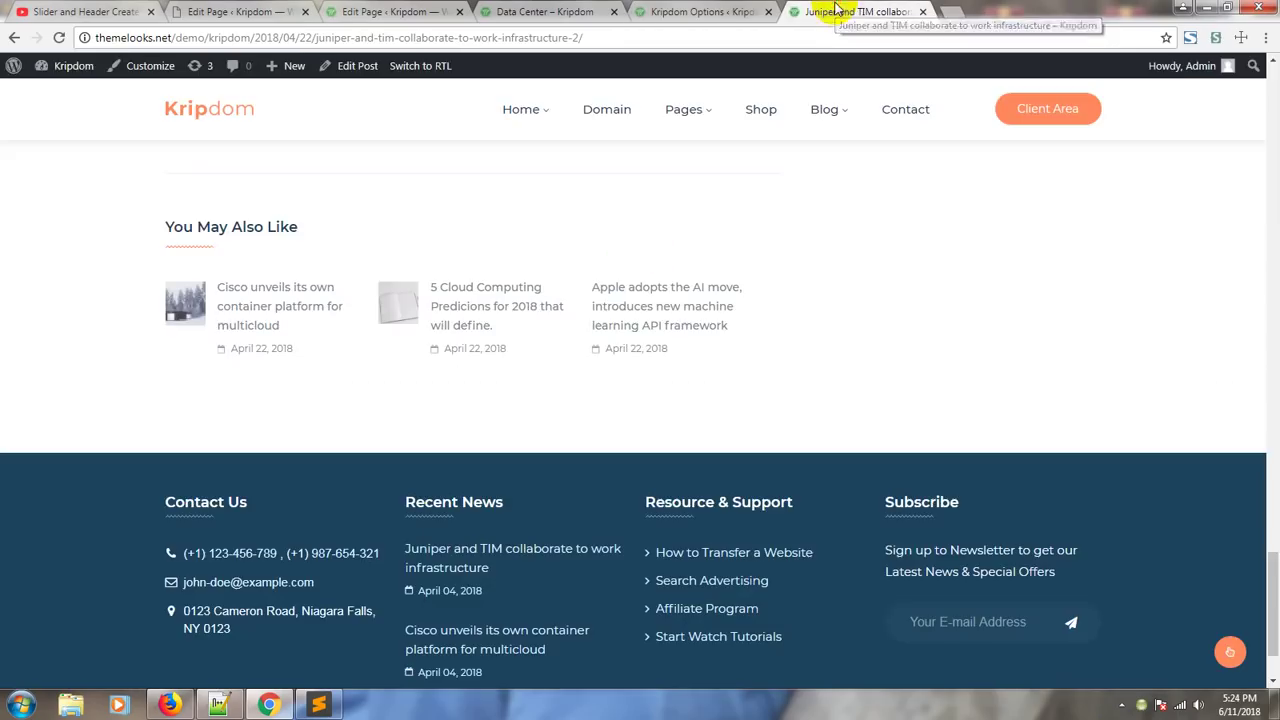
left_click(59, 40)
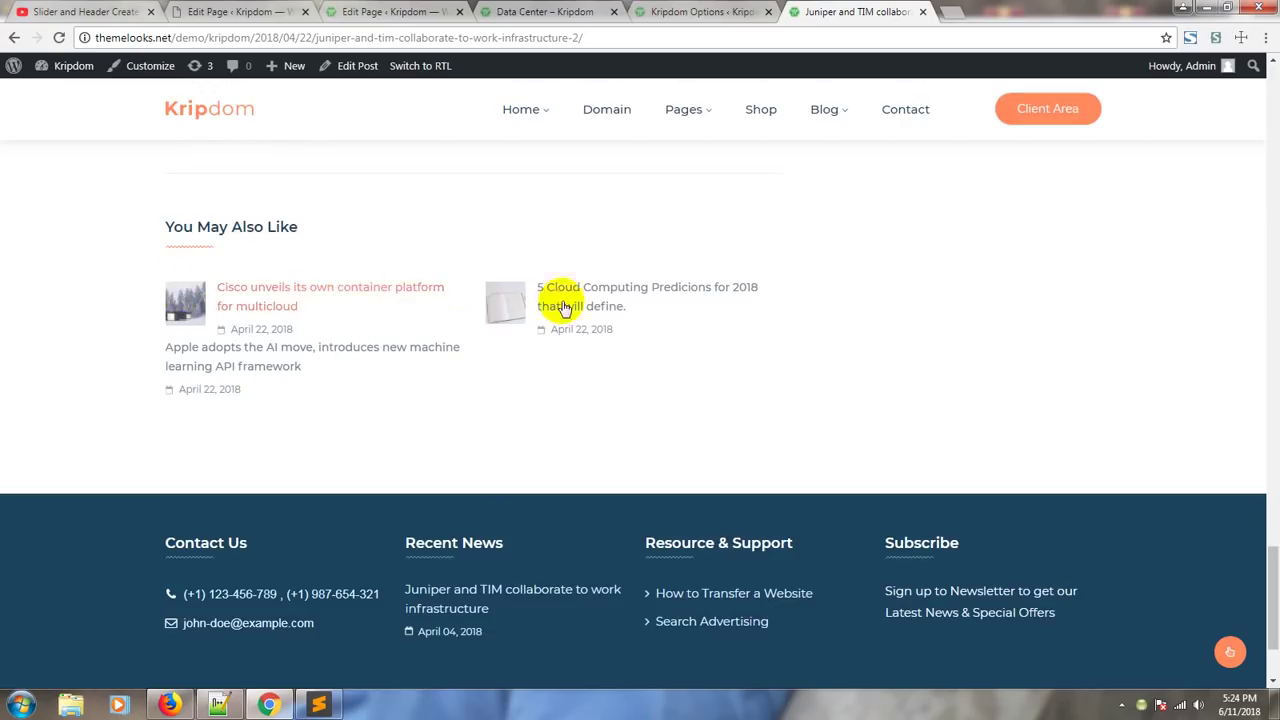
- Set the related post column option to the three-column layout, save the theme options and reload the live post
left_click(716, 10)
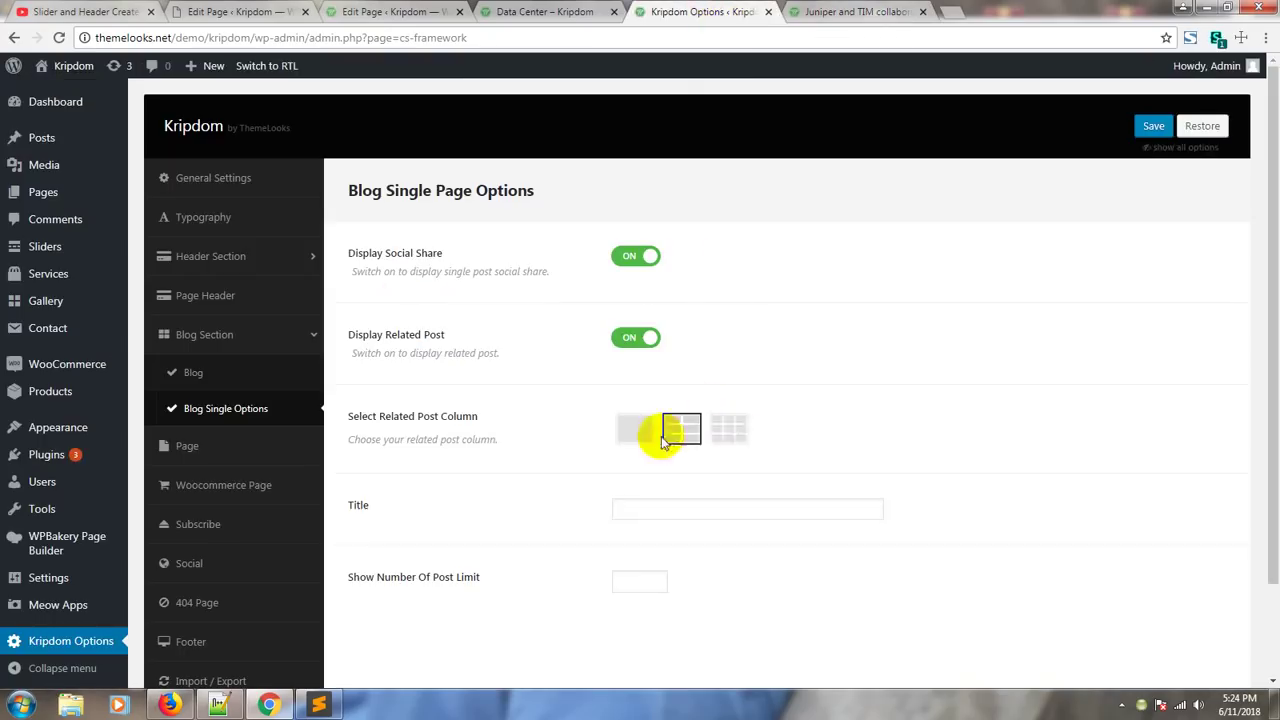
left_click(730, 432)
left_click(1155, 127)
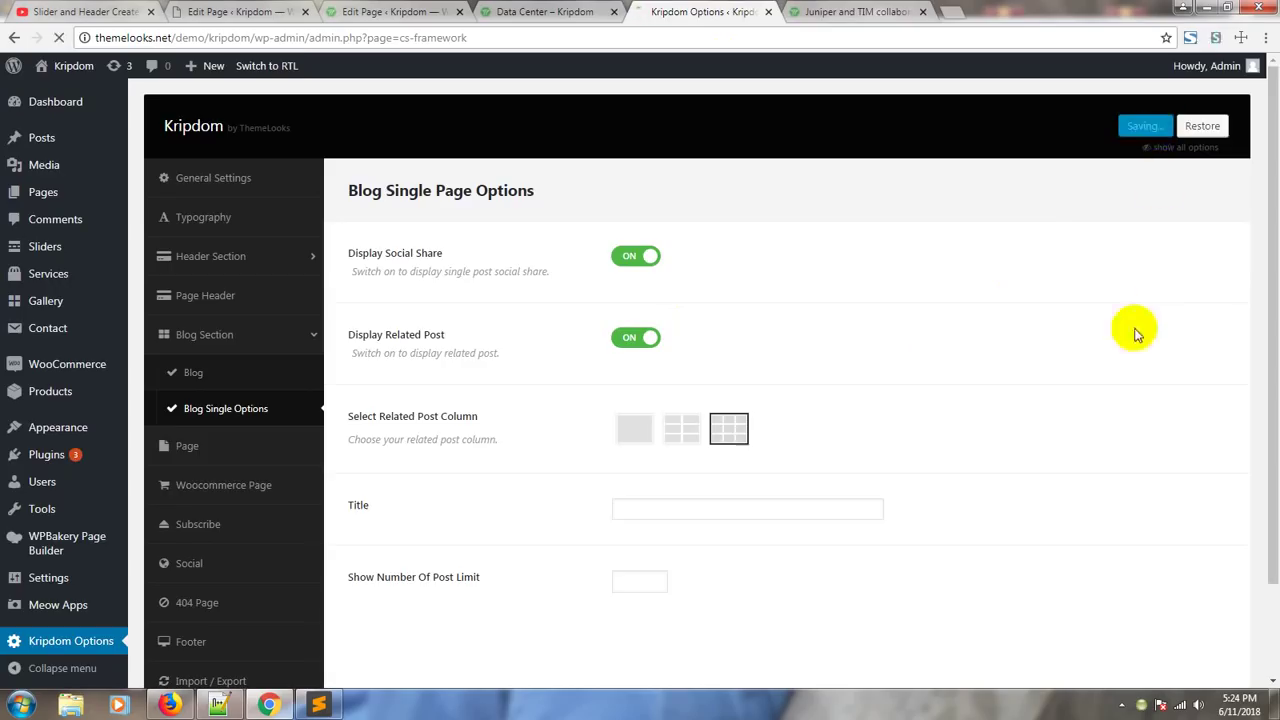
left_click(864, 10)
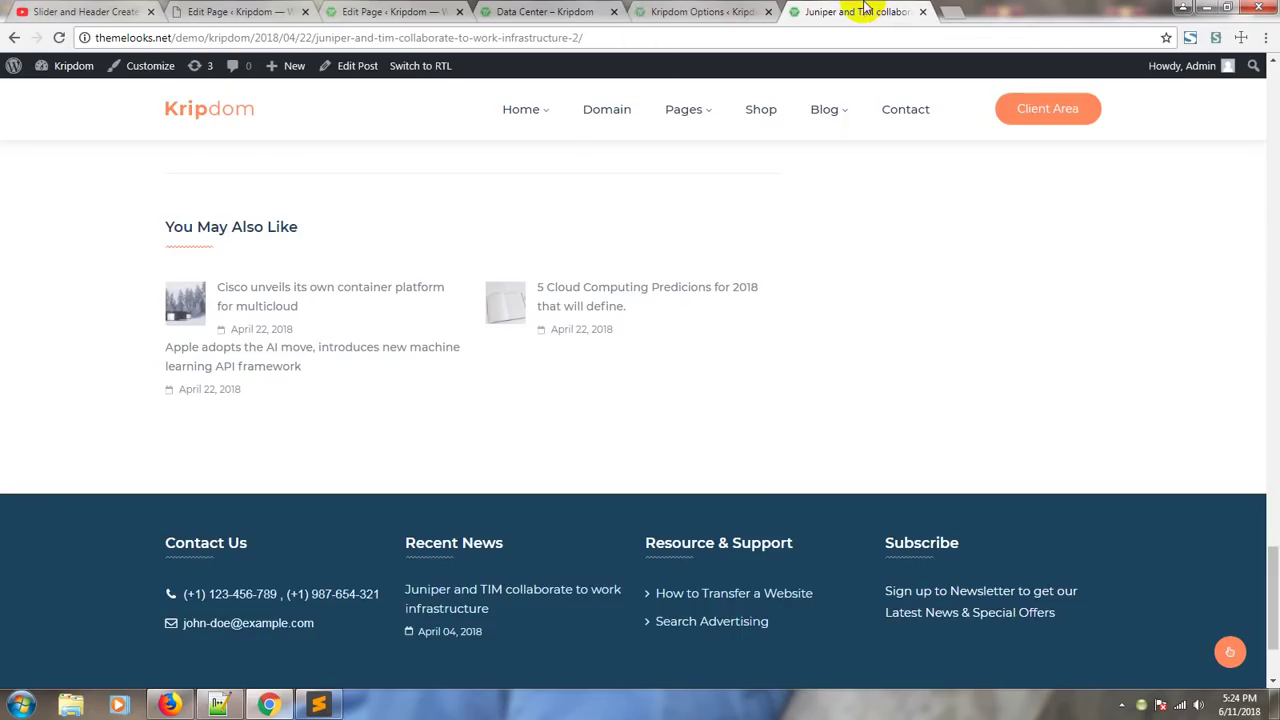
left_click(59, 38)
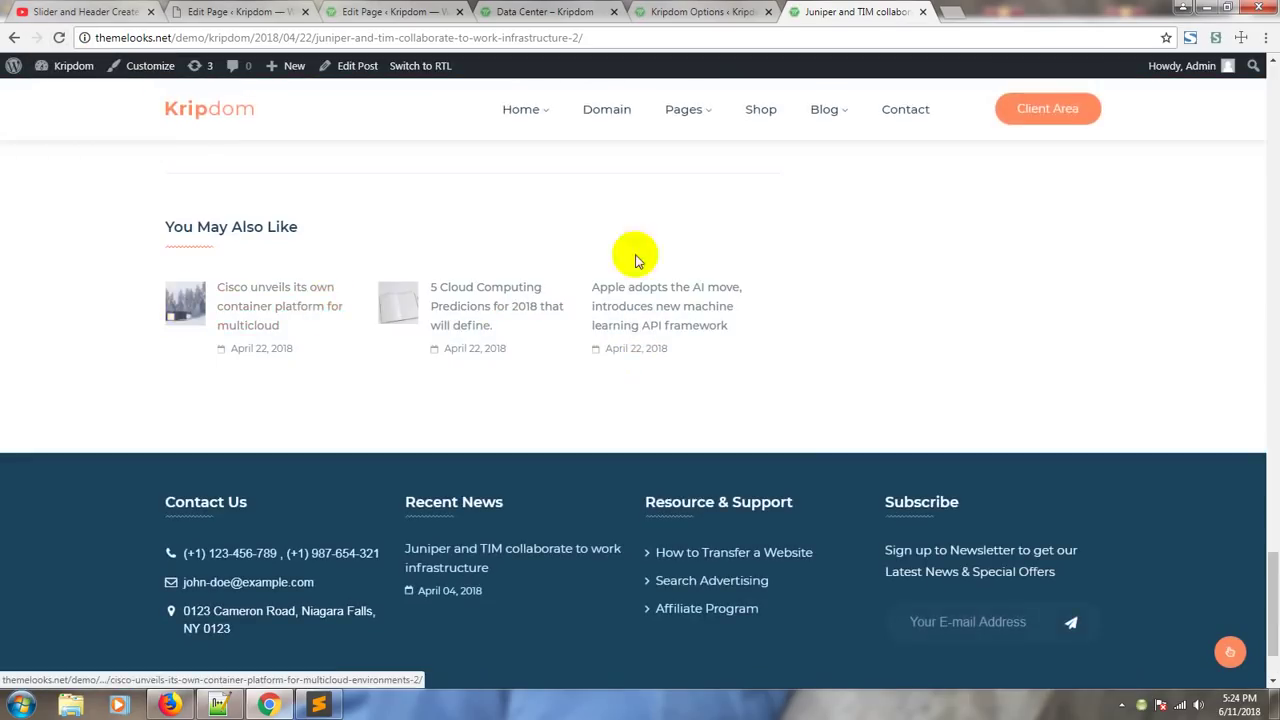
- Examine the Title and Show Number Of Post Limit options, comparing the title with the live post's You May Also Like heading
left_click(700, 11)
scroll(462, 470, "down", 1)
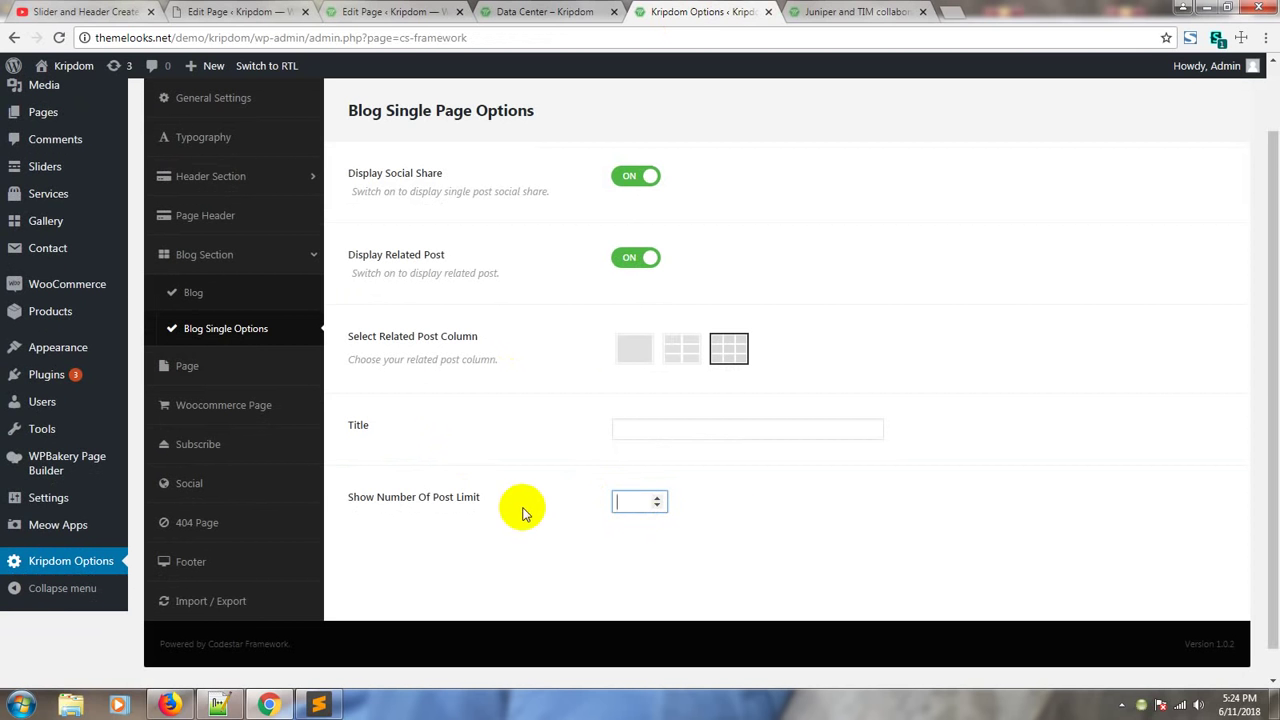
left_click(336, 505)
double_click(352, 425)
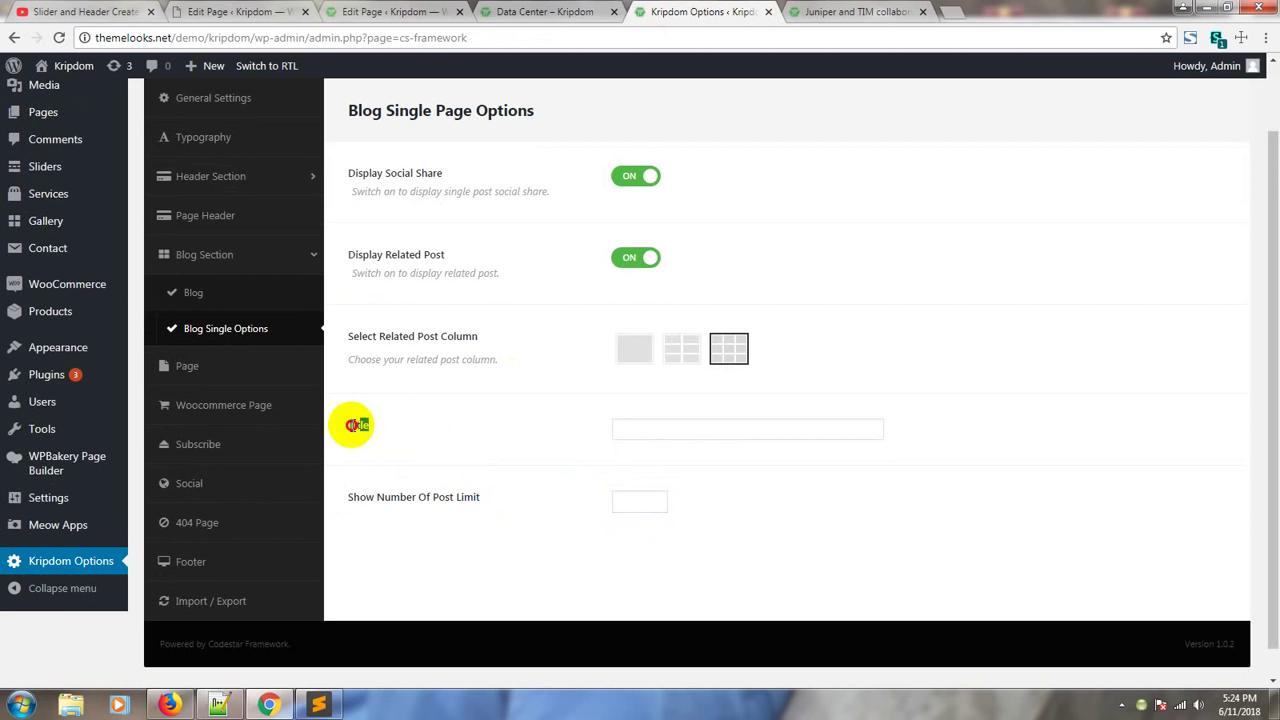
left_click(815, 10)
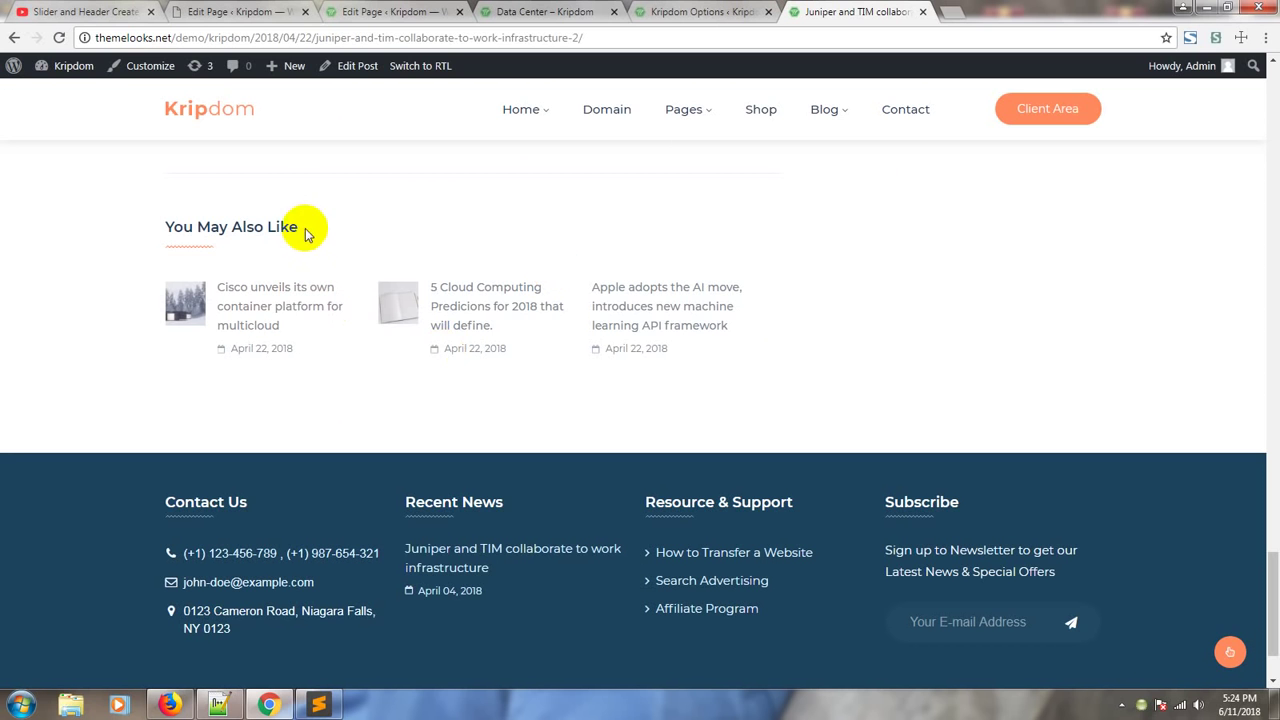
left_click_drag(306, 229, 167, 224)
left_click(680, 10)
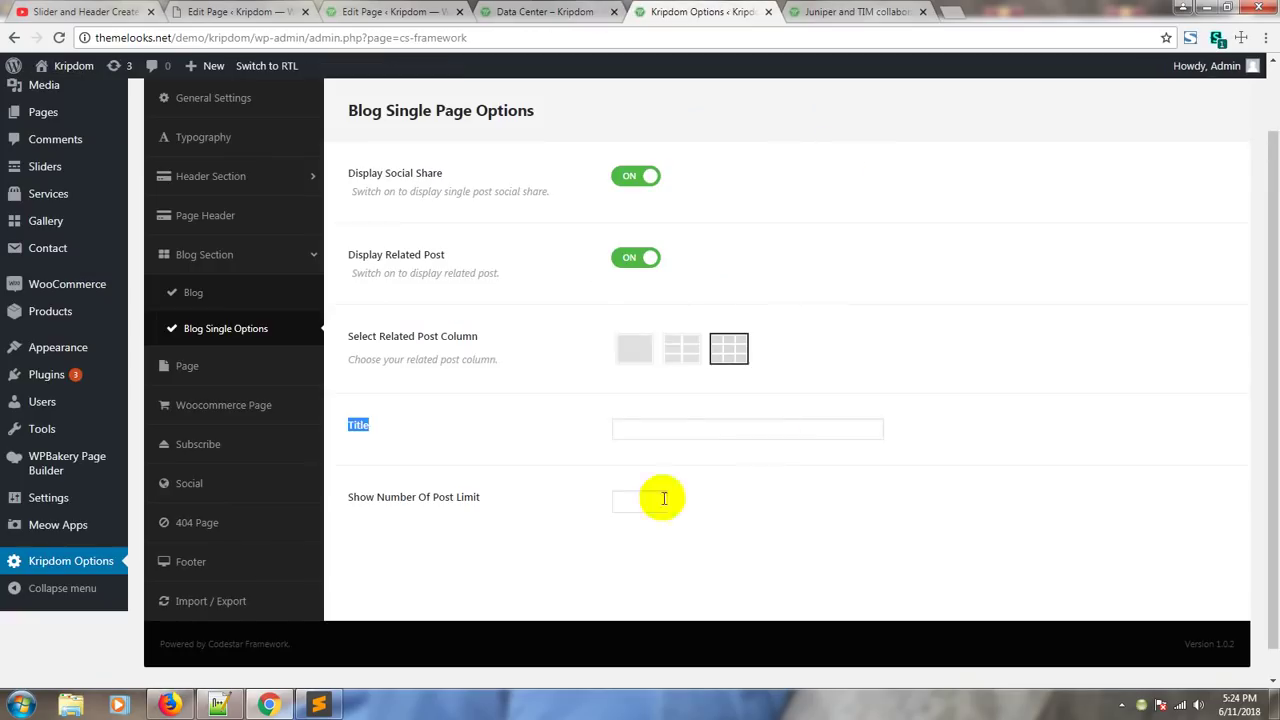
left_click(640, 500)
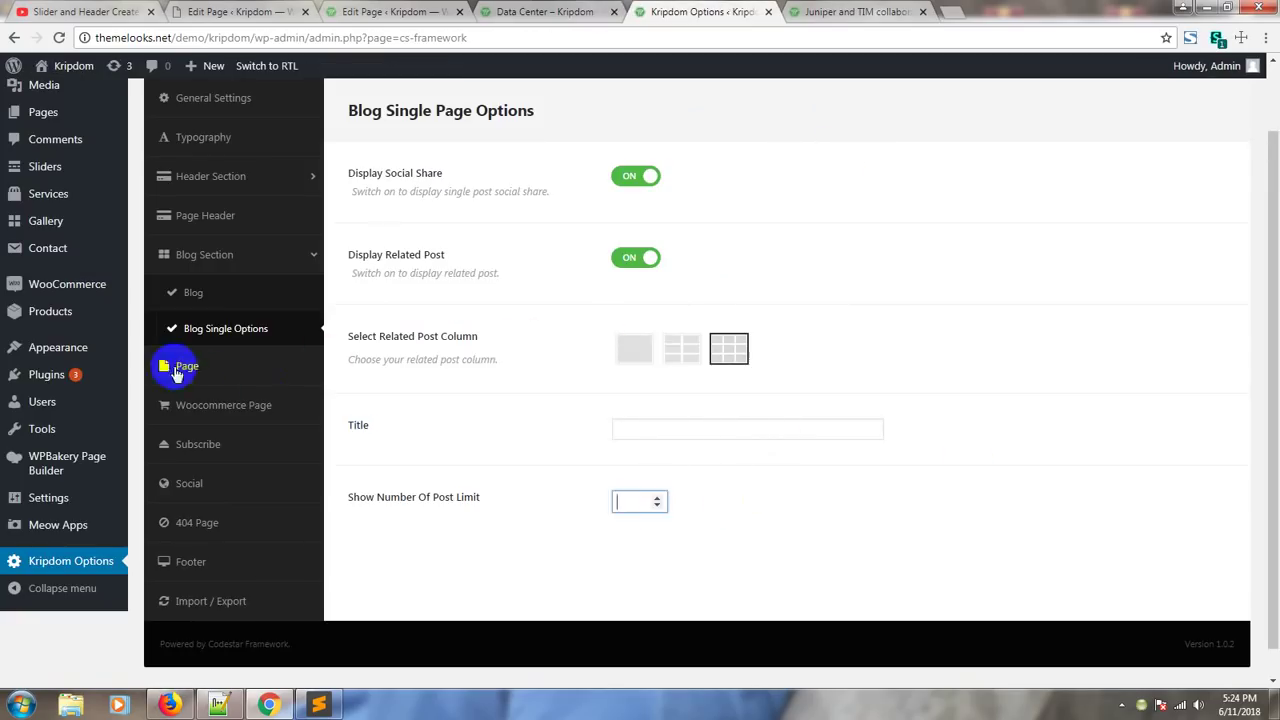
left_click(692, 367)
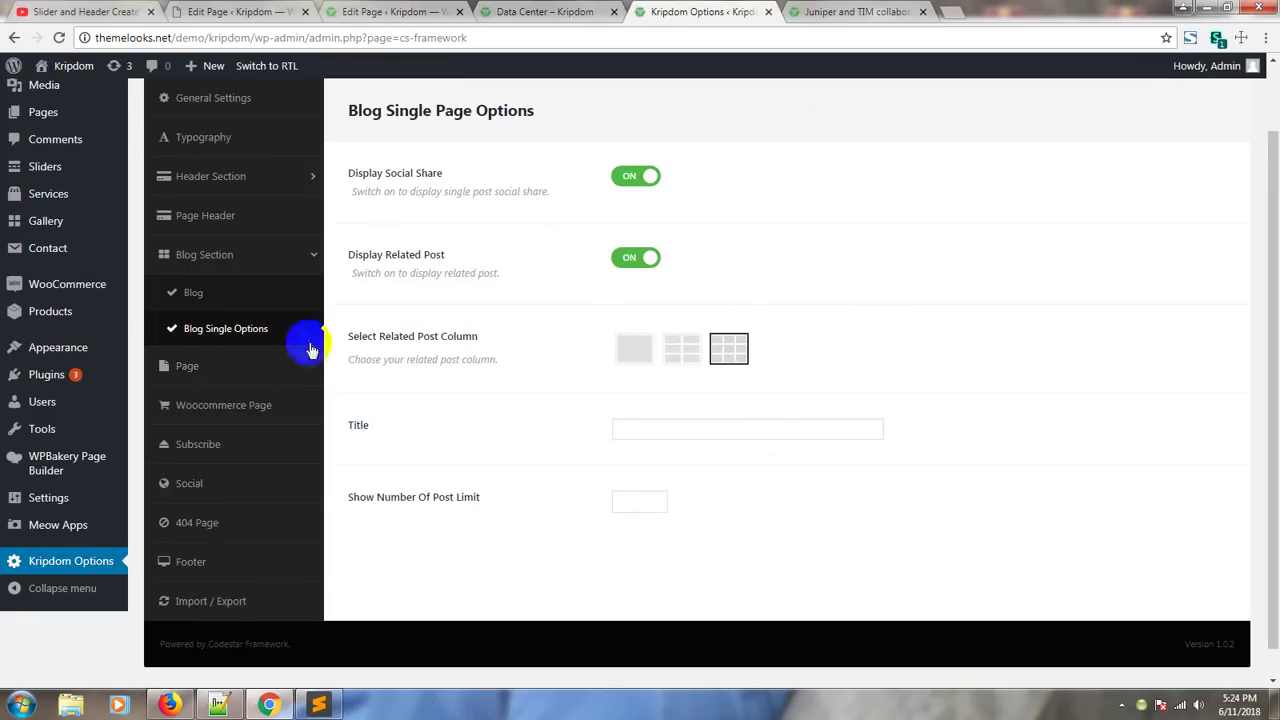
- Open the Page settings in the theme options and view the About page on the live site
left_click(181, 372)
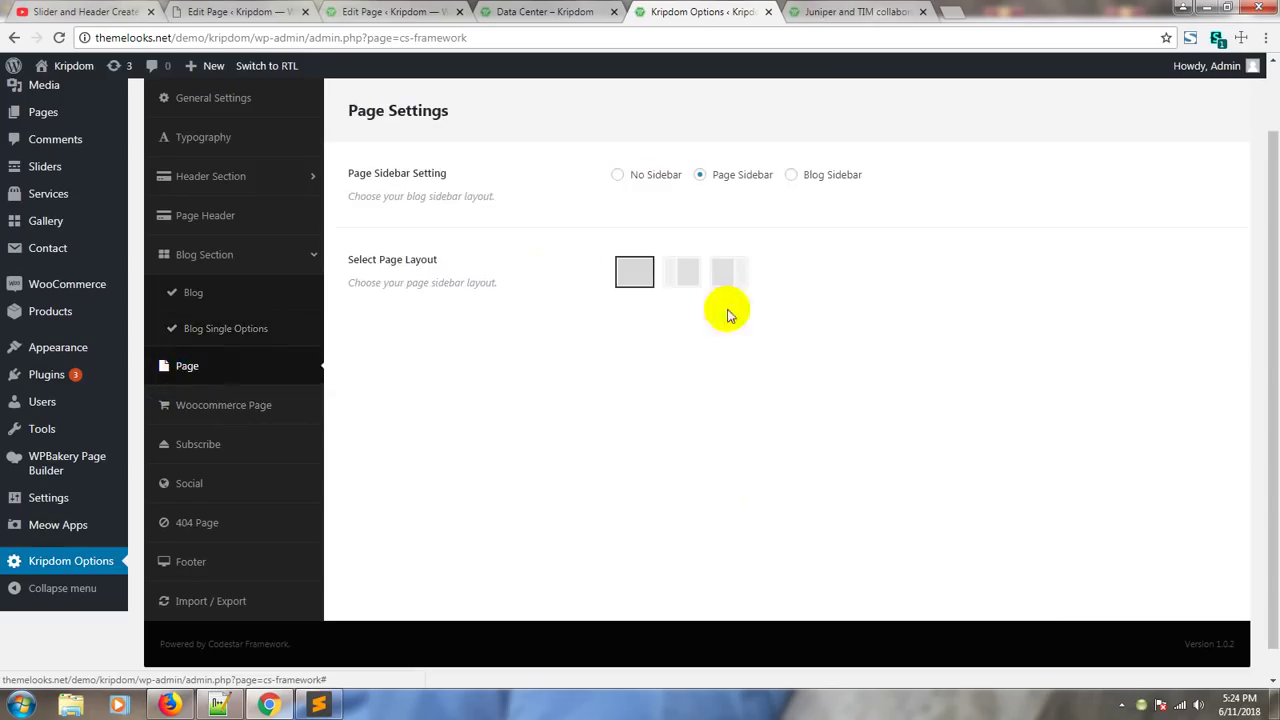
left_click(818, 10)
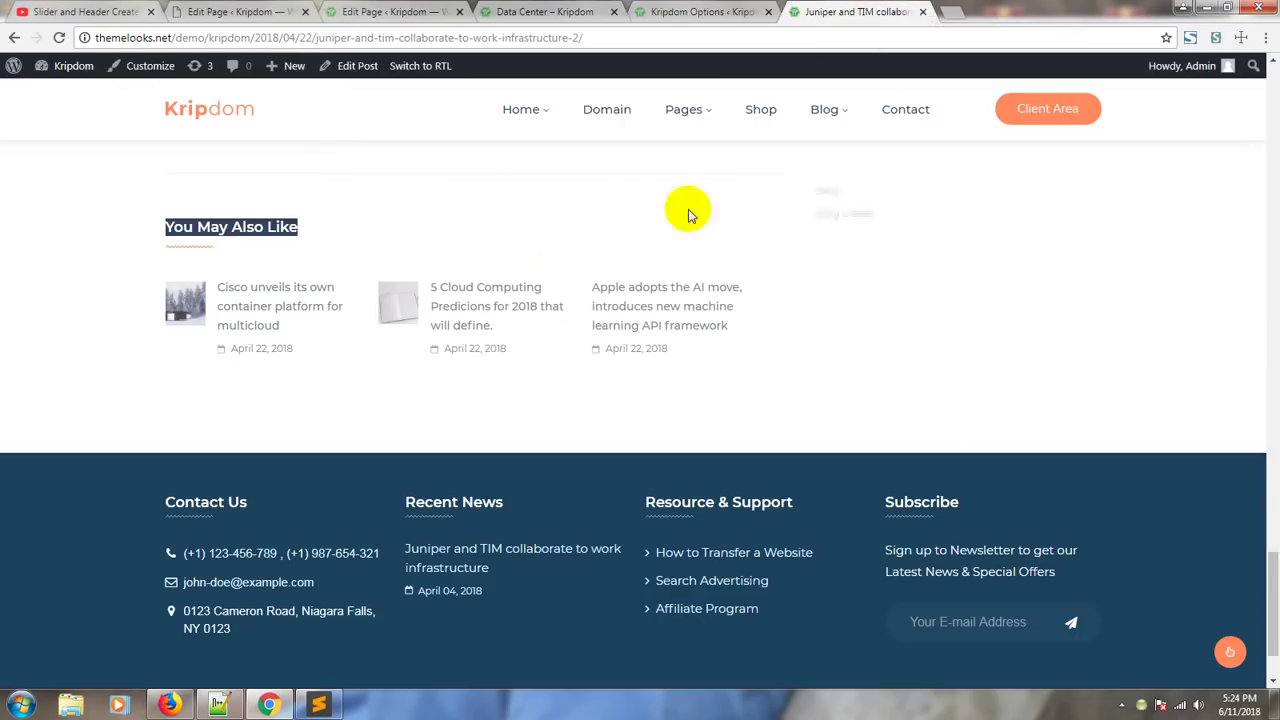
mouse_move(686, 110)
left_click(683, 155)
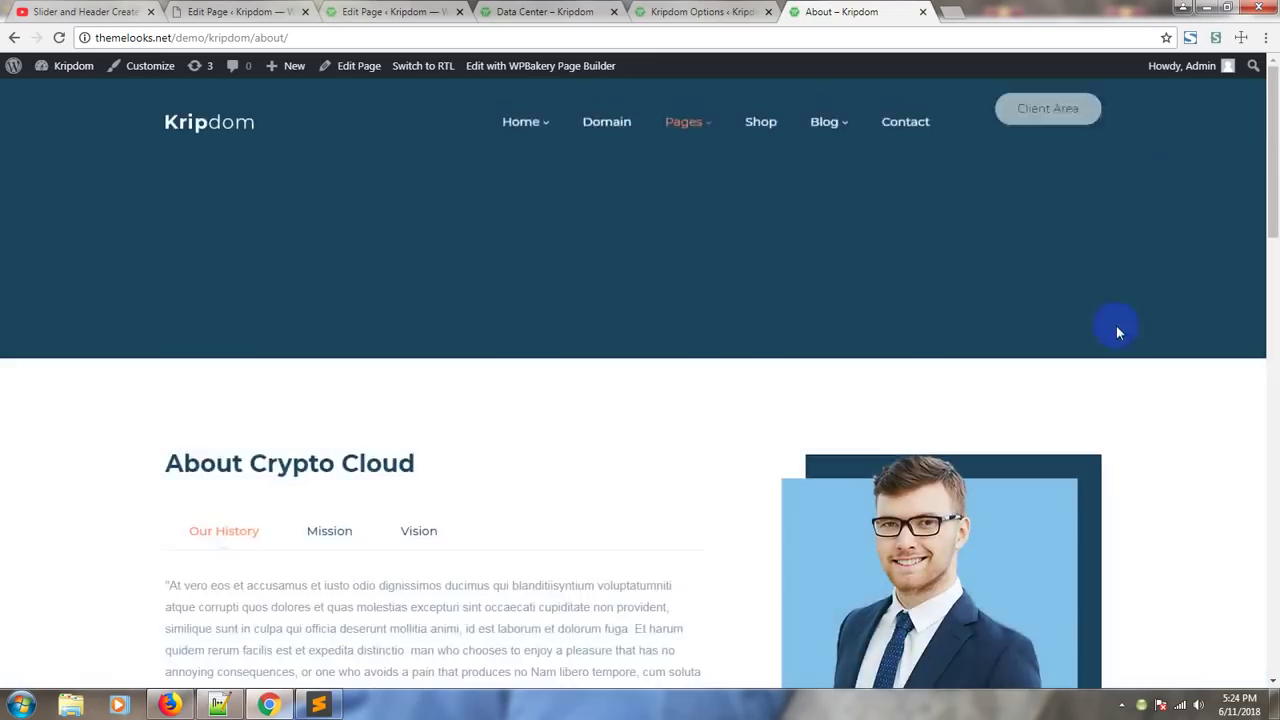
scroll(845, 135, "down", 3)
- Examine the Select Page Layout and Page Sidebar Setting options and compare them with the live About page's layout
left_click(690, 11)
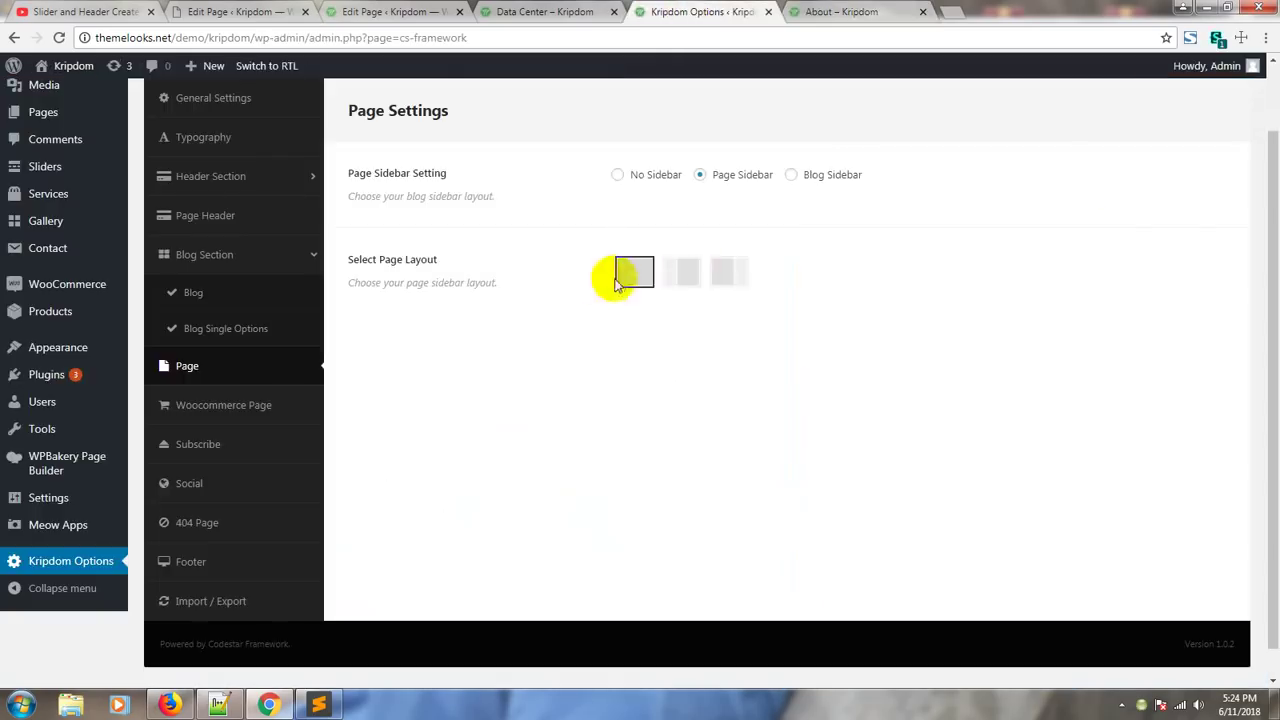
left_click(800, 14)
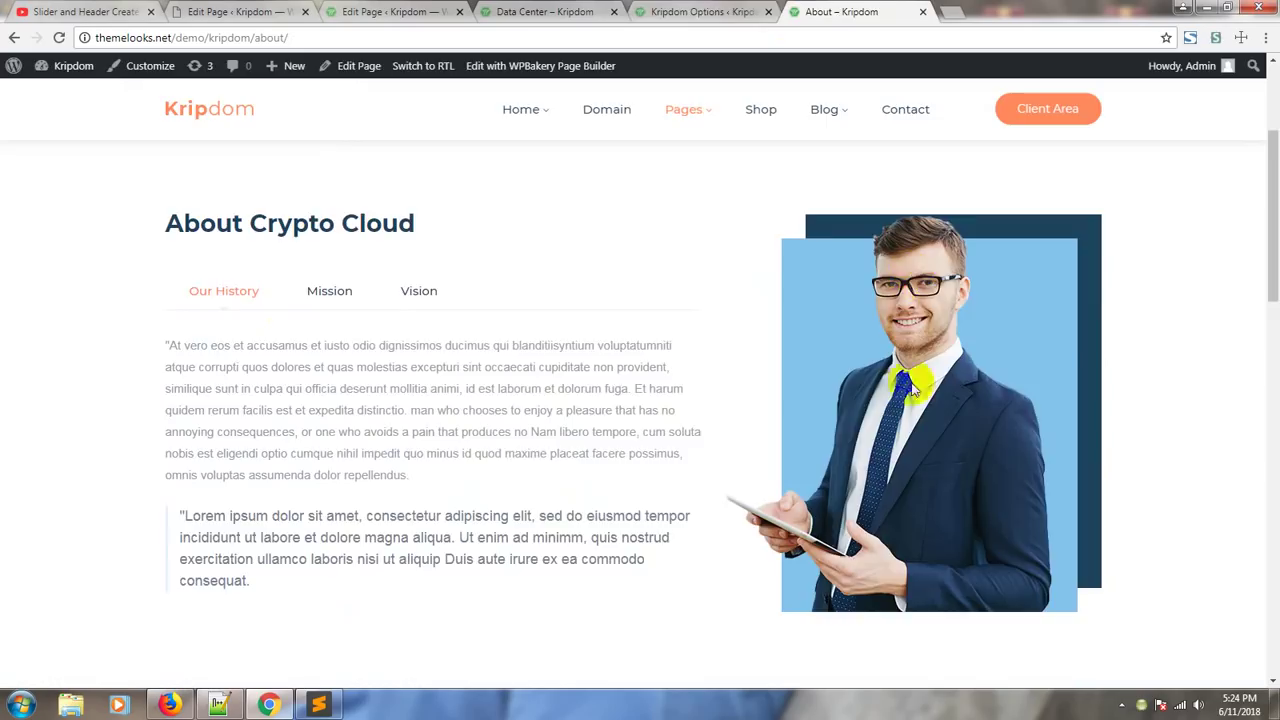
left_click(703, 9)
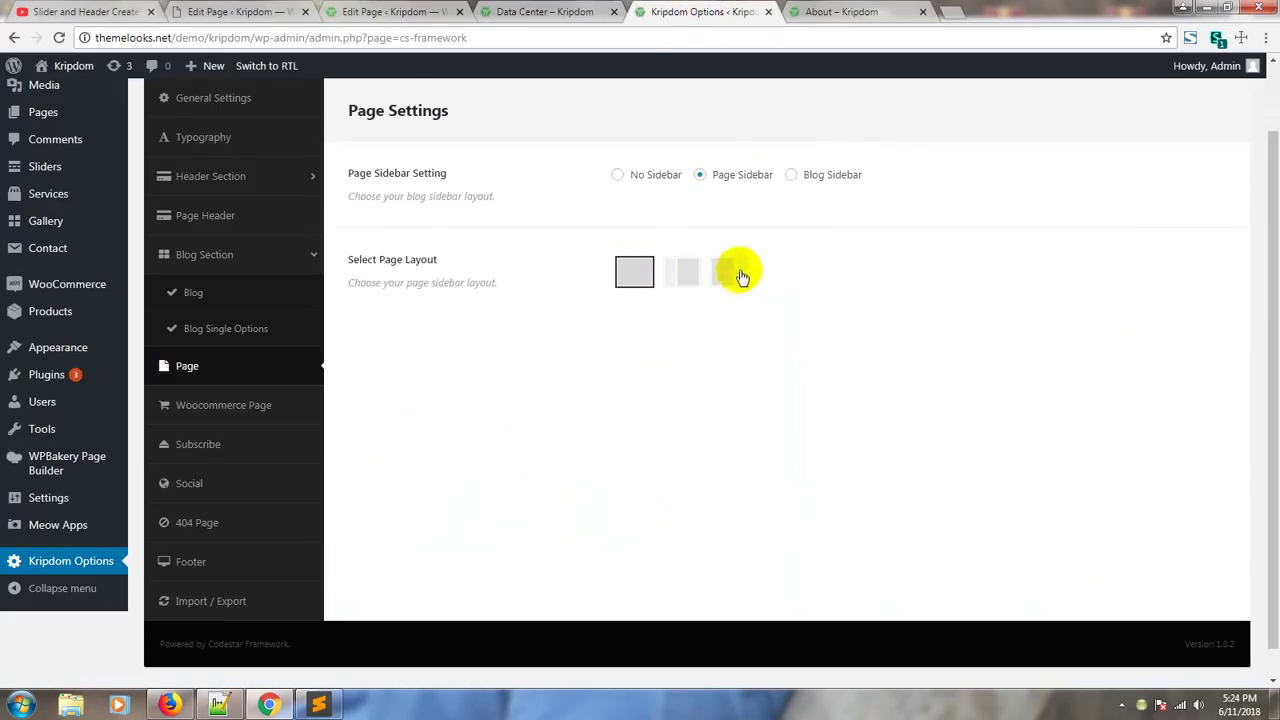
left_click_drag(474, 266, 350, 264)
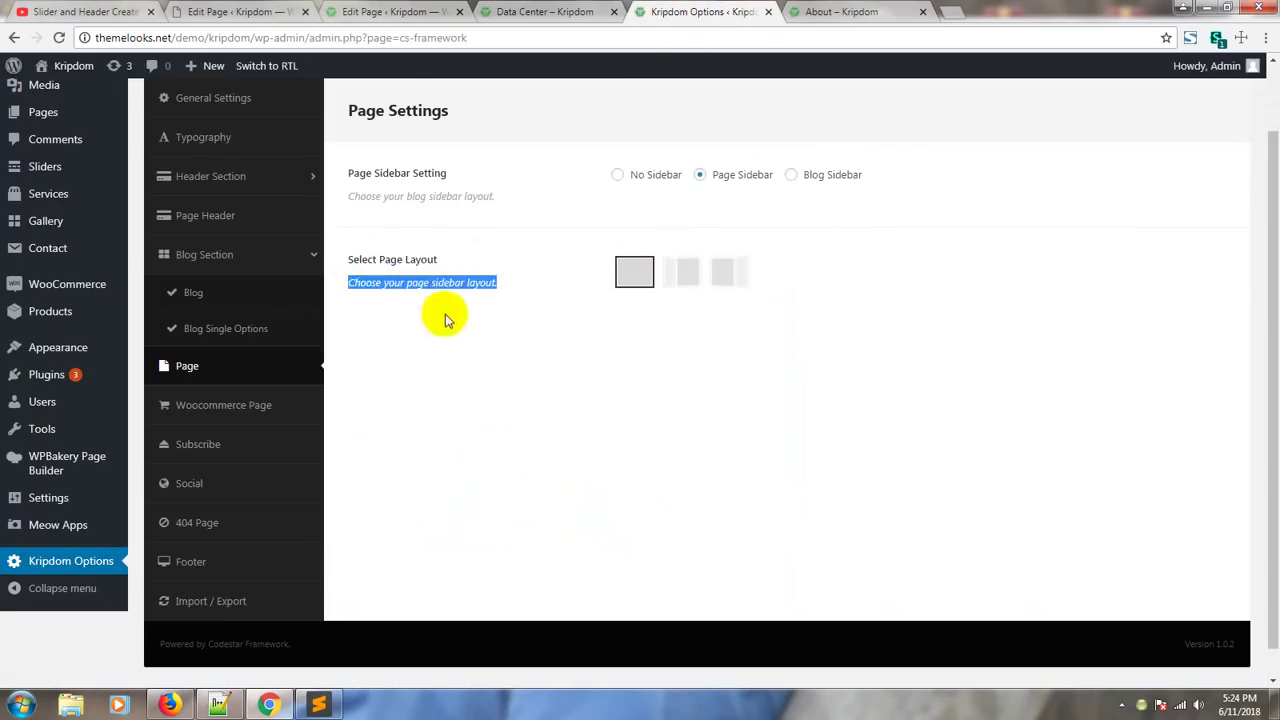
left_click_drag(461, 180, 343, 163)
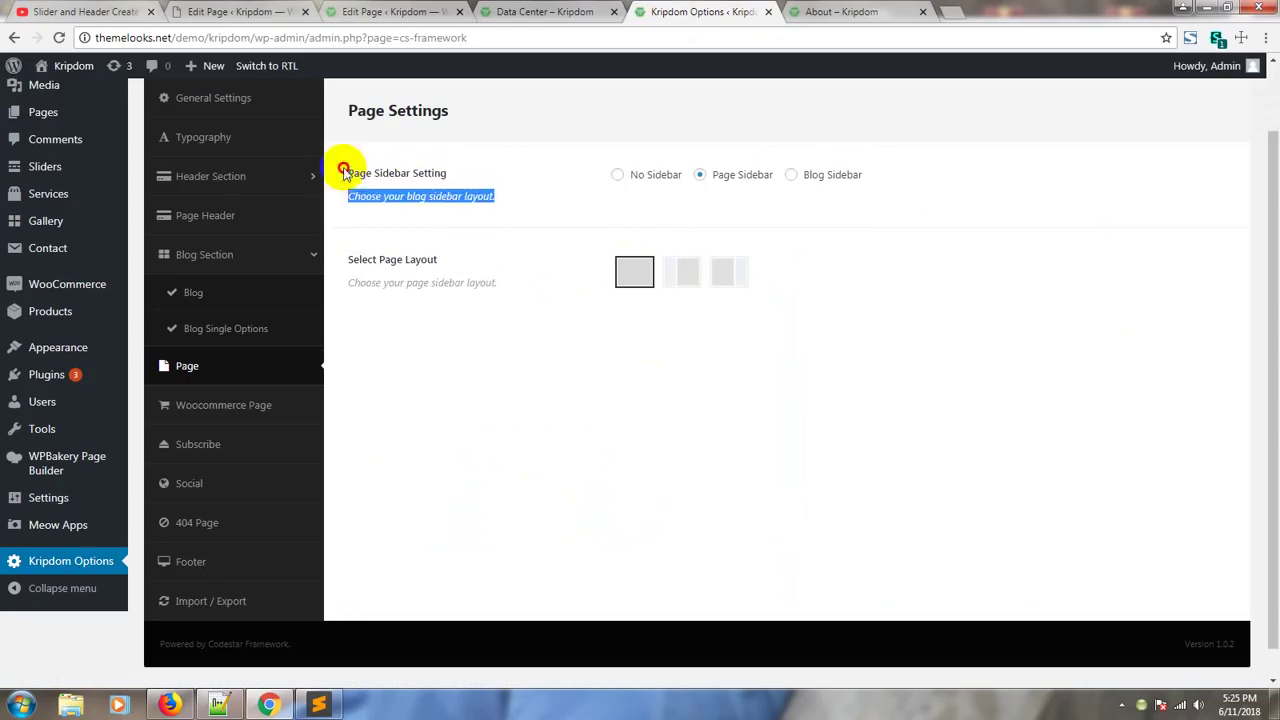
left_click(640, 198)
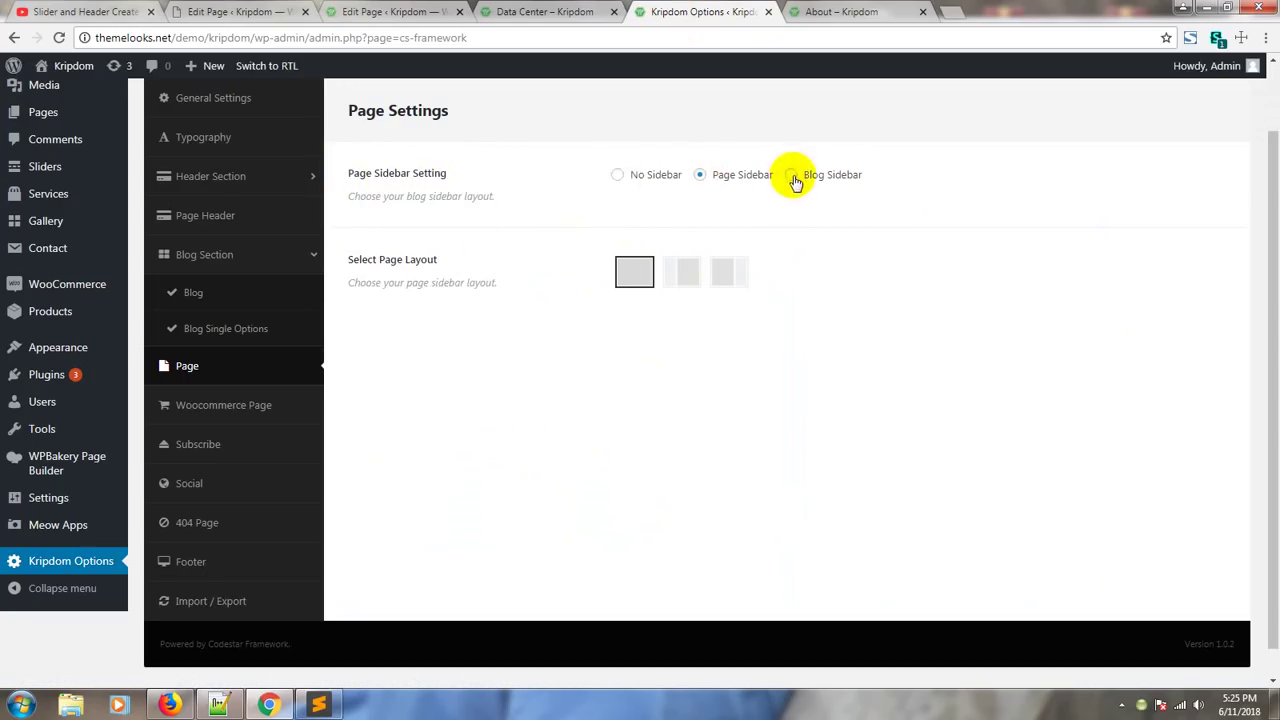
- Open the Woocommerce Page settings in the theme options and the Shop page on the live site
left_click(232, 406)
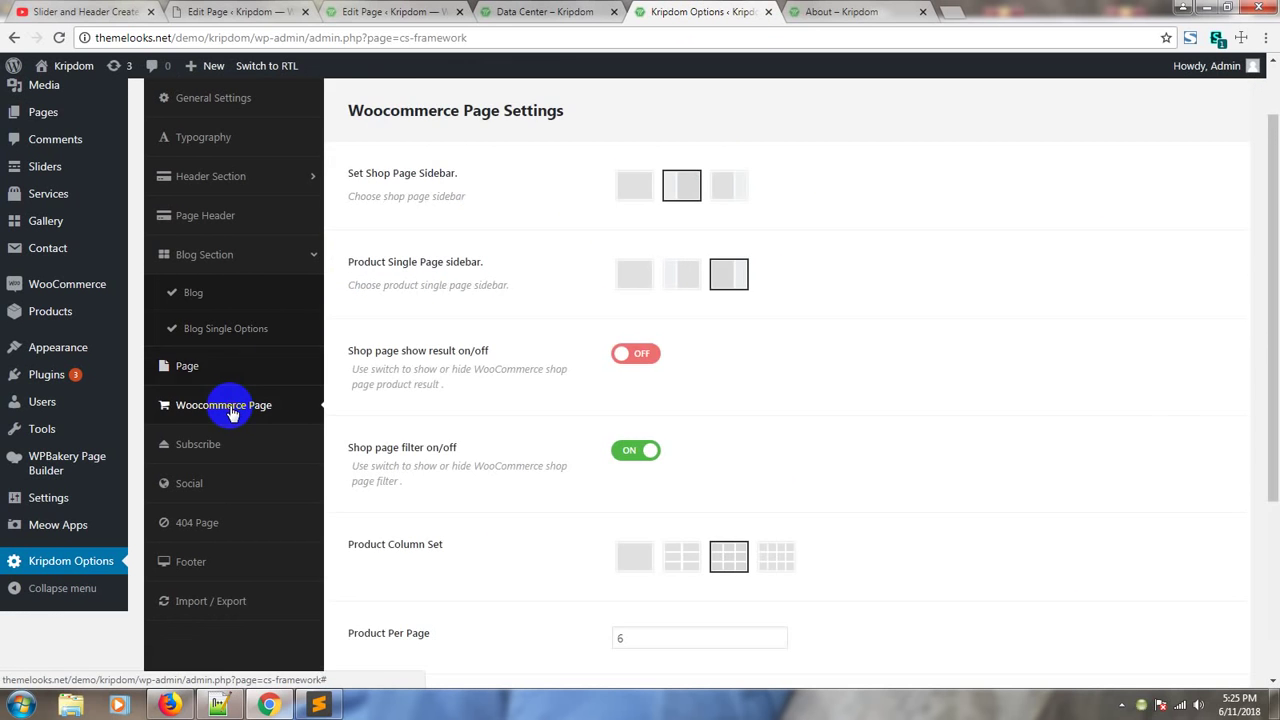
left_click(835, 11)
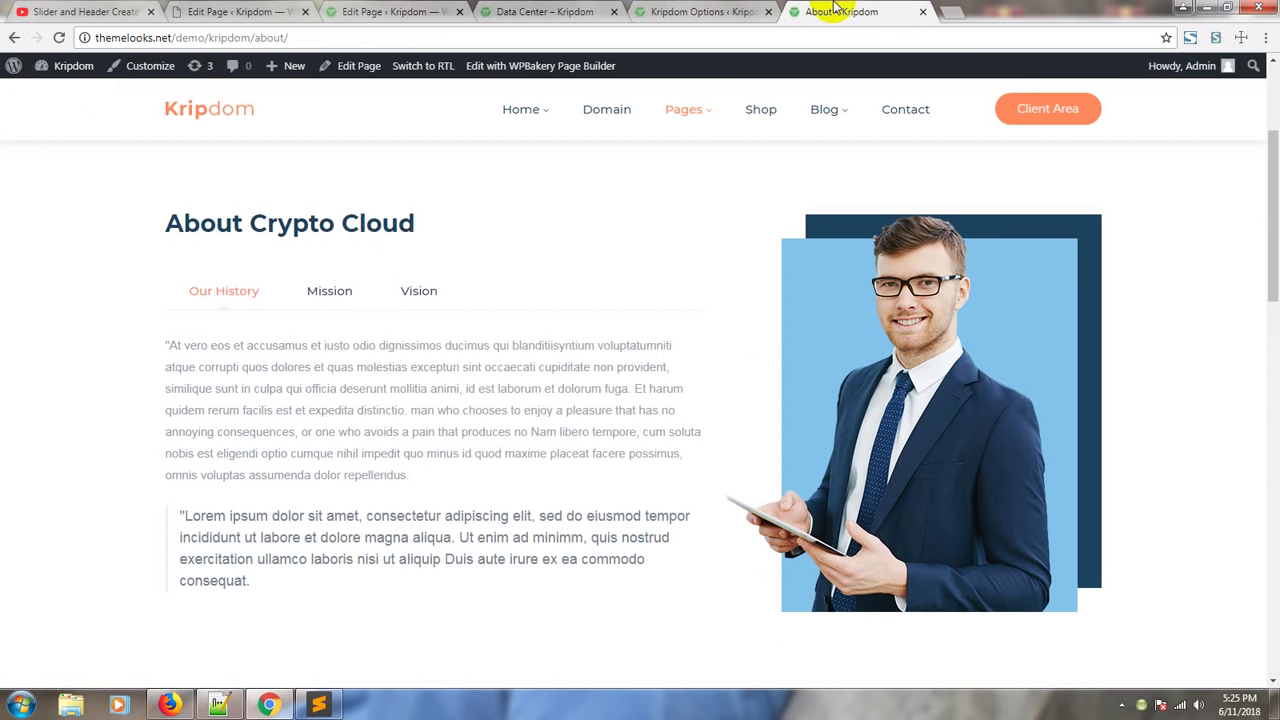
left_click(775, 118)
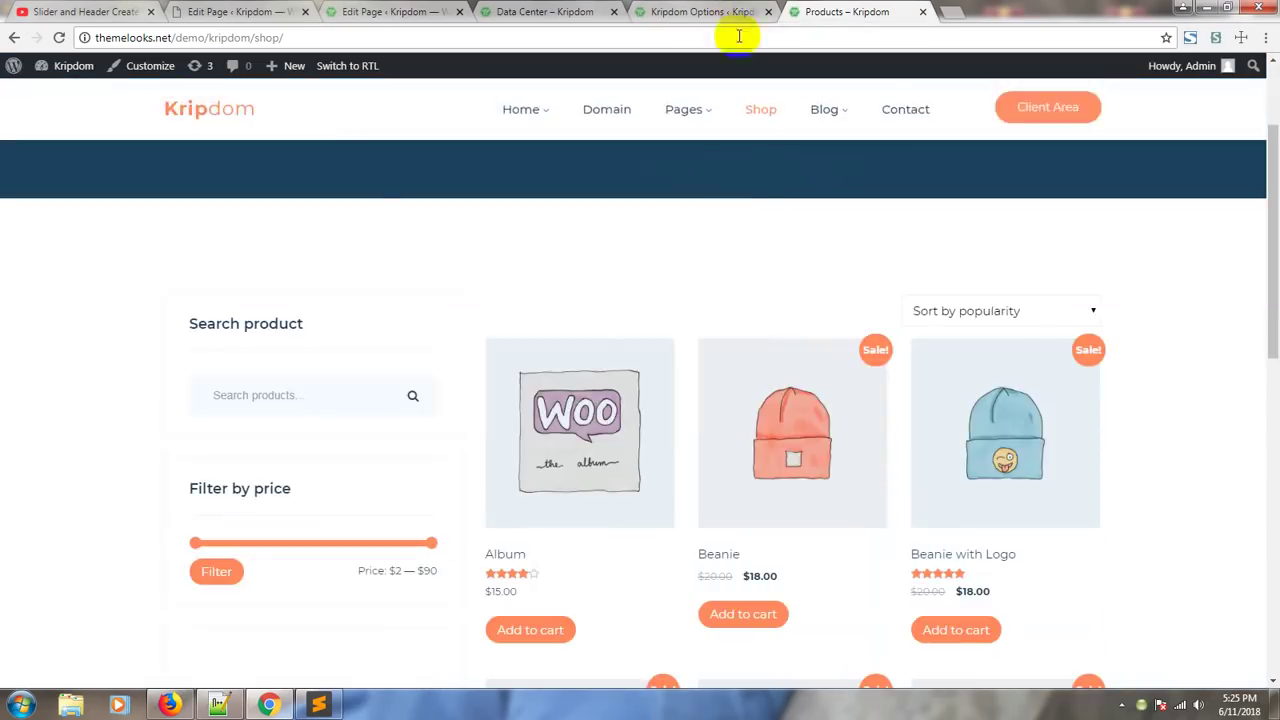
- Examine the Set Shop Page Sidebar option and compare it with the widget sidebar on the live Shop page
left_click(705, 12)
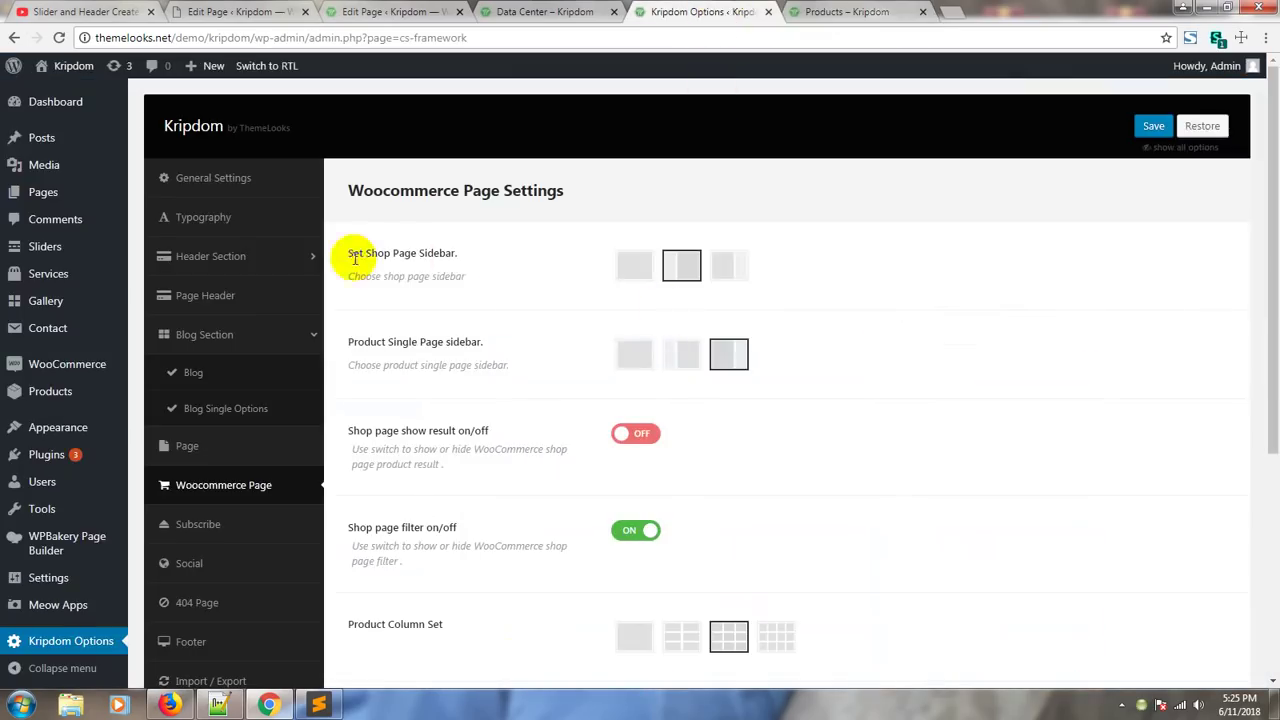
left_click_drag(467, 256, 346, 253)
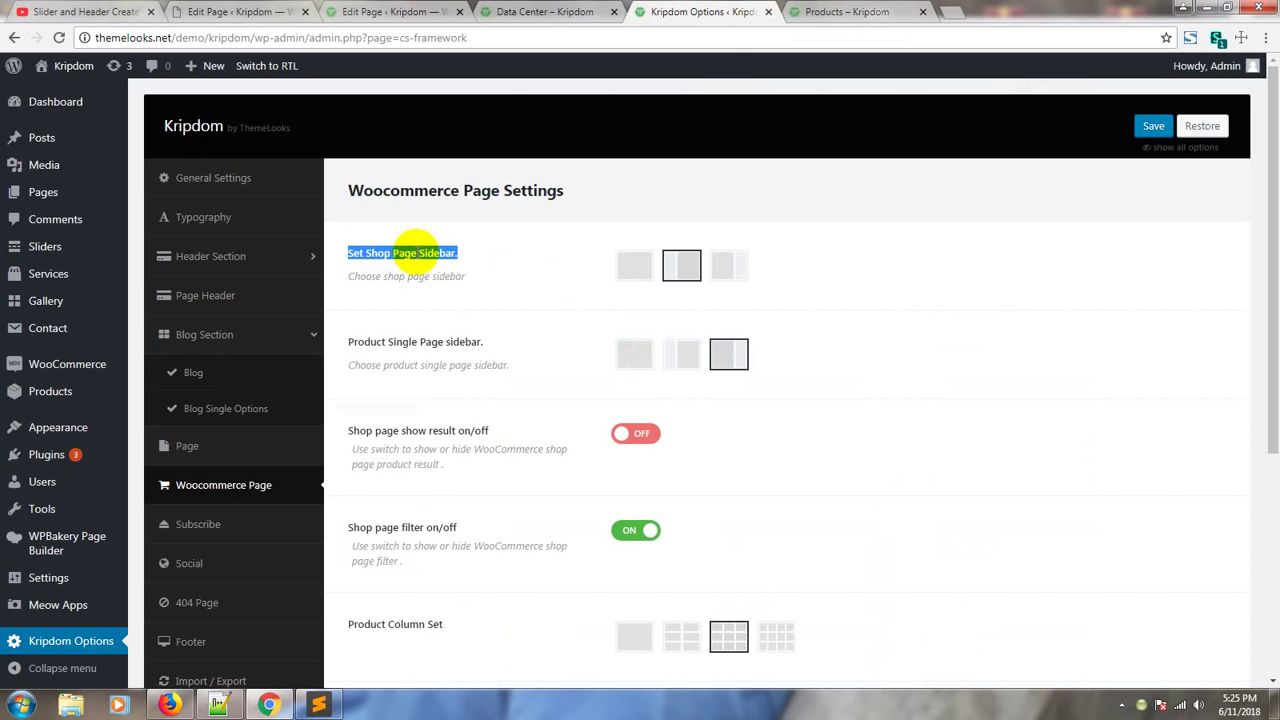
left_click(840, 11)
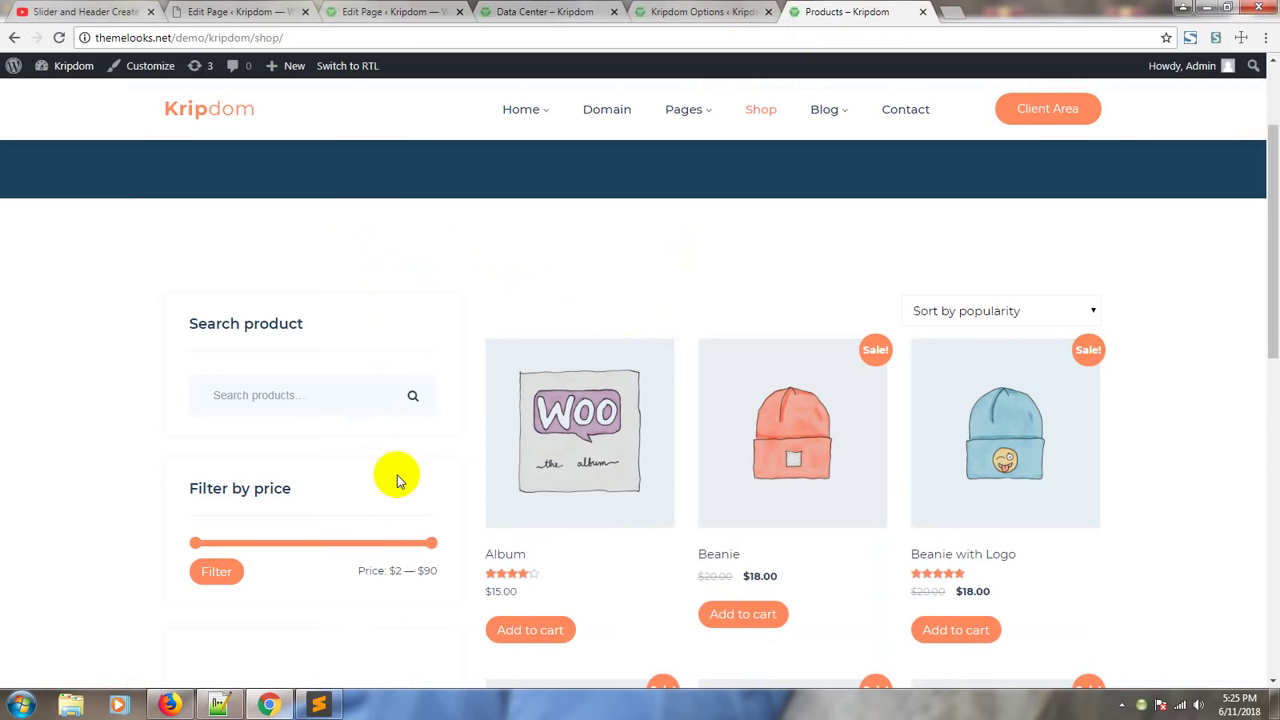
scroll(397, 481, "down", 2)
scroll(314, 534, "down", 2)
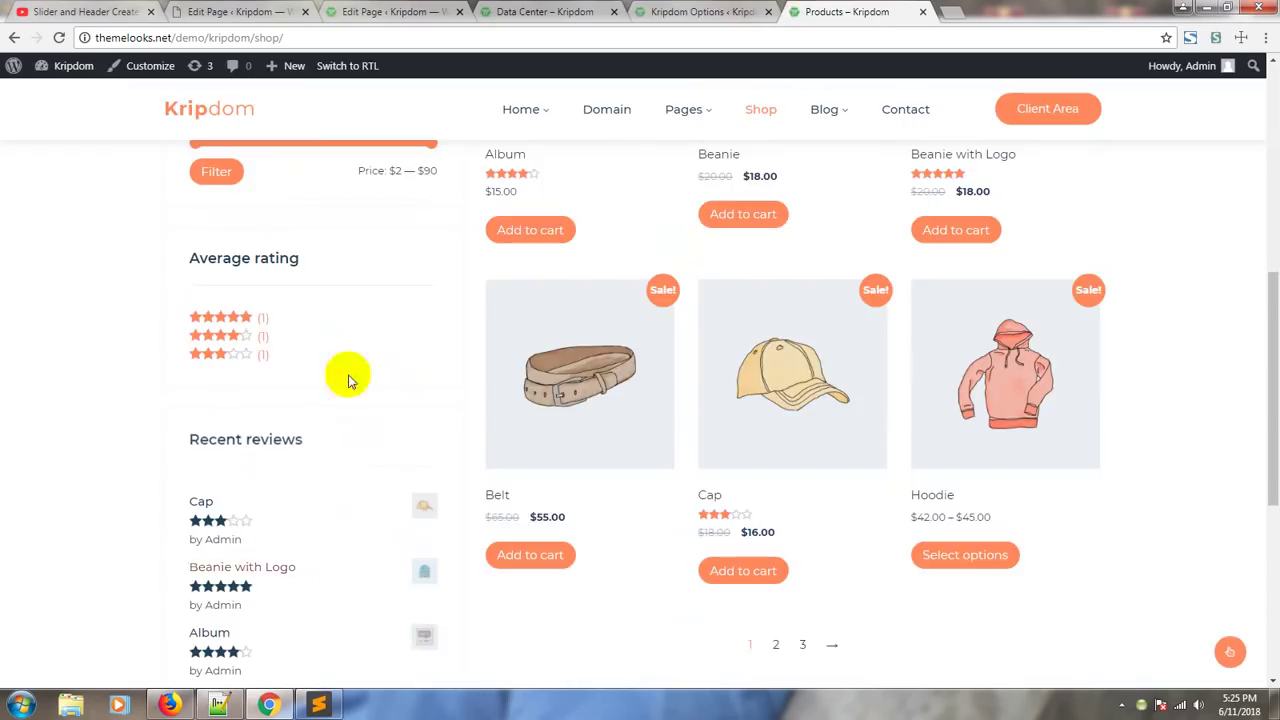
- Examine the Product Single Page sidebar option and compare it with the sidebar on the live Beanie product page
left_click(692, 13)
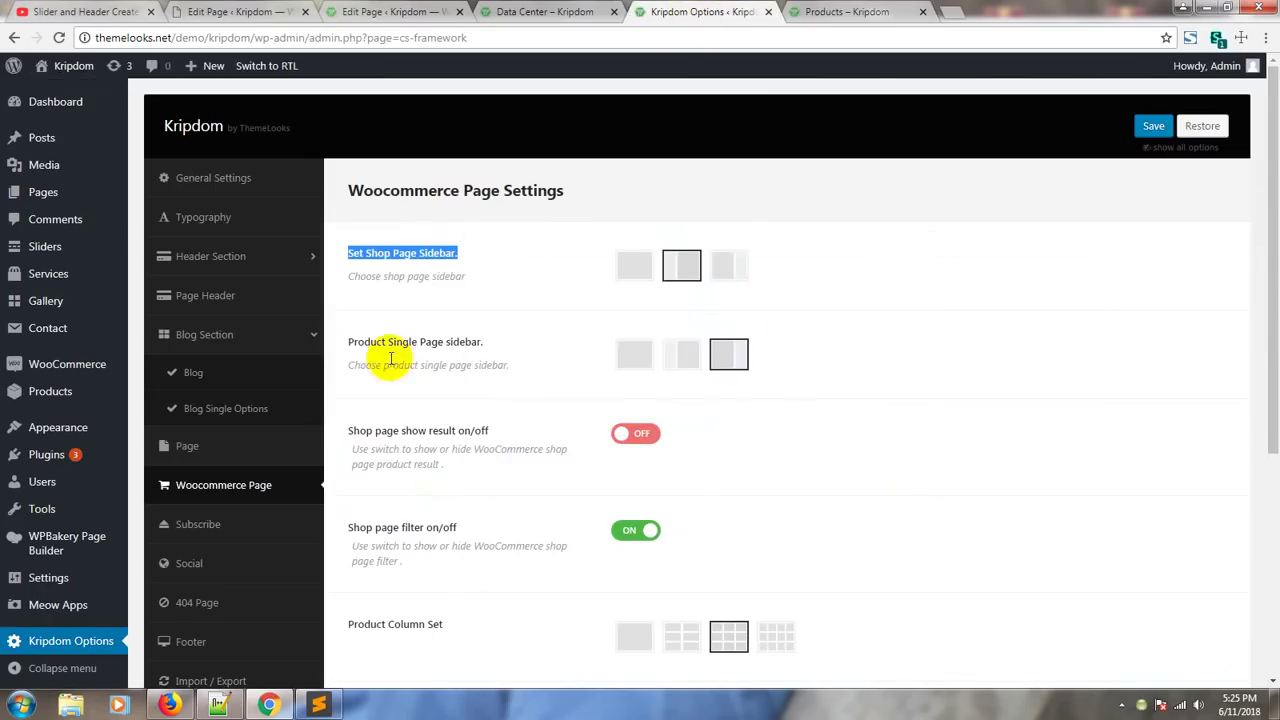
left_click_drag(505, 341, 347, 341)
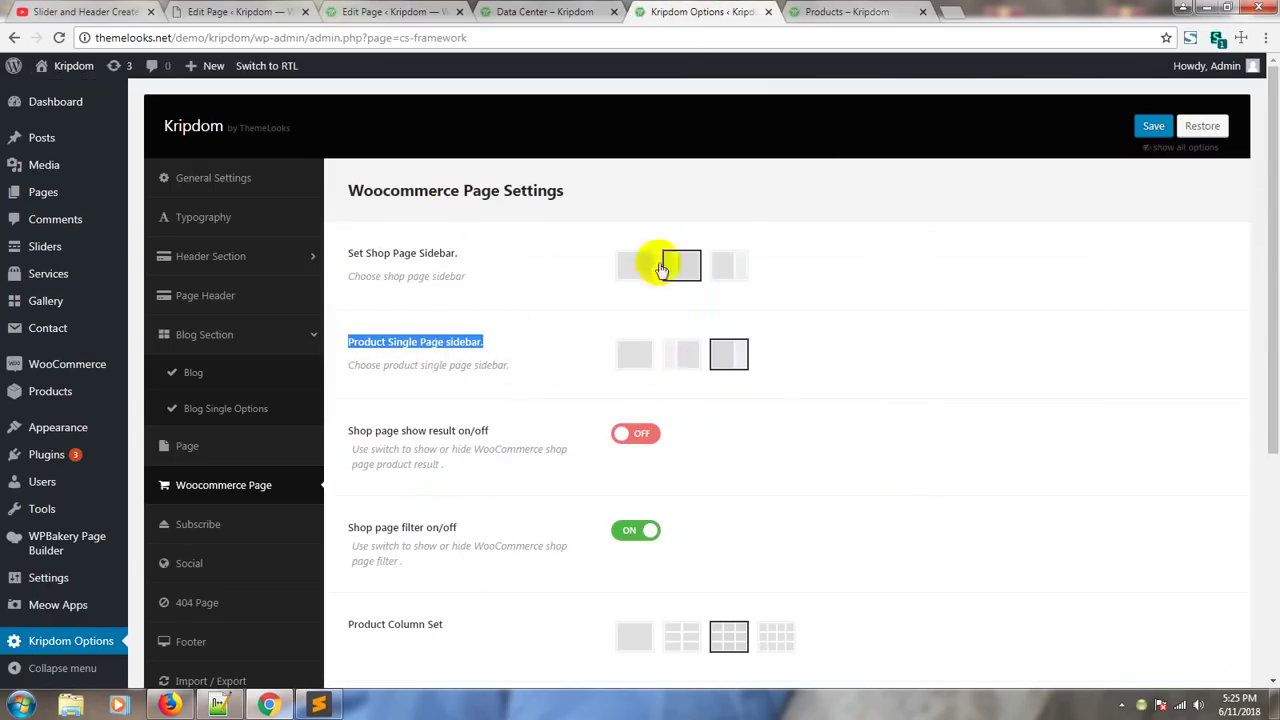
left_click(862, 11)
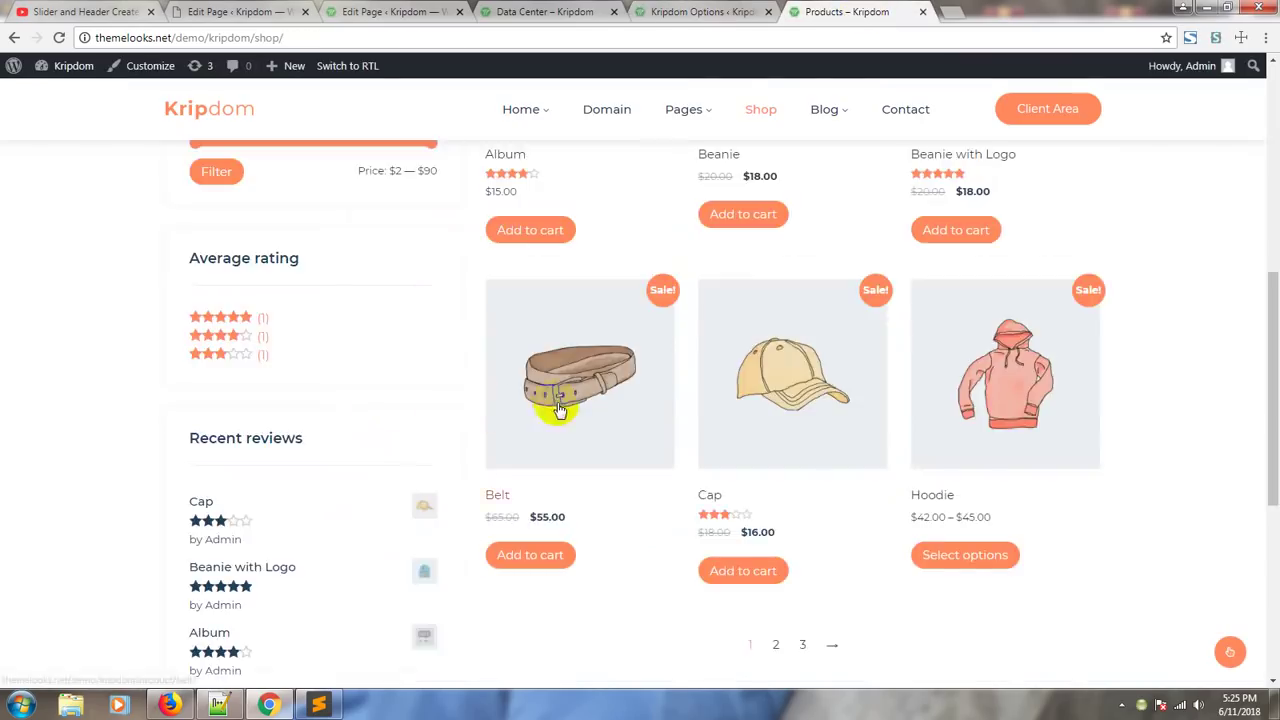
scroll(560, 410, "up", 2)
left_click(742, 376)
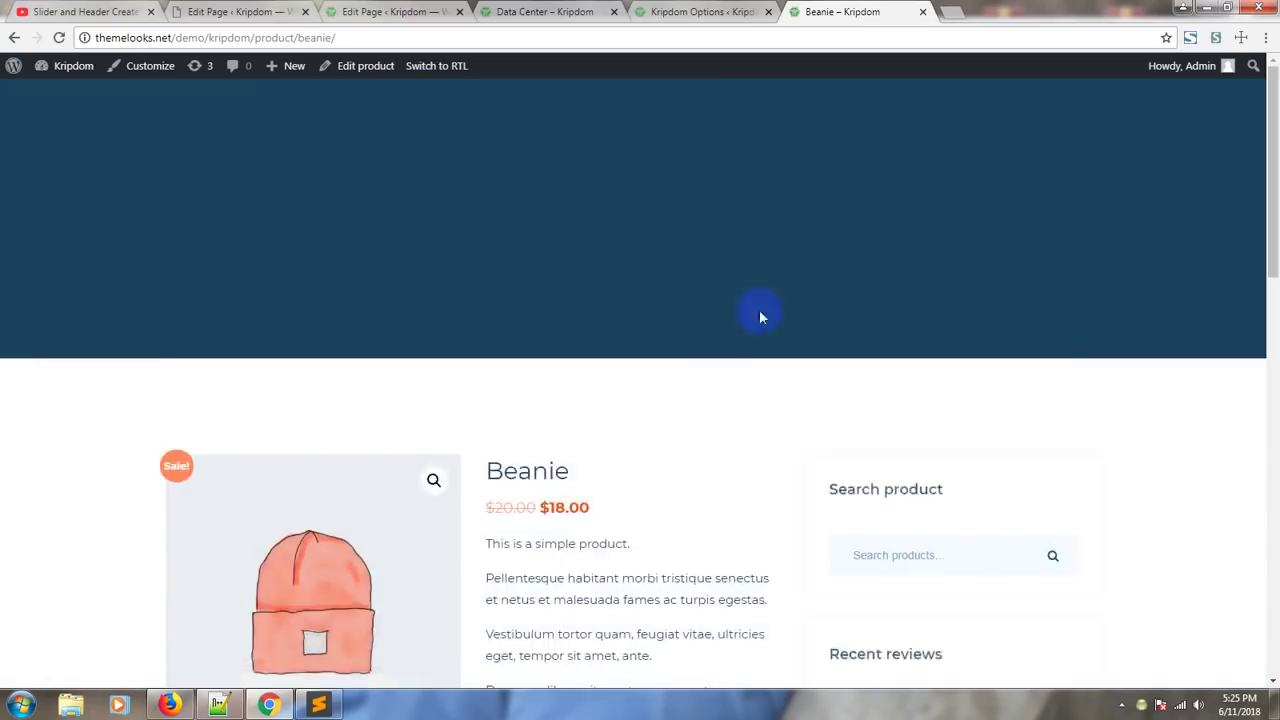
scroll(995, 478, "down", 2)
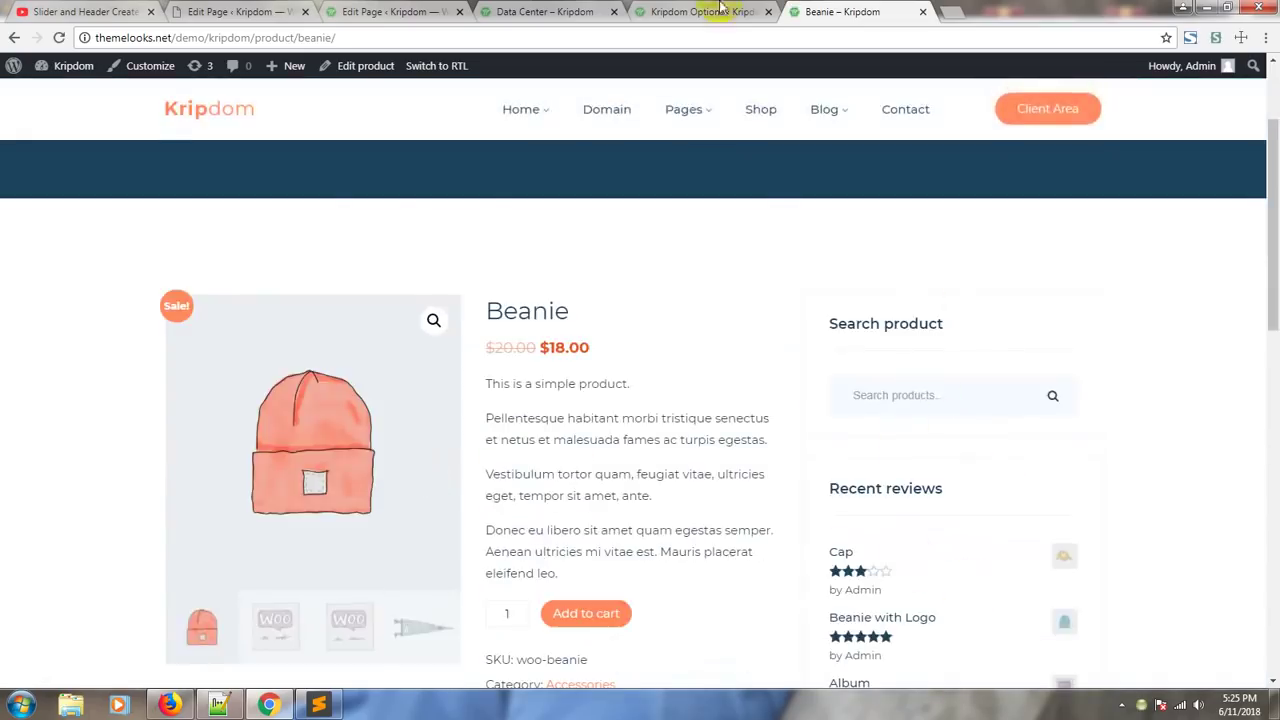
left_click(718, 11)
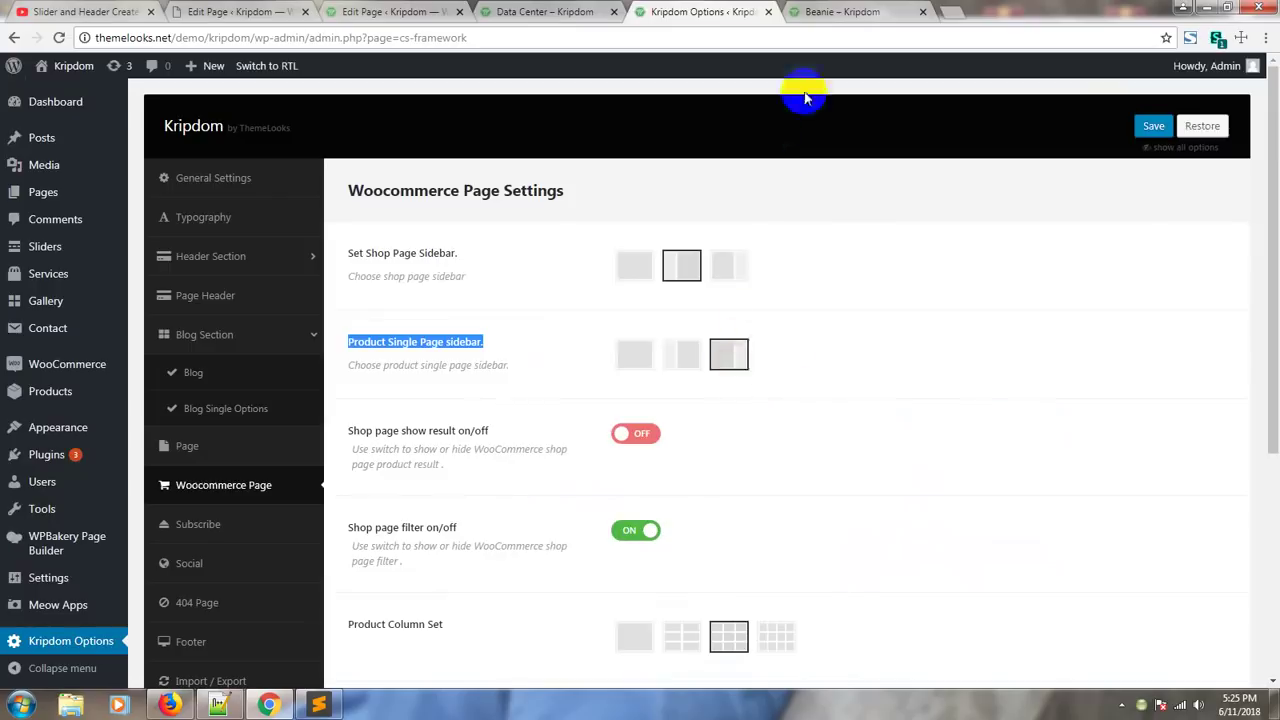
left_click(855, 12)
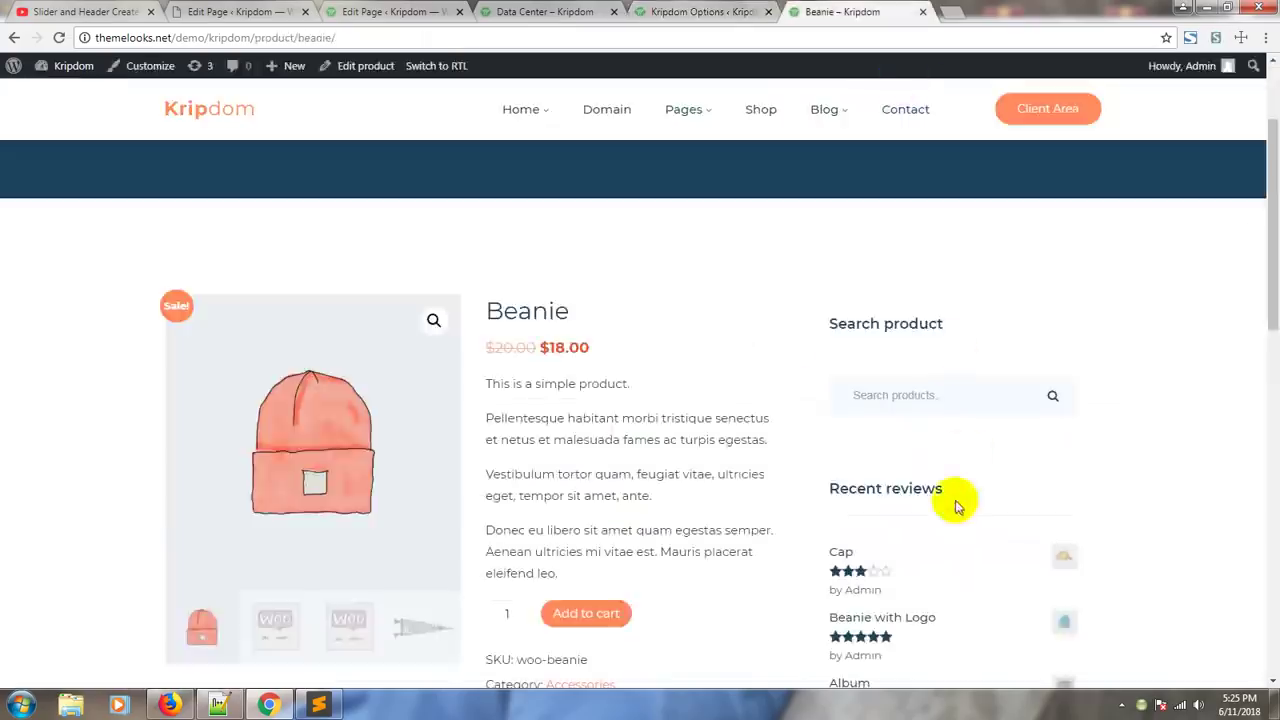
- Review the Shop page show result switch and toggle the Shop page filter switch off and back on
left_click(740, 10)
scroll(819, 444, "down", 1)
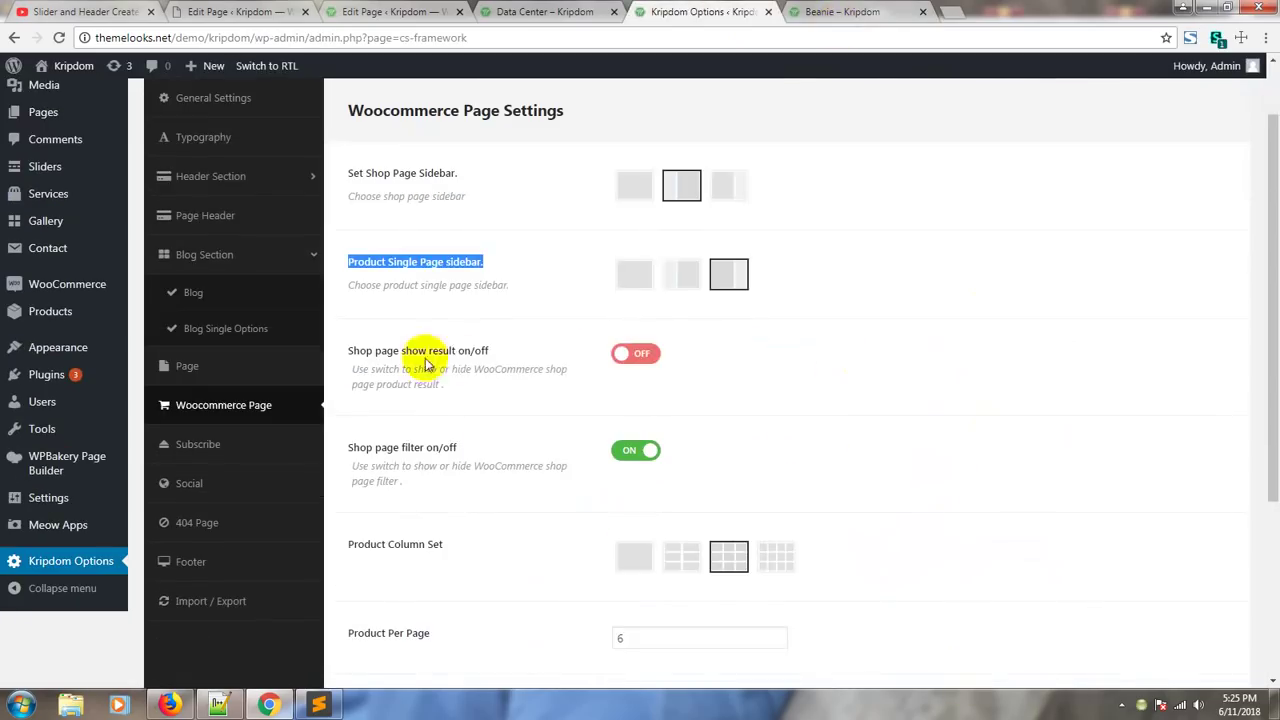
left_click(636, 354)
scroll(500, 448, "down", 1)
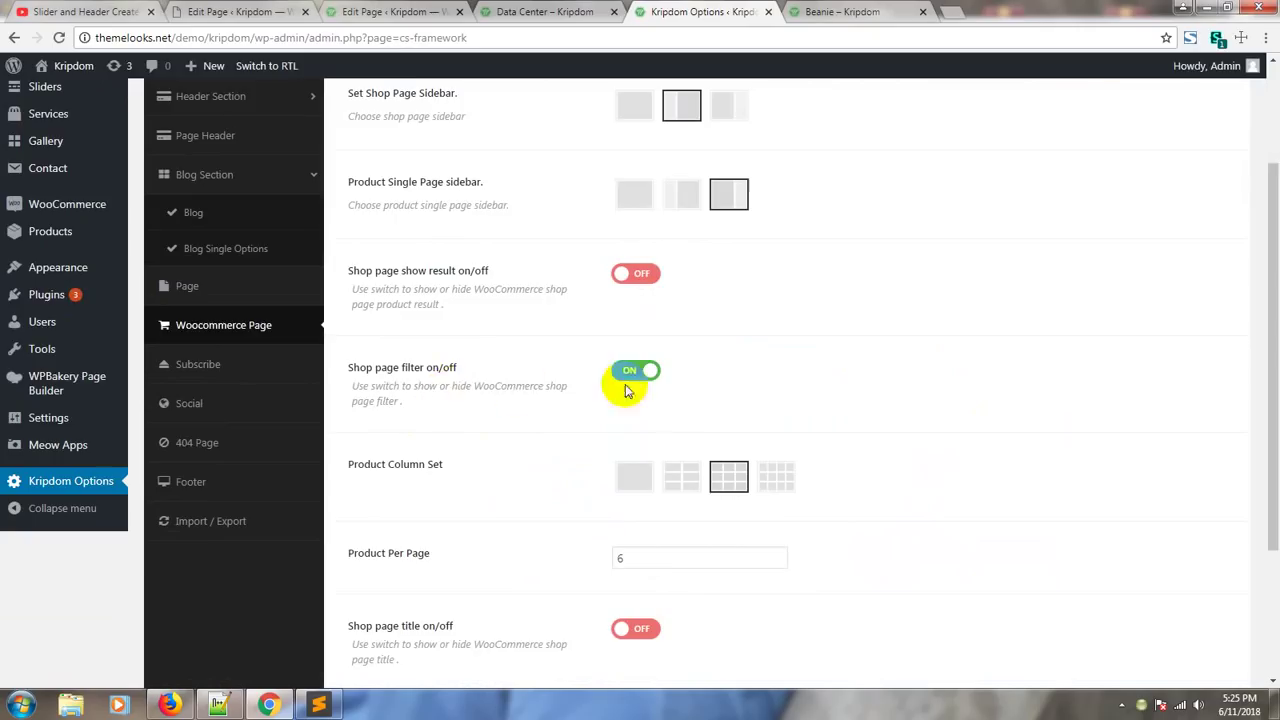
left_click(620, 383)
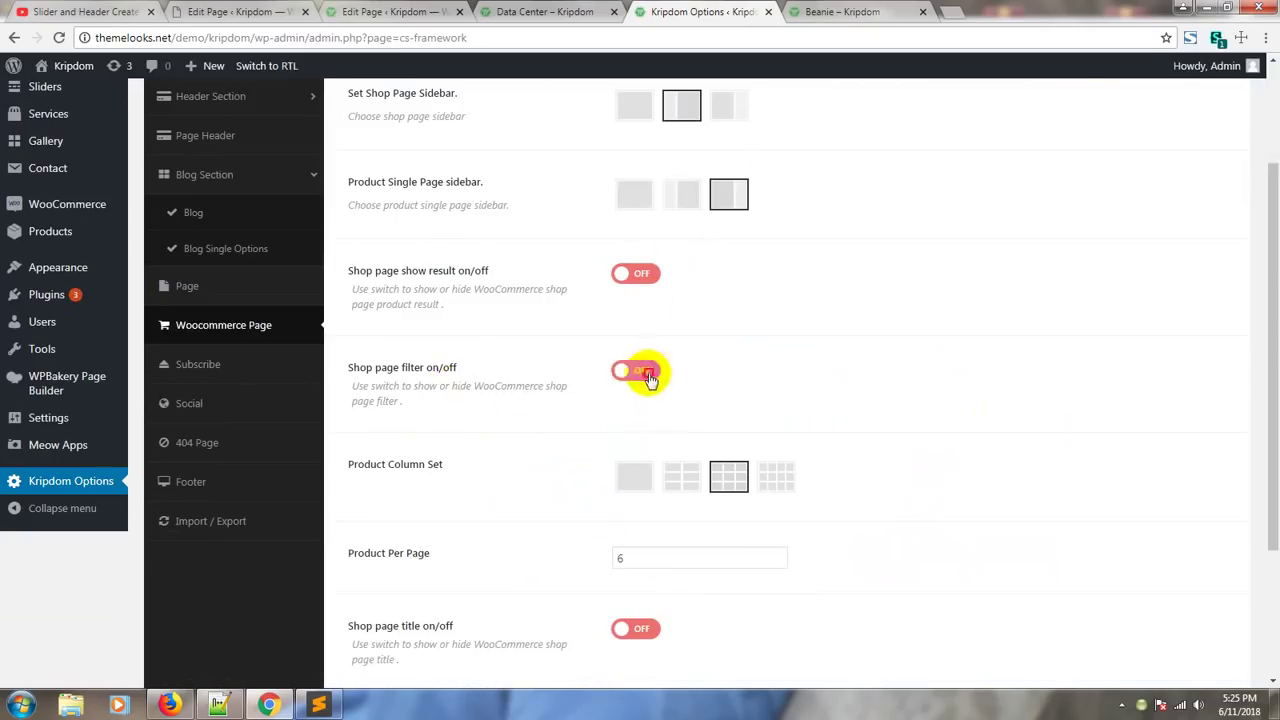
left_click(648, 374)
- Return to the live Shop page and open the product sorting list to view the shop filter
left_click(866, 13)
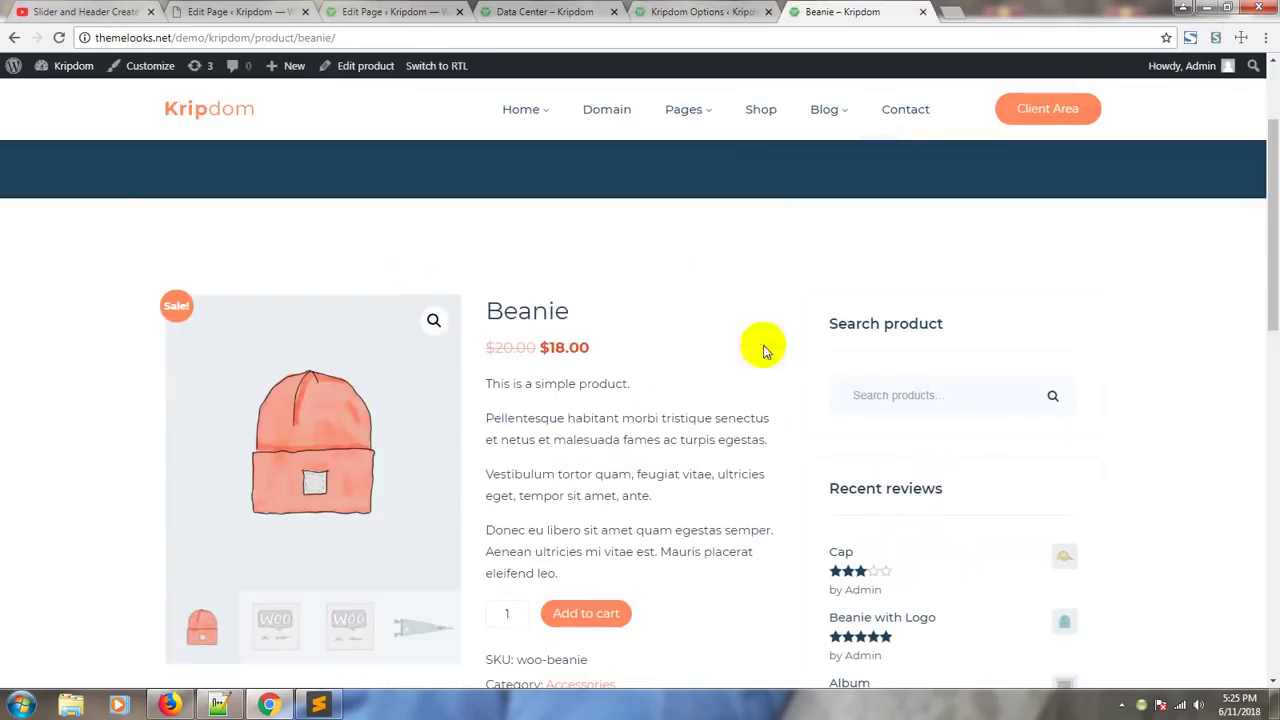
left_click(12, 38)
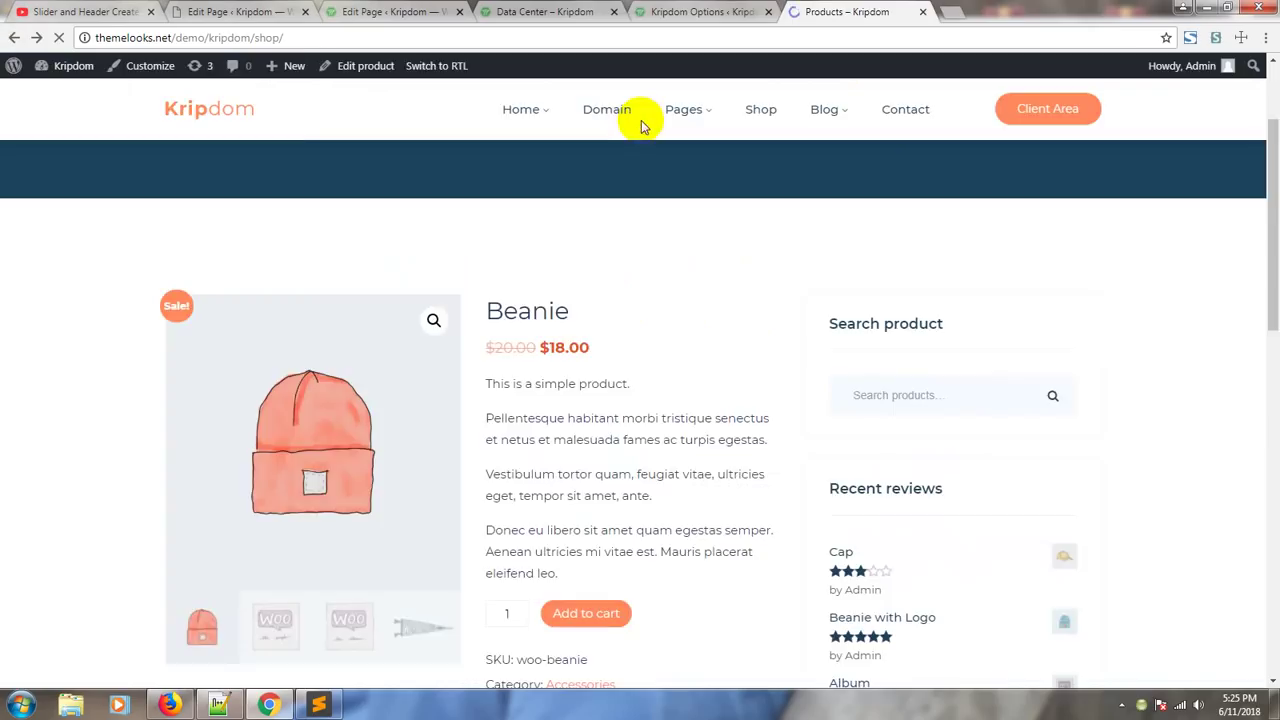
scroll(935, 368, "up", 4)
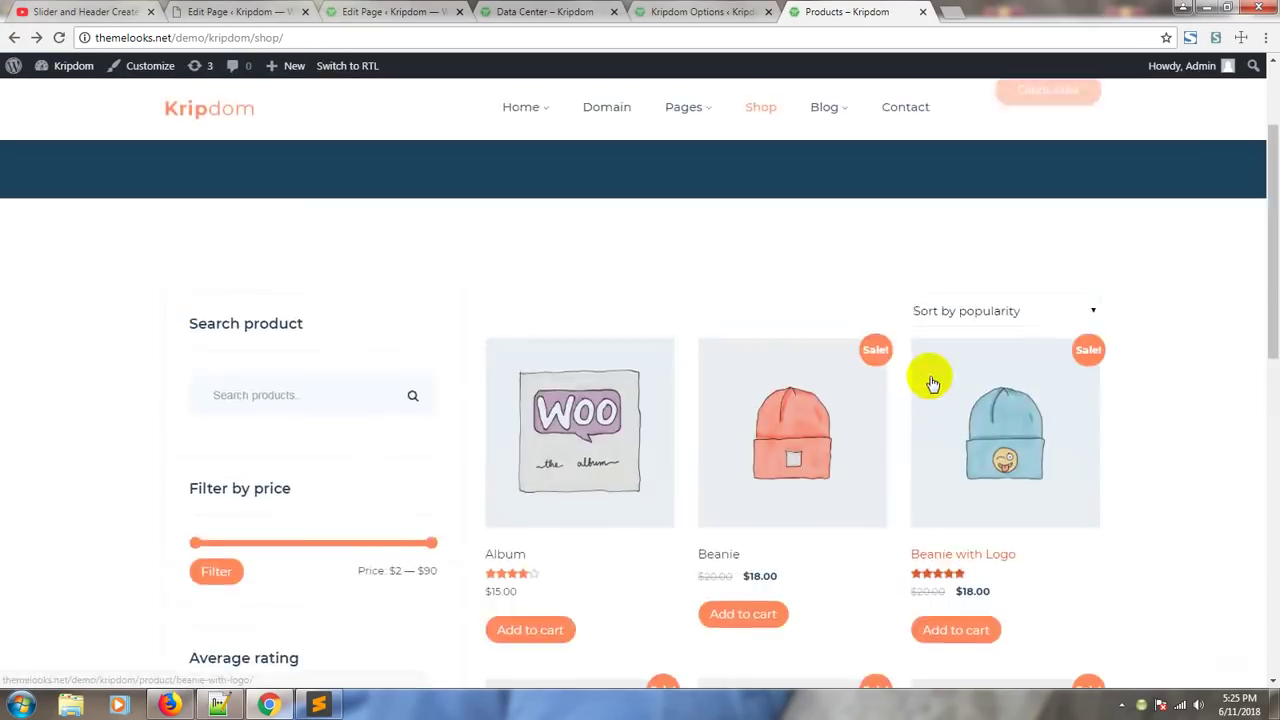
left_click(1068, 472)
scroll(1070, 475, "down", 1)
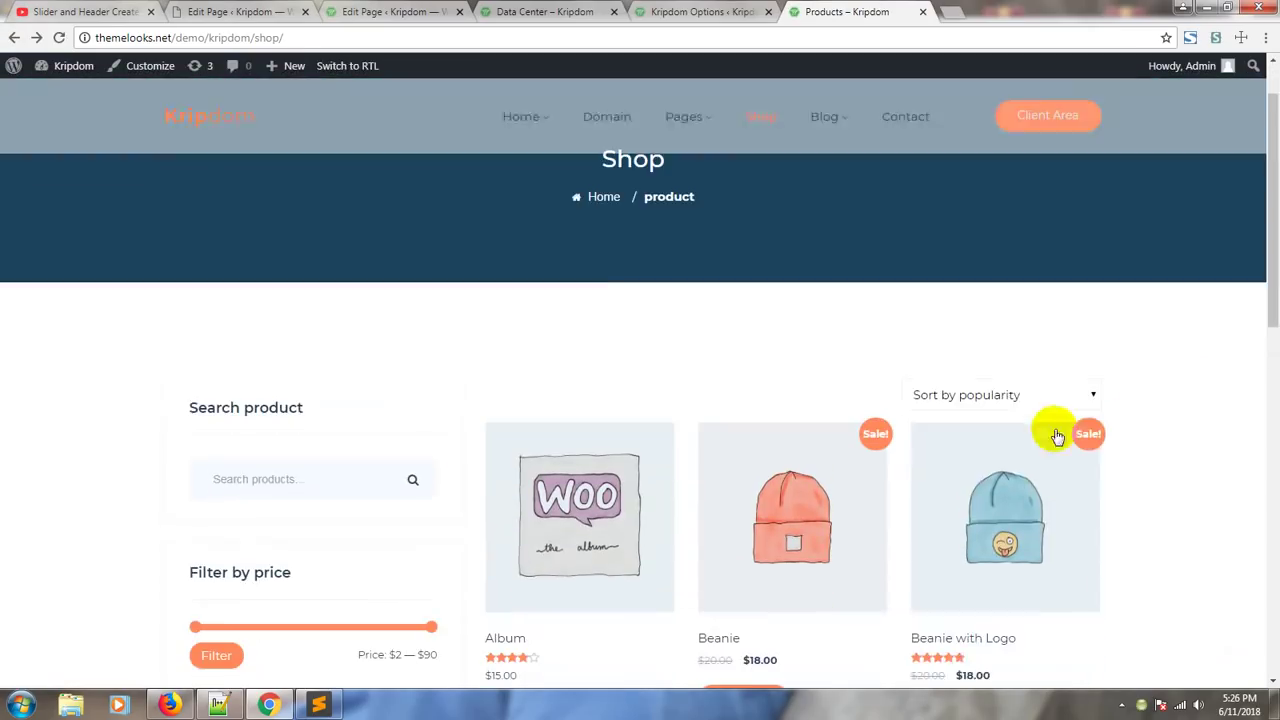
left_click(1034, 395)
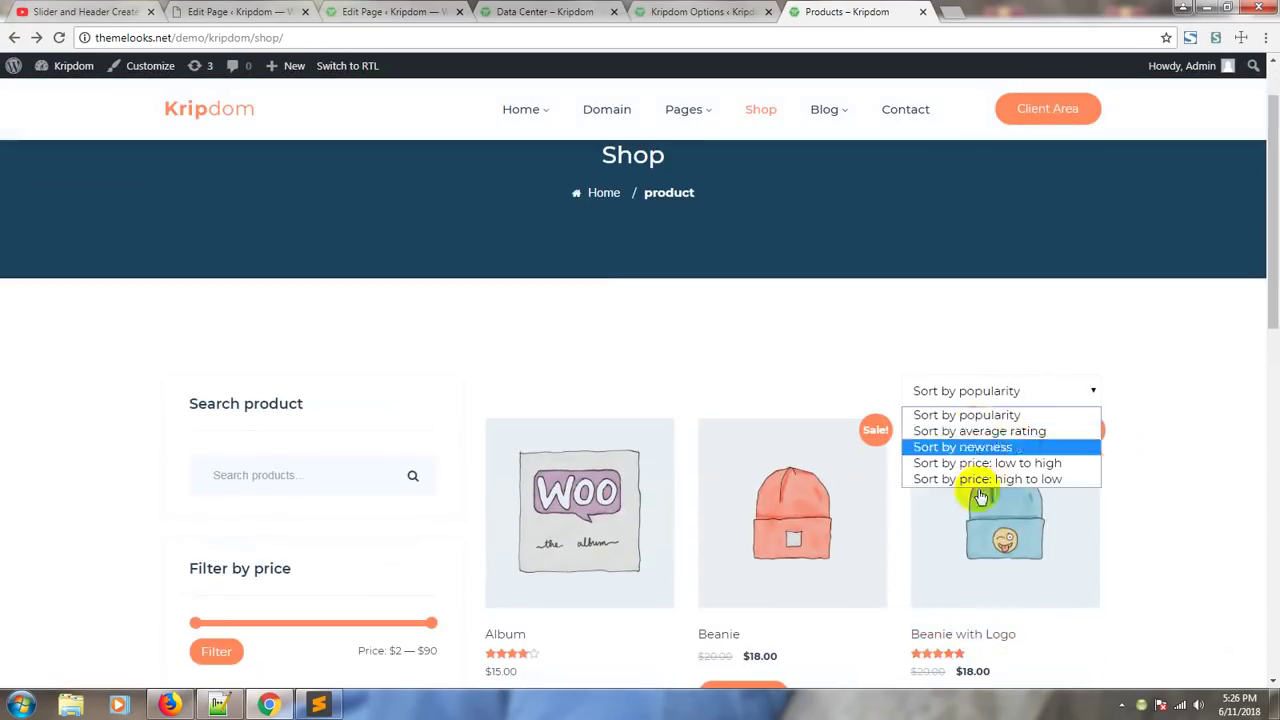
- Examine the Product Column Set option and compare it with the product grid columns on the live Shop page
left_click(735, 12)
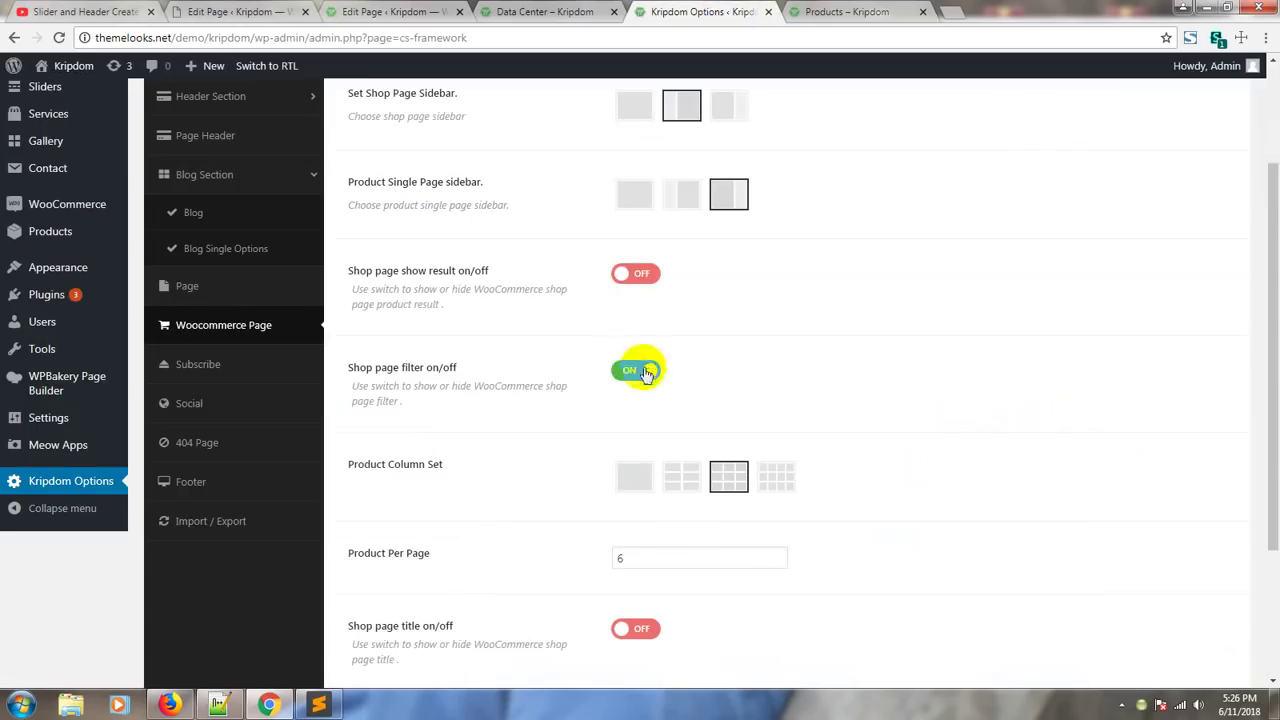
scroll(880, 465, "down", 1)
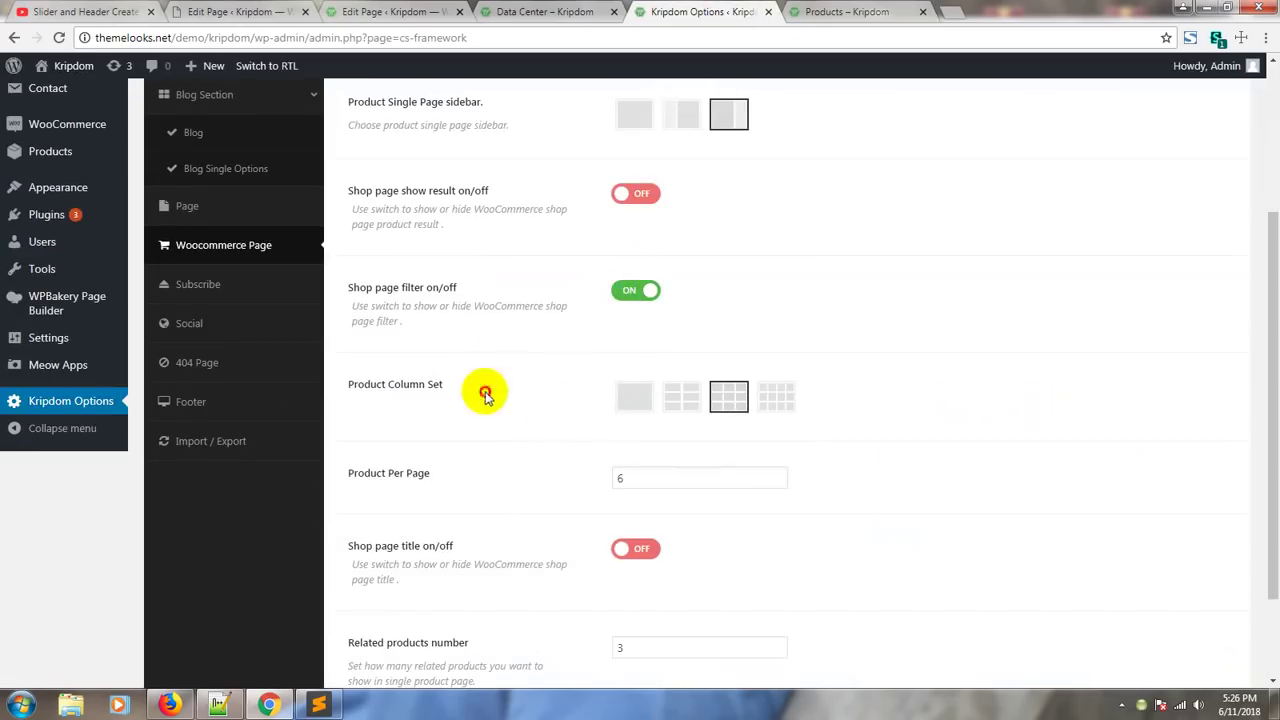
double_click(443, 390)
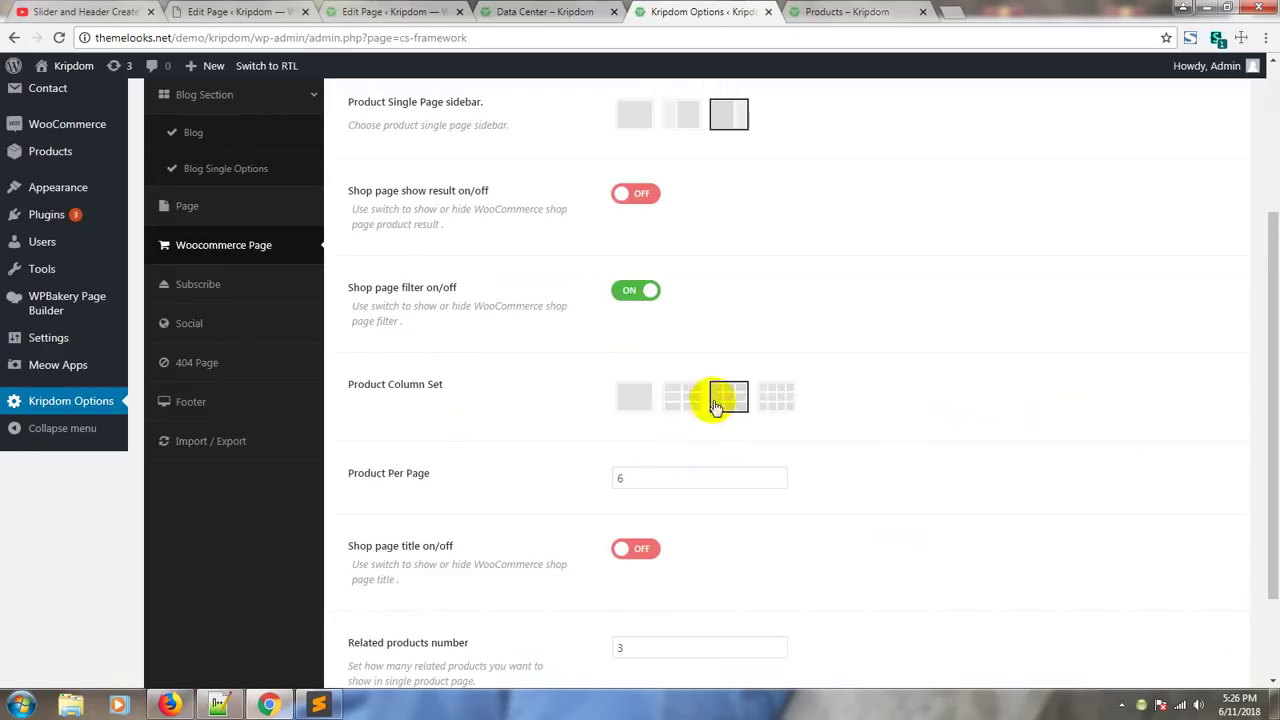
left_click(835, 11)
scroll(903, 349, "down", 3)
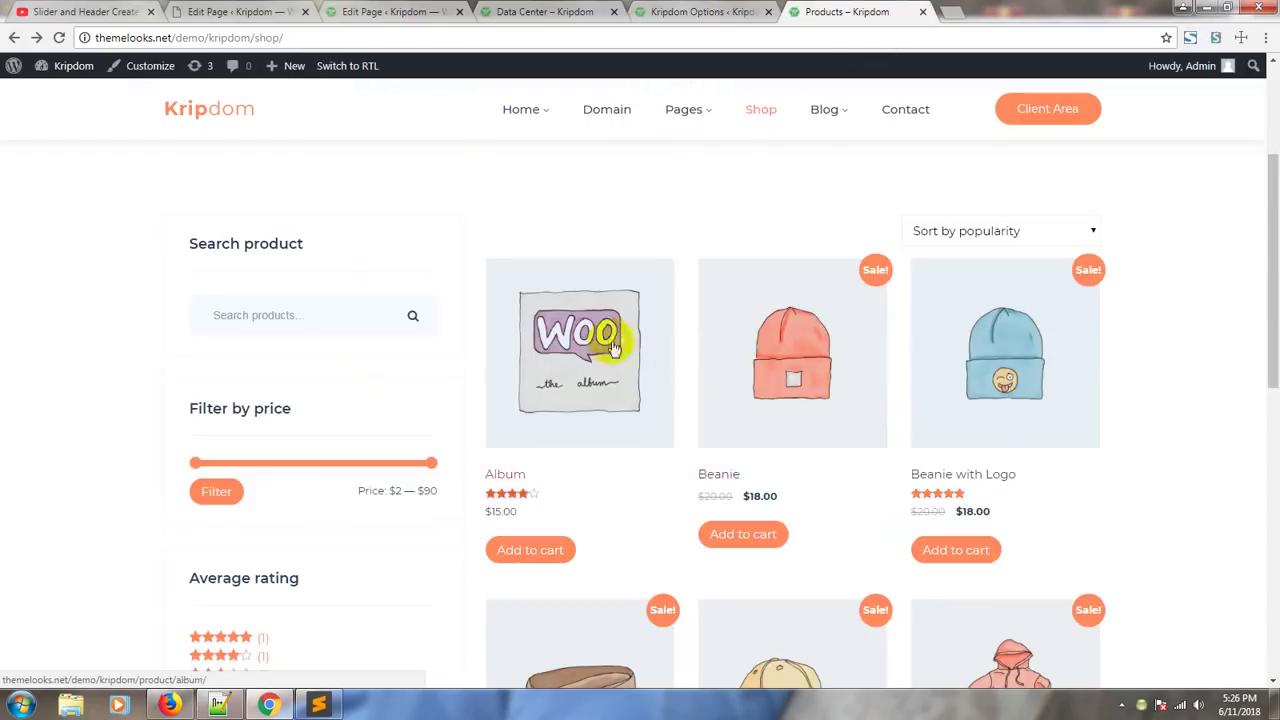
- Examine the Product Per Page setting and compare it with the products listed on the live Shop page
left_click(716, 10)
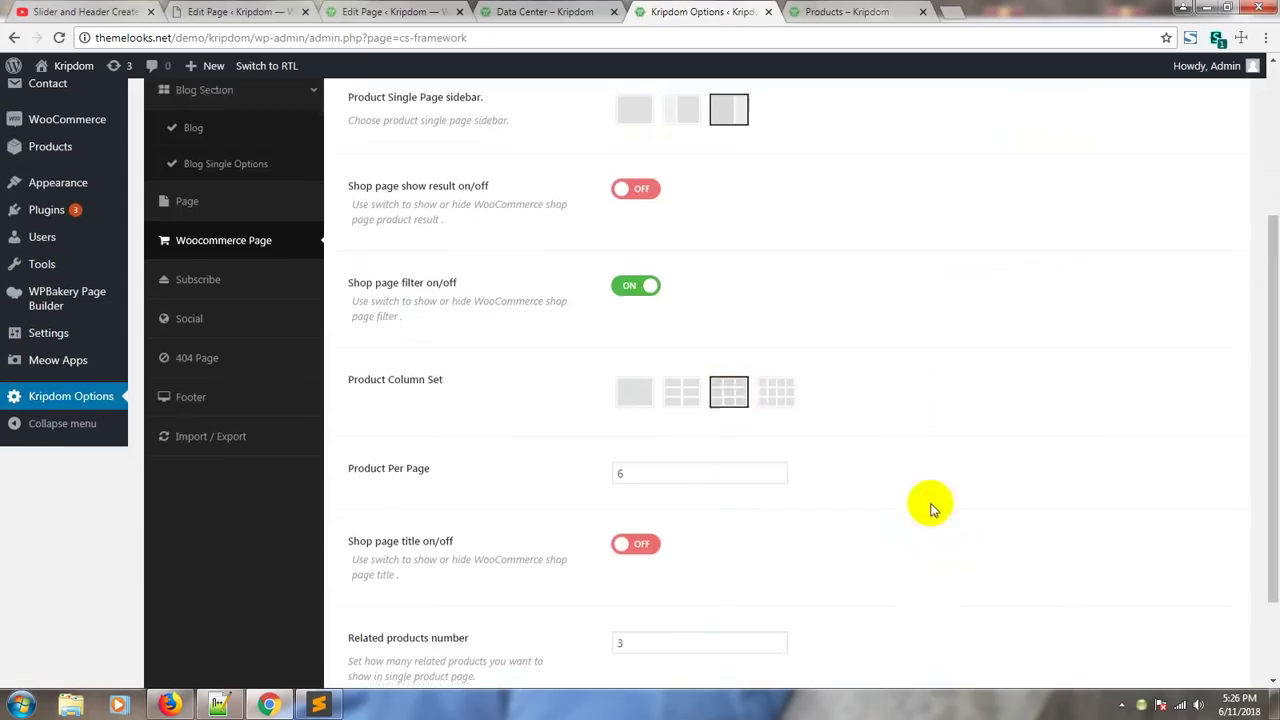
scroll(900, 480, "down", 2)
left_click(657, 397)
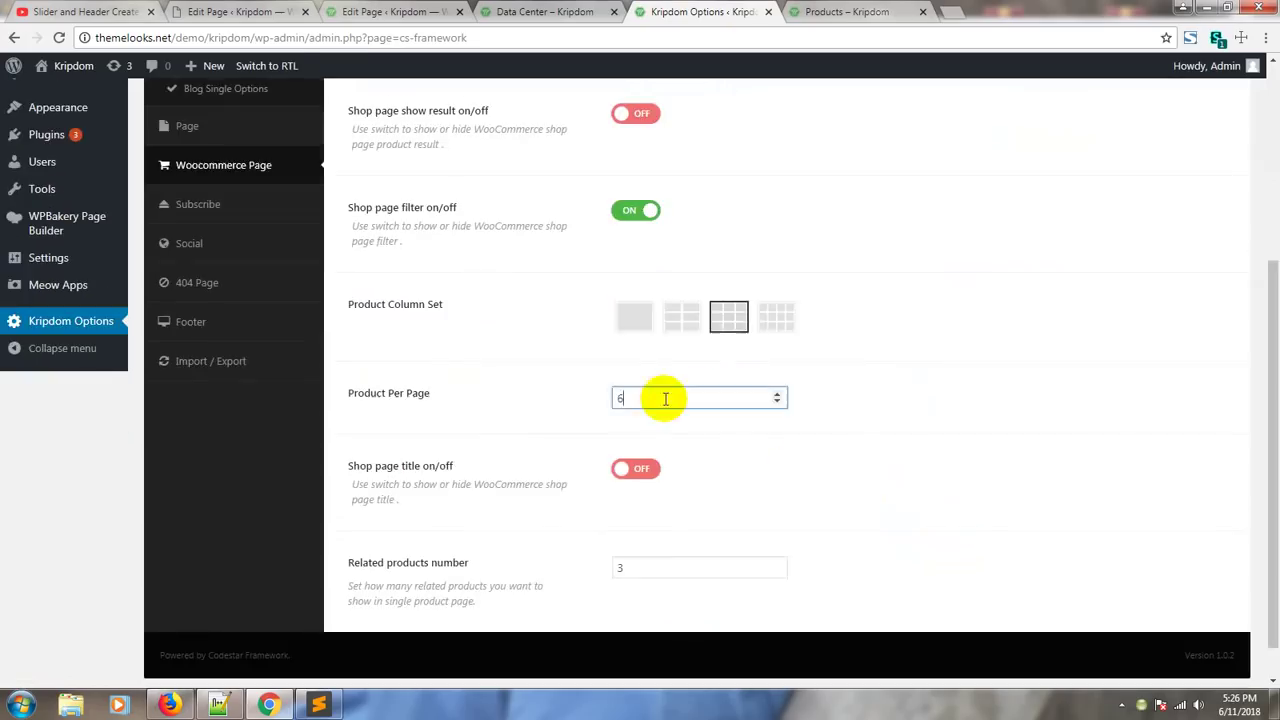
left_click(790, 12)
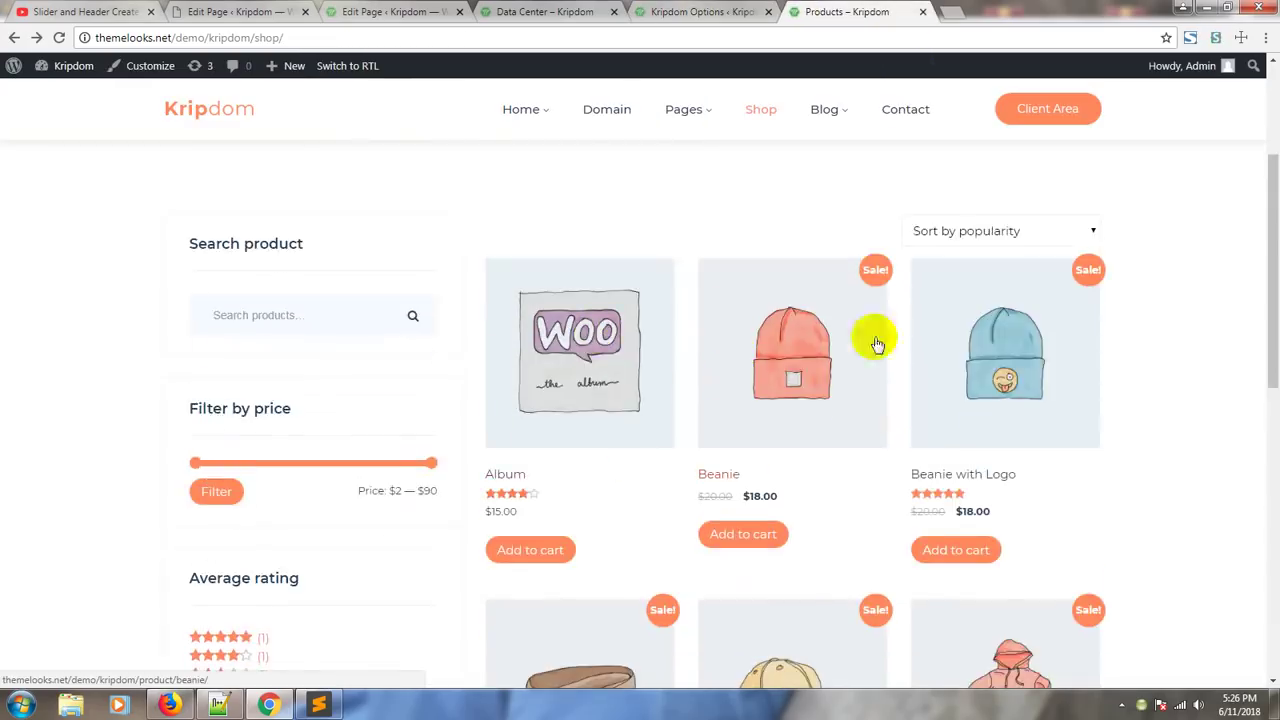
scroll(1000, 400, "down", 2)
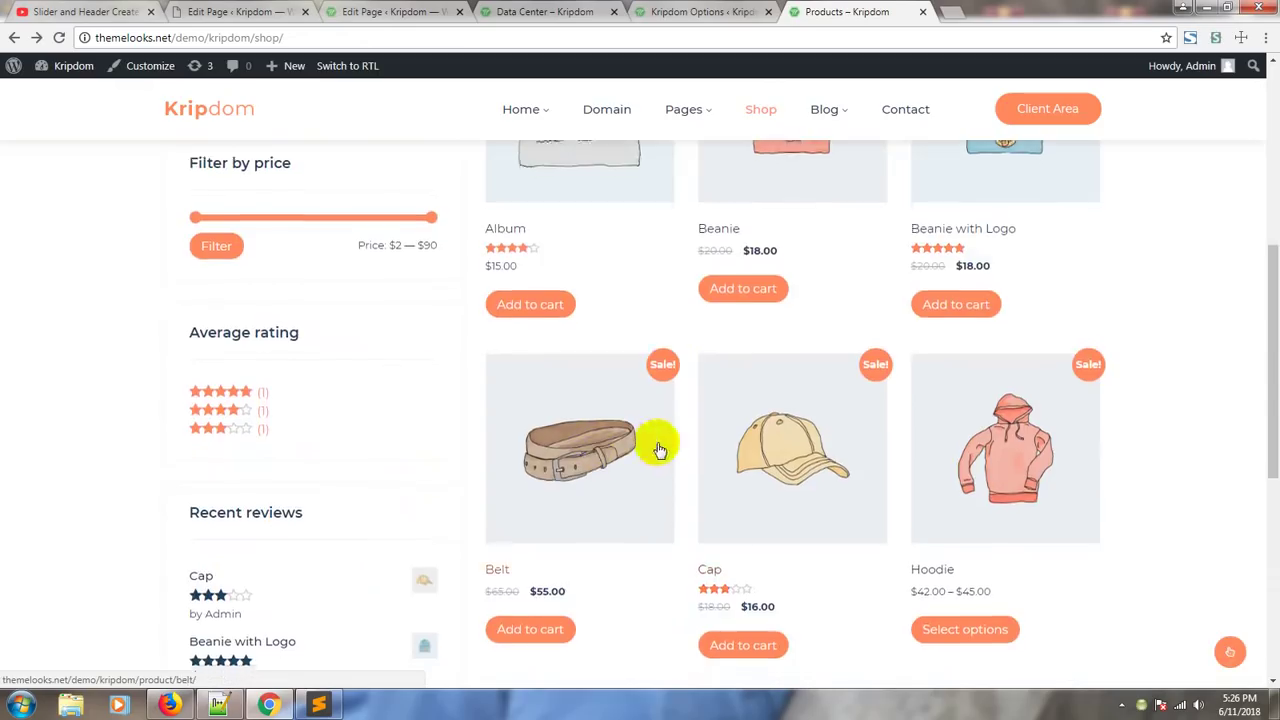
scroll(654, 443, "down", 2)
- Examine the Shop page title switch and the Related products number field in the Woocommerce Page settings
left_click(693, 11)
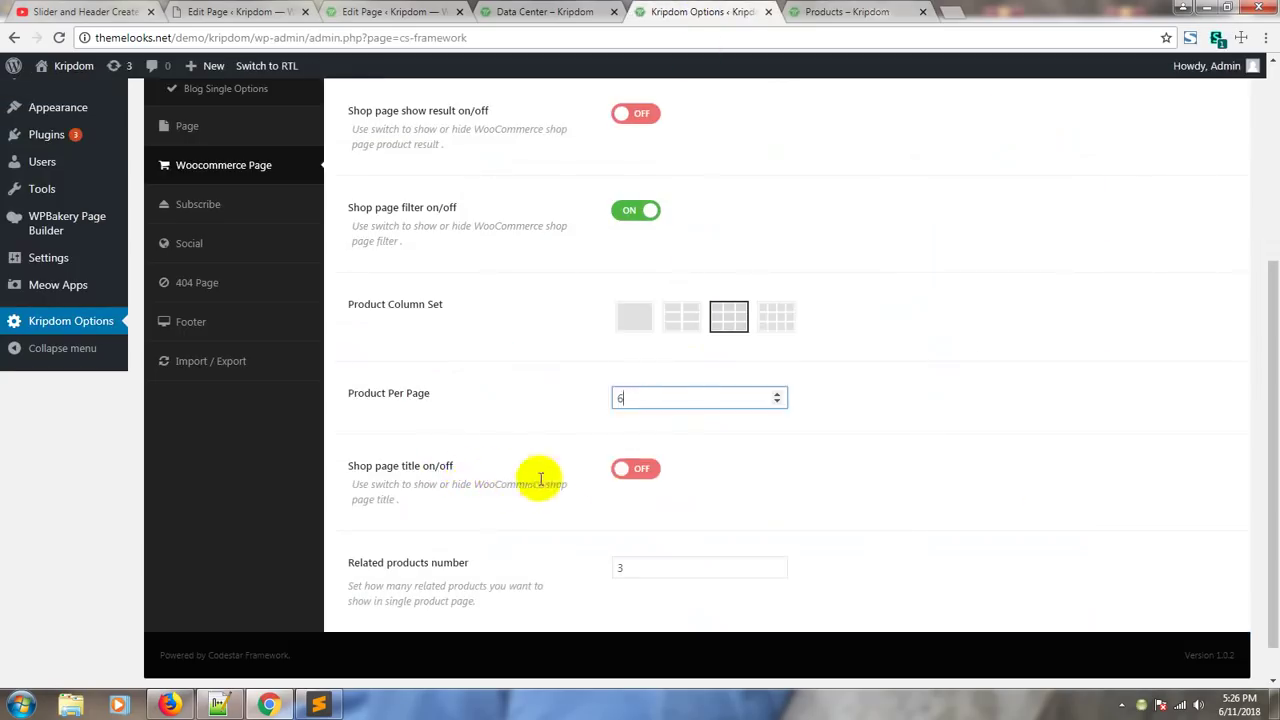
left_click(620, 476)
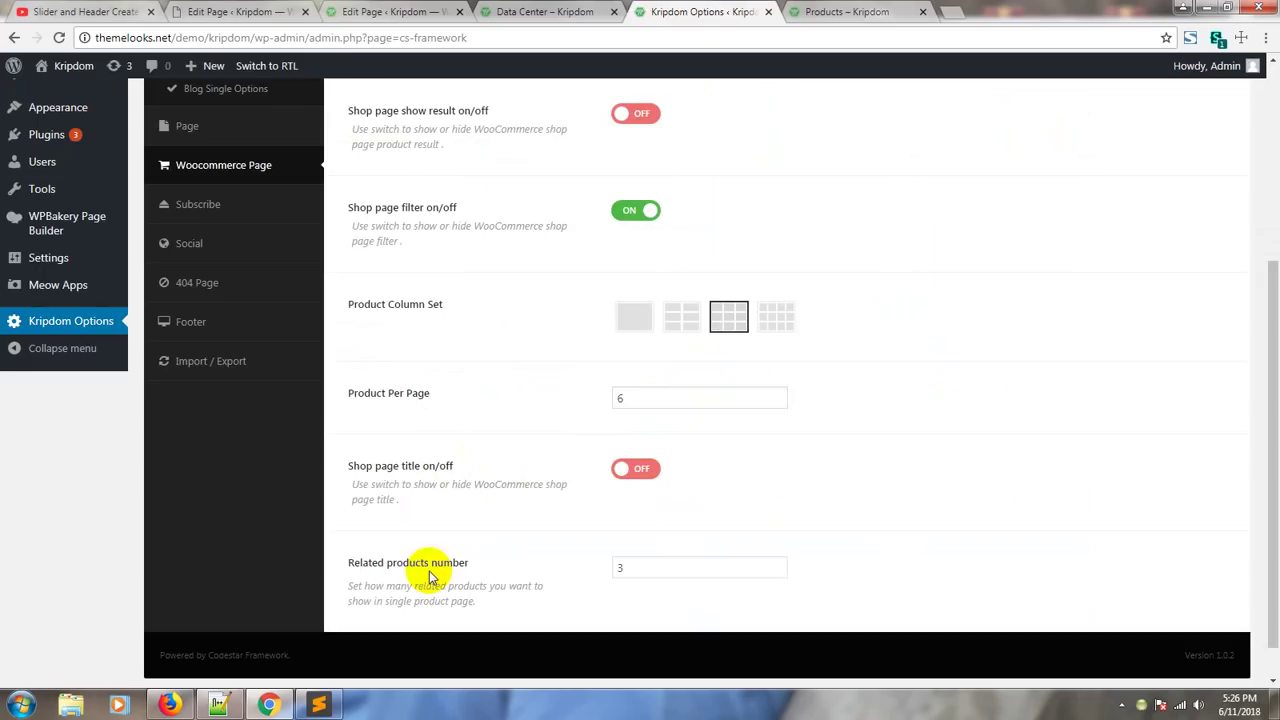
left_click(662, 572)
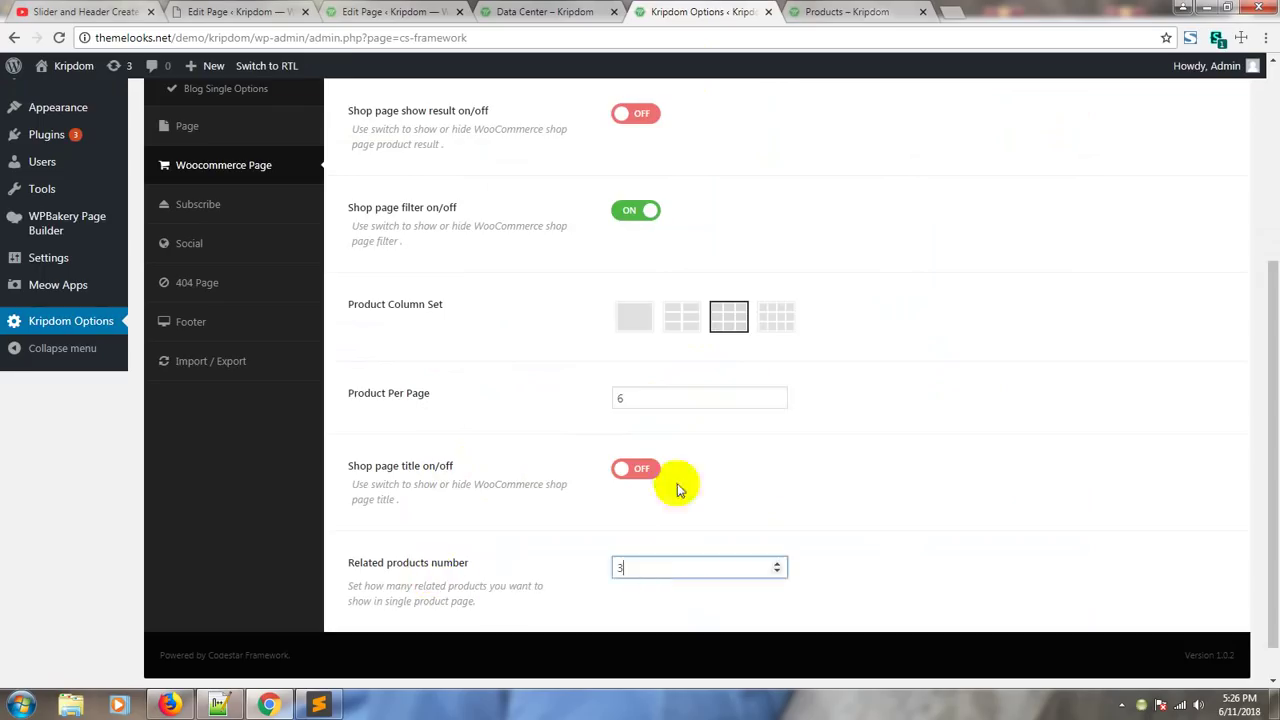
- View the Related products section on the live Beanie product page and compare it with the Related products number setting
left_click(870, 10)
scroll(768, 330, "up", 3)
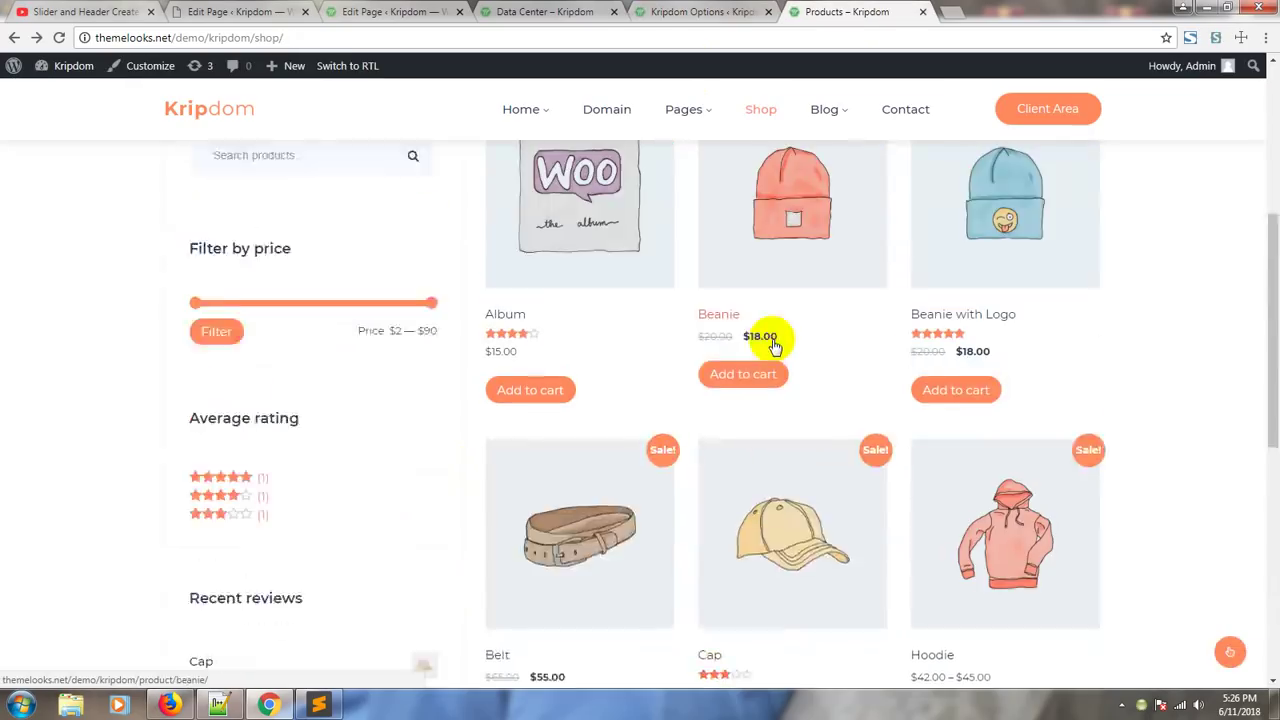
scroll(773, 345, "up", 1)
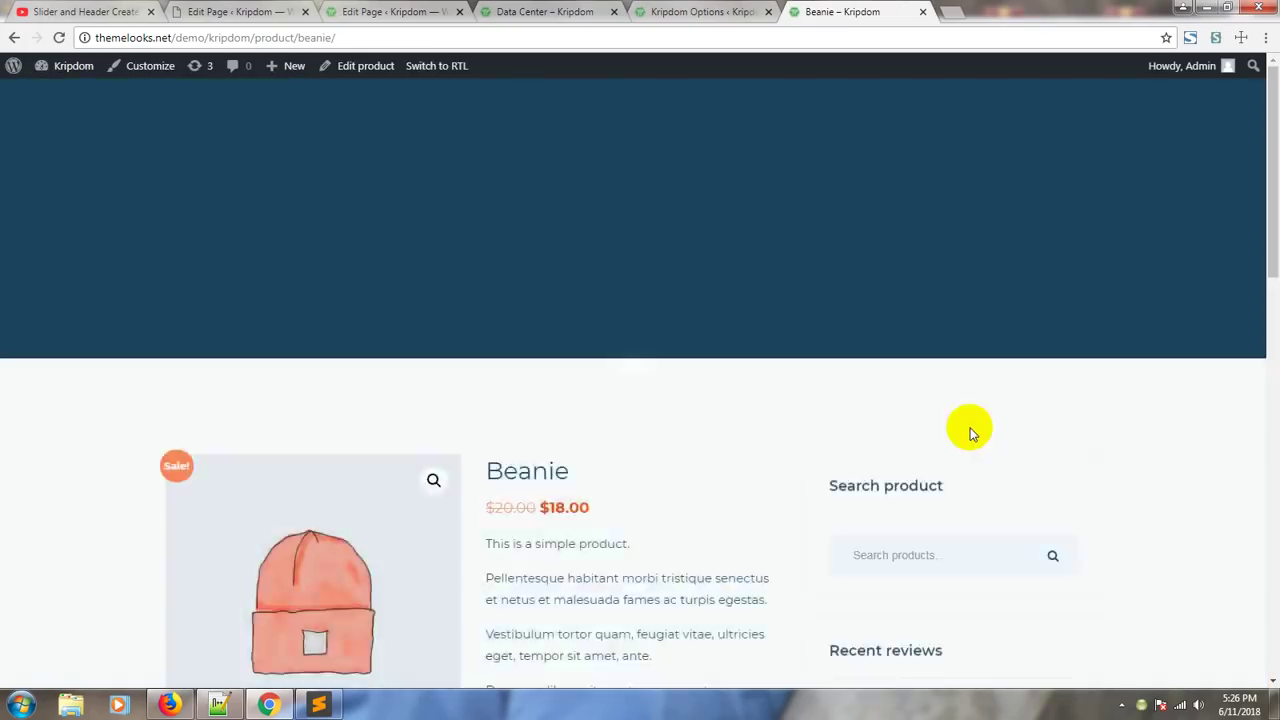
scroll(969, 436, "down", 5)
scroll(969, 436, "down", 3)
scroll(929, 420, "up", 2)
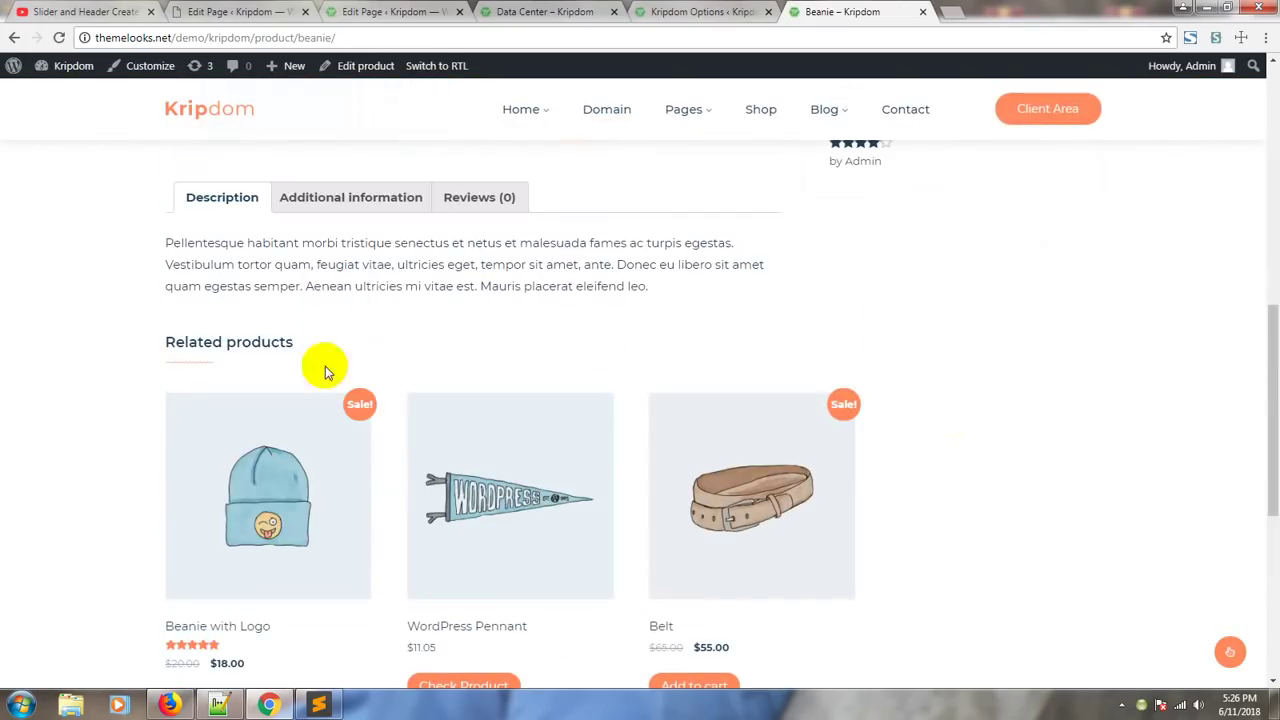
left_click_drag(318, 342, 155, 342)
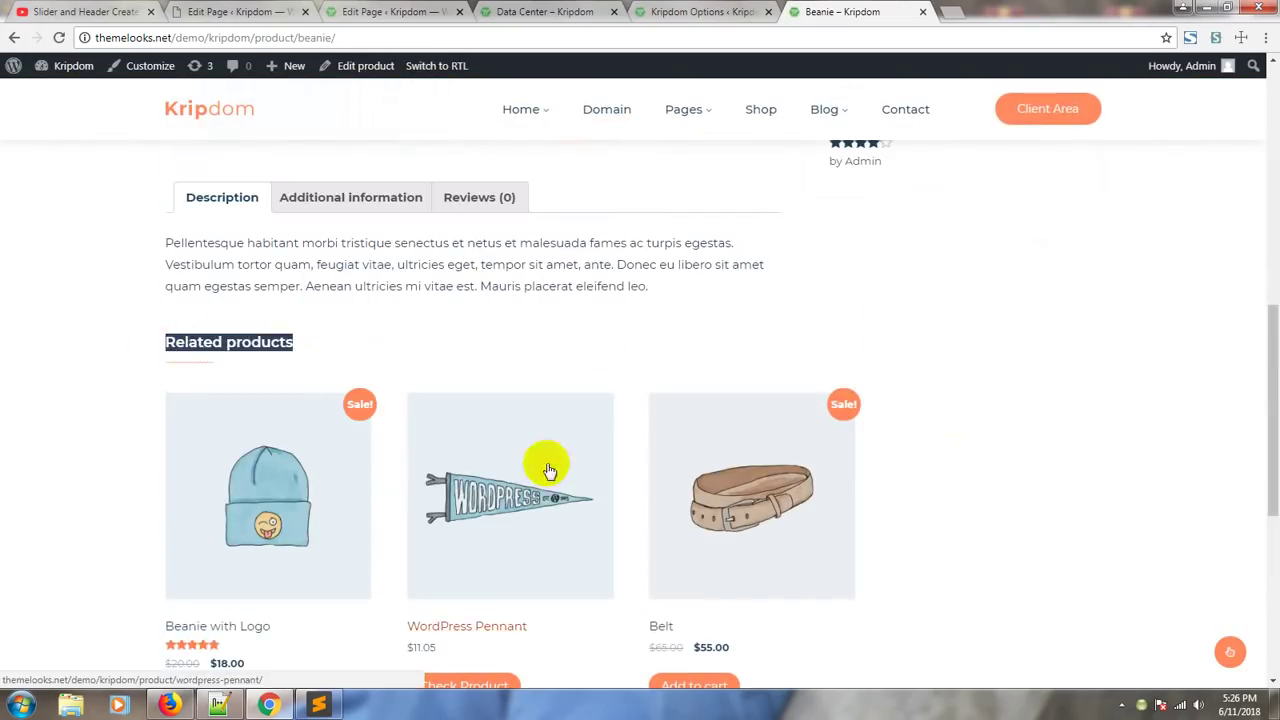
left_click(657, 10)
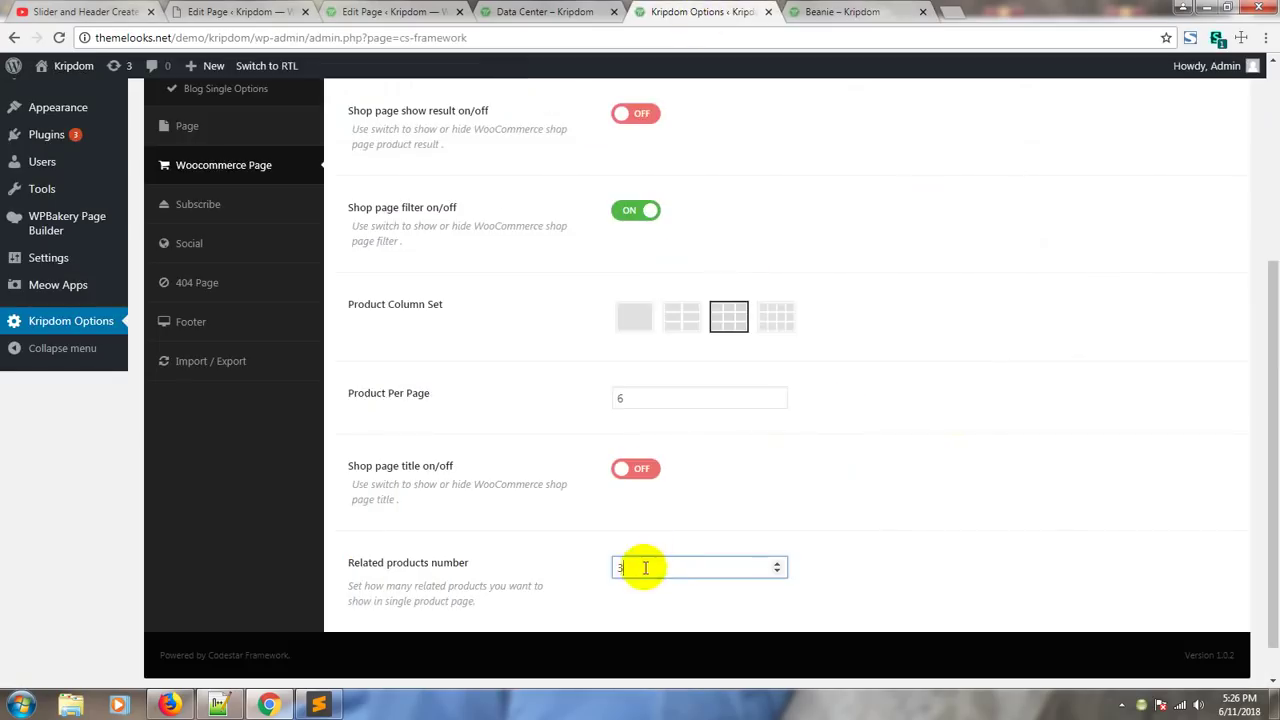
- Open the Subscribe settings in the theme options and examine the Mailchimp API Key and Mailchimp List ID fields
scroll(623, 349, "up", 2)
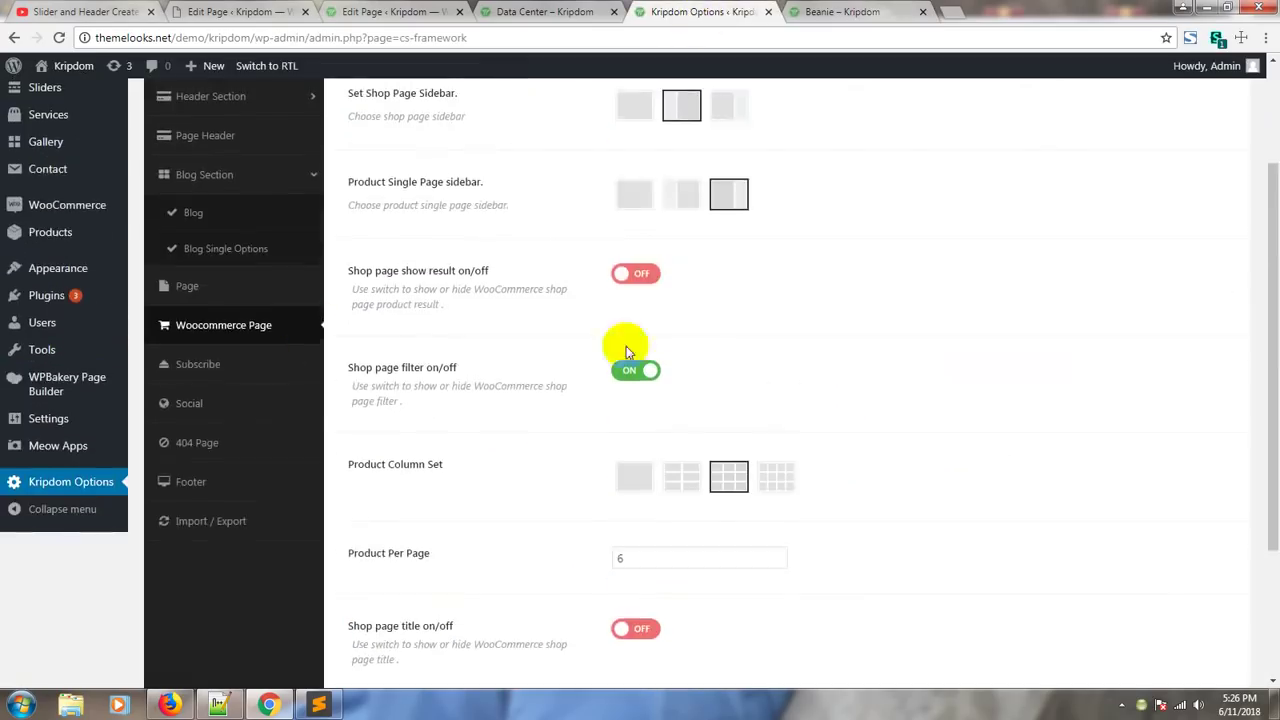
left_click(177, 363)
left_click(177, 413)
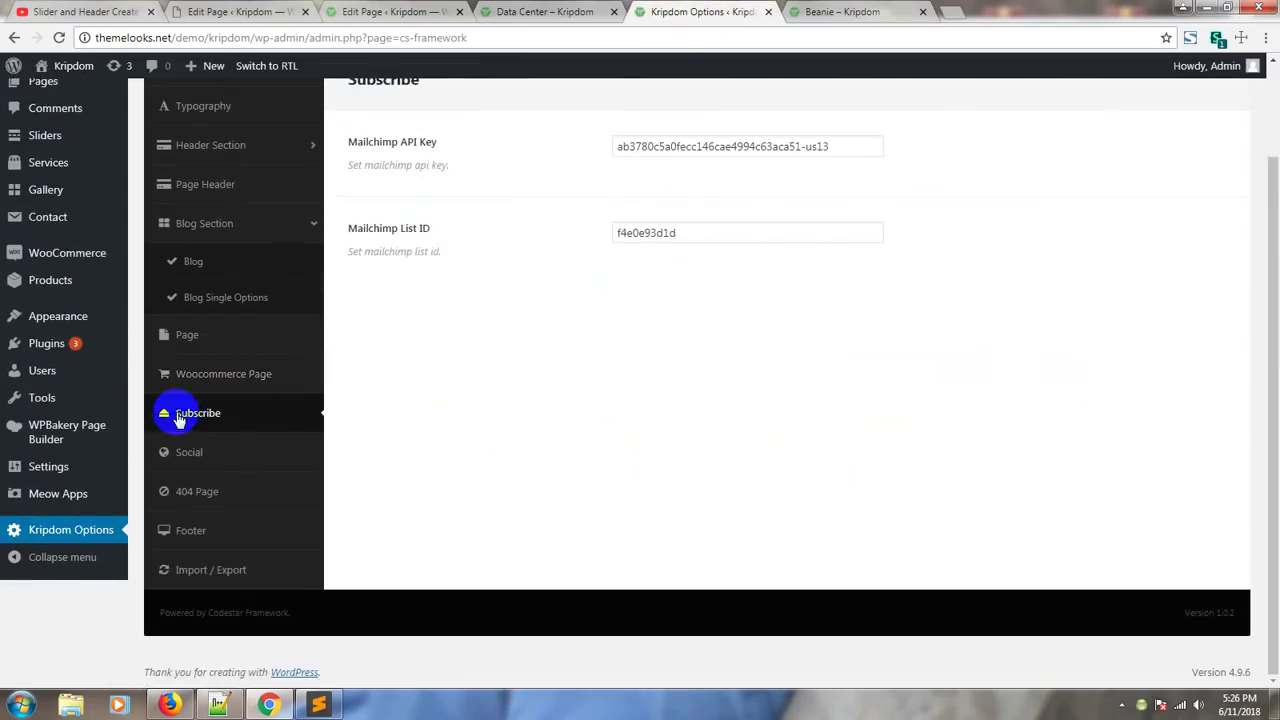
scroll(724, 440, "up", 1)
scroll(724, 440, "up", 2)
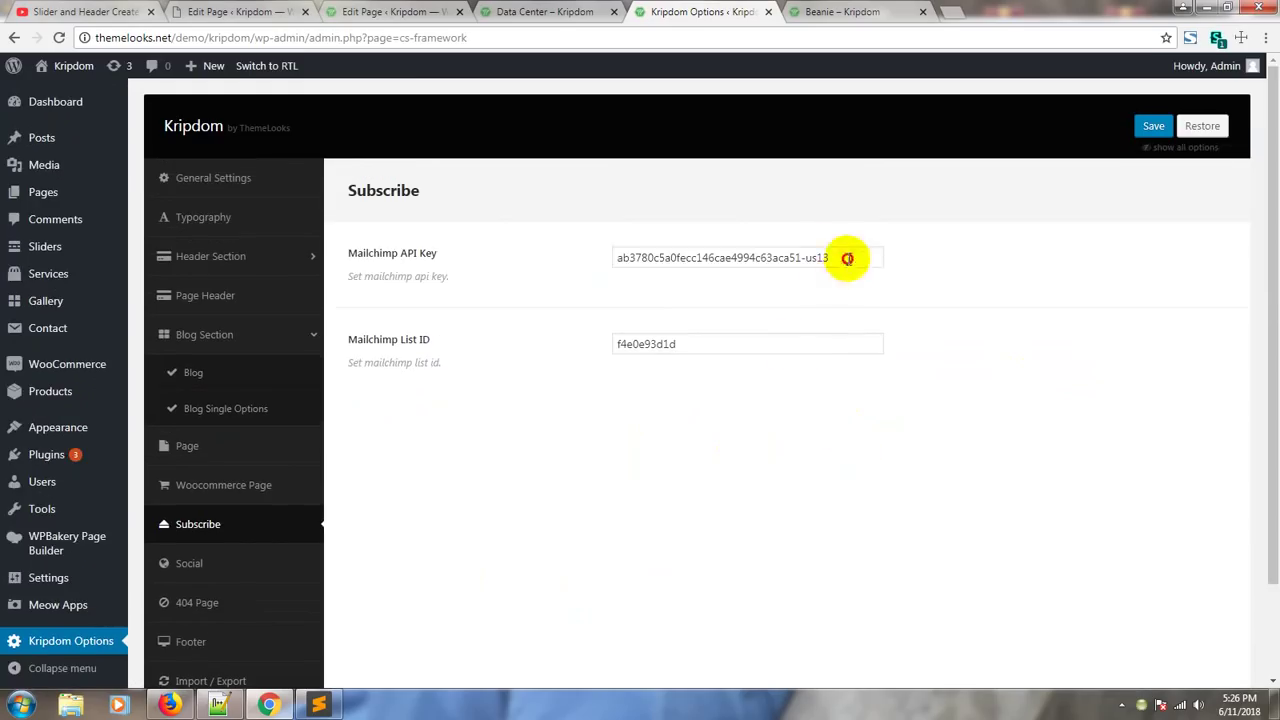
left_click_drag(851, 251, 597, 251)
left_click_drag(700, 343, 627, 343)
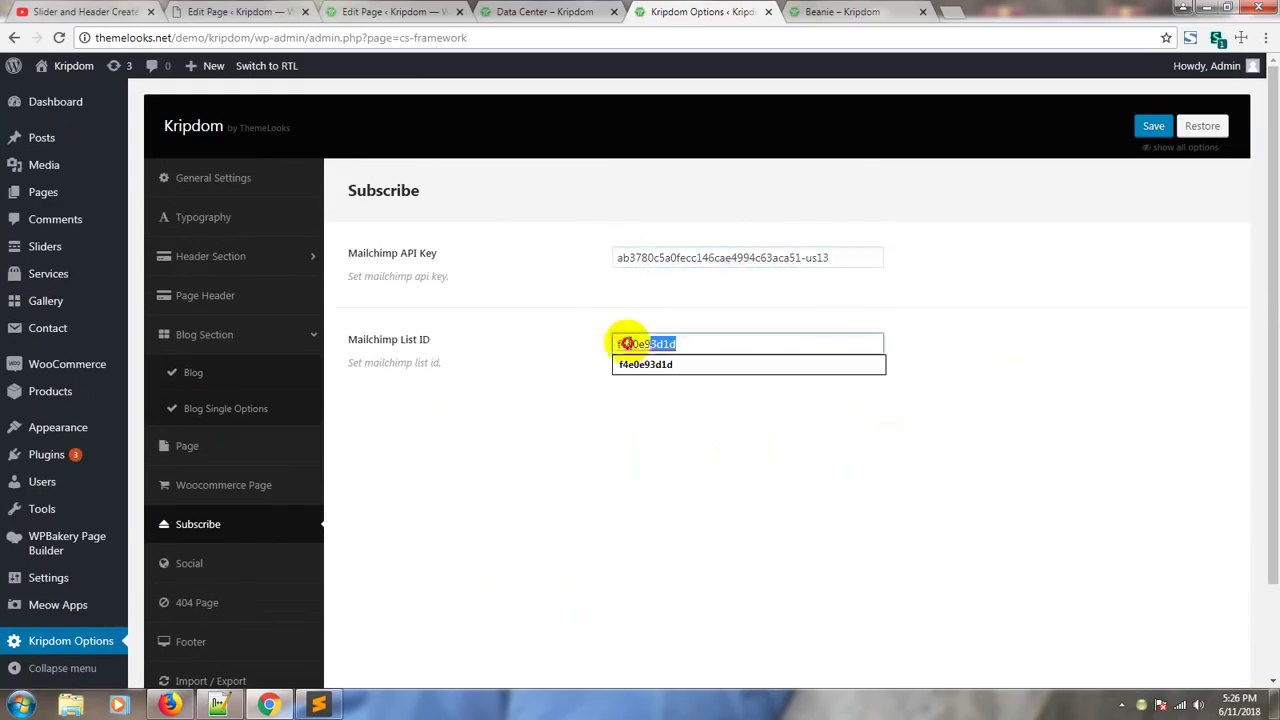
- Compare the Mailchimp API Key and Mailchimp List ID fields with the Subscribe form in the live home page's footer
left_click(840, 11)
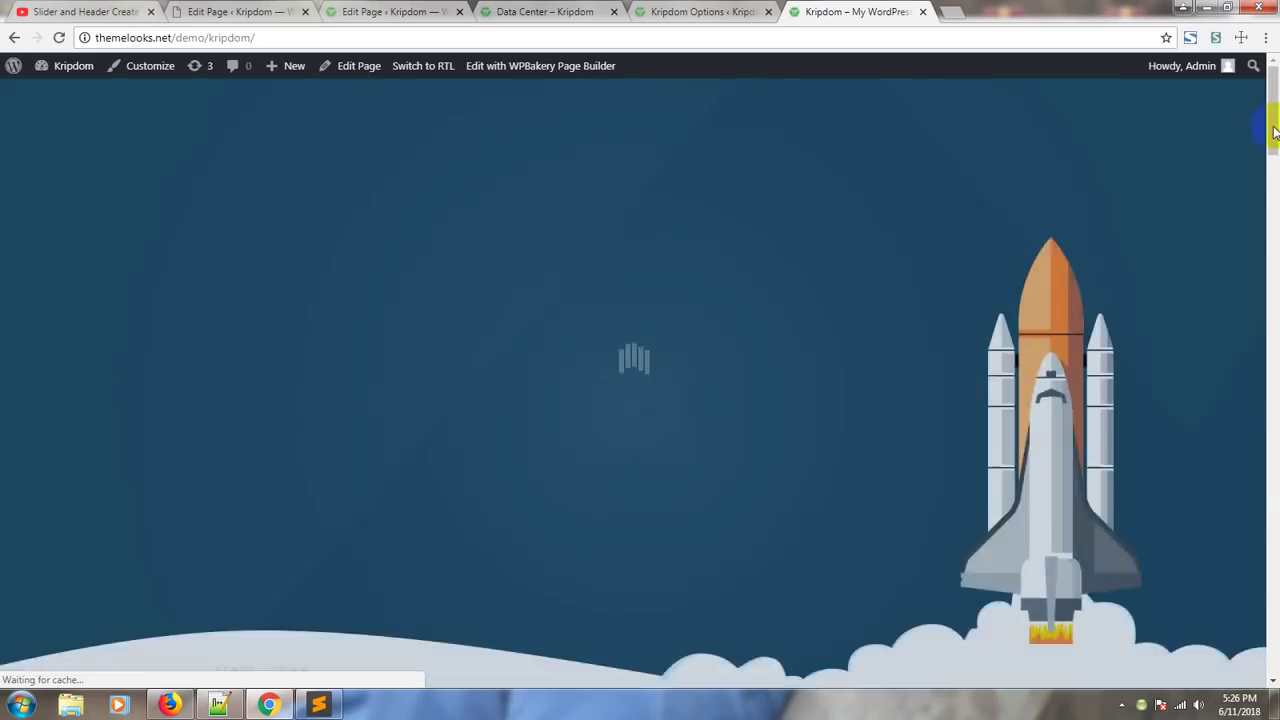
left_click_drag(1275, 232, 1275, 668)
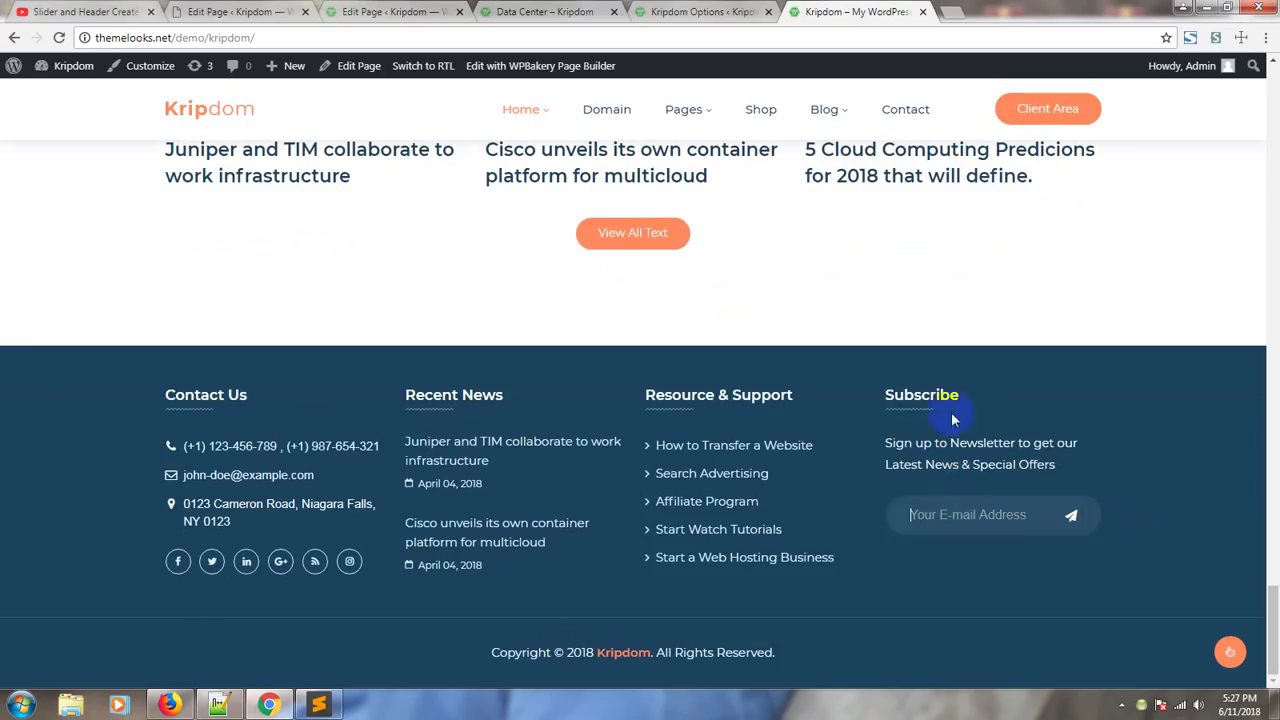
left_click_drag(944, 396, 905, 401)
left_click(988, 521)
left_click(750, 8)
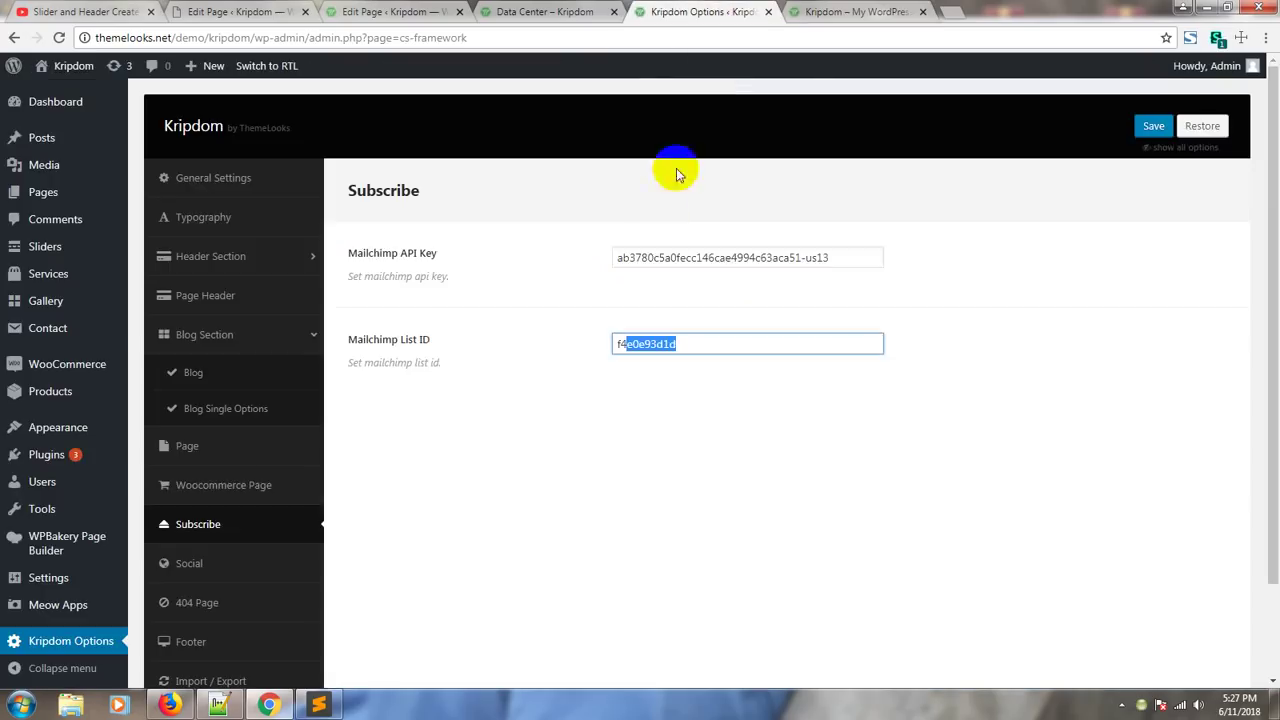
left_click(870, 258)
left_click(809, 343)
left_click(916, 500)
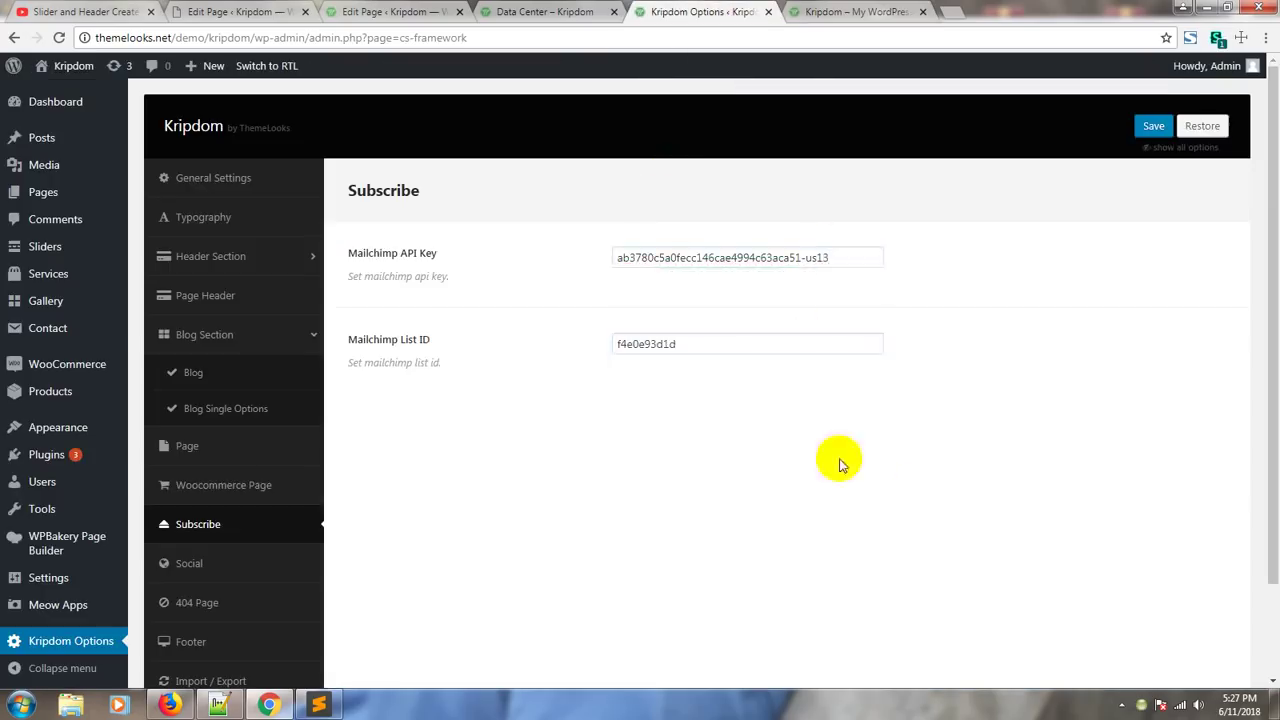
- Open the Social settings and examine the social network URL fields from Facebook through Pinterest
left_click(189, 566)
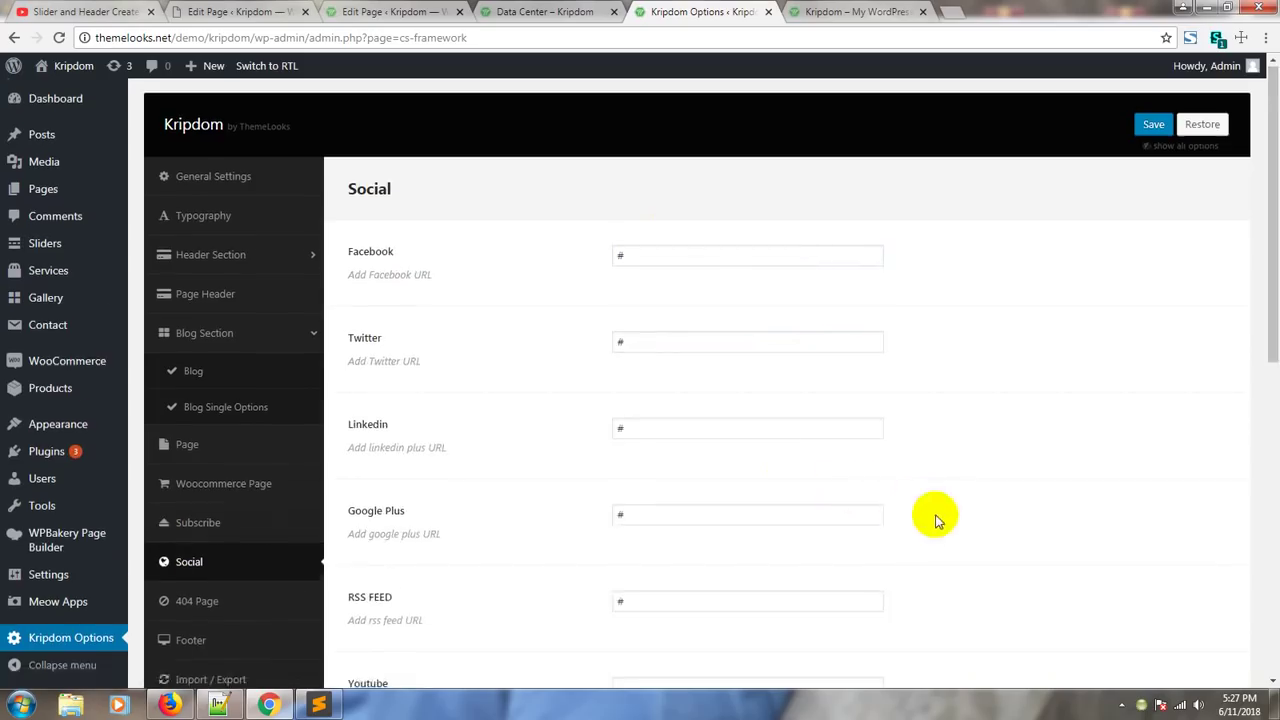
scroll(934, 517, "down", 1)
left_click(677, 178)
left_click(674, 260)
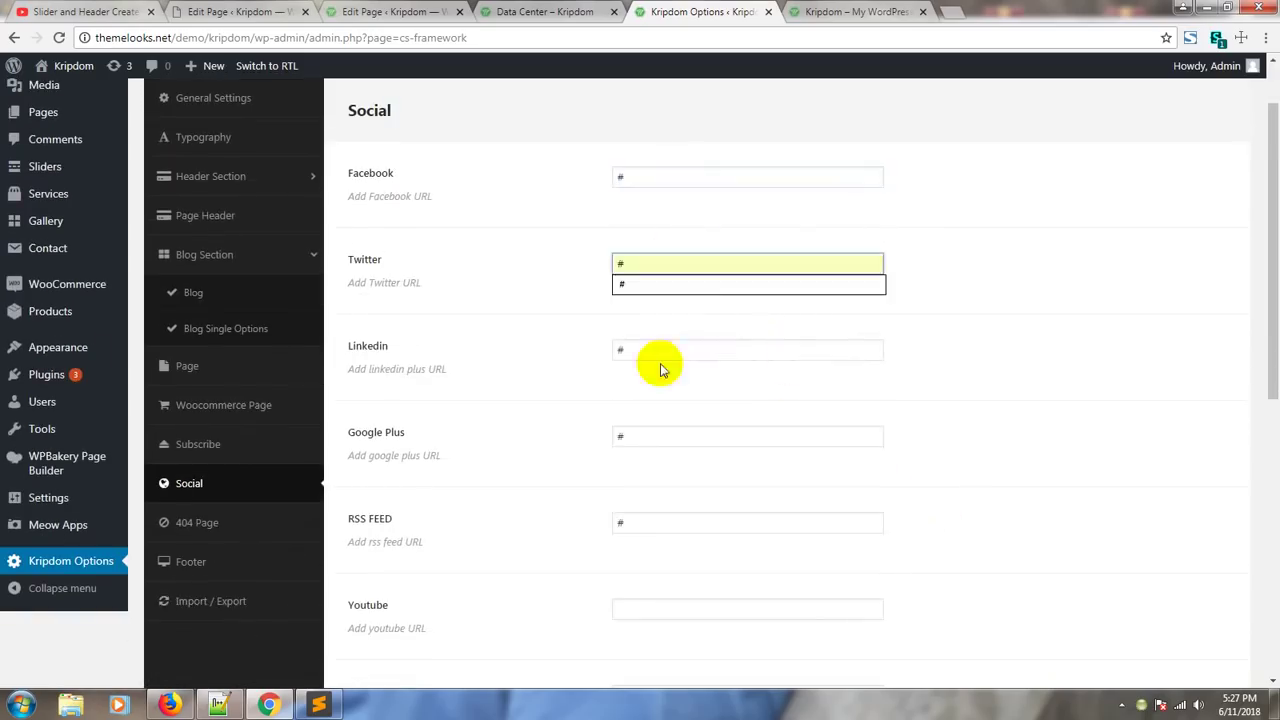
left_click(660, 350)
left_click(677, 437)
scroll(1076, 541, "down", 1)
scroll(1076, 541, "down", 3)
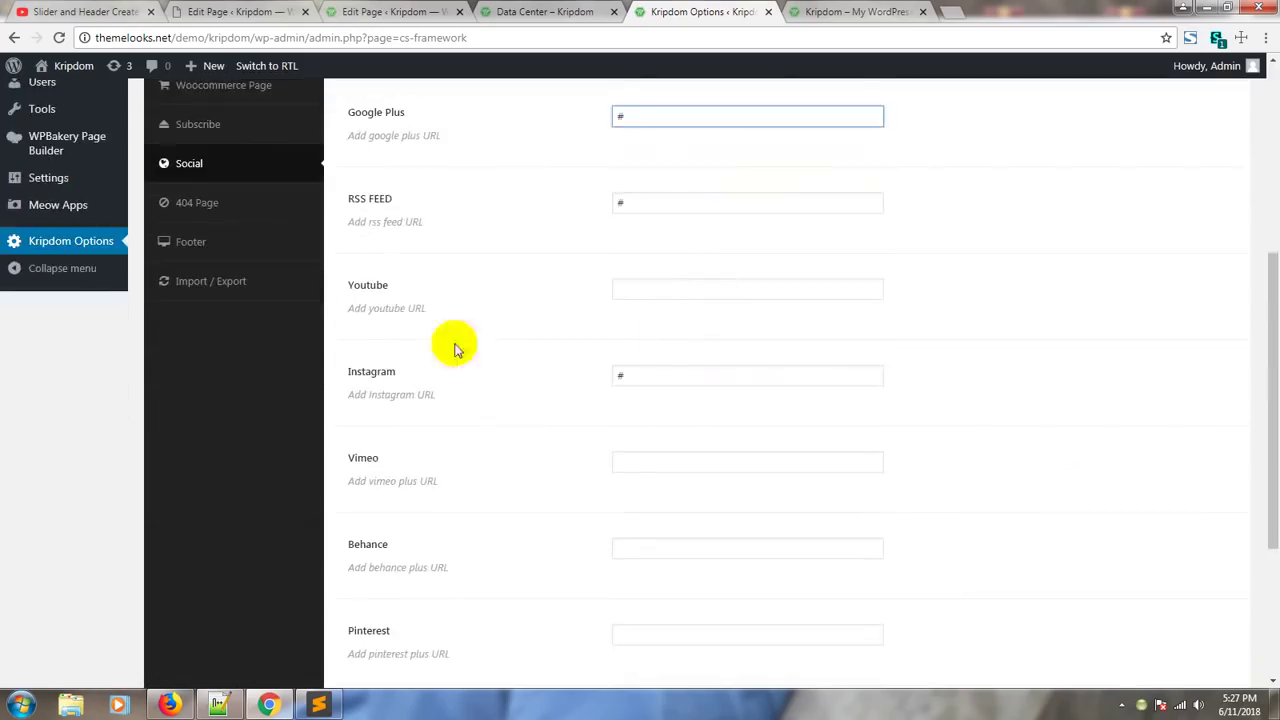
scroll(411, 443, "up", 3)
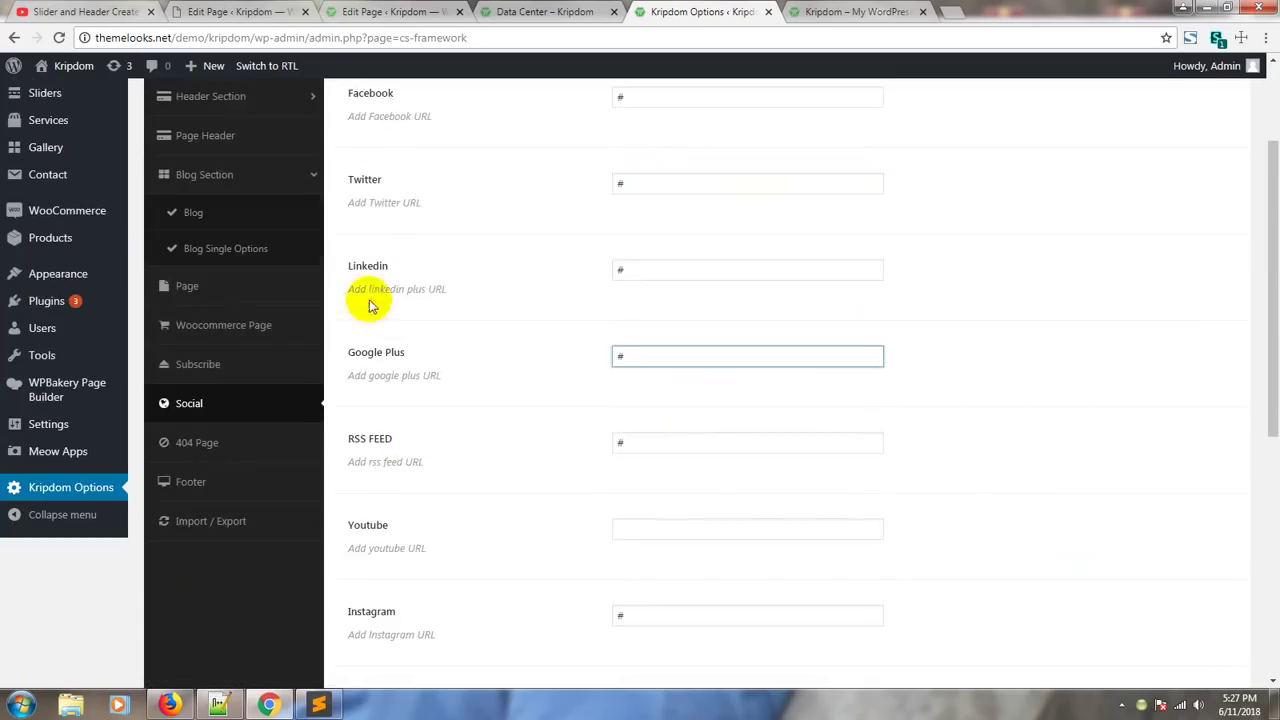
scroll(380, 455, "down", 3)
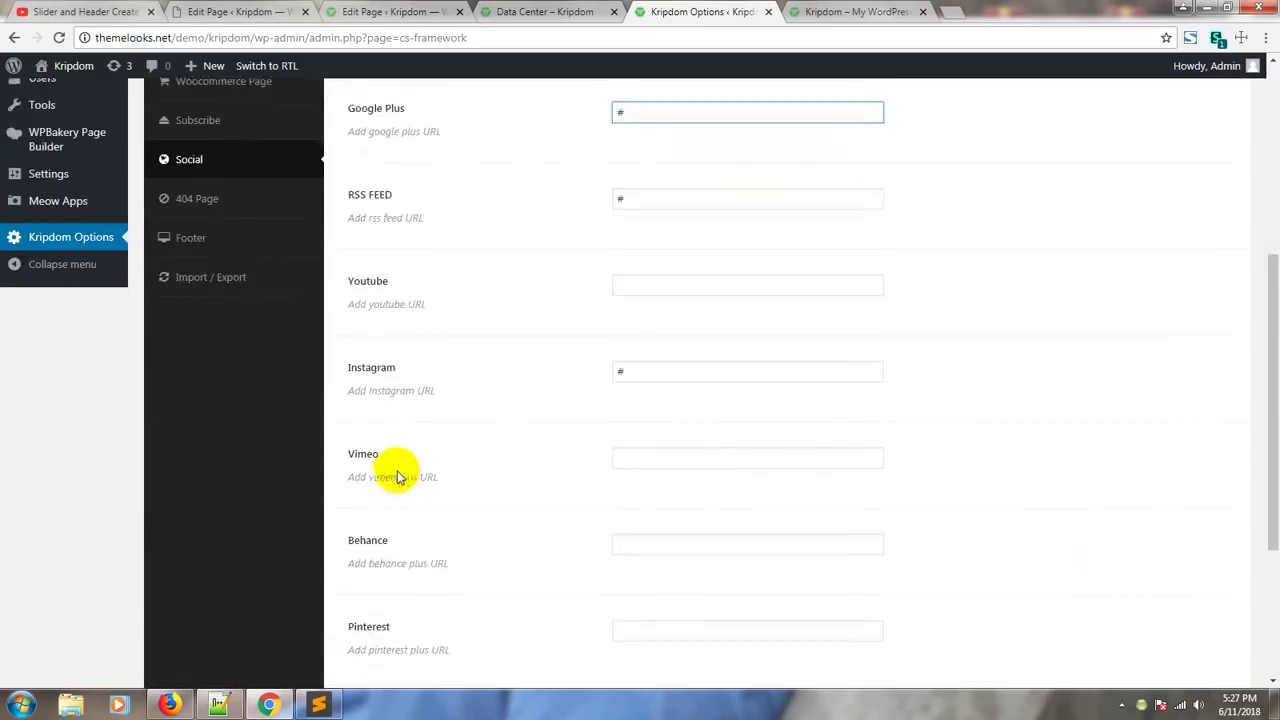
scroll(386, 455, "down", 3)
- Compare the Social URL fields with the social icons in the live site's footer
left_click(838, 12)
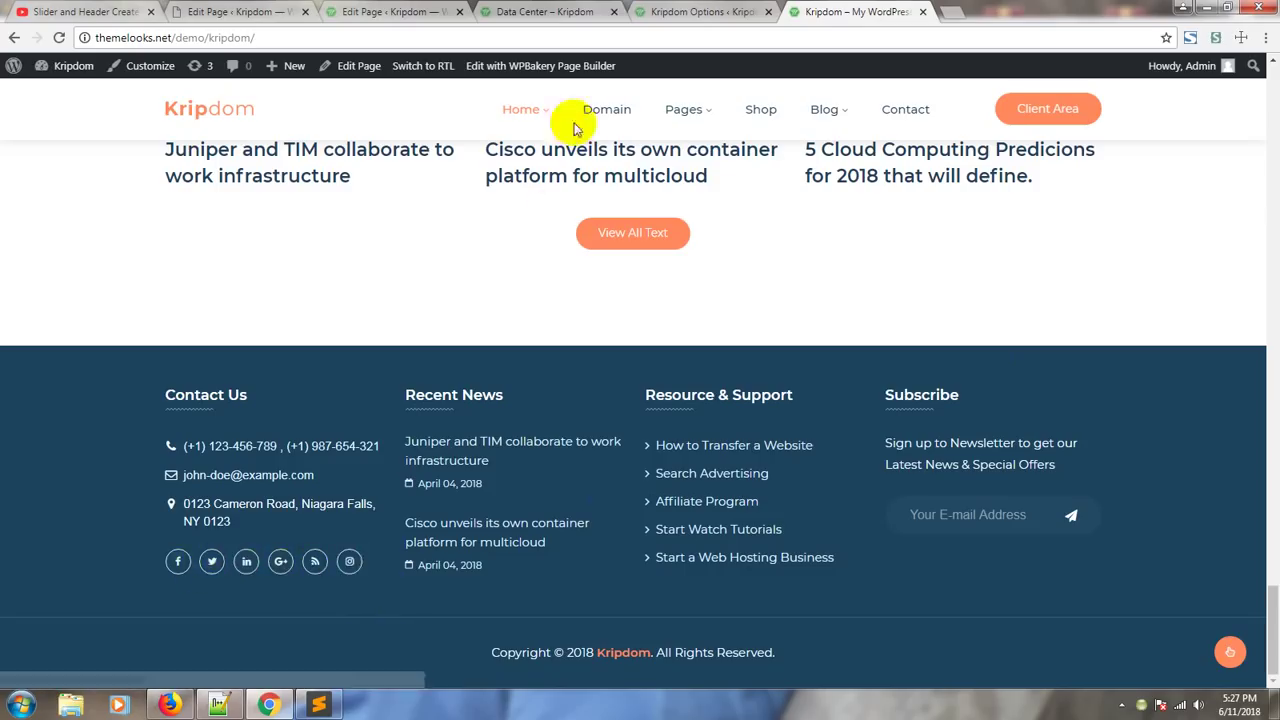
left_click(690, 12)
scroll(185, 340, "up", 3)
scroll(185, 340, "up", 2)
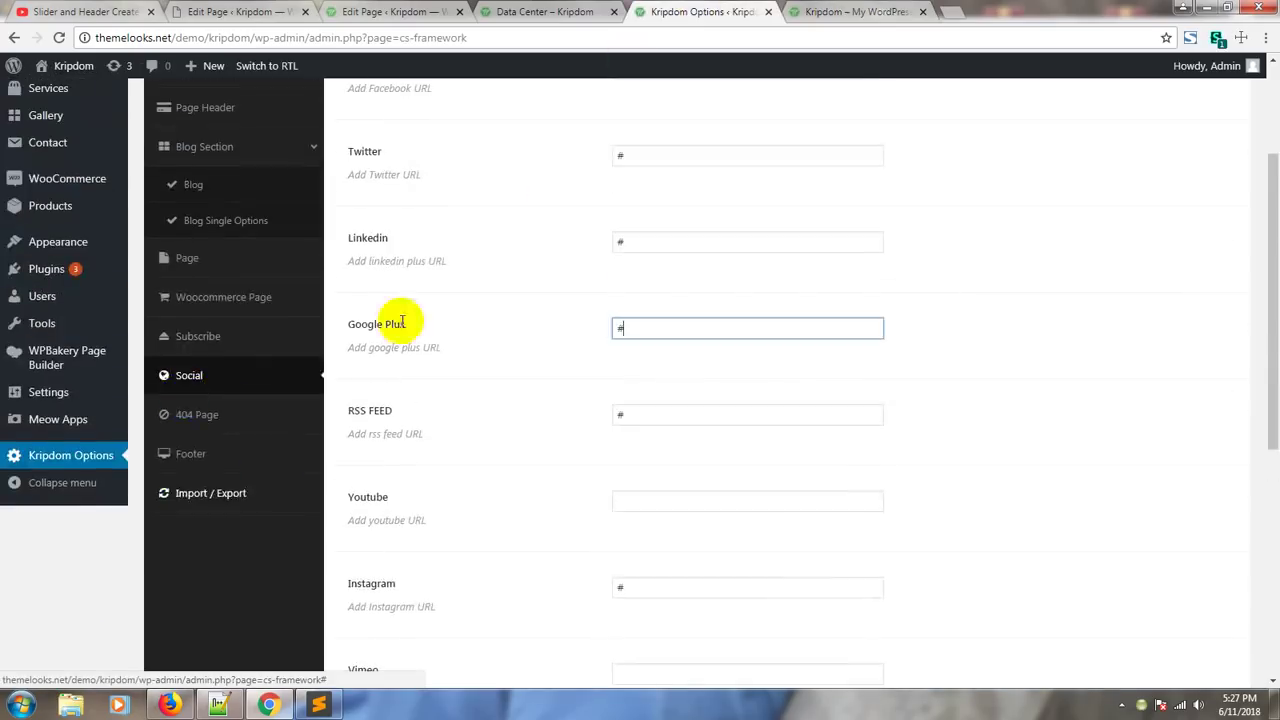
- Open the 404 Page settings and examine the type, body content, background, overlay and text color options
left_click(197, 416)
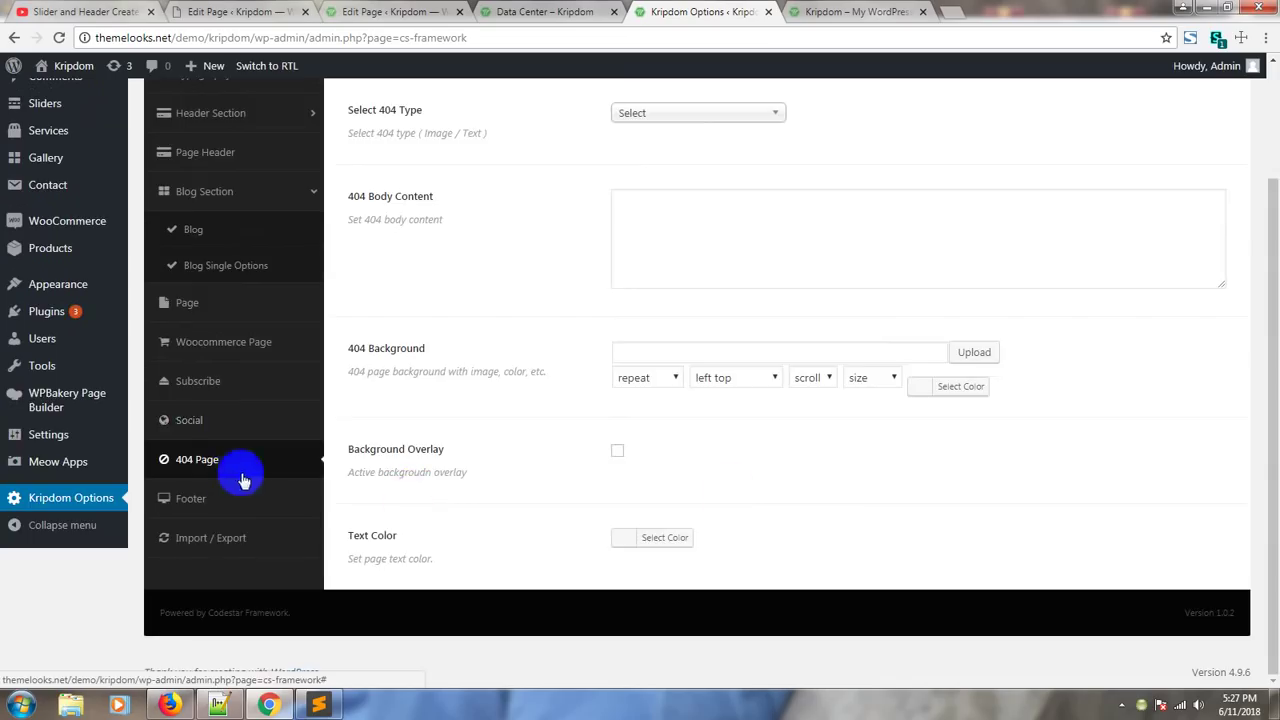
scroll(849, 486, "up", 2)
scroll(745, 388, "down", 3)
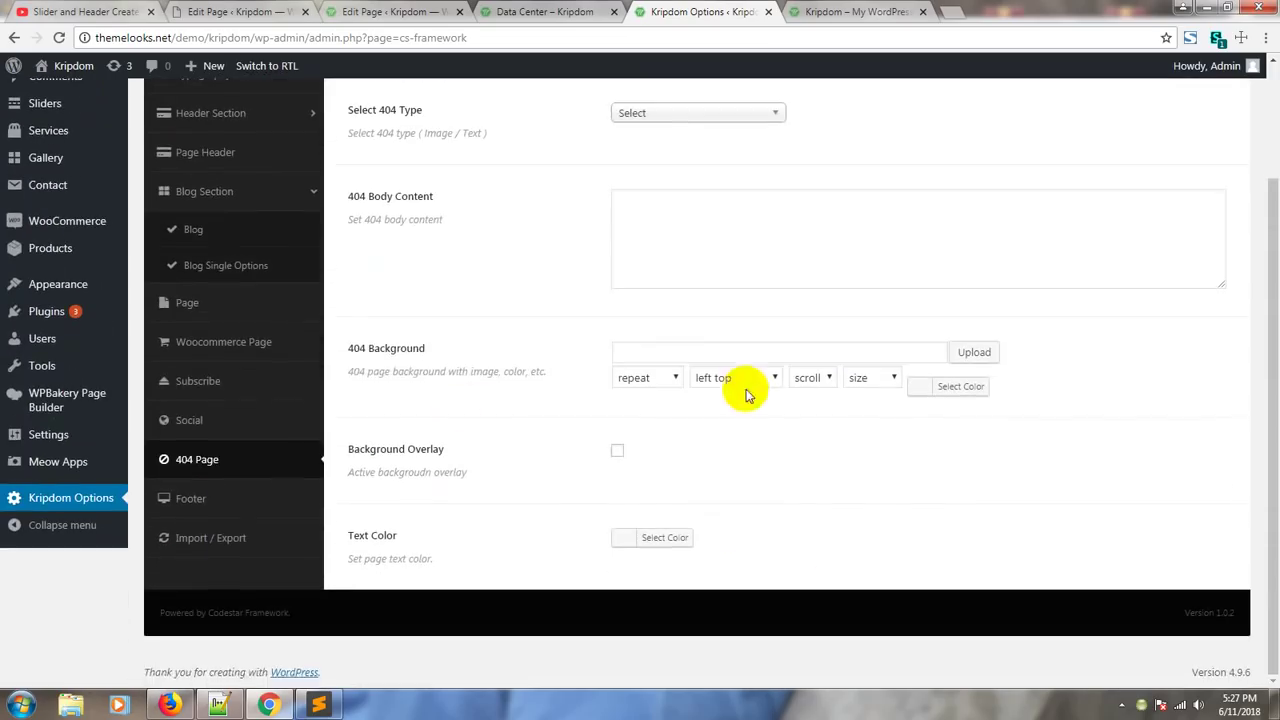
- Open the Footer settings and compare the Footer Widget Enabled/Disabled switch with the widgets in the live footer
left_click(195, 501)
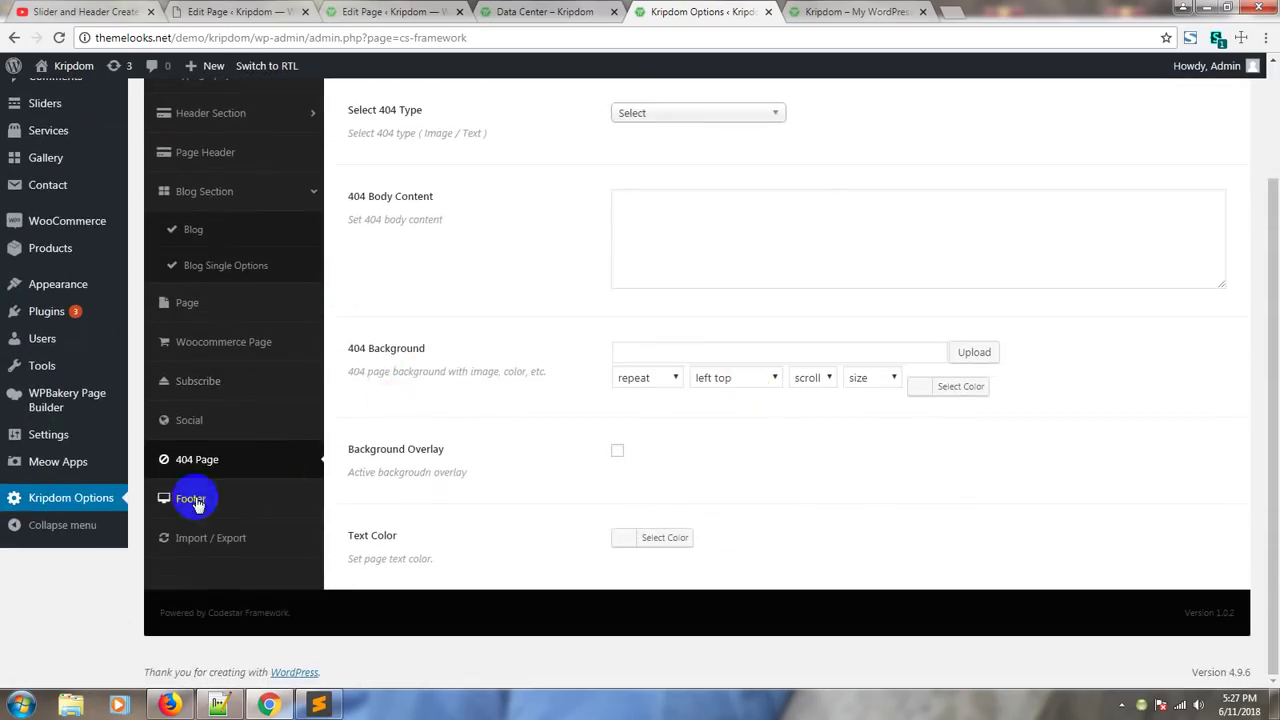
scroll(663, 443, "up", 2)
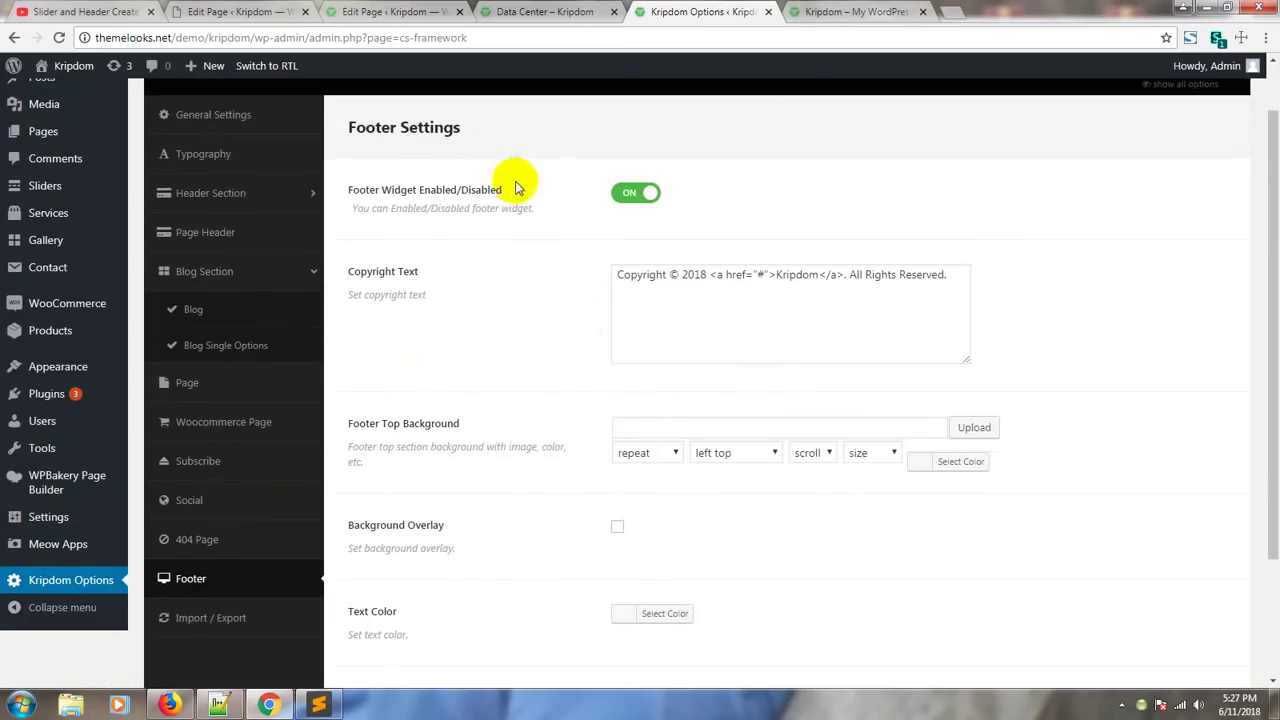
left_click_drag(520, 190, 342, 191)
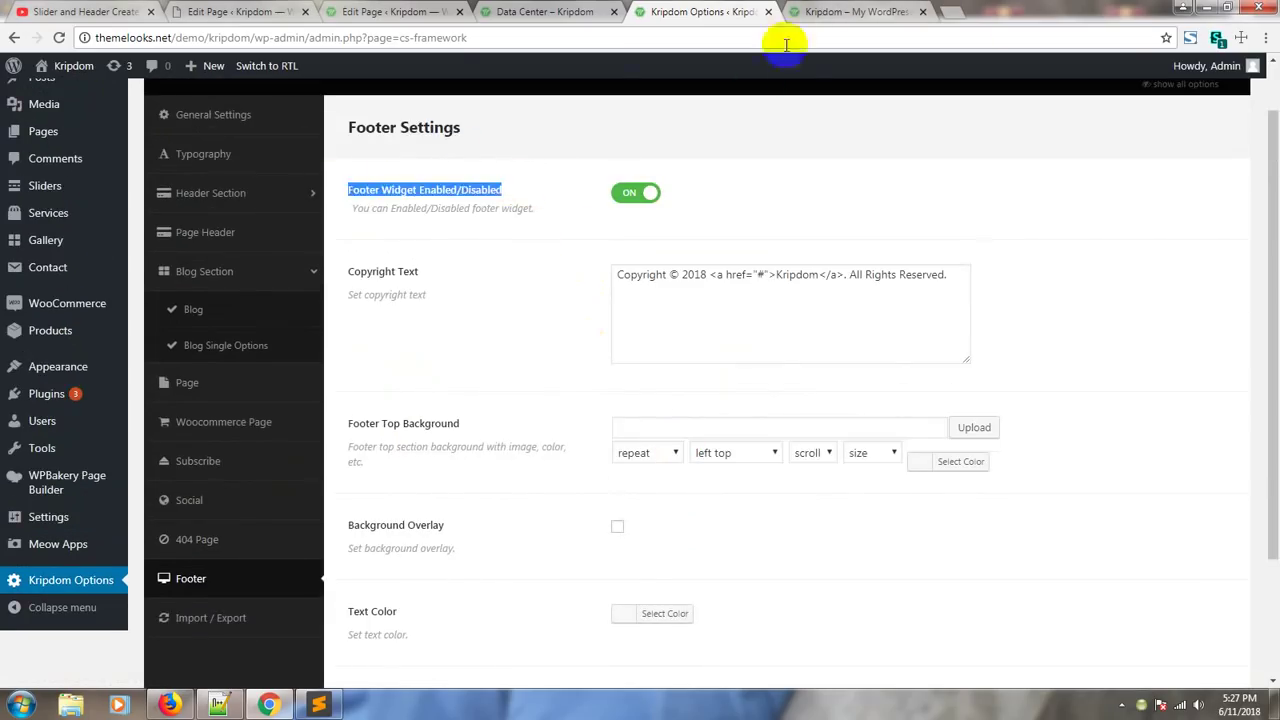
left_click(636, 199)
left_click(848, 10)
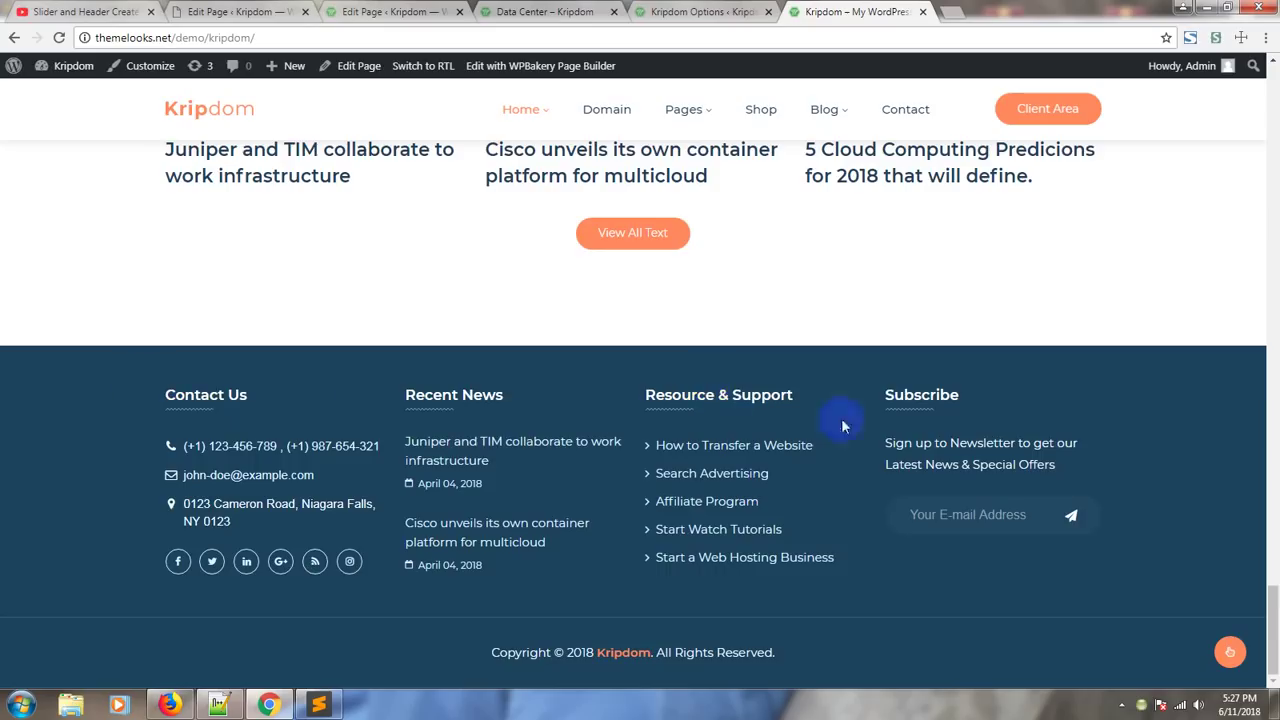
left_click(678, 10)
- Compare the Copyright Text setting with the copyright line in the live site's footer
left_click_drag(950, 274, 614, 277)
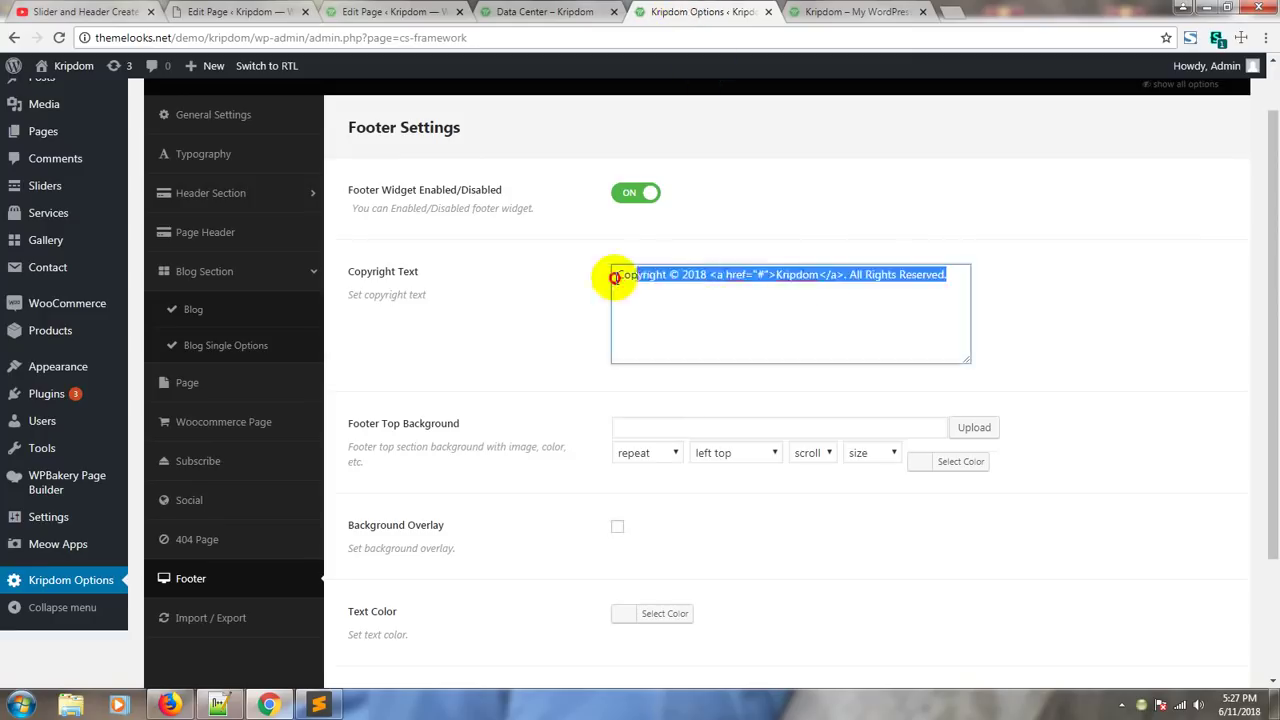
left_click(850, 12)
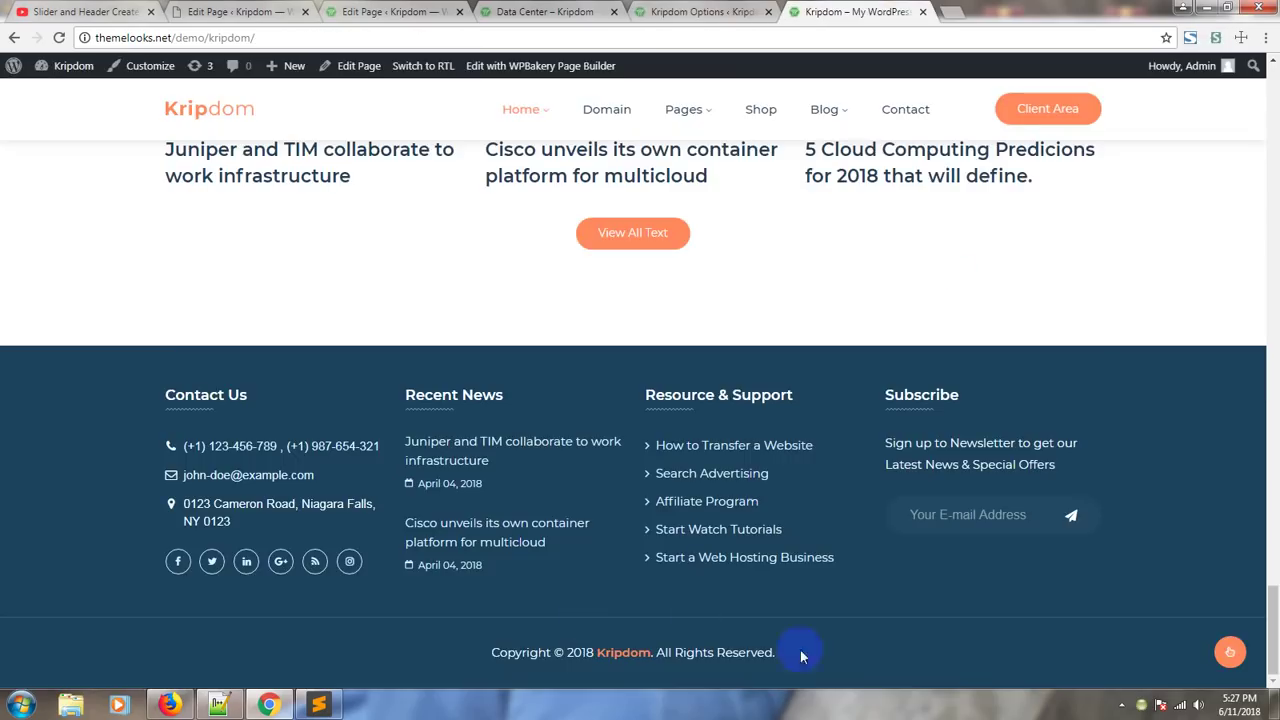
left_click_drag(645, 655, 487, 658)
left_click(695, 12)
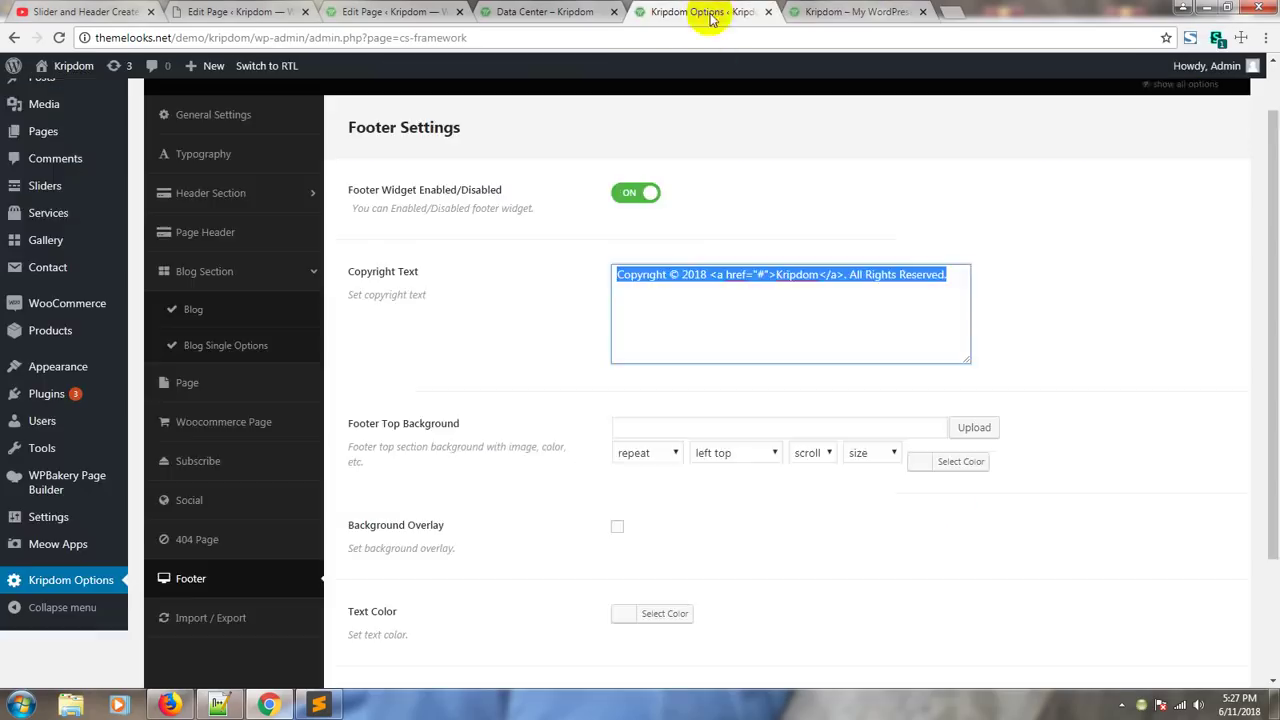
- Examine the Footer Top Background setting and compare it with the top section of the live footer
scroll(734, 491, "down", 3)
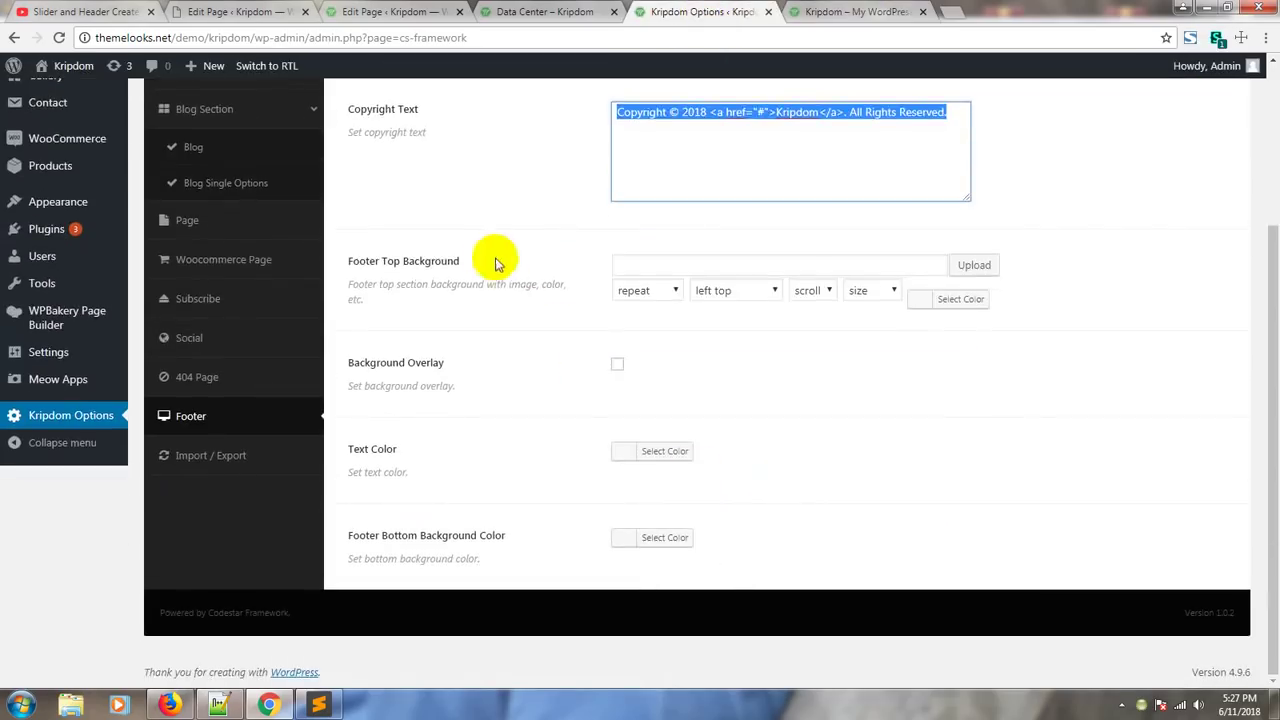
left_click_drag(430, 262, 348, 258)
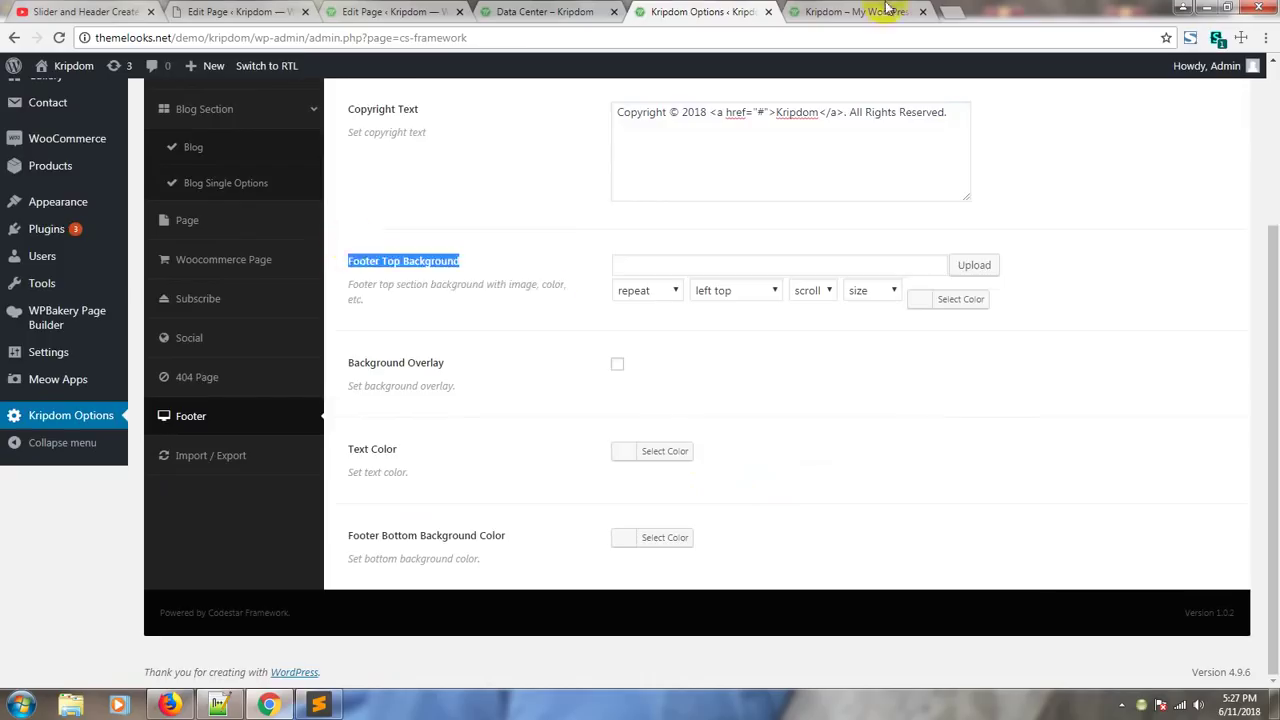
left_click(855, 12)
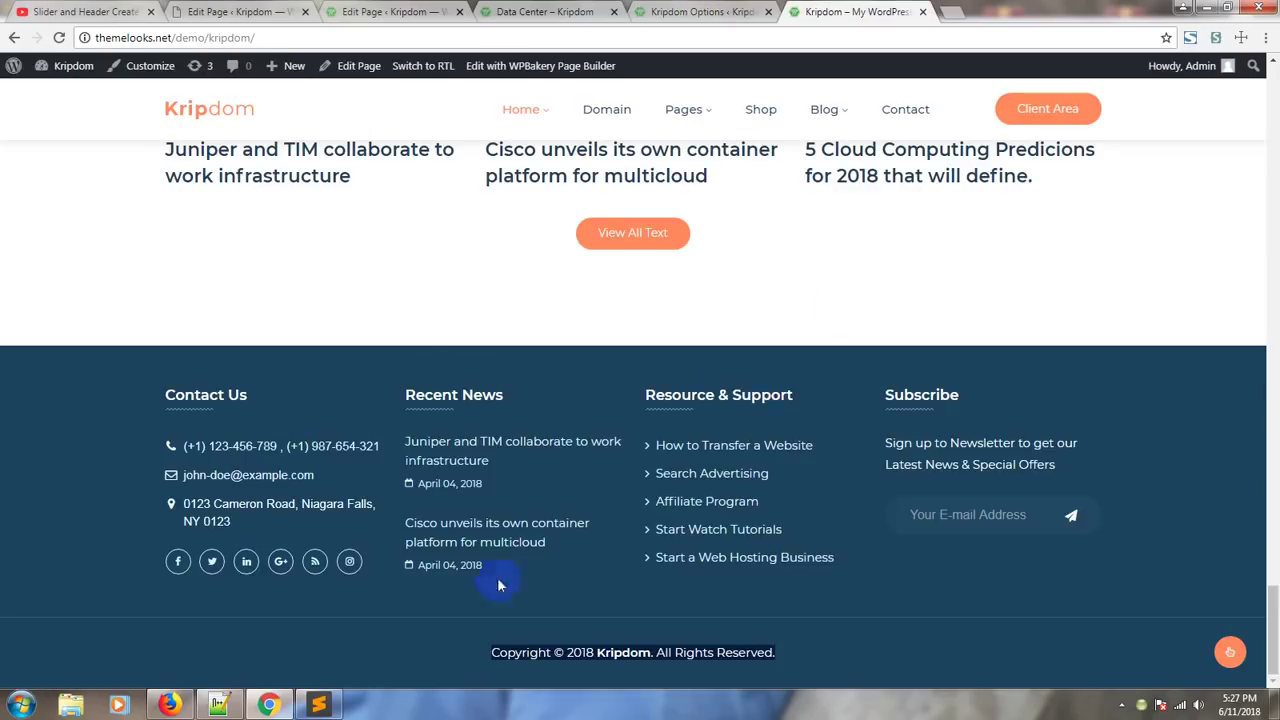
left_click(680, 10)
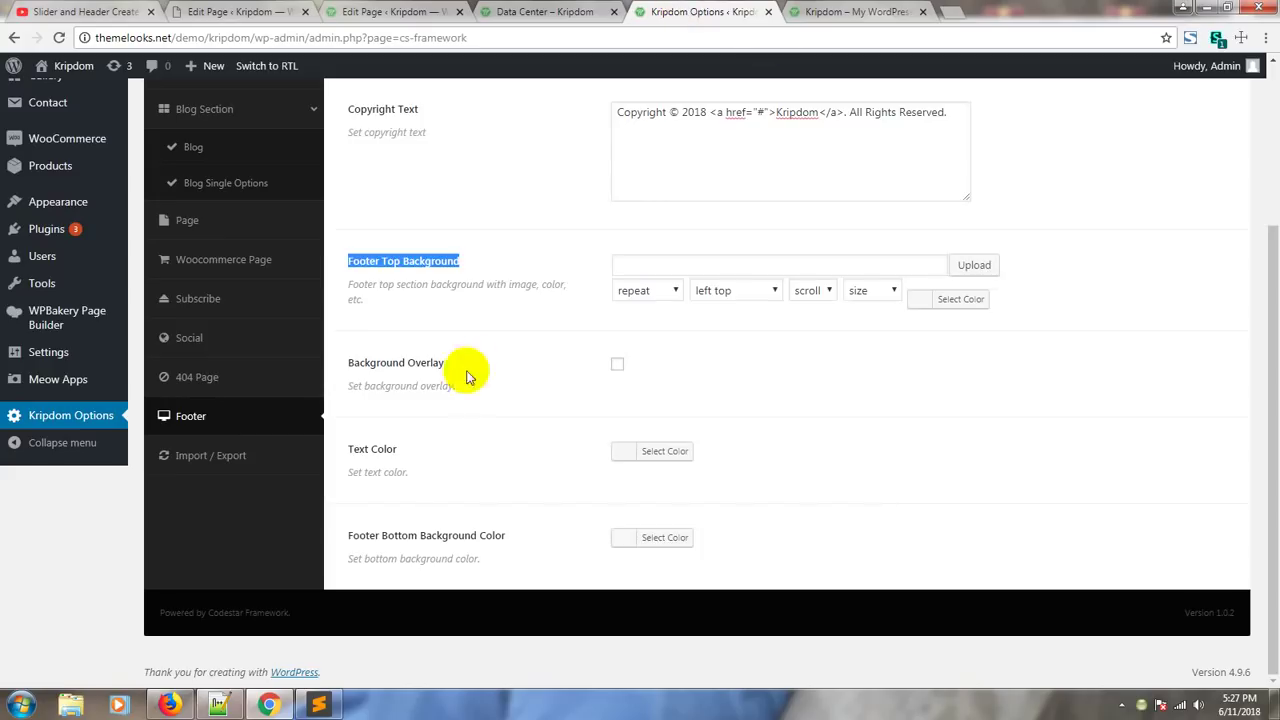
- Enable the footer's Background Overlay to examine its Overlay Color and Overlay Opacity options, and disable it again
left_click_drag(456, 386, 400, 360)
left_click(352, 370)
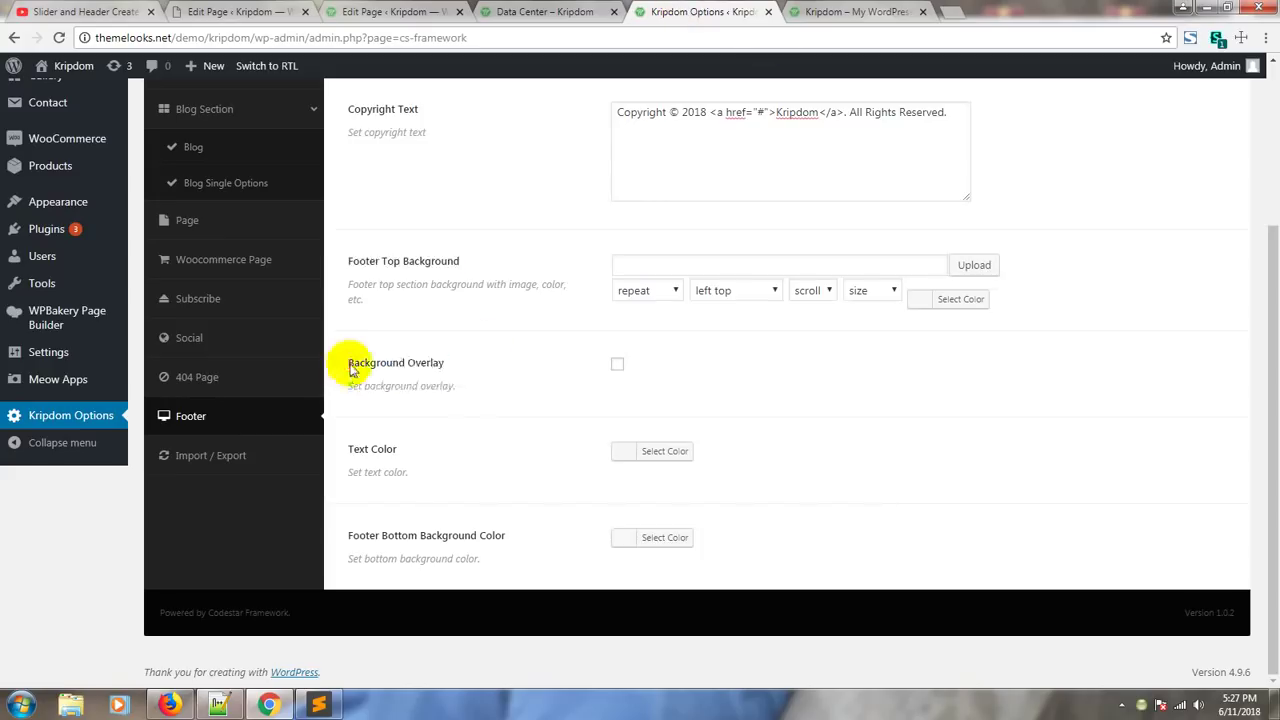
left_click(618, 366)
left_click(618, 366)
left_click(618, 366)
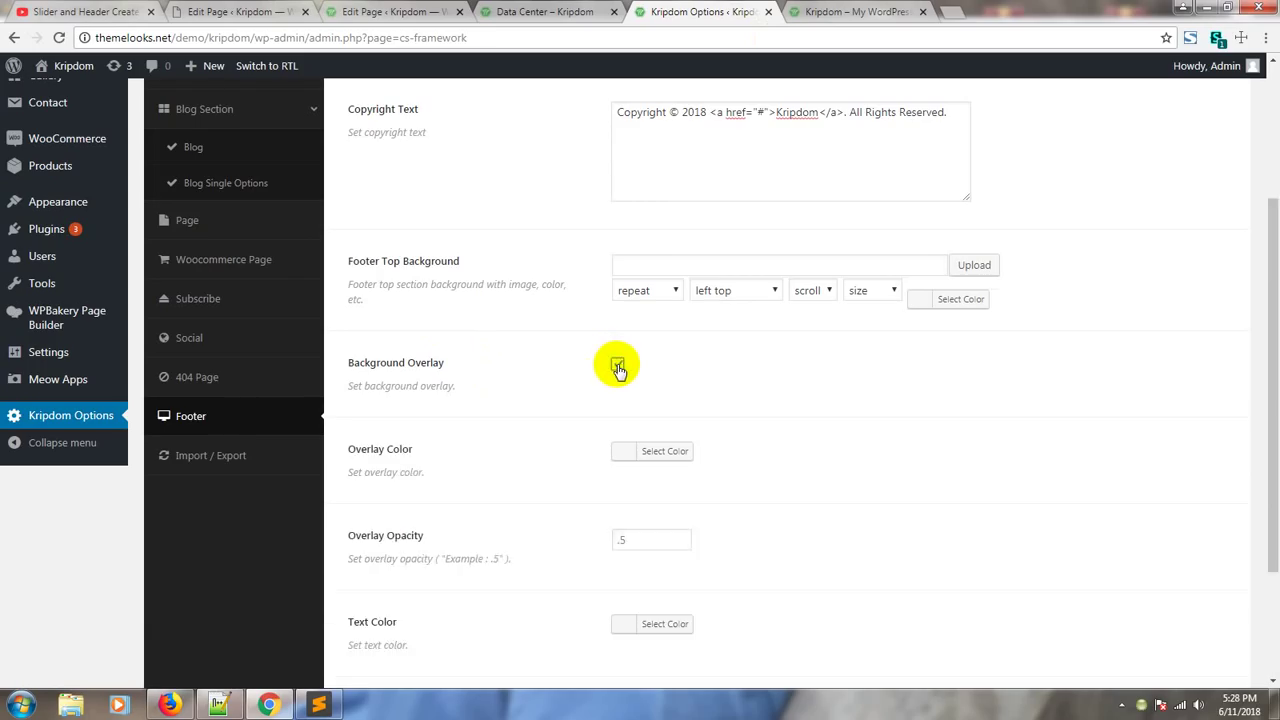
scroll(690, 470, "down", 2)
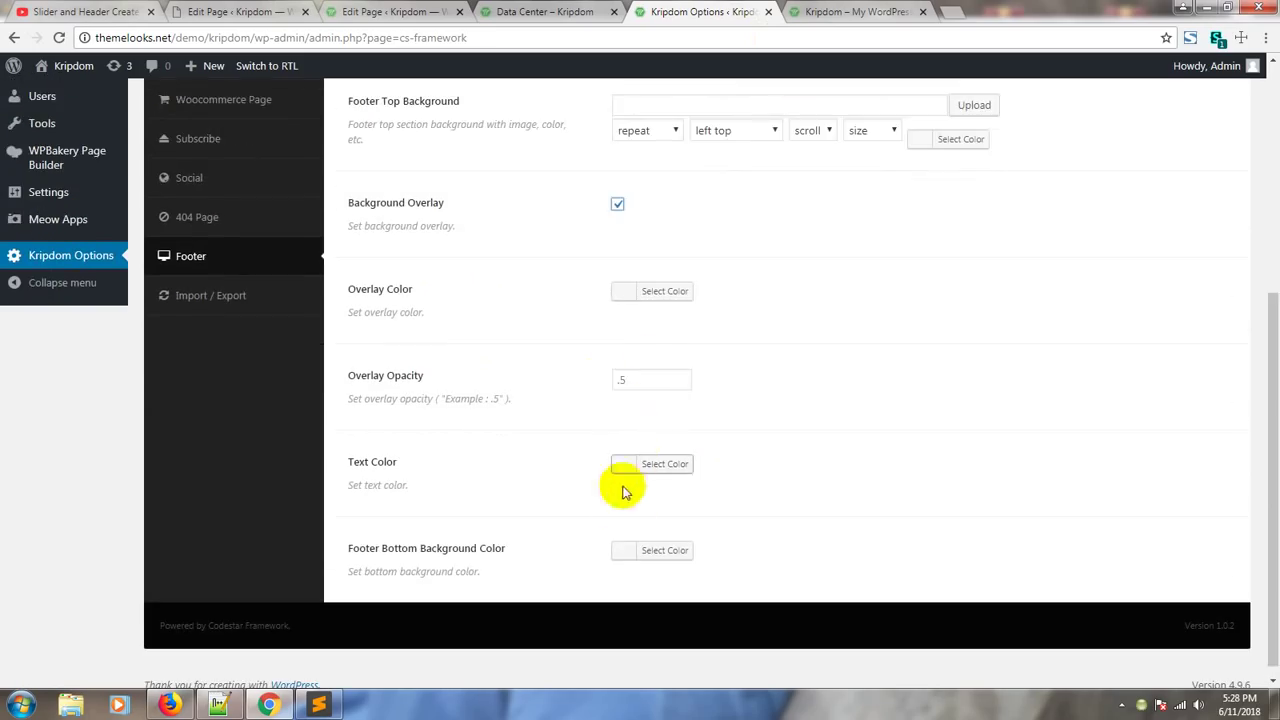
left_click(618, 203)
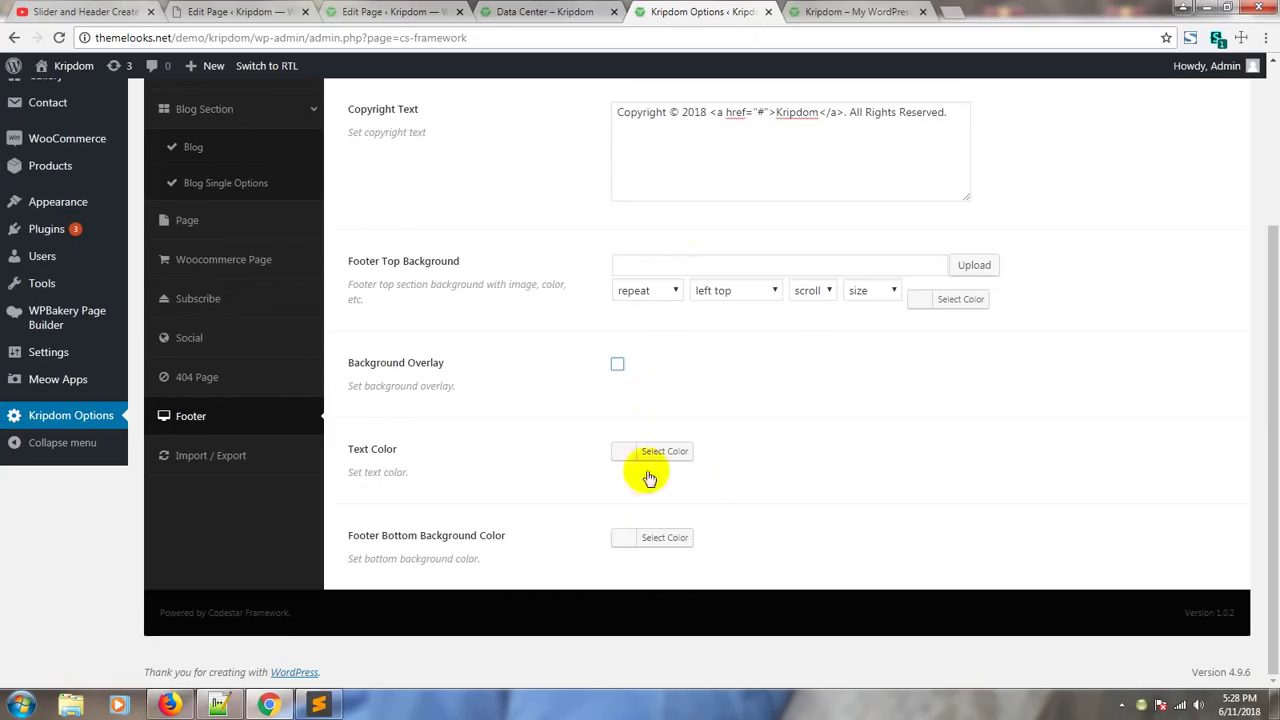
- Examine the Text Color and Footer Bottom Background Color options in the Footer settings
left_click_drag(426, 460, 338, 451)
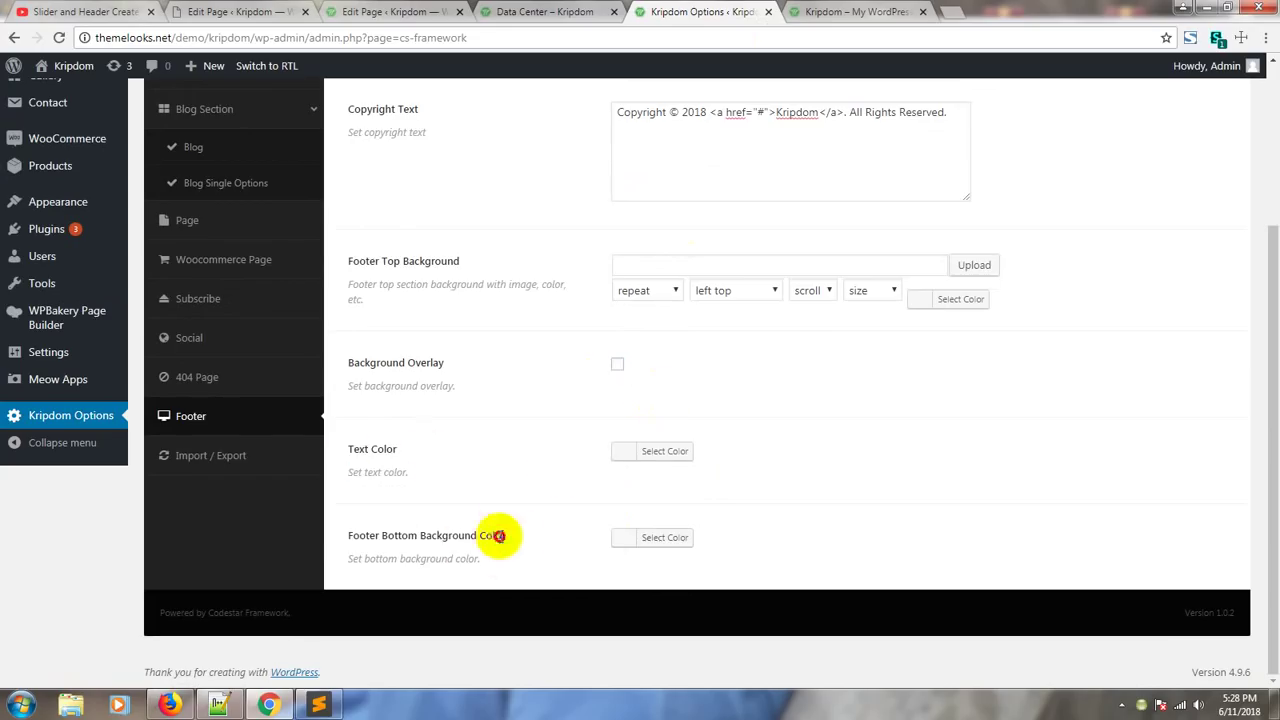
left_click_drag(498, 536, 392, 530)
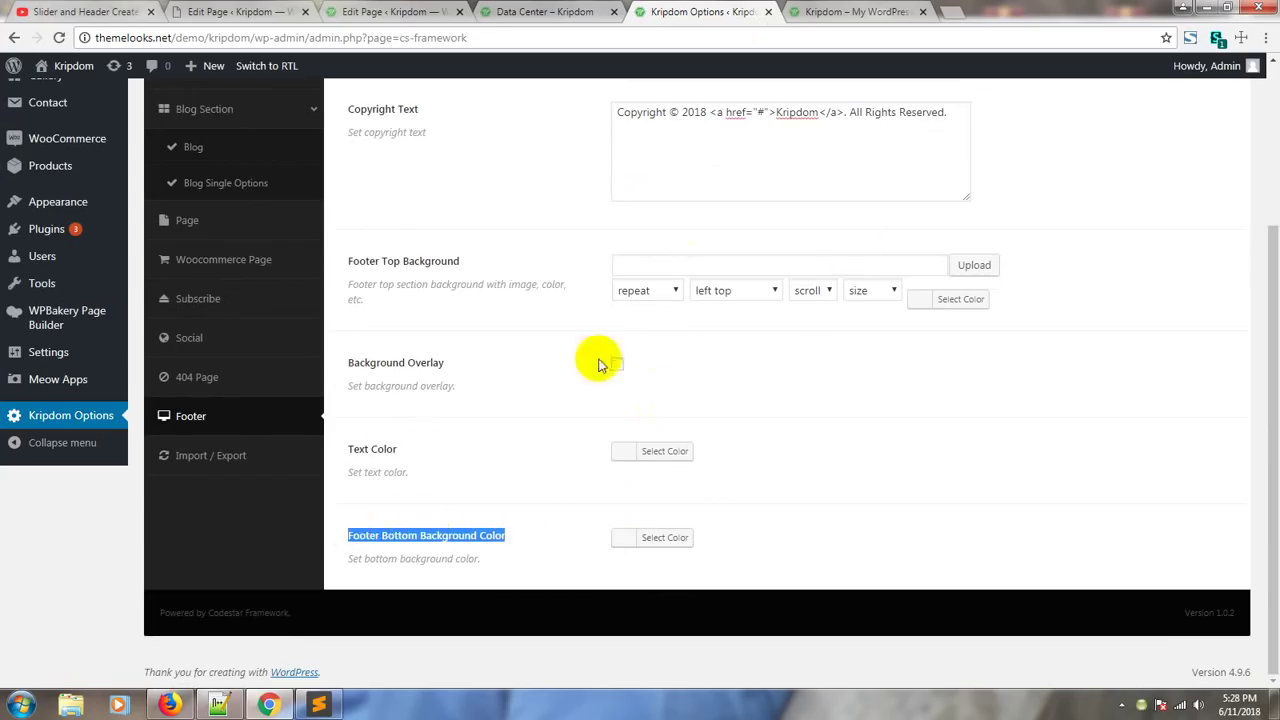
scroll(654, 437, "up", 3)
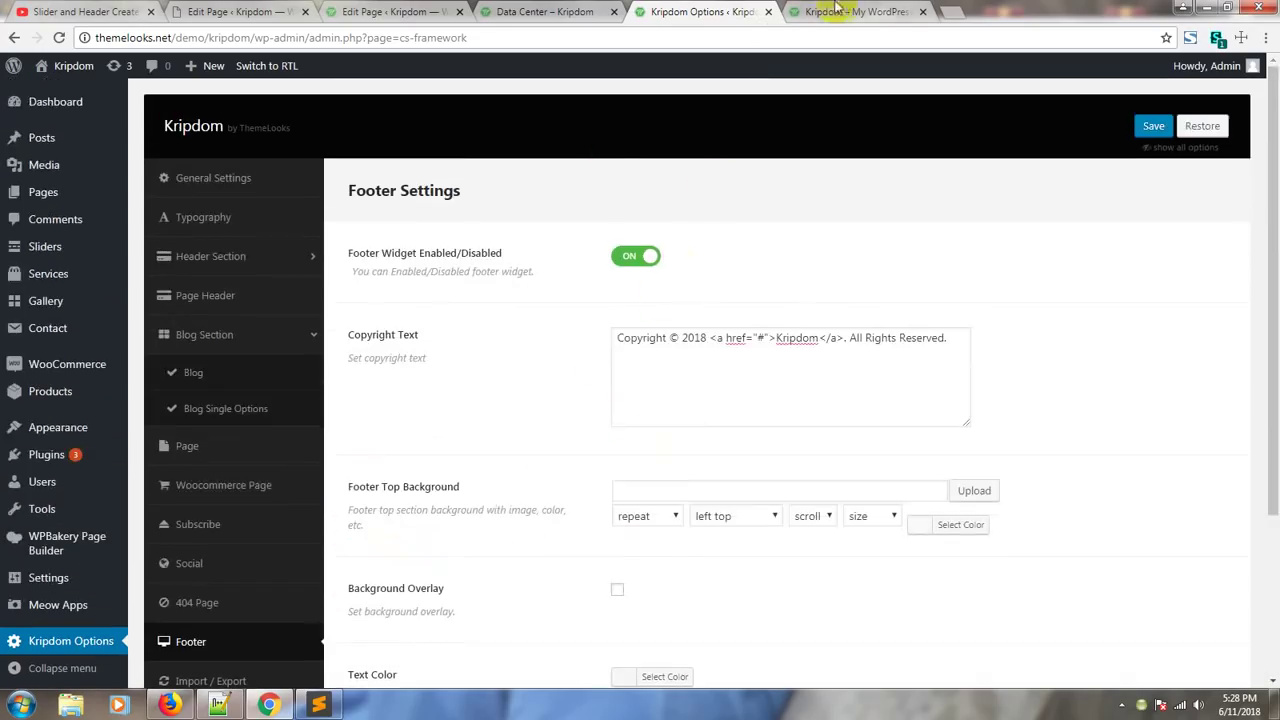
- View the live Kripdom home page from its footer up to the hero banner
left_click(873, 14)
scroll(880, 343, "up", 10)
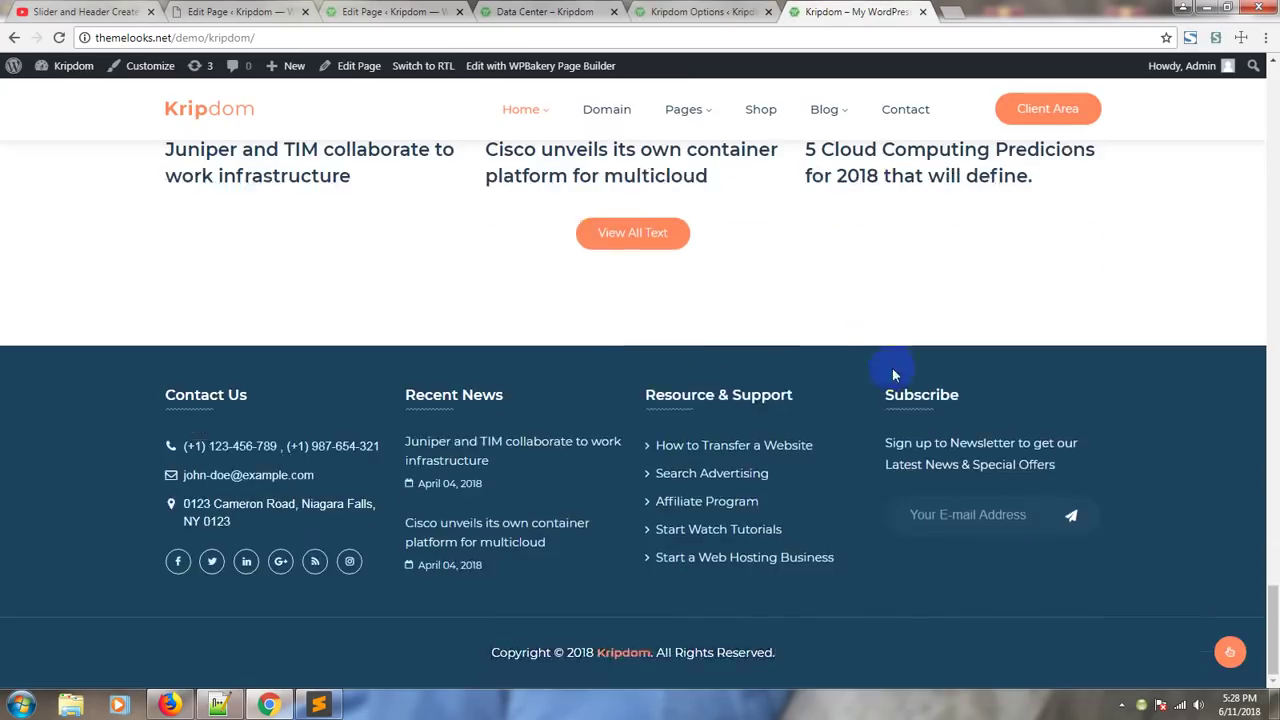
scroll(916, 398, "up", 15)
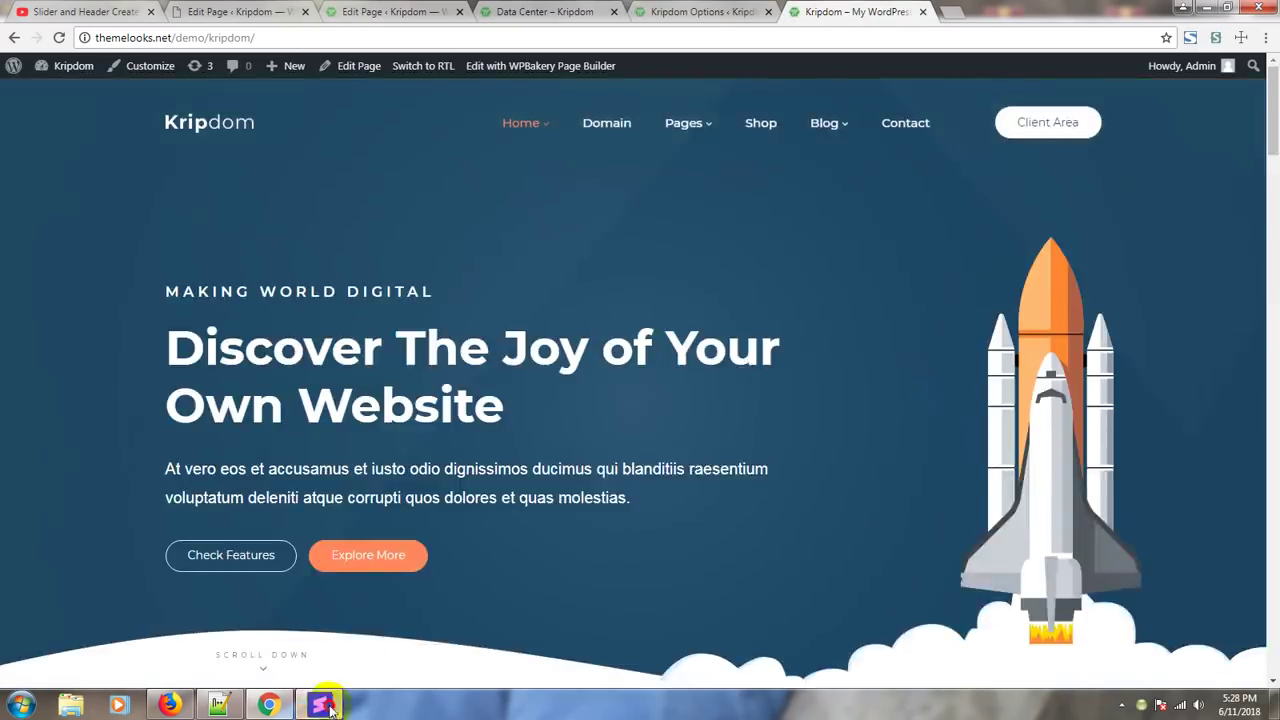
- Switch to Sublime Text and show the closing note "Thanks for watching this video"
left_click(322, 705)
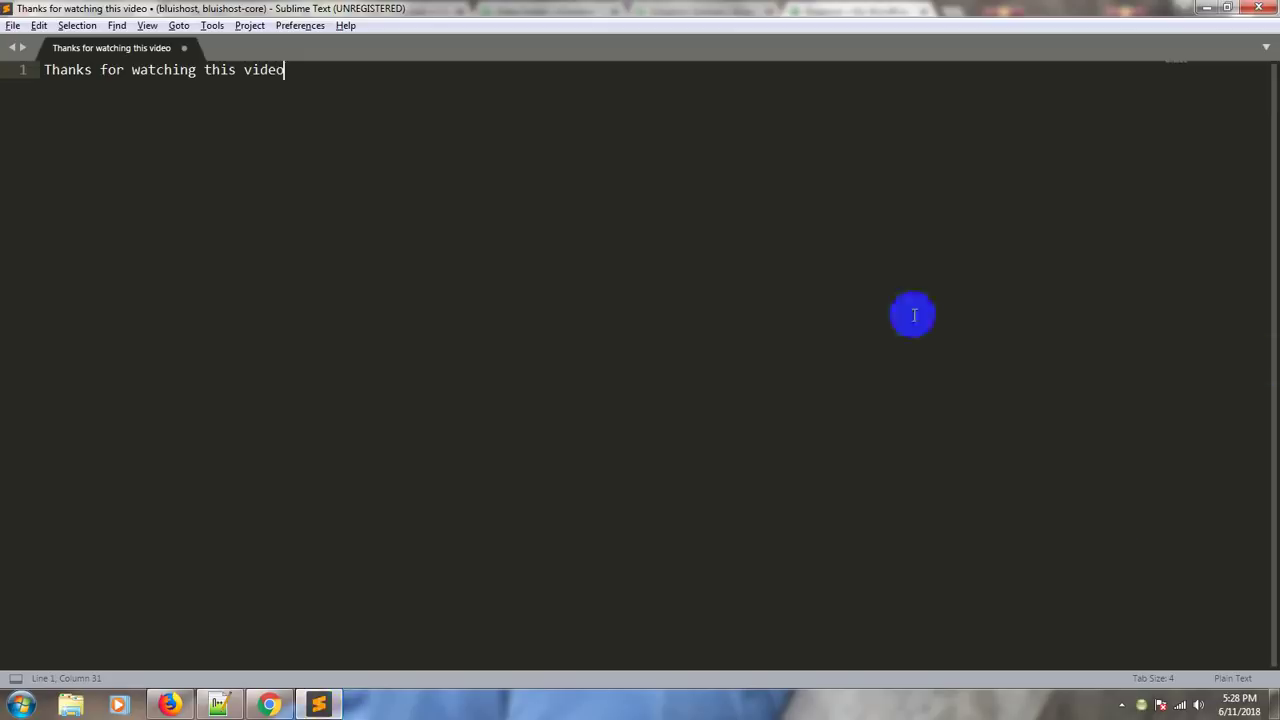
key("BackSpace")
key("BackSpace")
key("BackSpace")
key("BackSpace")
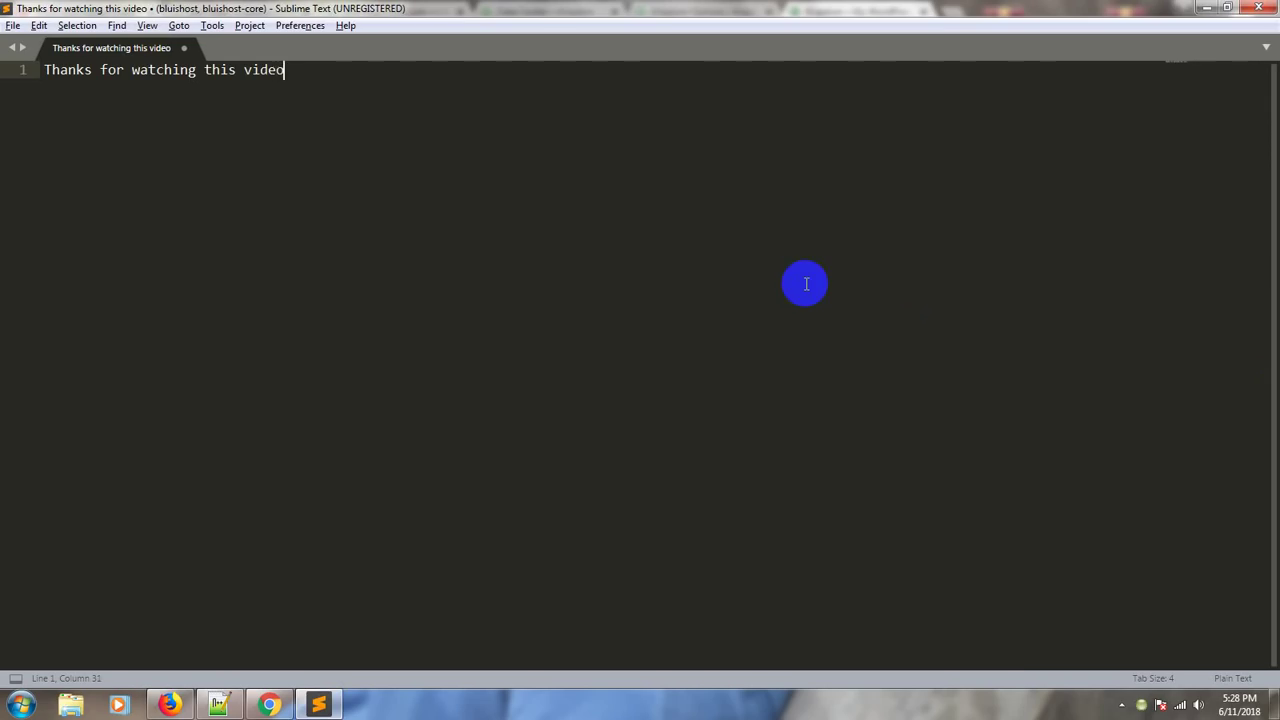
left_click(1121, 708)
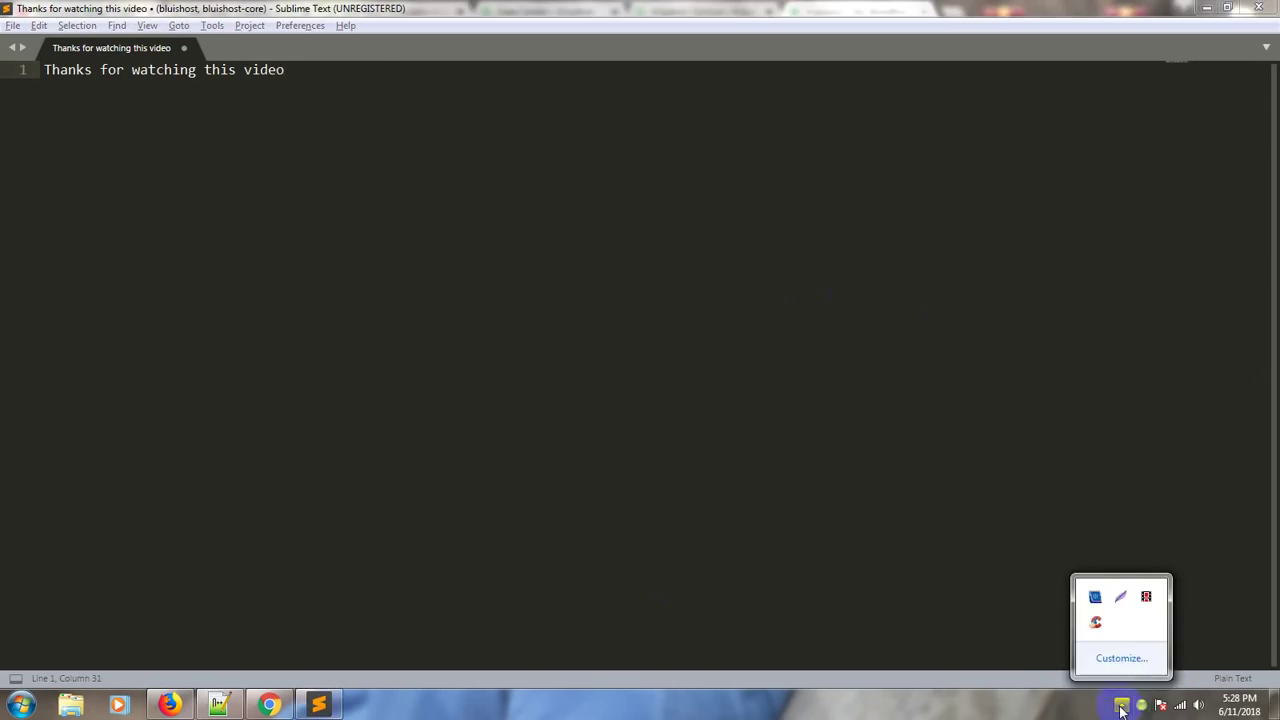